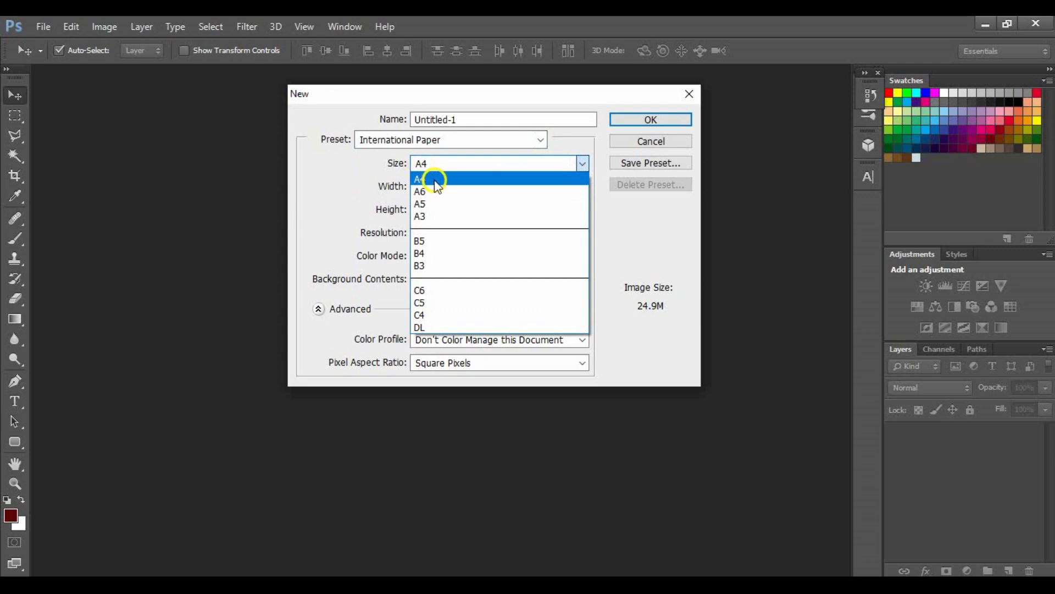
Create a new A4 document and fill its background with dark red #5c0304
click(647, 119)
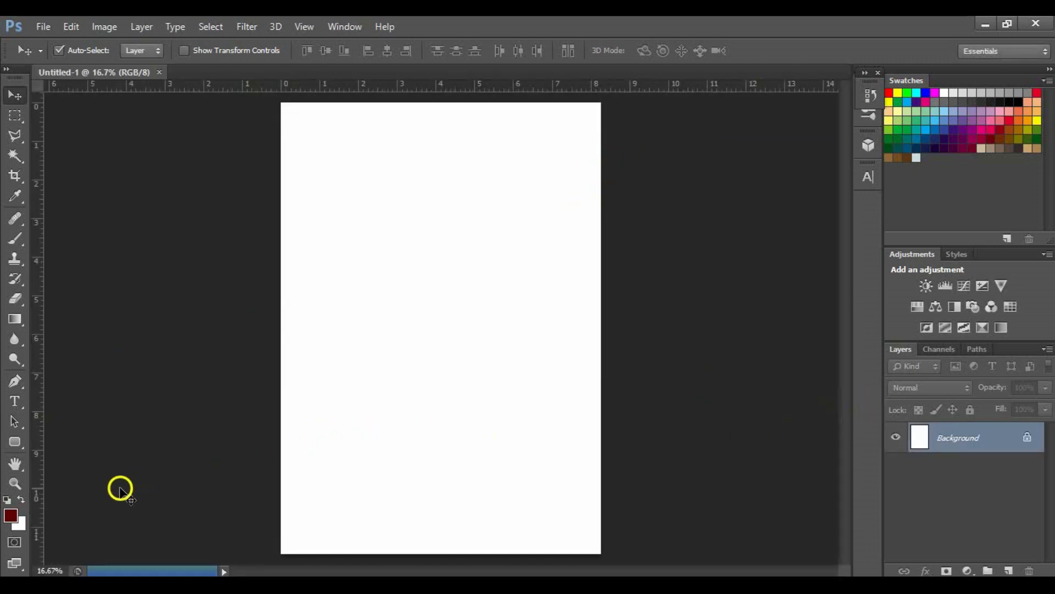
click(9, 516)
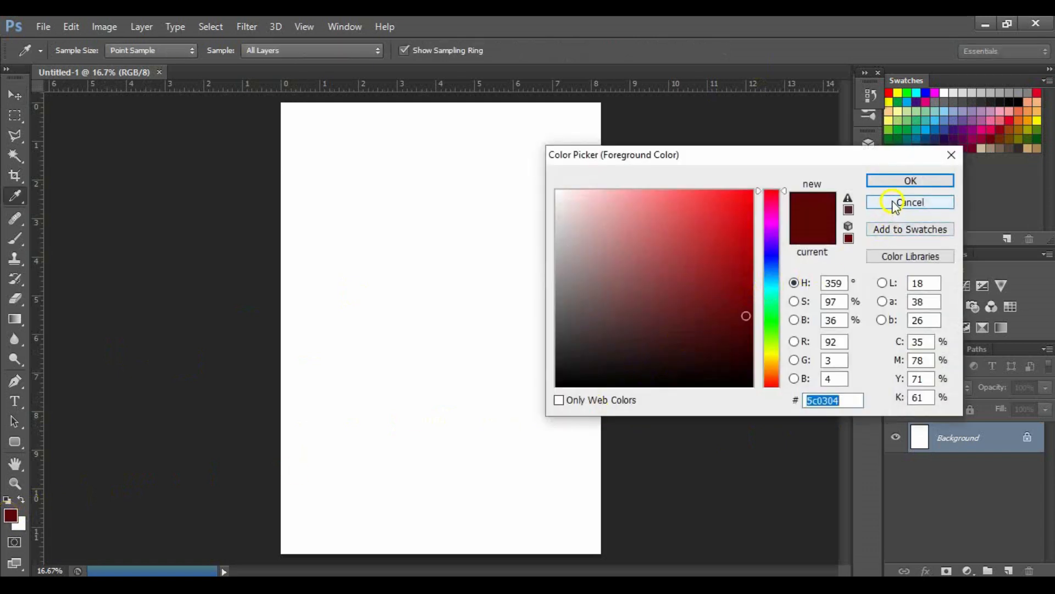
click(888, 183)
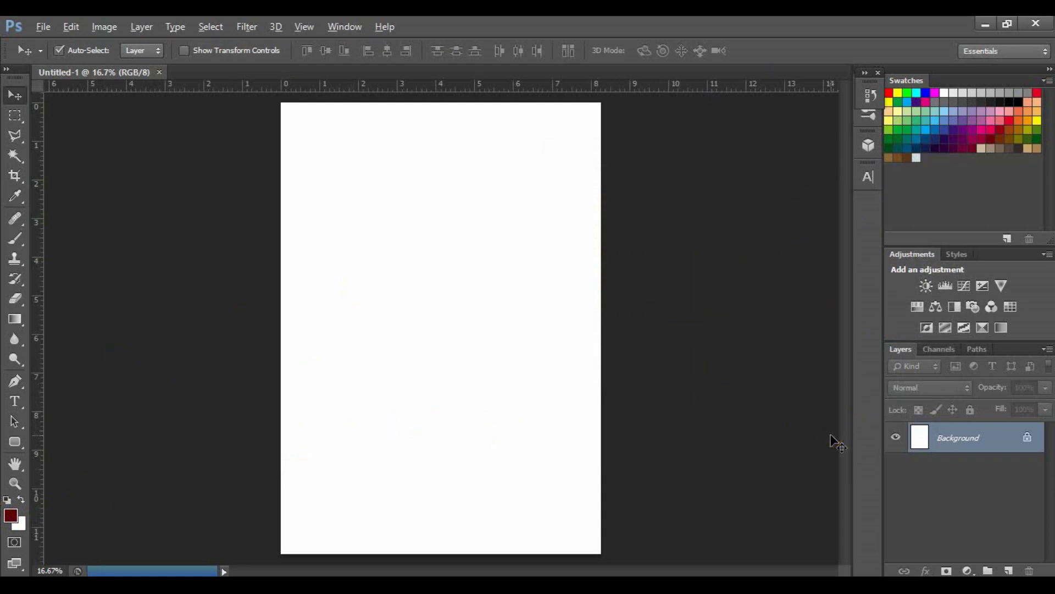
key(alt+BackSpace)
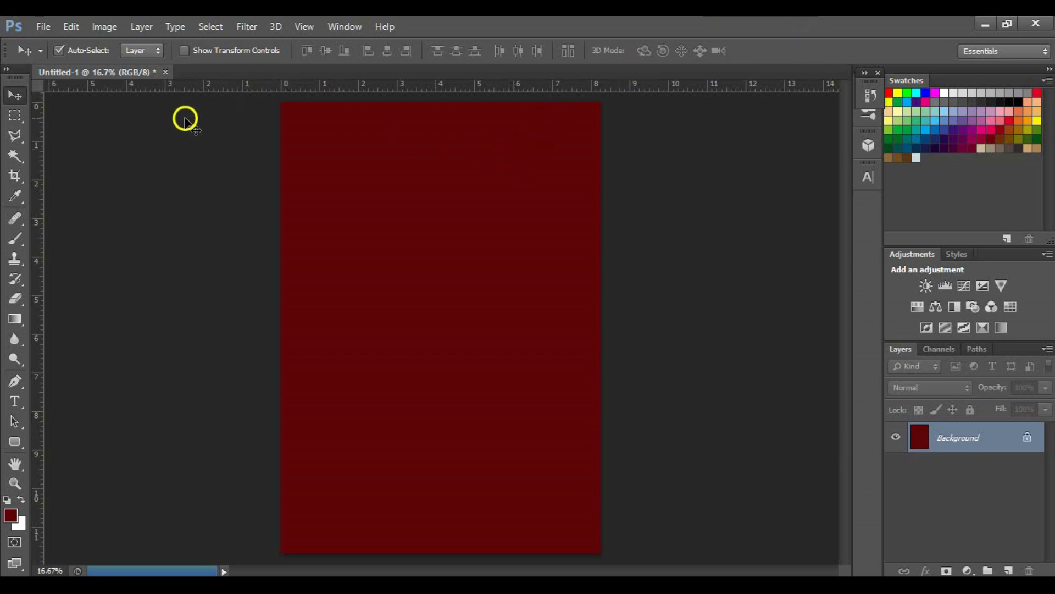
Add the white text "VIENNA CITY PRESENTS" in Arial Bold near the top of the page
click(15, 403)
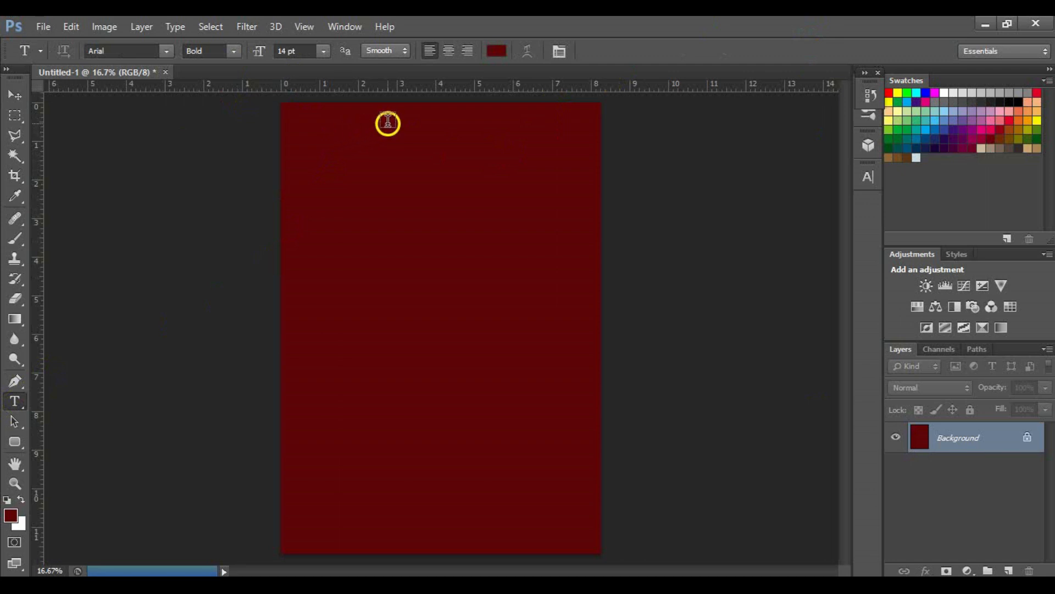
click(396, 115)
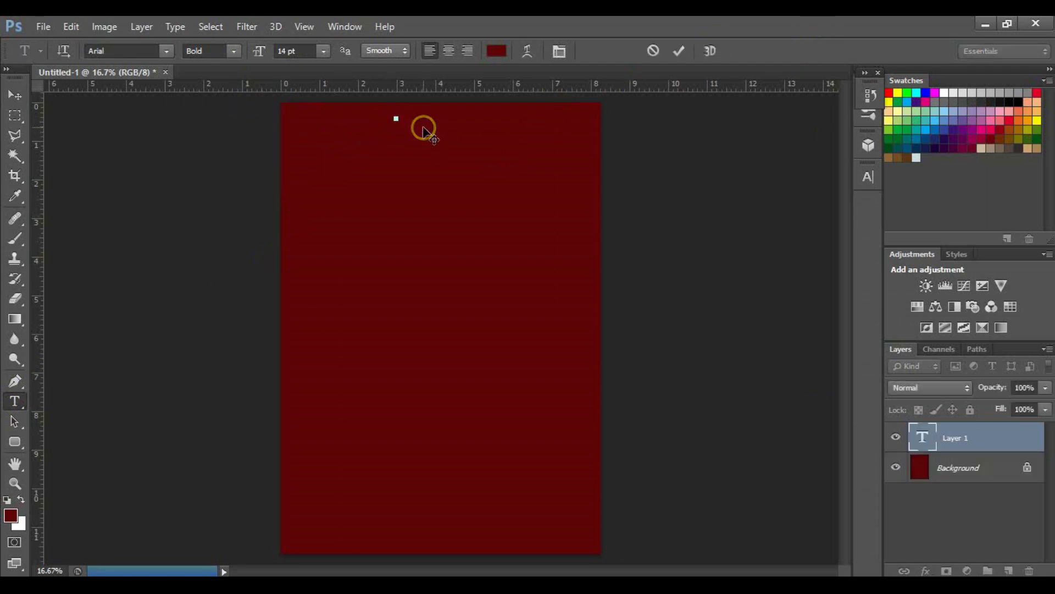
click(424, 127)
click(487, 53)
click(557, 190)
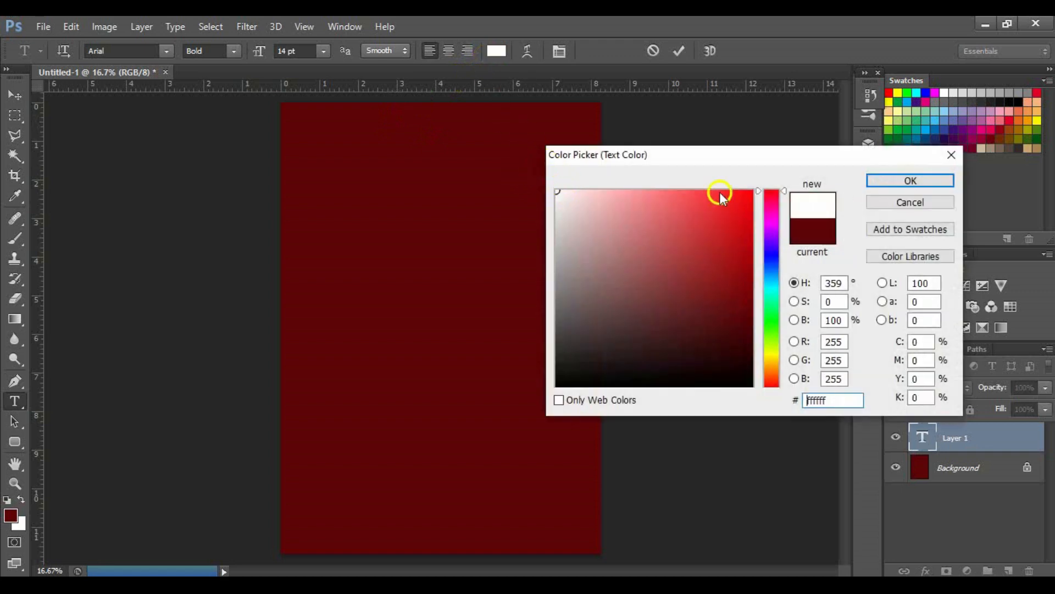
click(911, 181)
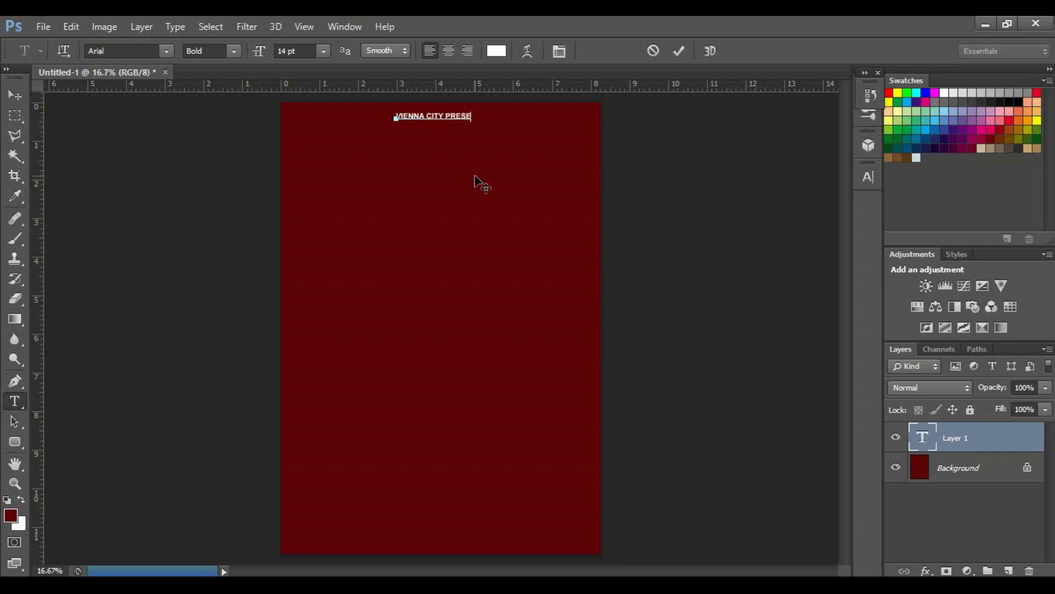
Set the whole "VIENNA CITY PRESENTS" line to a font size of 16 pt
triple_click(448, 113)
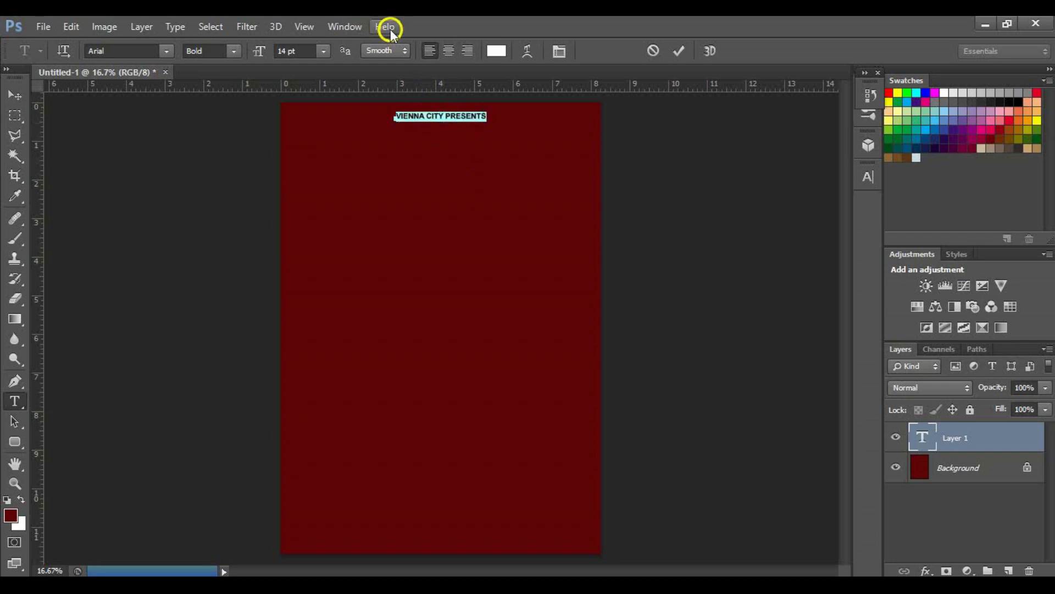
click(324, 50)
click(297, 53)
drag(262, 52, 264, 49)
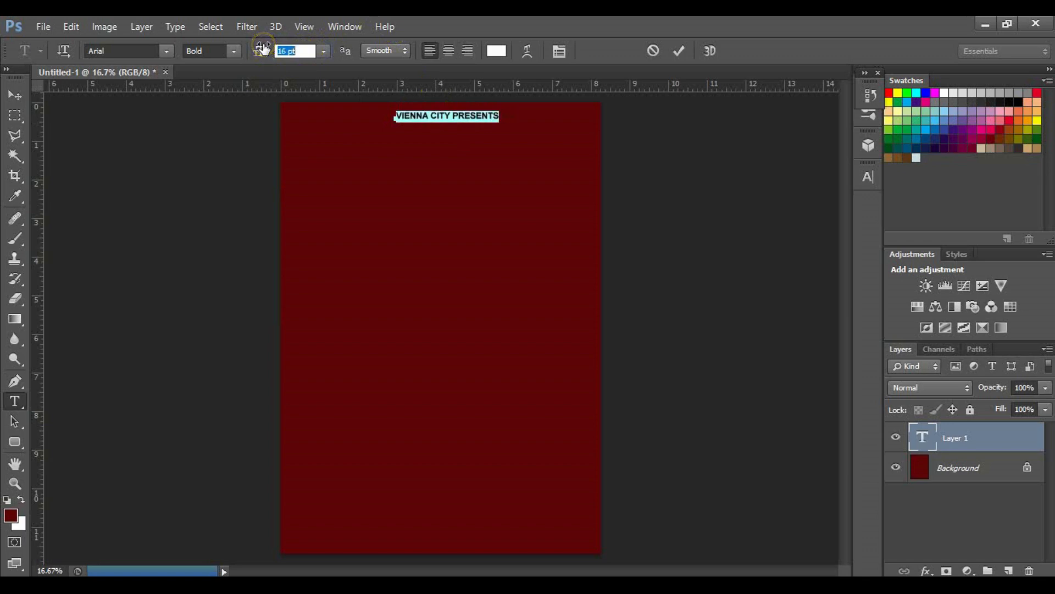
Change only the words "VIENNA CITY" to the Arial Black style and commit the text
click(446, 115)
drag(449, 115, 393, 115)
click(233, 51)
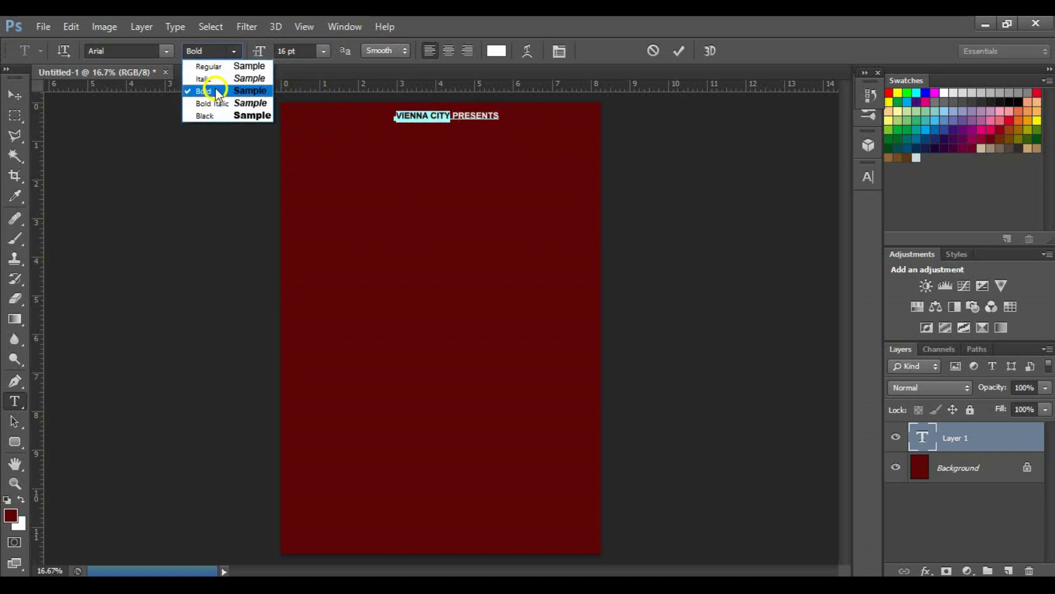
click(212, 116)
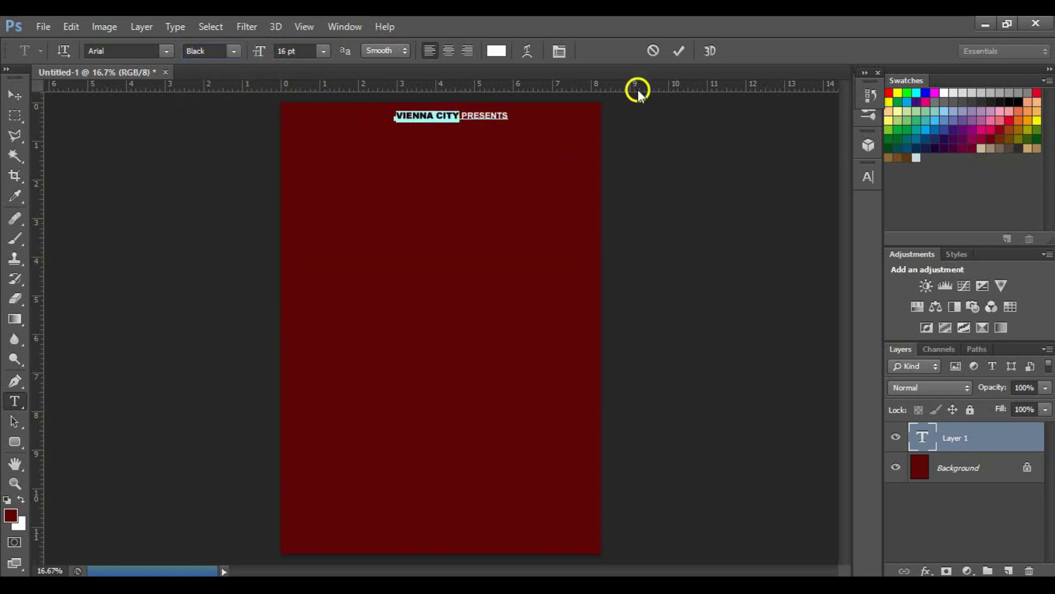
click(676, 50)
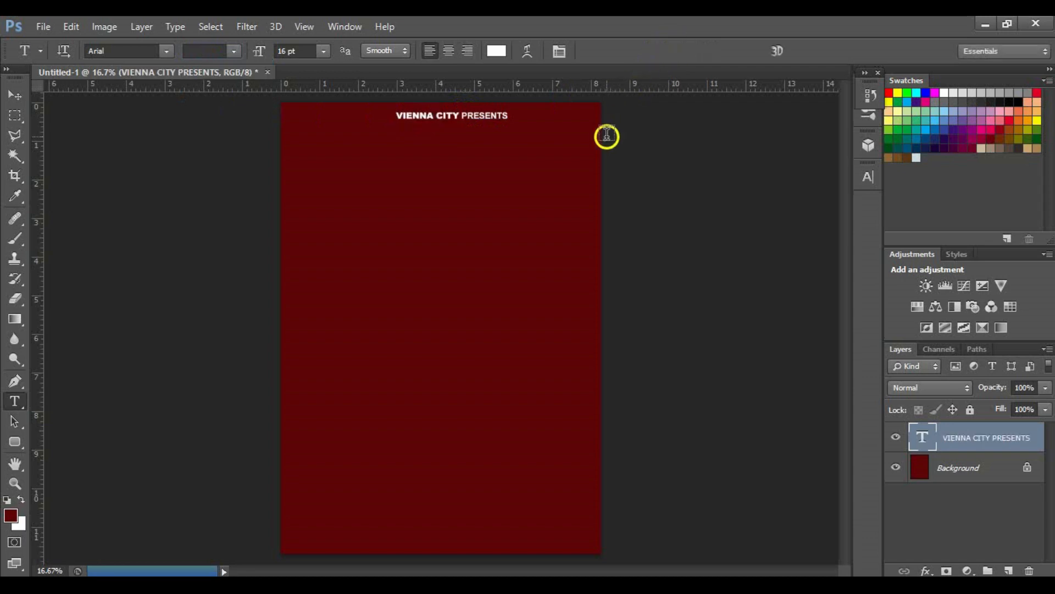
Centre the "VIENNA CITY PRESENTS" text horizontally on the Background layer
shift+click(976, 466)
key(v)
click(387, 51)
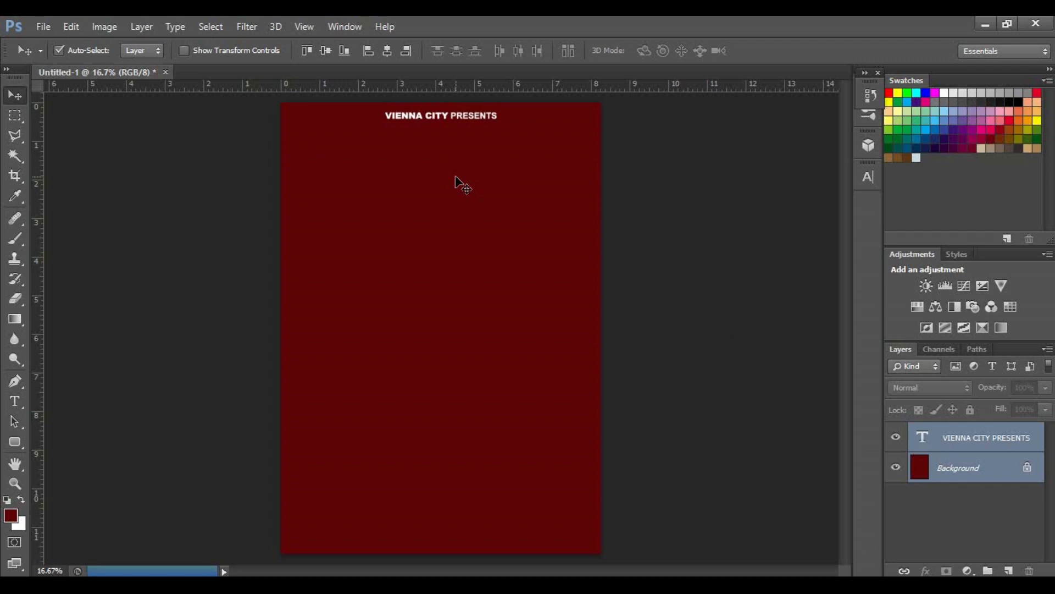
Add the text "Valentine's" in the upper middle of the page and set it in the Amsterdam font
key(t)
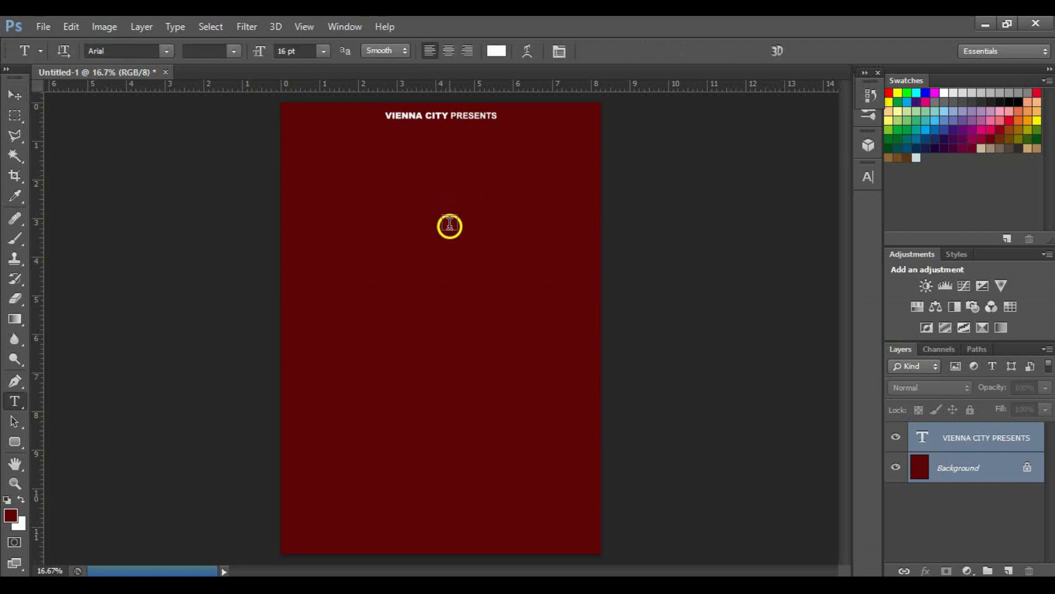
click(399, 288)
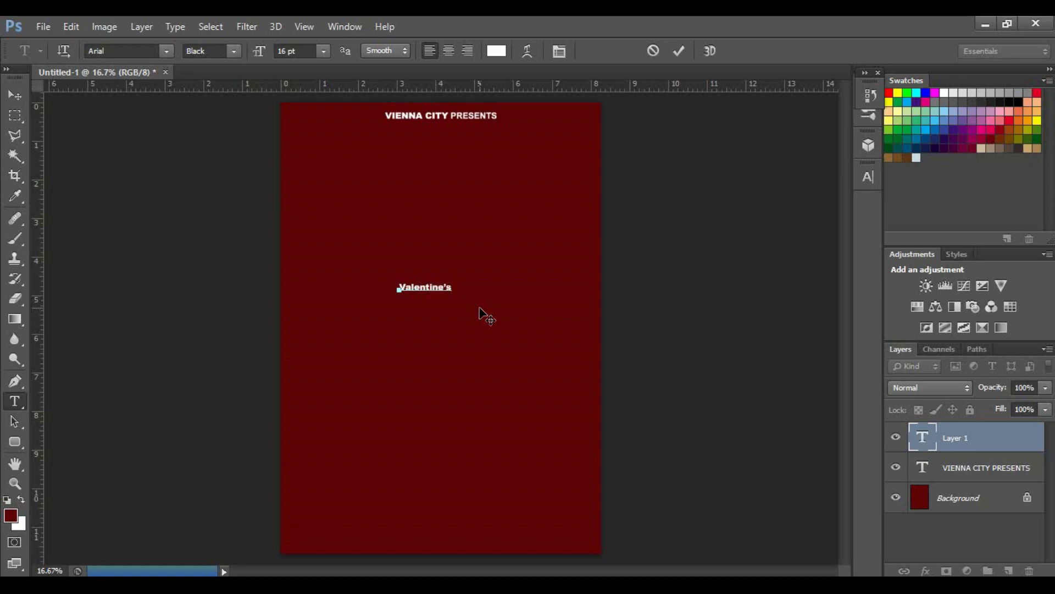
double_click(471, 285)
click(166, 50)
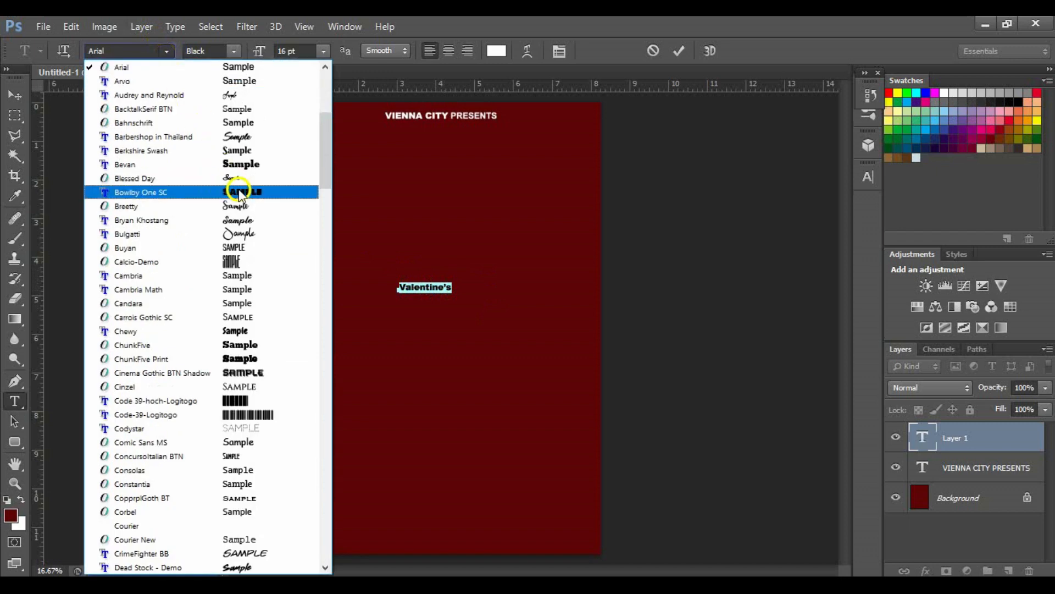
scroll(276, 227, down, 1)
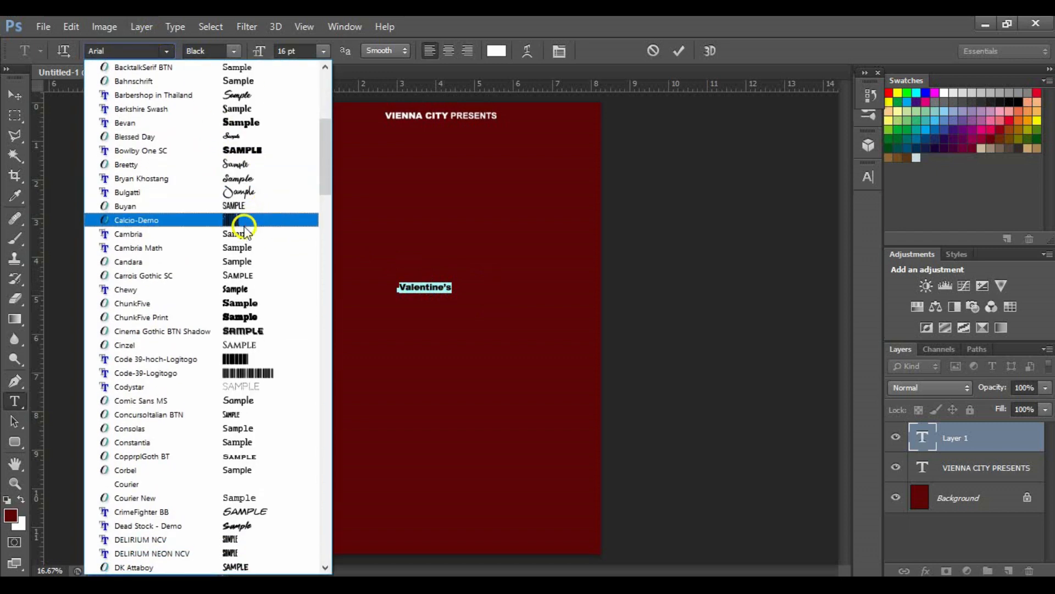
scroll(242, 209, up, 6)
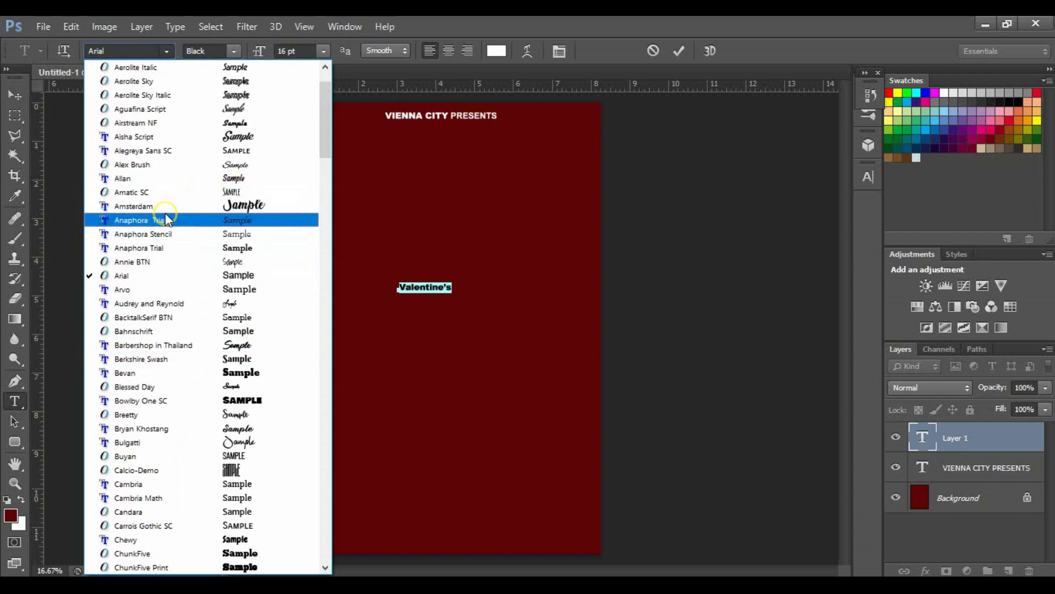
click(195, 206)
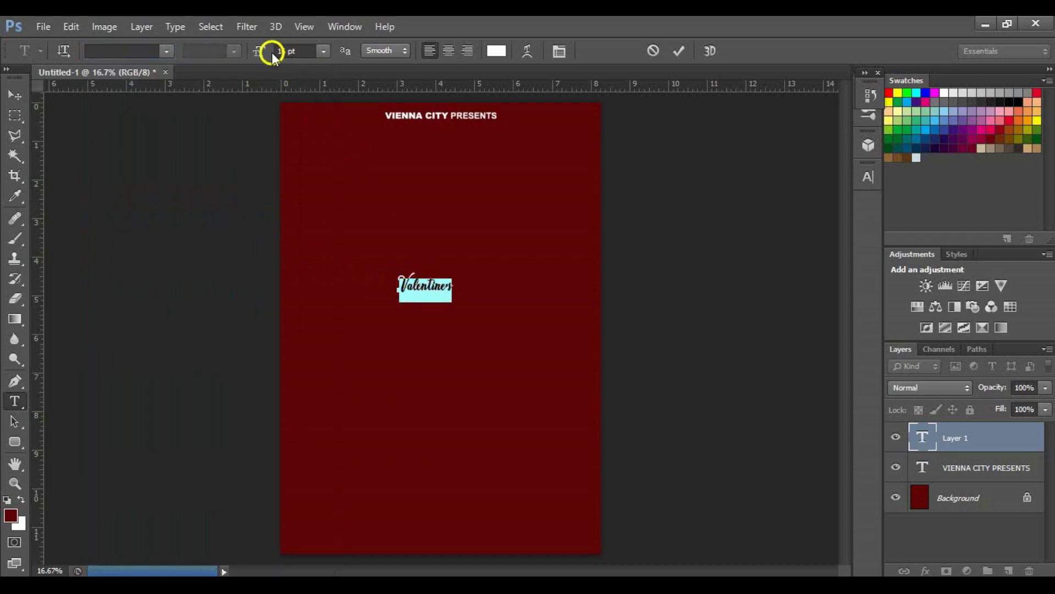
Set the "Valentine's" text size to 38 pt and commit it
drag(260, 52, 282, 52)
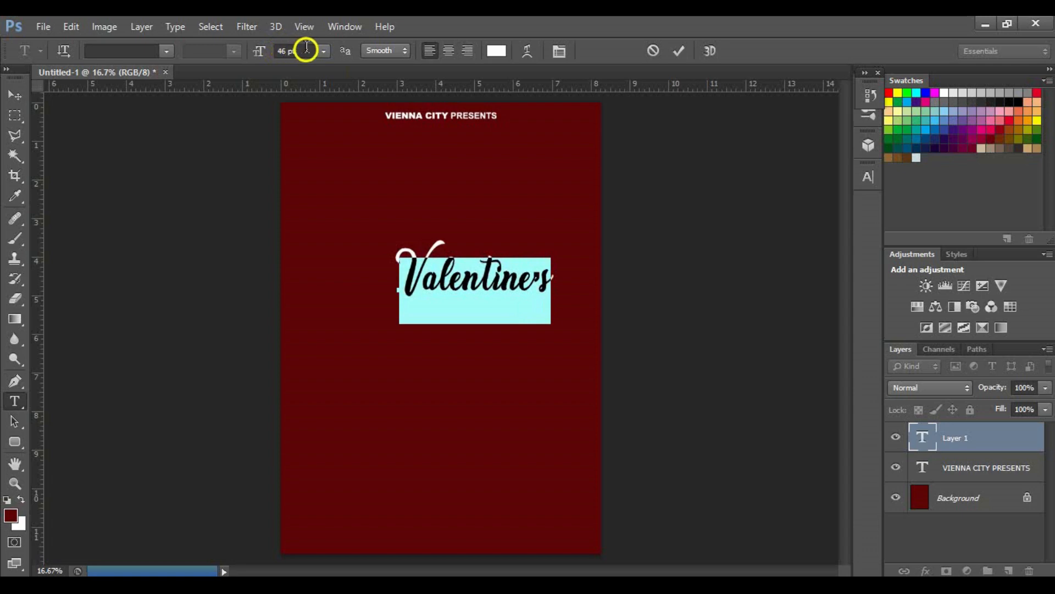
click(323, 51)
click(309, 260)
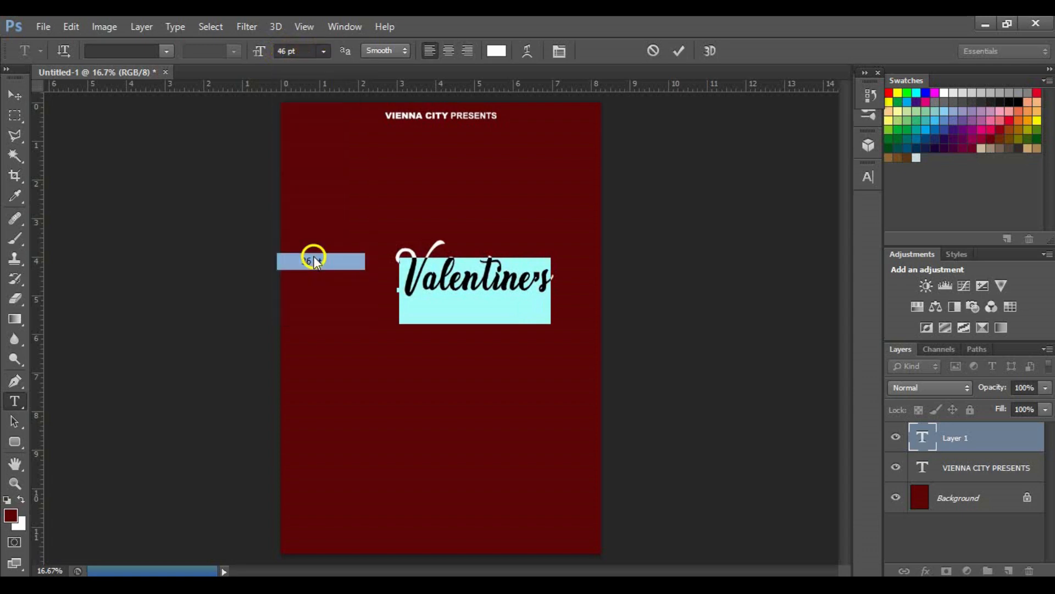
click(285, 51)
key(BackSpace)
text(8)
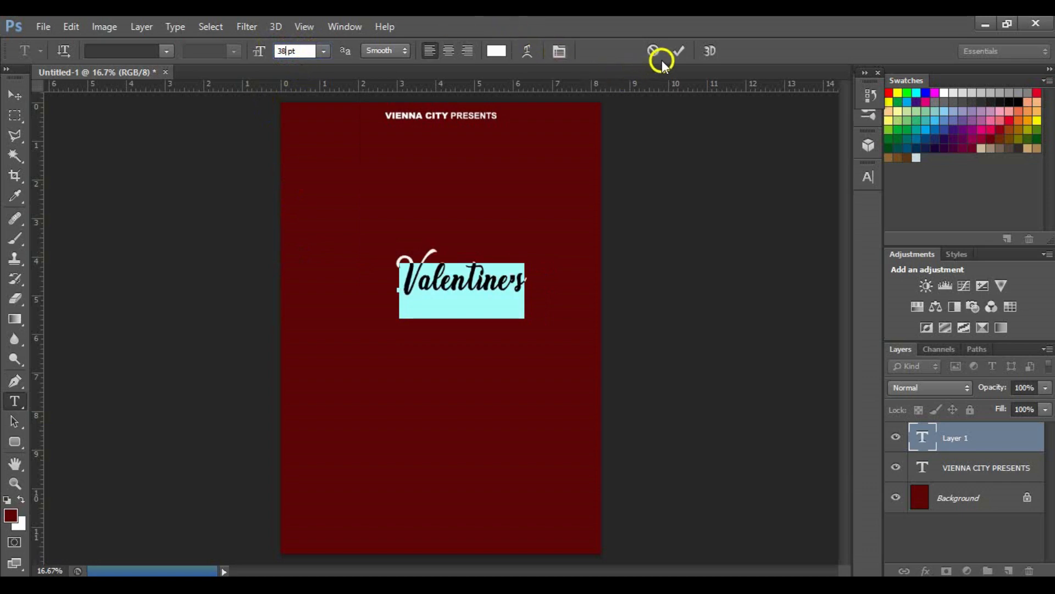
click(681, 49)
Centre the "Valentine's" text horizontally on the Background layer
shift+click(994, 499)
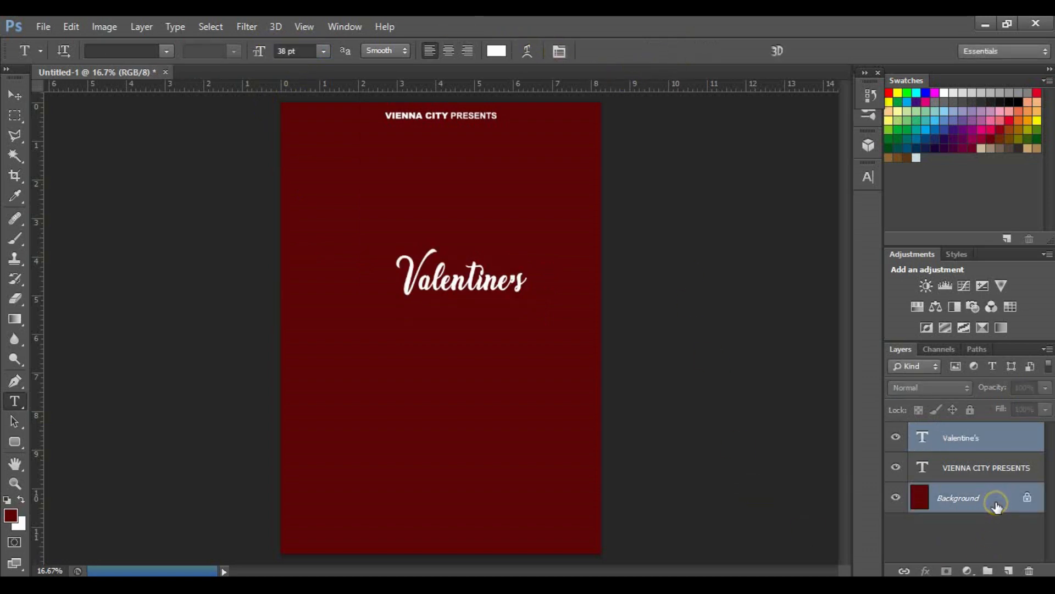
key(v)
click(387, 51)
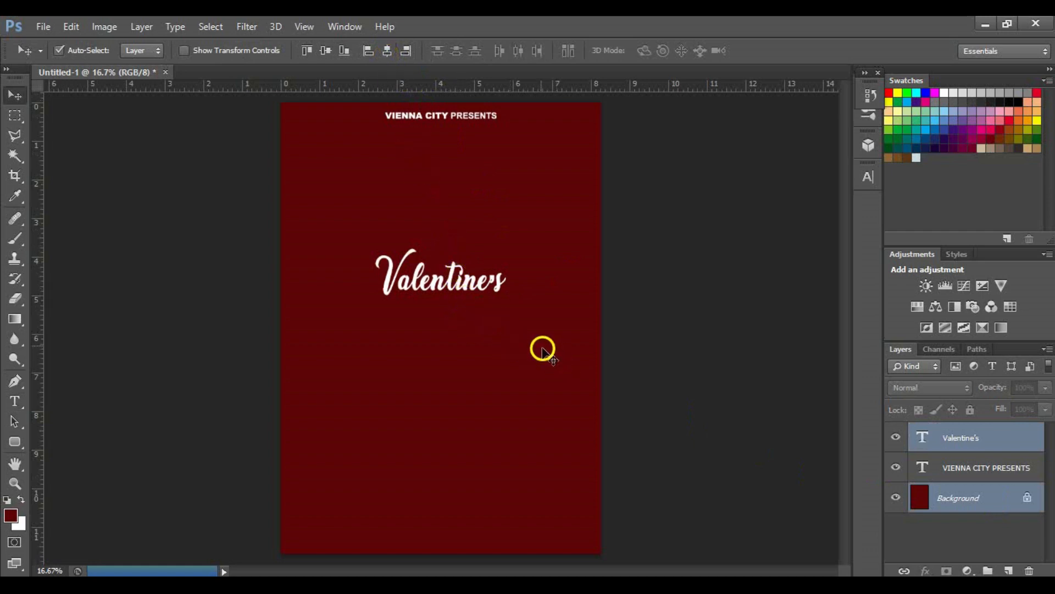
Add the text "DINNER" as a separate layer just below "Valentine's"
key(t)
click(389, 312)
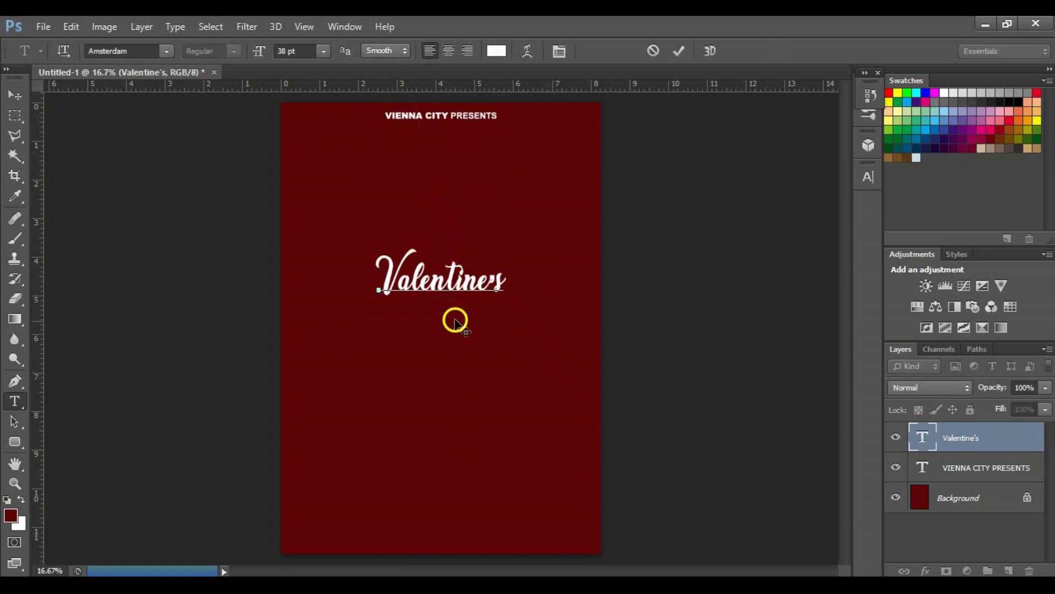
click(656, 45)
click(379, 327)
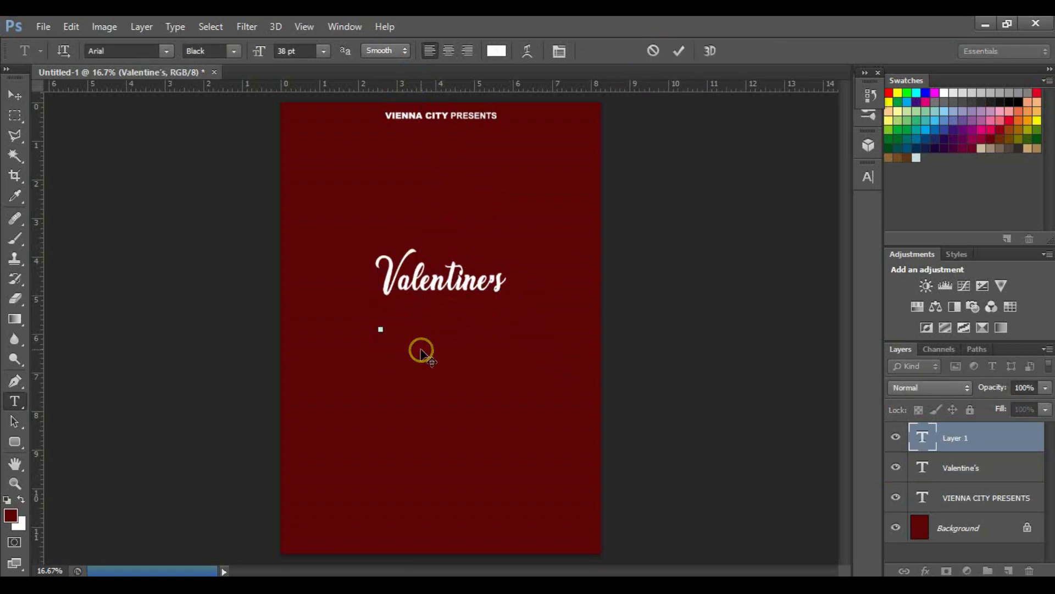
text(DINNER)
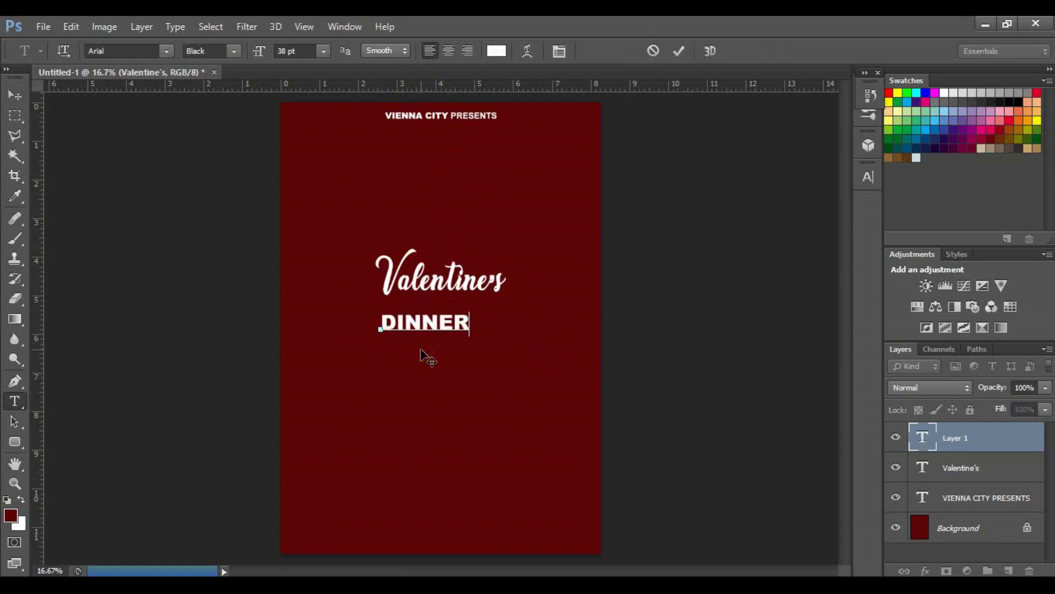
Enlarge the "DINNER" text to 57 pt and commit it
key(ctrl)
key(ctrl+a)
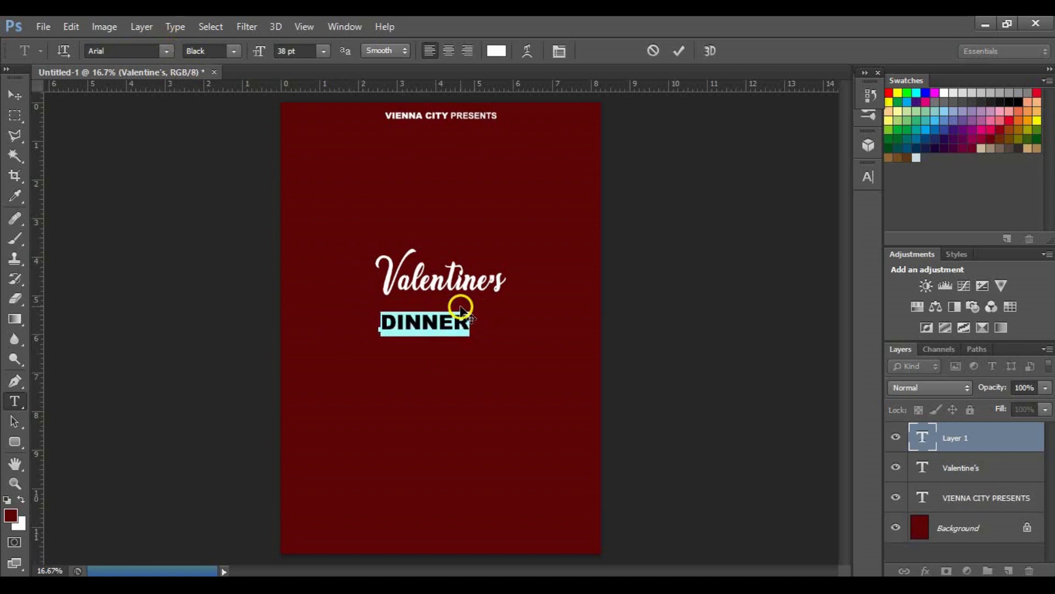
drag(255, 52, 272, 63)
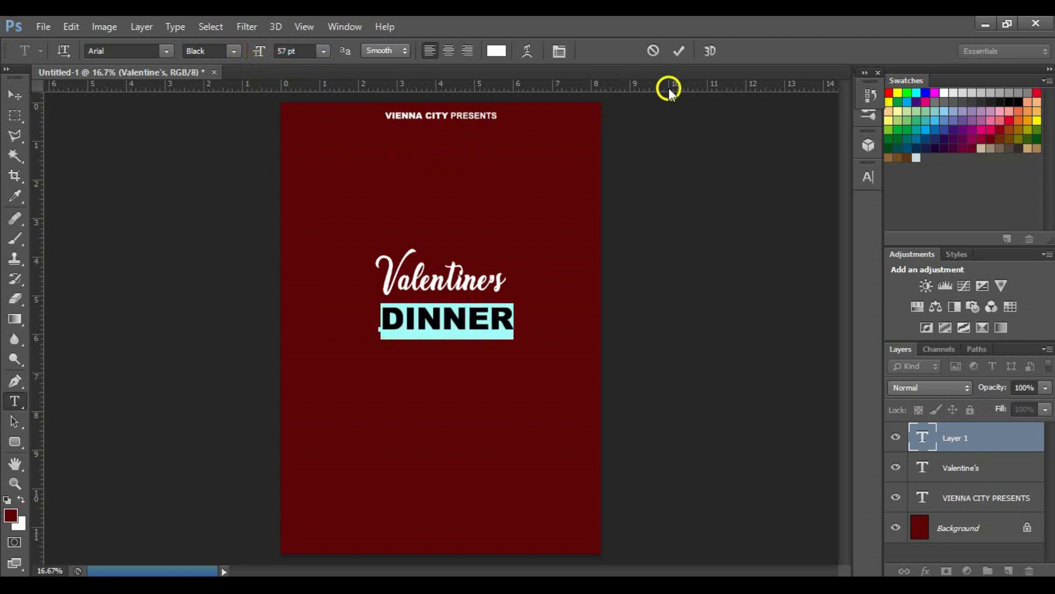
click(682, 54)
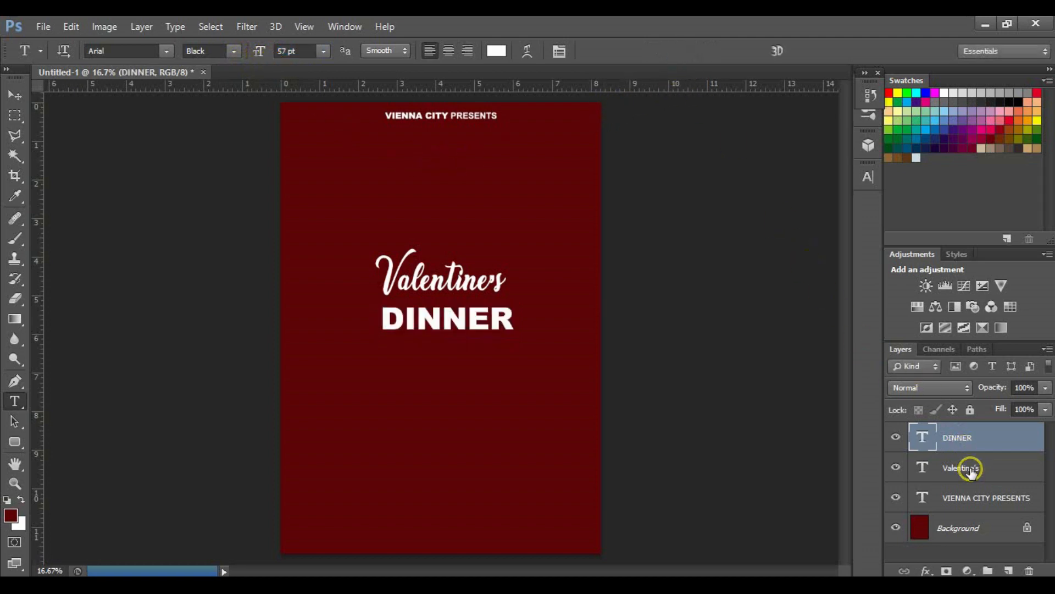
Align the horizontal centres of the "DINNER" and "Valentine's" text layers
shift+click(946, 468)
key(v)
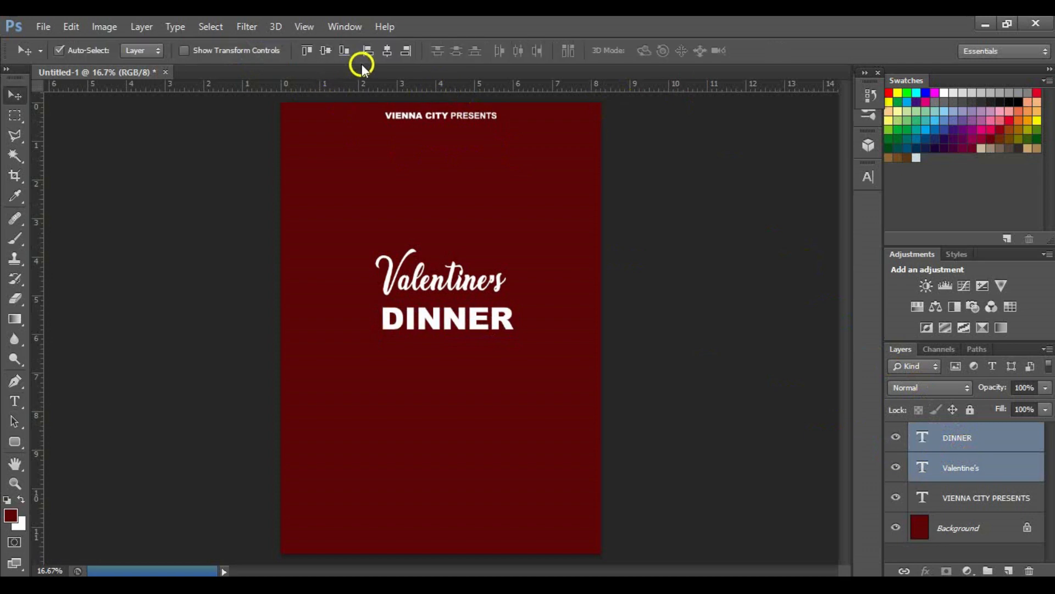
click(386, 52)
Nudge the "DINNER" layer up until it sits tightly beneath the "Valentine's" text
click(942, 434)
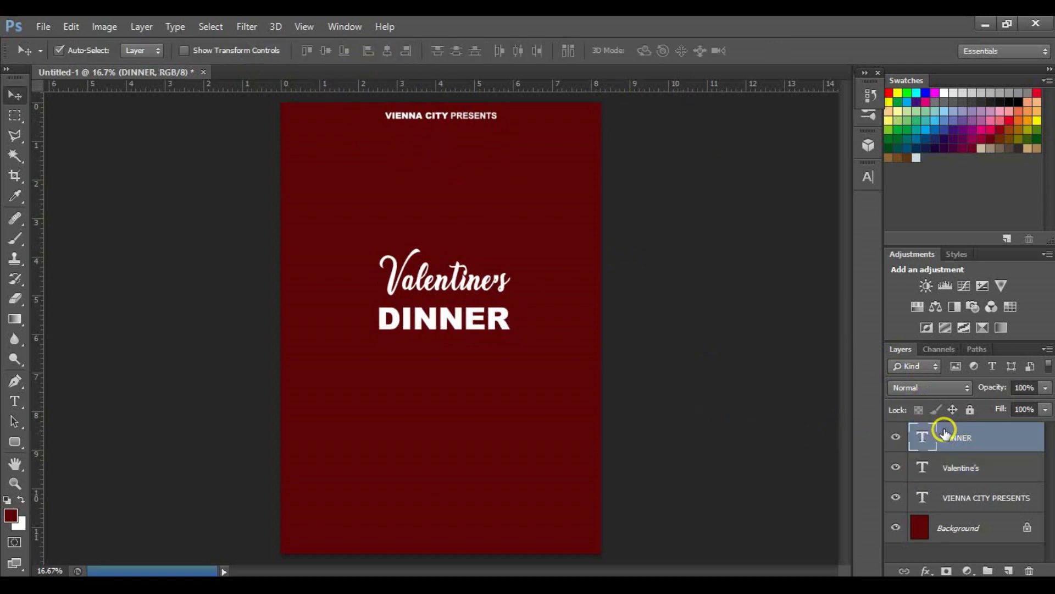
key(shift+Up)
key(shift+Up)
key(shift+Up)
key(shift+Up)
key(shift+Up)
key(shift+Up)
key(shift+Up)
key(shift+Up)
key(shift+Up)
key(shift+Up)
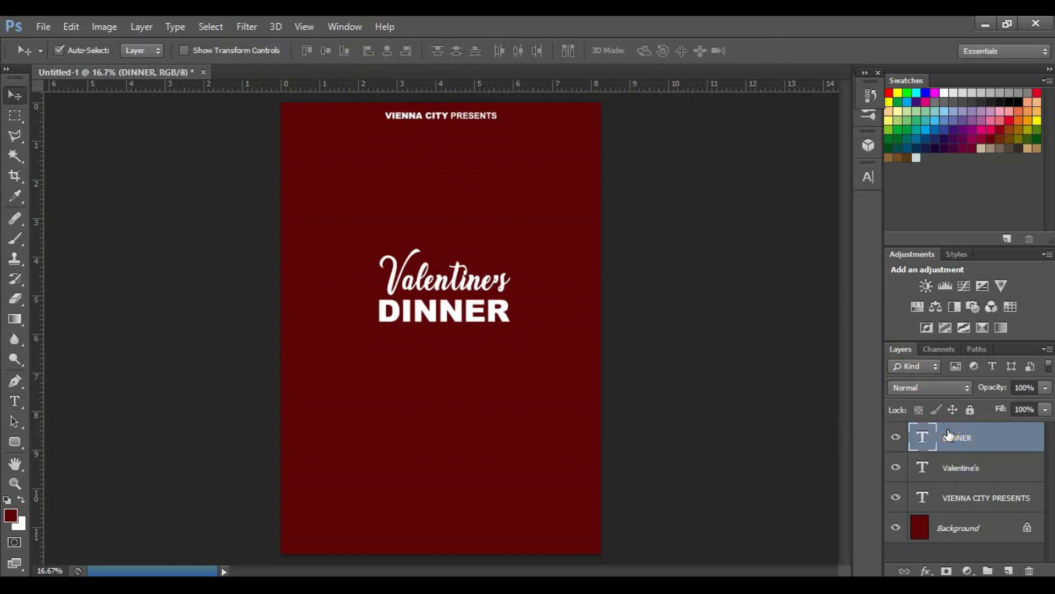
key(shift+Up)
key(shift+Up)
key(shift+Up)
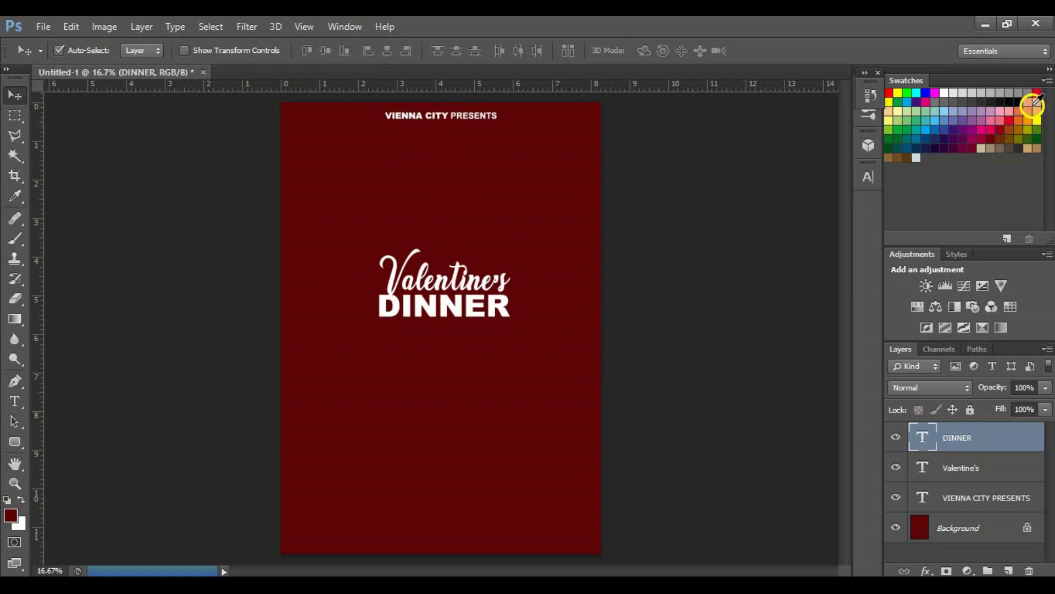
Group the "DINNER" and "Valentine's" text layers together
shift+click(994, 468)
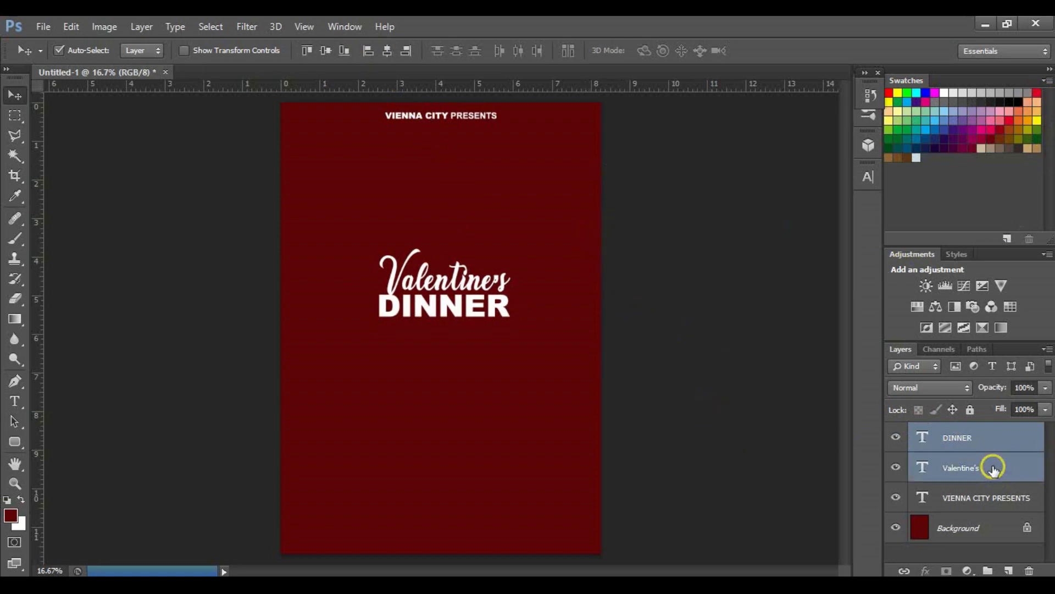
key(ctrl+g)
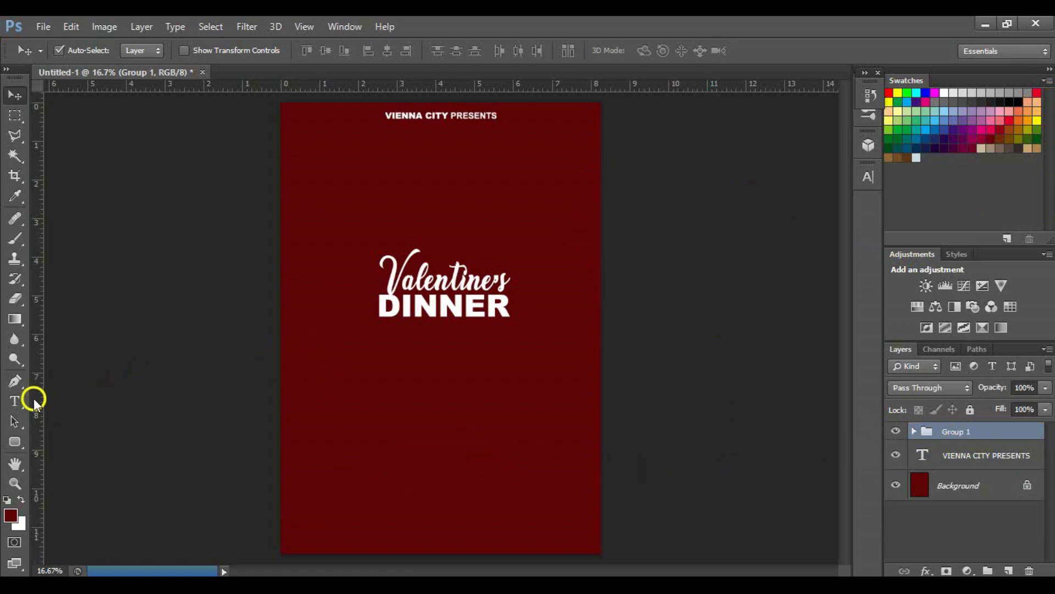
Add "LIVE BAND | COMEDY NIGHT | GUEST DJ PARTY NIGHT | SONG REQUEST" in Arial Bold 12 pt below "DINNER" and commit it
click(17, 400)
click(82, 399)
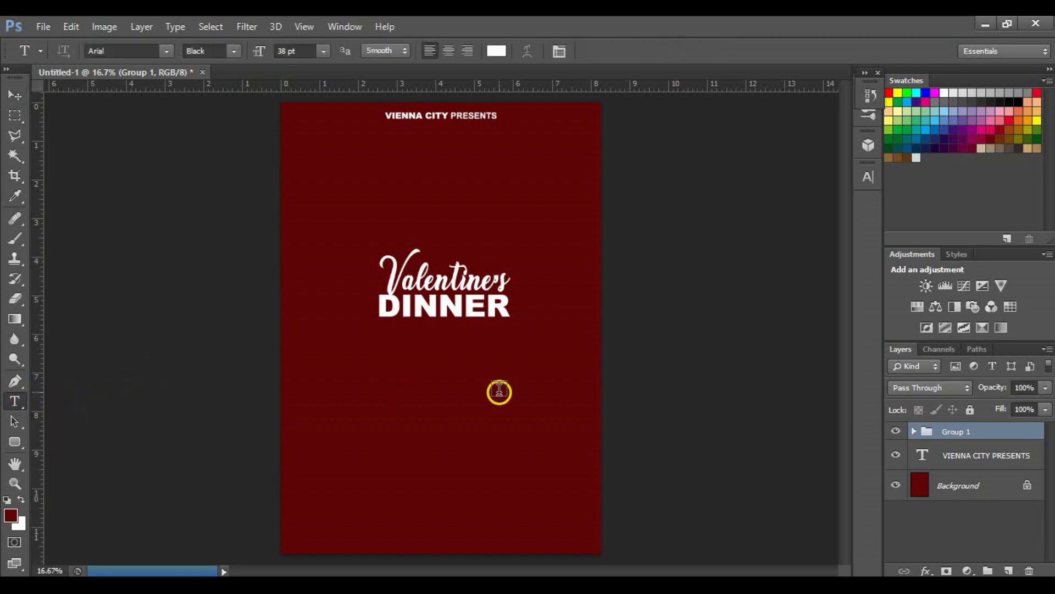
click(322, 356)
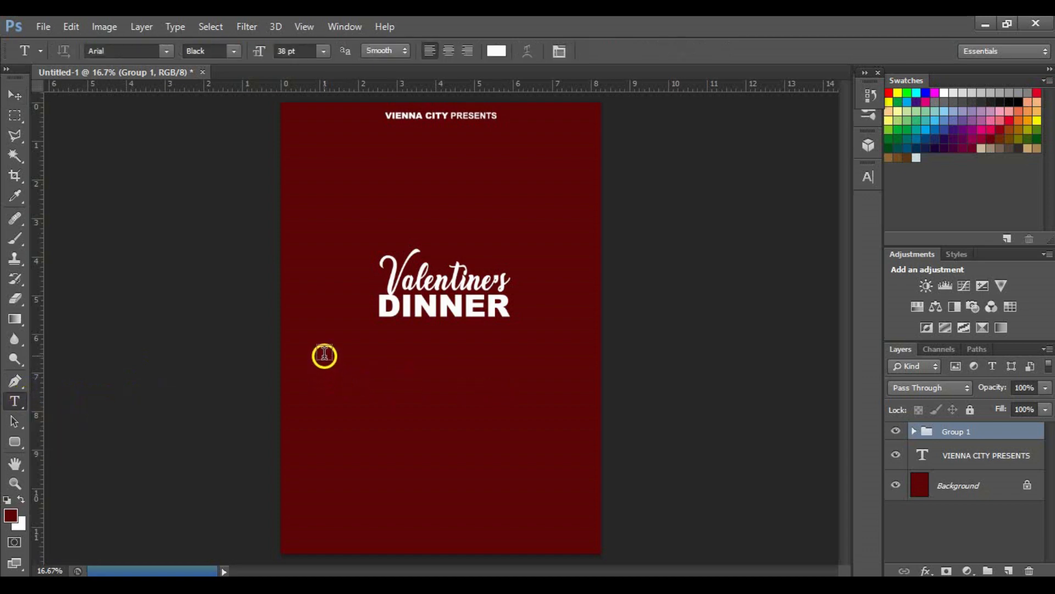
click(317, 351)
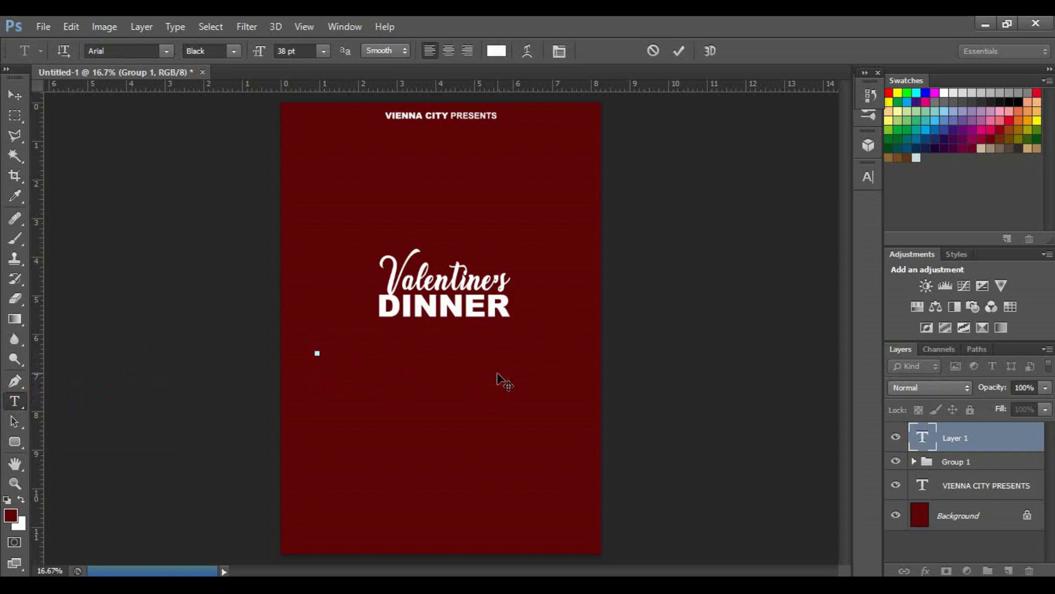
click(223, 51)
click(211, 92)
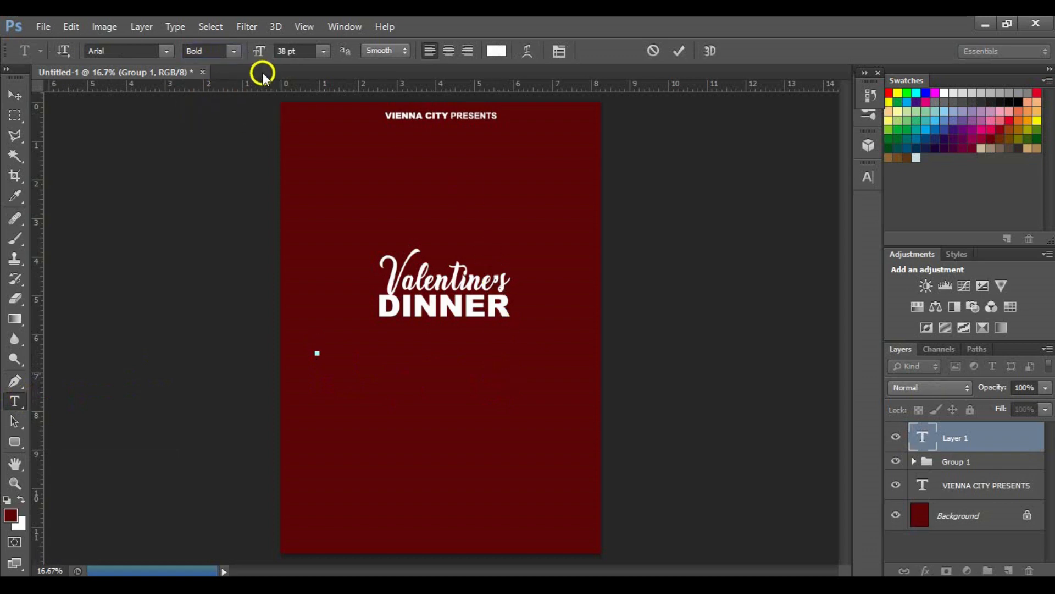
click(325, 50)
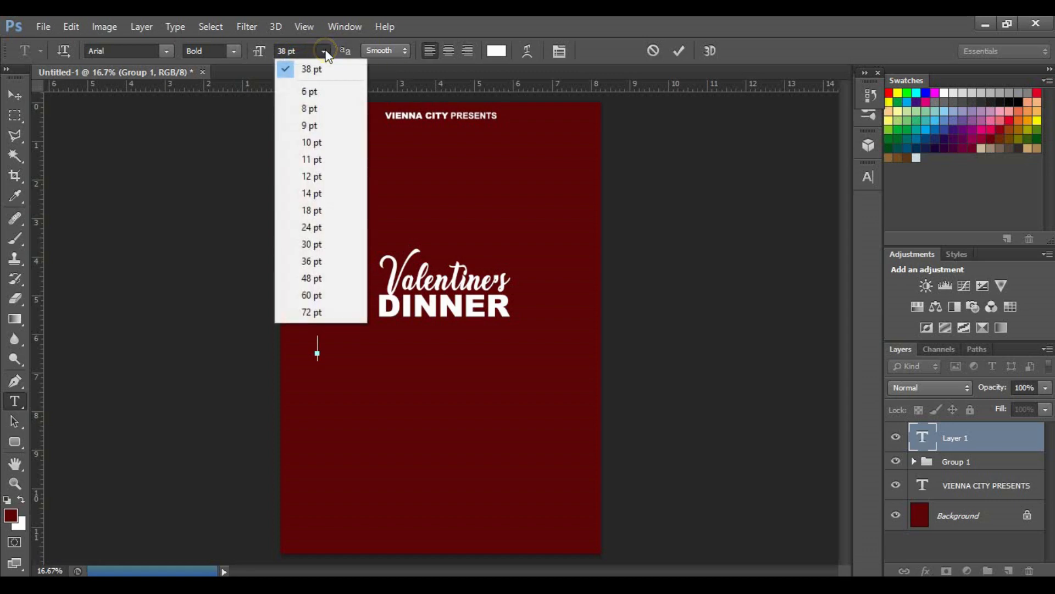
click(309, 177)
key(ctrl+plus)
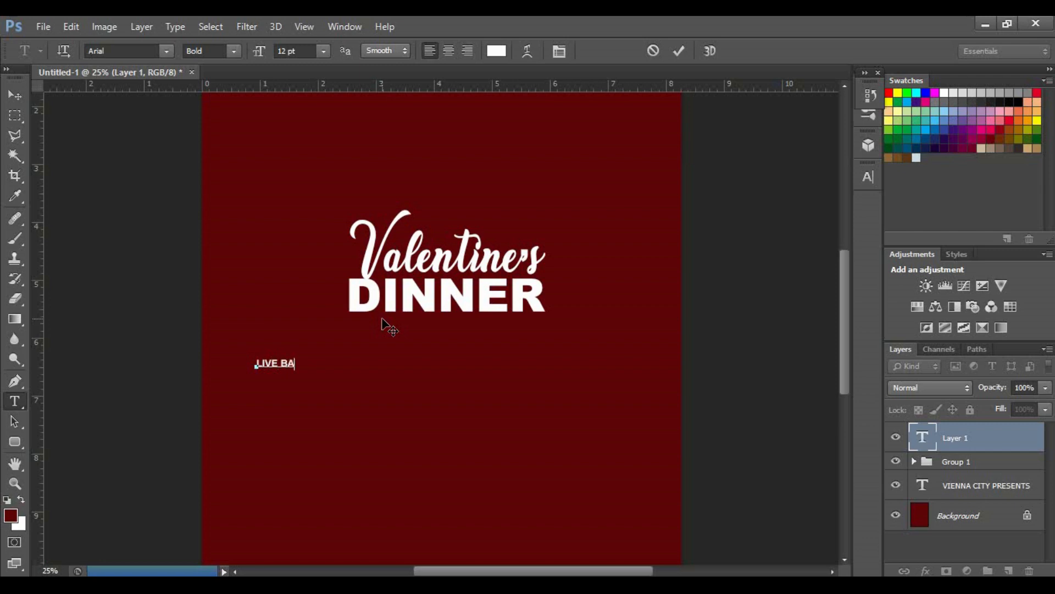
key(ctrl)
key(ctrl)
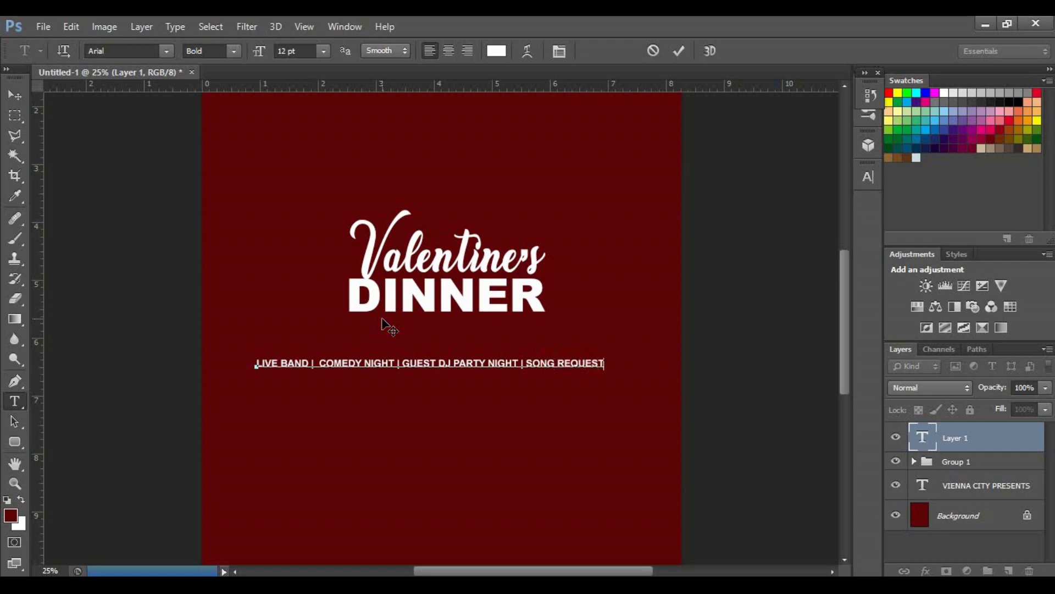
click(682, 50)
Centre the "LIVE BAND | COMEDY NIGHT" text line horizontally on the Background layer
ctrl+click(1011, 514)
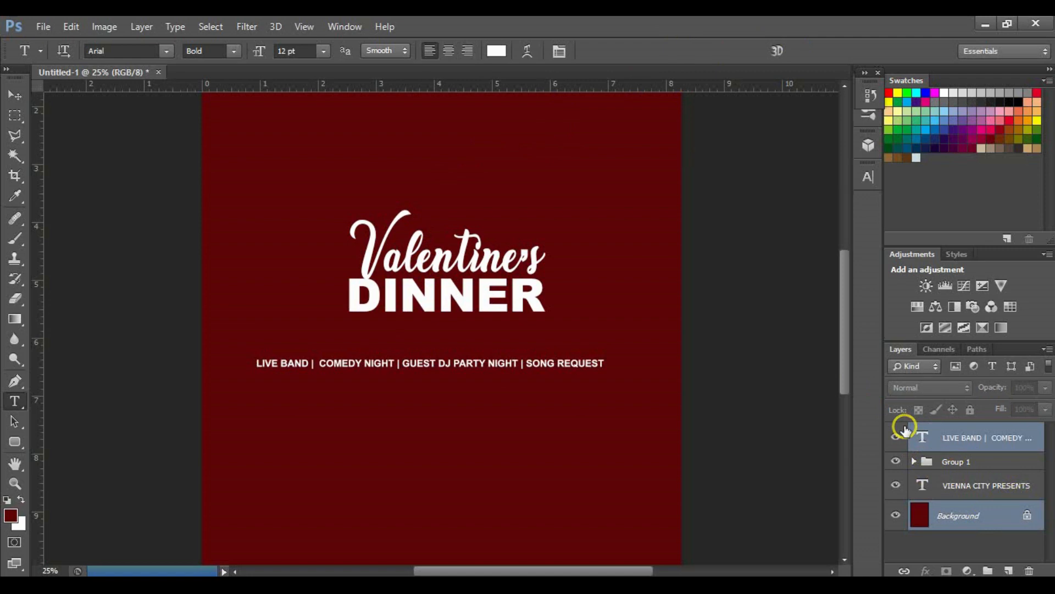
click(986, 439)
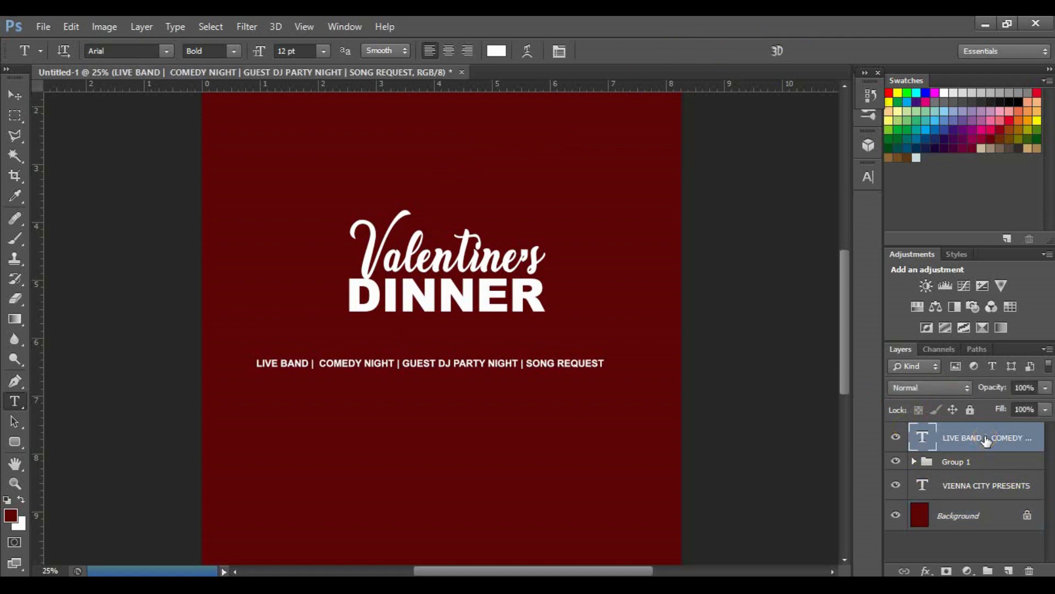
ctrl+click(998, 519)
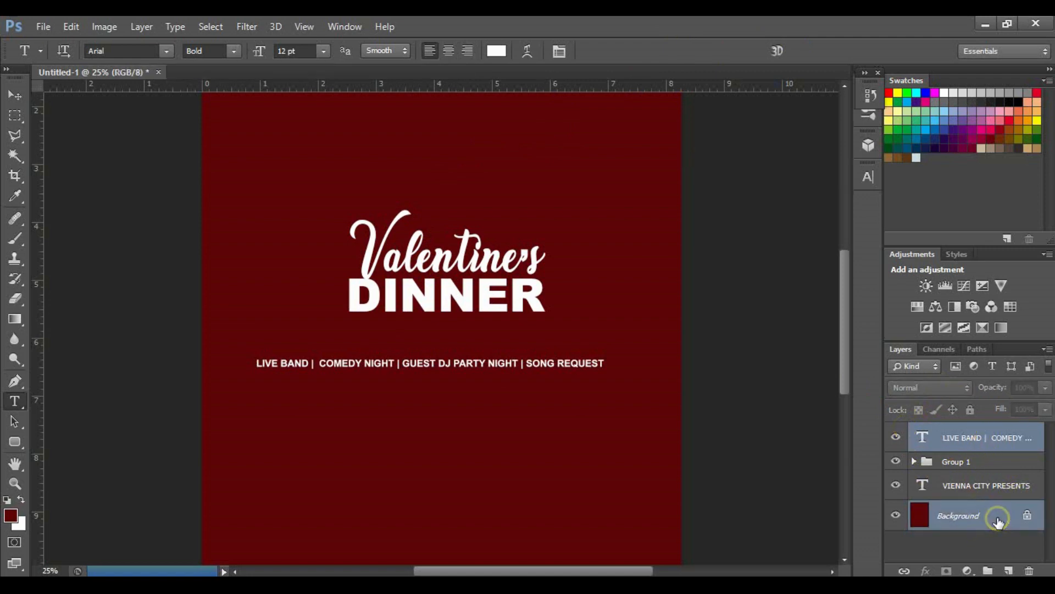
key(v)
click(387, 51)
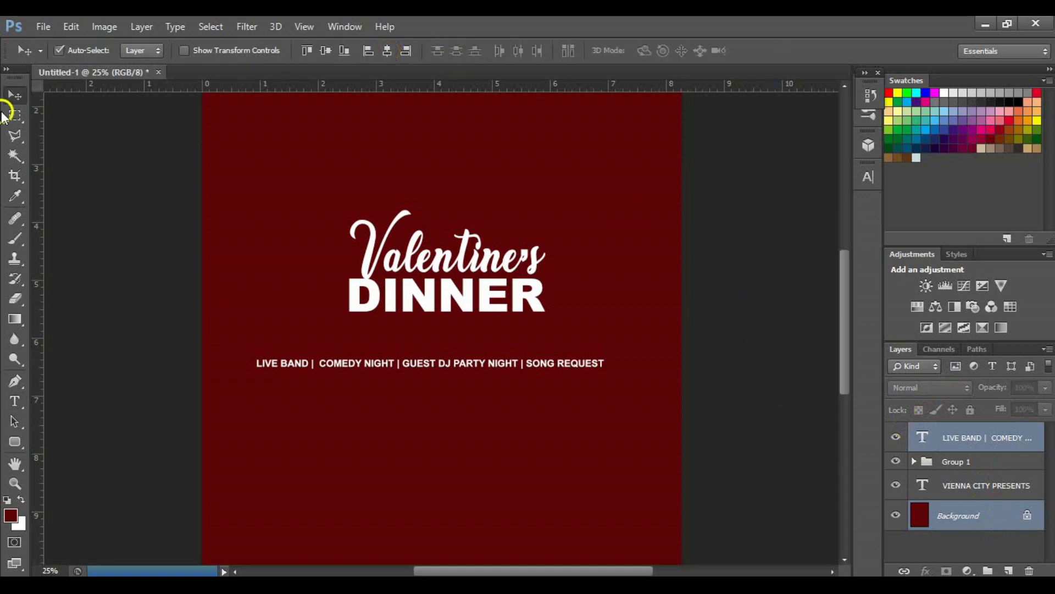
click(387, 52)
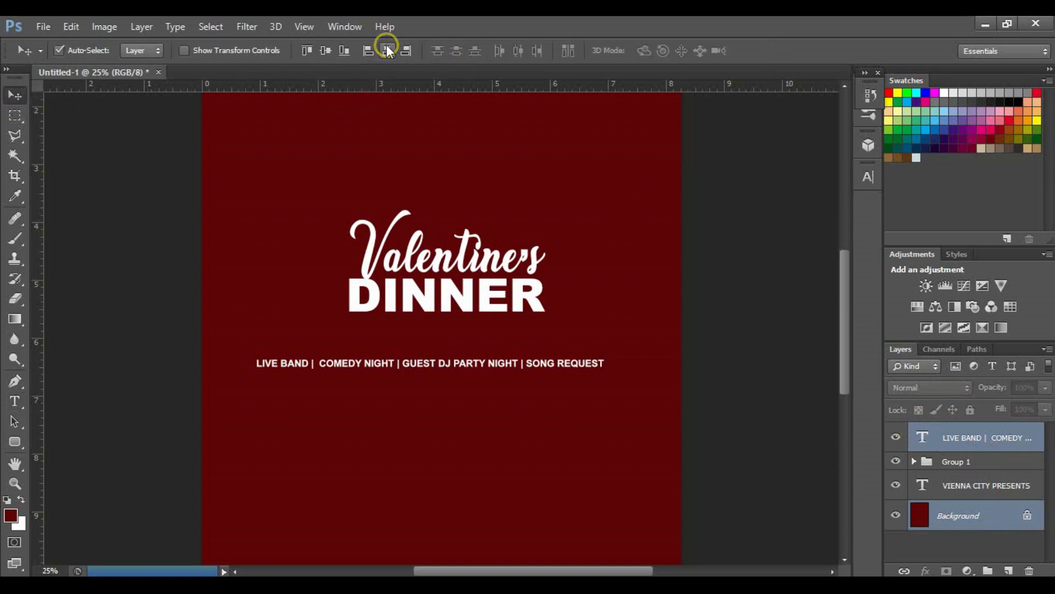
click(387, 51)
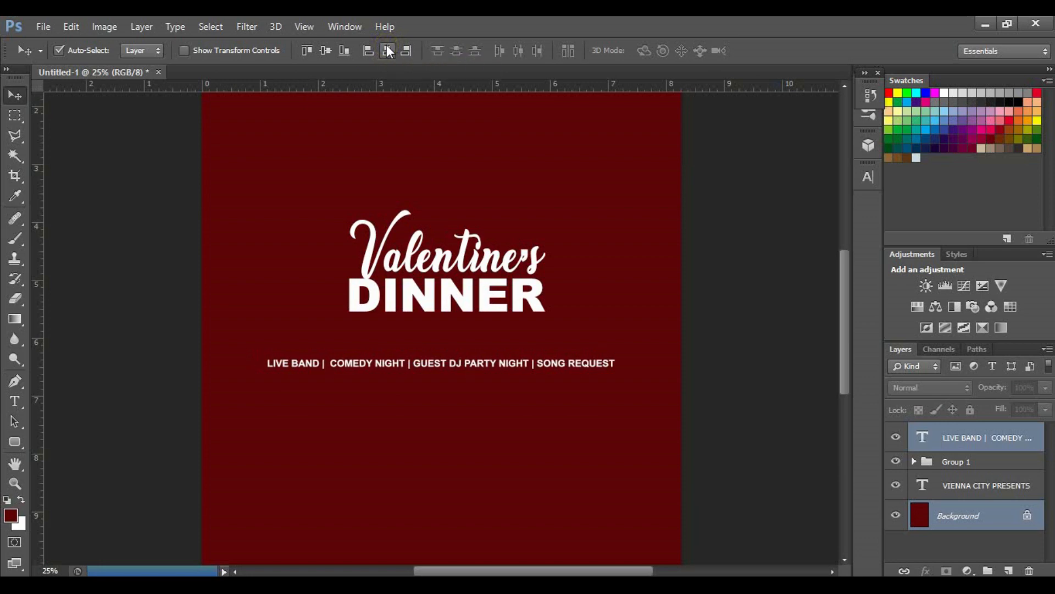
Nudge only the "LIVE BAND" text line up until it sits a little below "DINNER"
click(967, 421)
key(shift+Up)
key(shift+Up)
key(shift+Up)
key(shift+Up)
key(shift+Up)
key(shift+Up)
key(shift+Up)
key(shift+Up)
key(shift+Up)
key(shift+Up)
key(shift+Up)
key(shift+Up)
key(shift+Up)
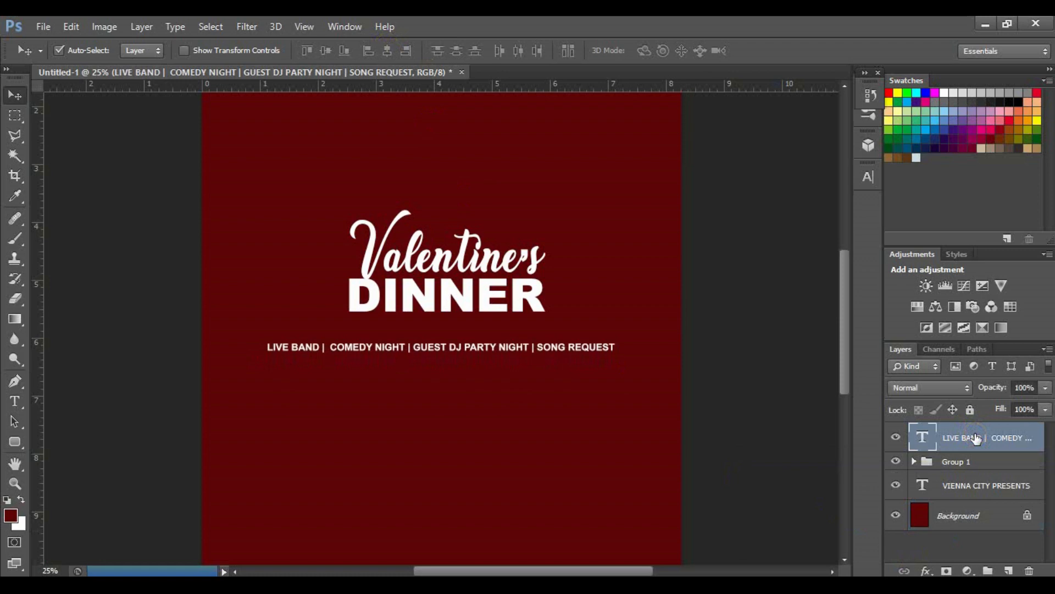
key(shift+Up)
key(shift+Up)
key(shift+Up)
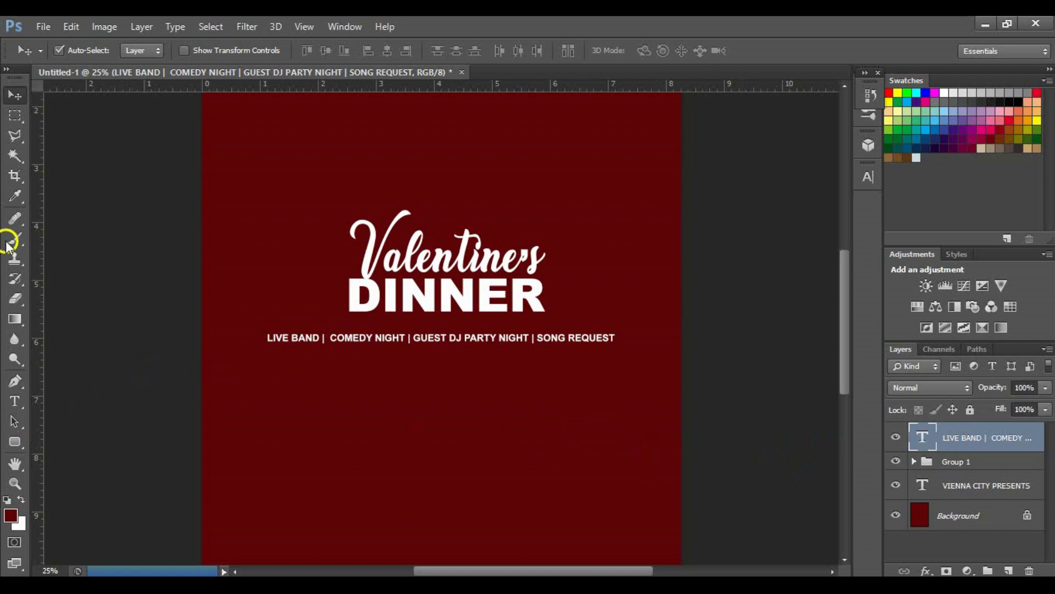
Make a rectangular marquee selection closely around the "LIVE BAND" text line and add a new empty layer above it
click(14, 115)
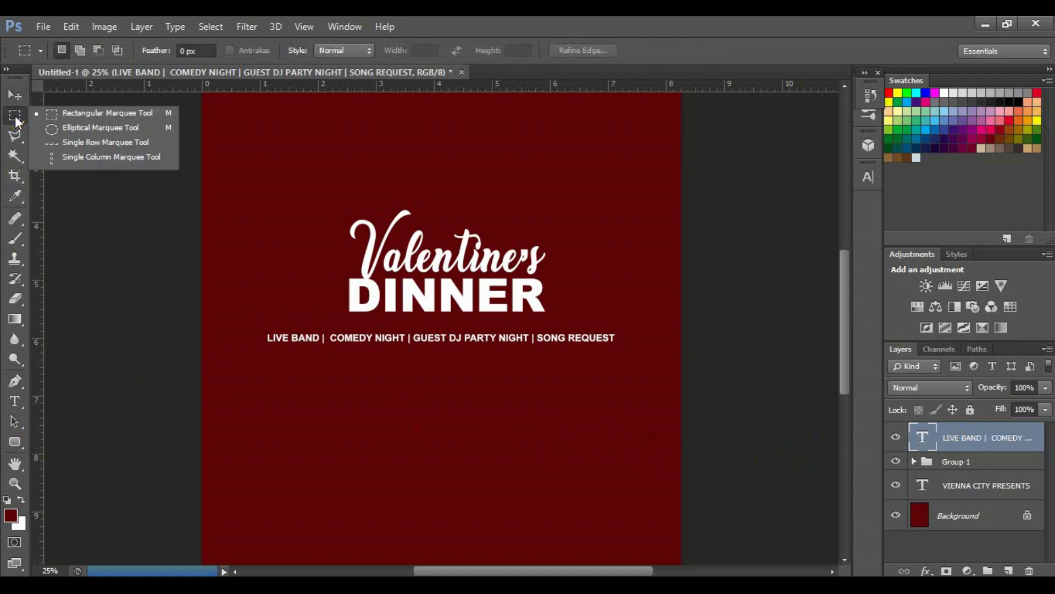
click(105, 117)
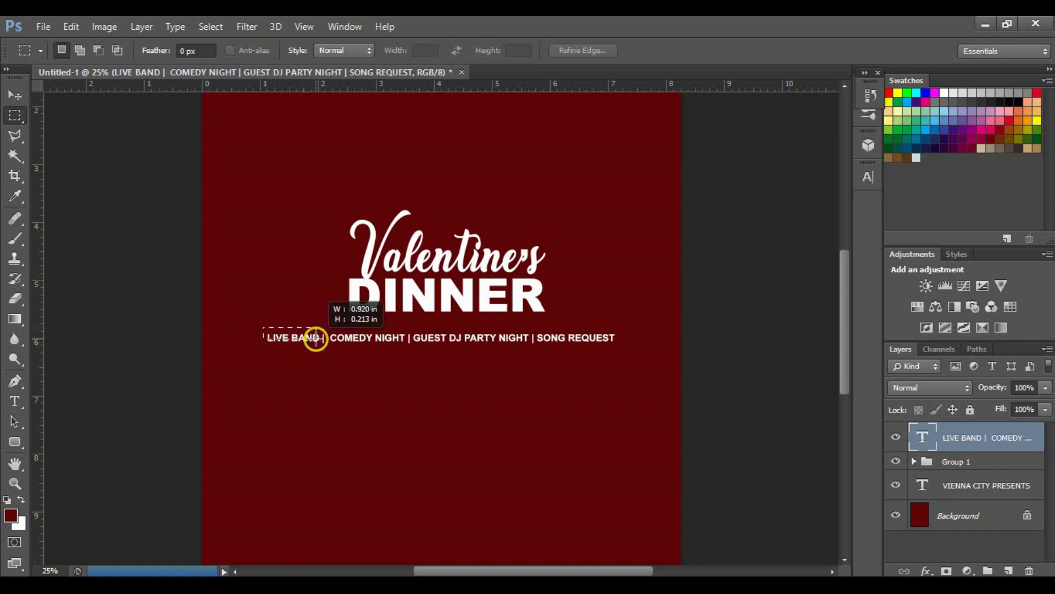
drag(590, 347, 618, 346)
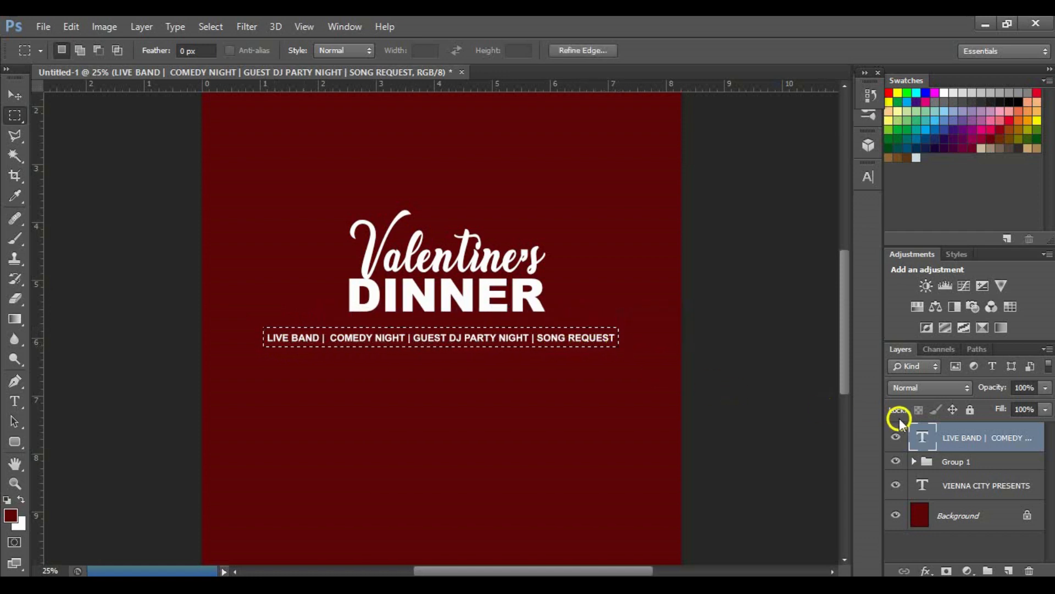
click(1011, 572)
click(1010, 572)
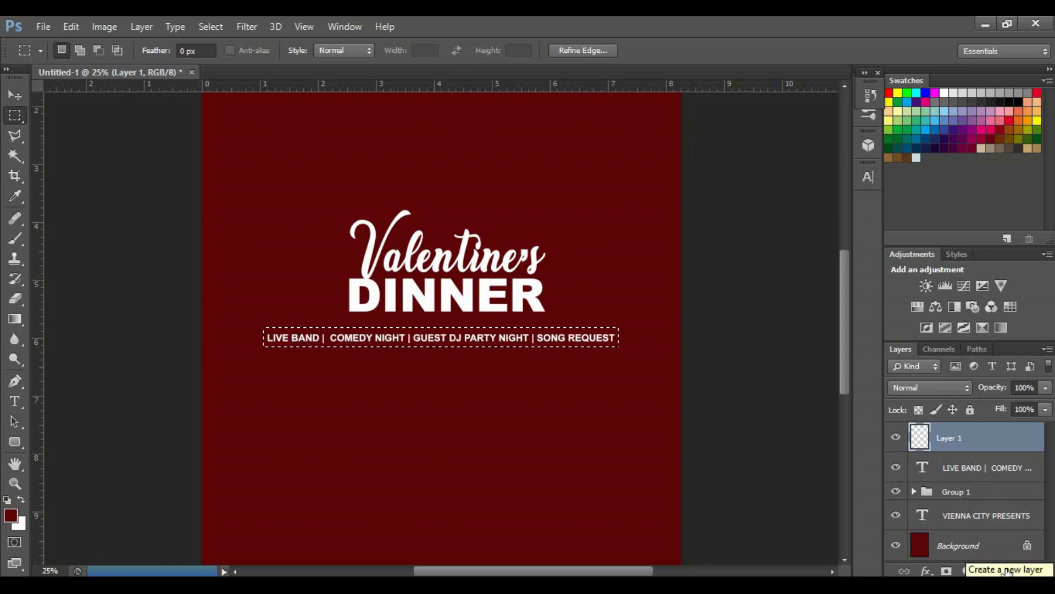
key(alt)
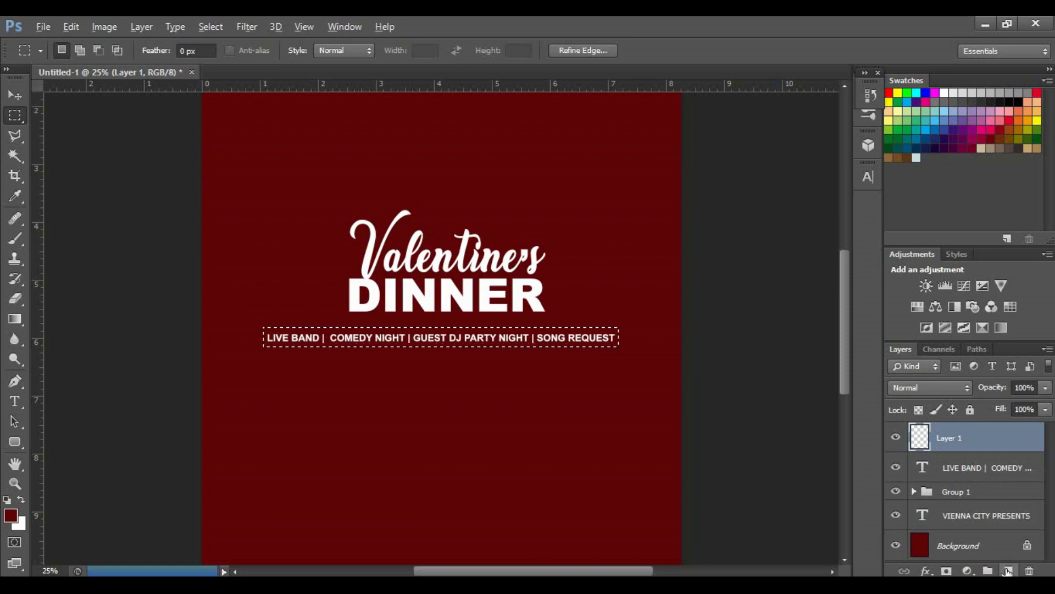
key(alt+BackSpace)
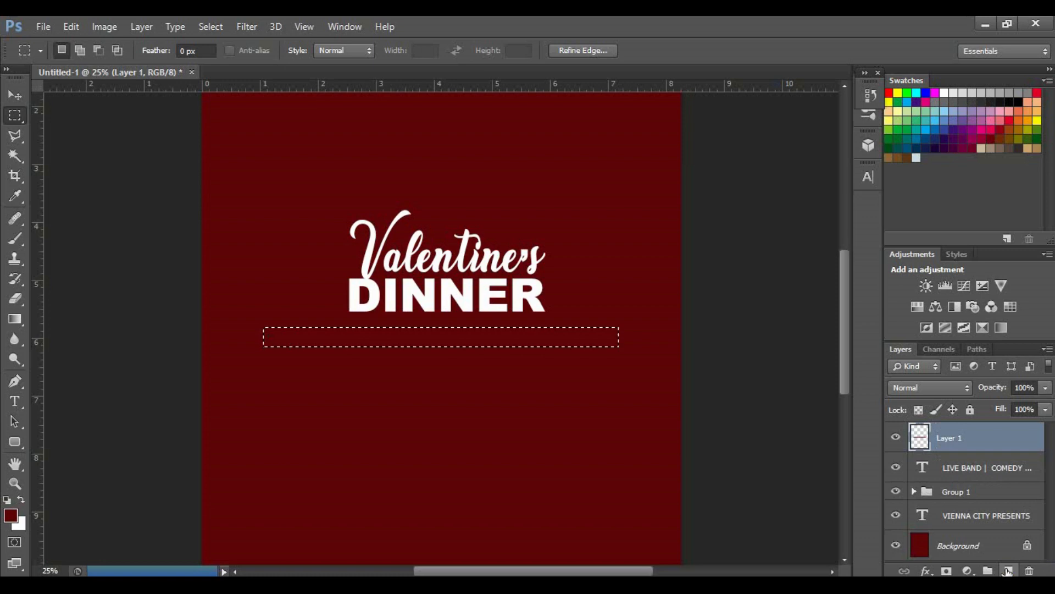
key(ctrl+z)
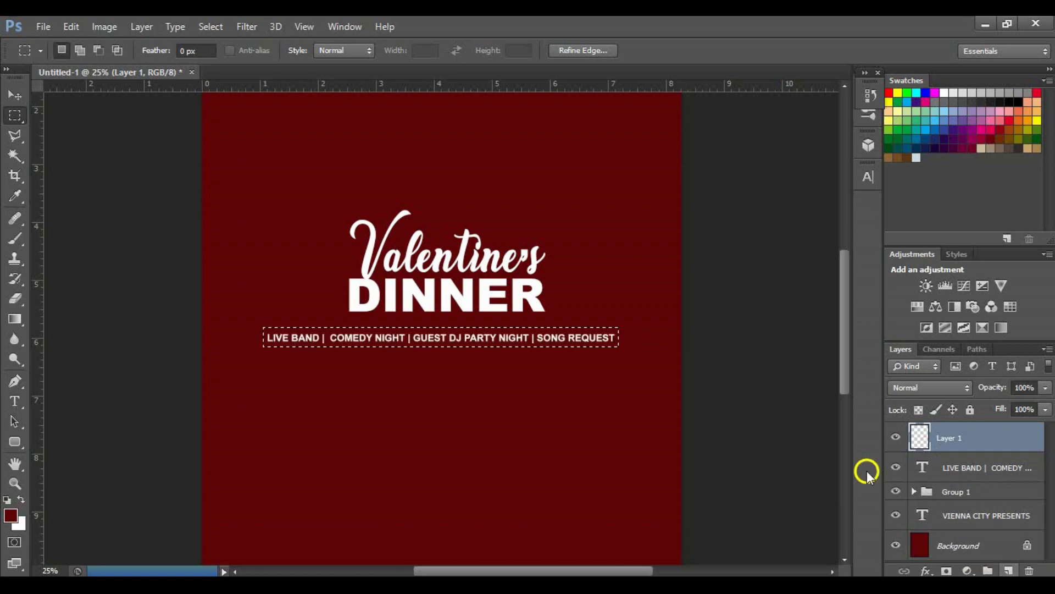
Swap the foreground and background colours and fill the rectangular selection with white on the new layer
click(21, 500)
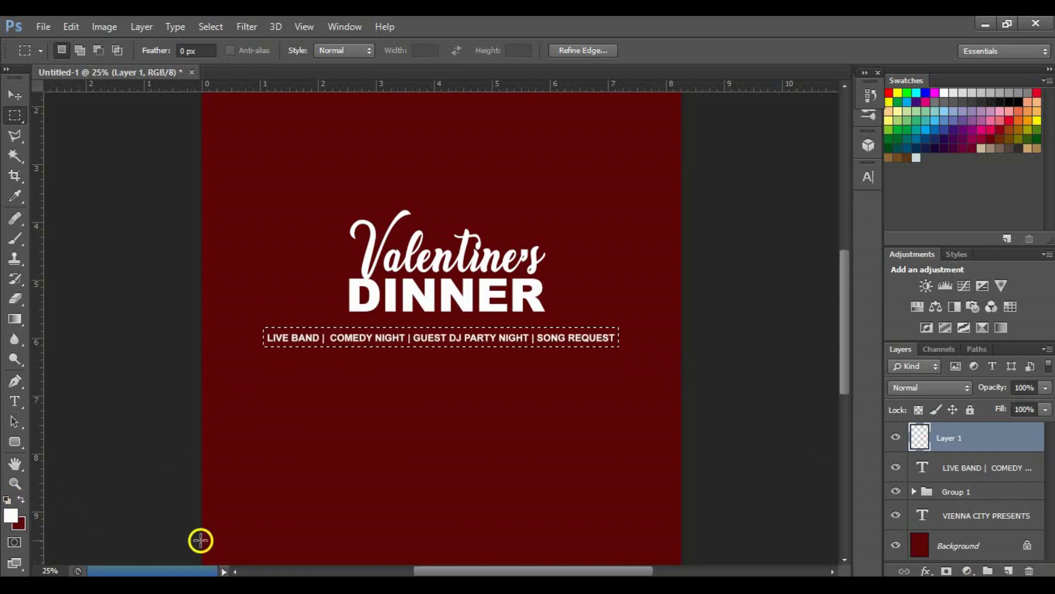
key(alt+BackSpace)
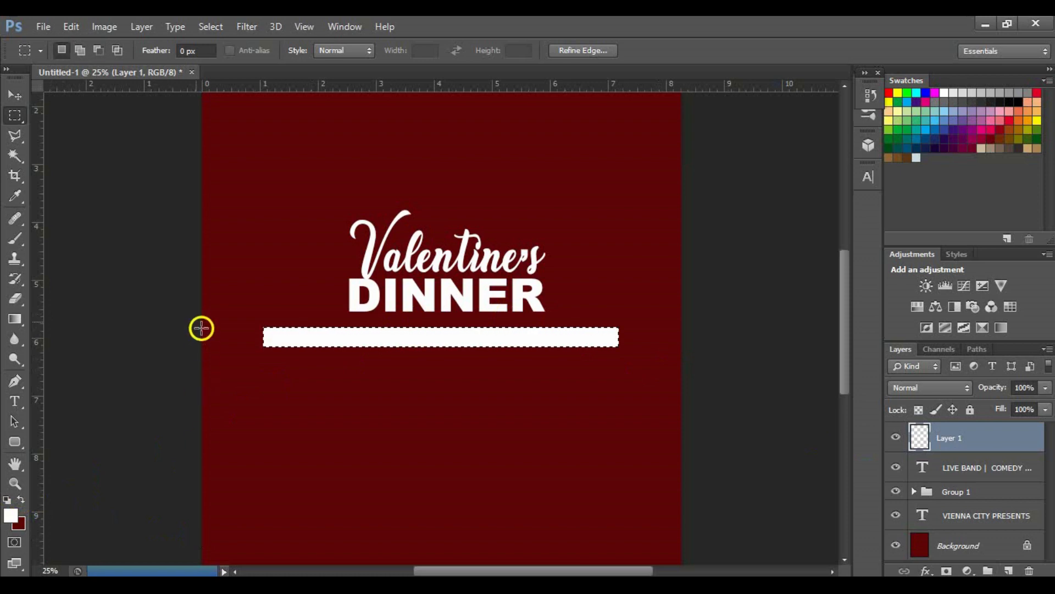
Contract the selection by 10 pixels, delete the white inside it to leave a thin frame, and deselect
click(209, 25)
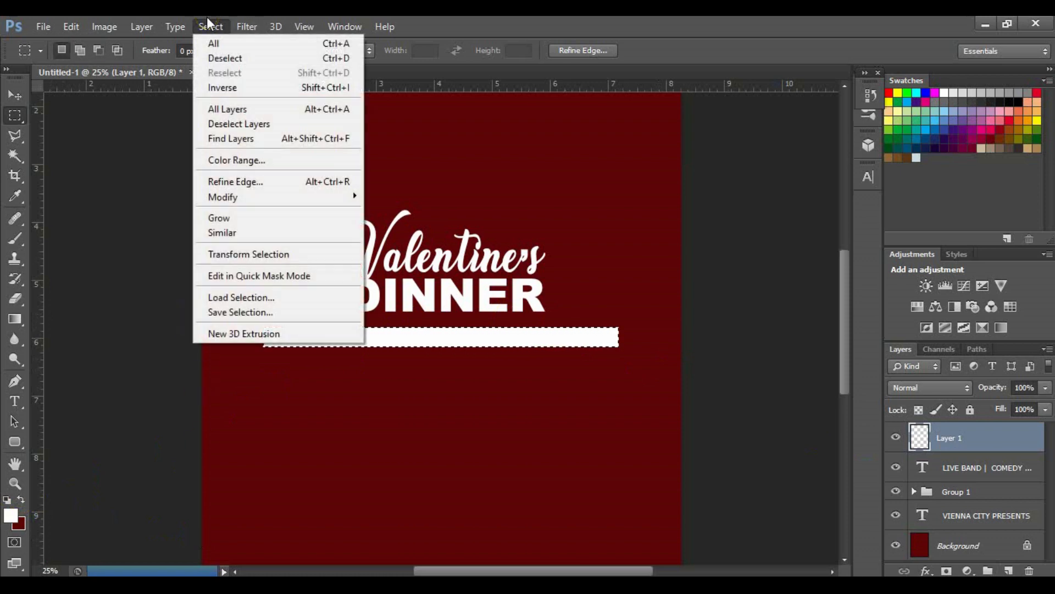
mouse_move(264, 195)
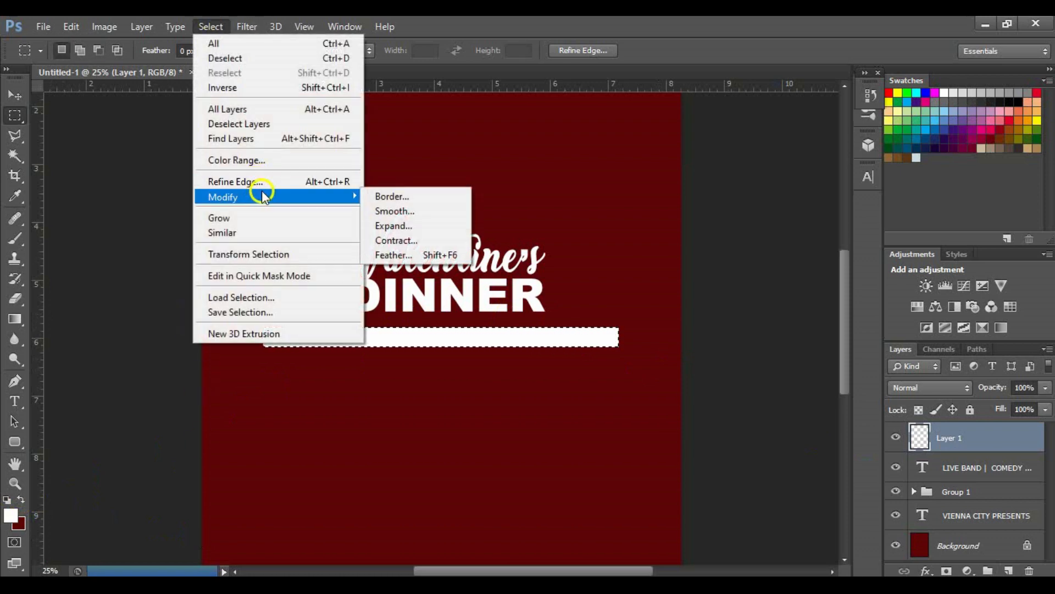
click(403, 242)
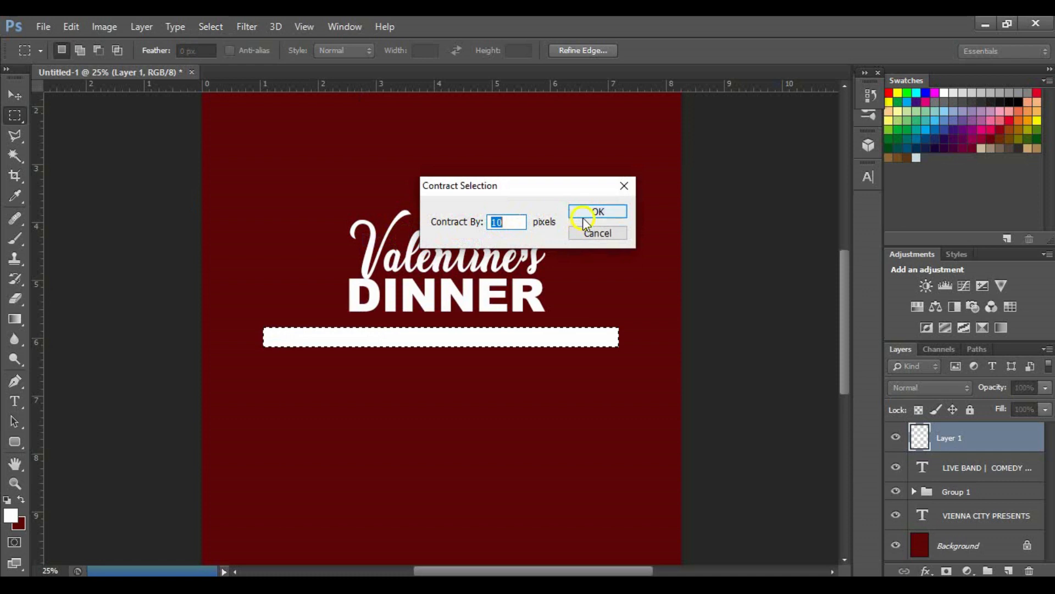
click(599, 211)
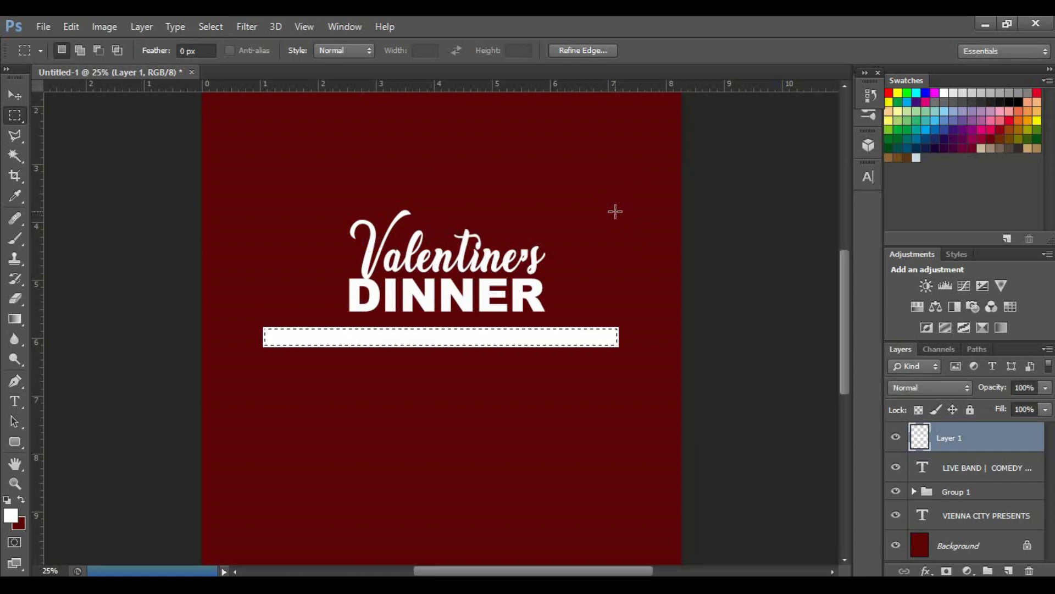
key(Delete)
key(ctrl+d)
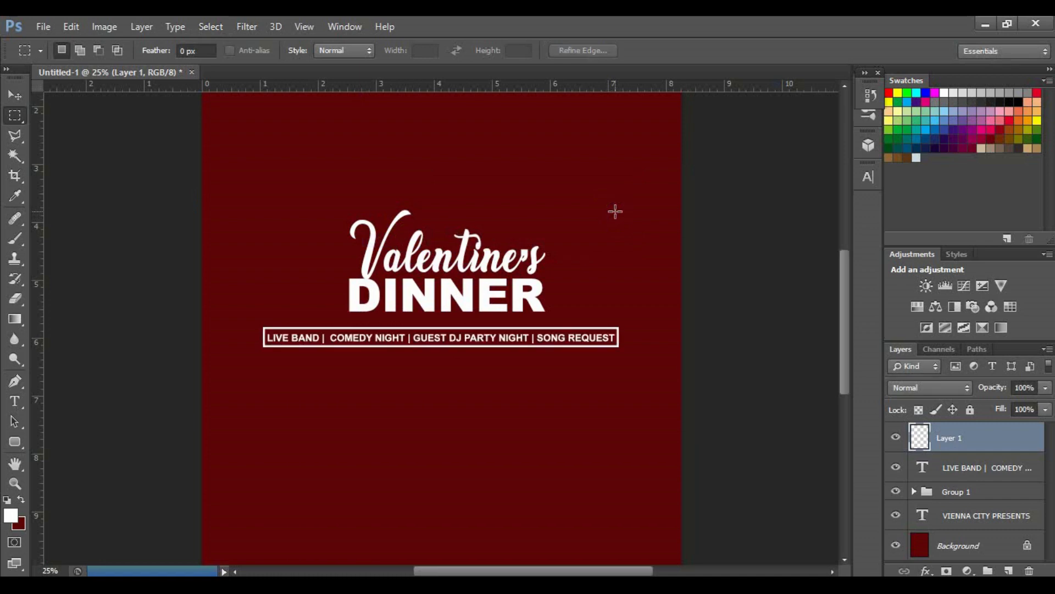
Align the frame layer and the "LIVE BAND" text layer on their horizontal and vertical centres
shift+click(998, 461)
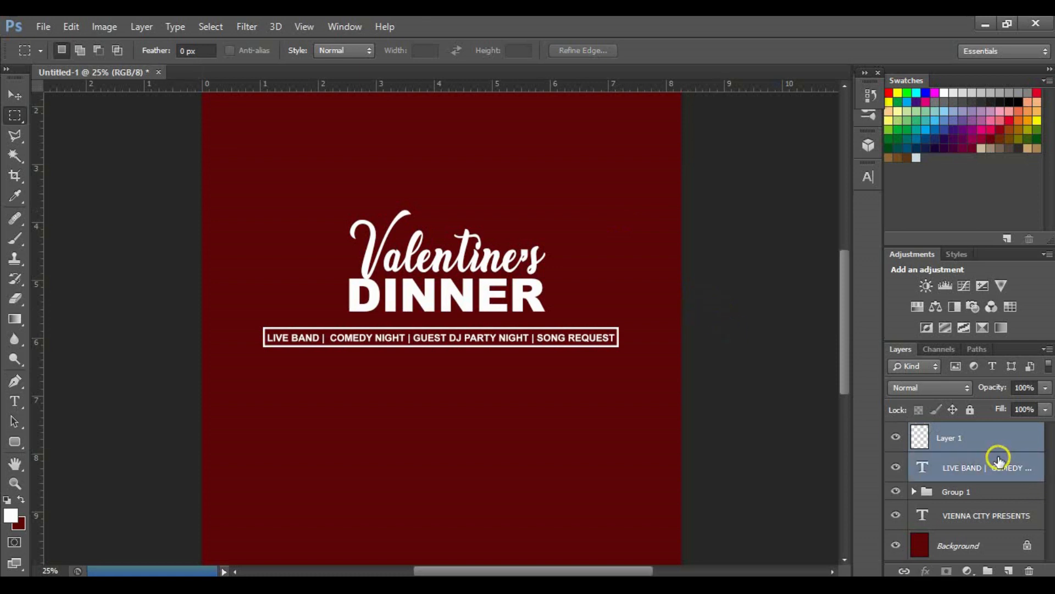
key(v)
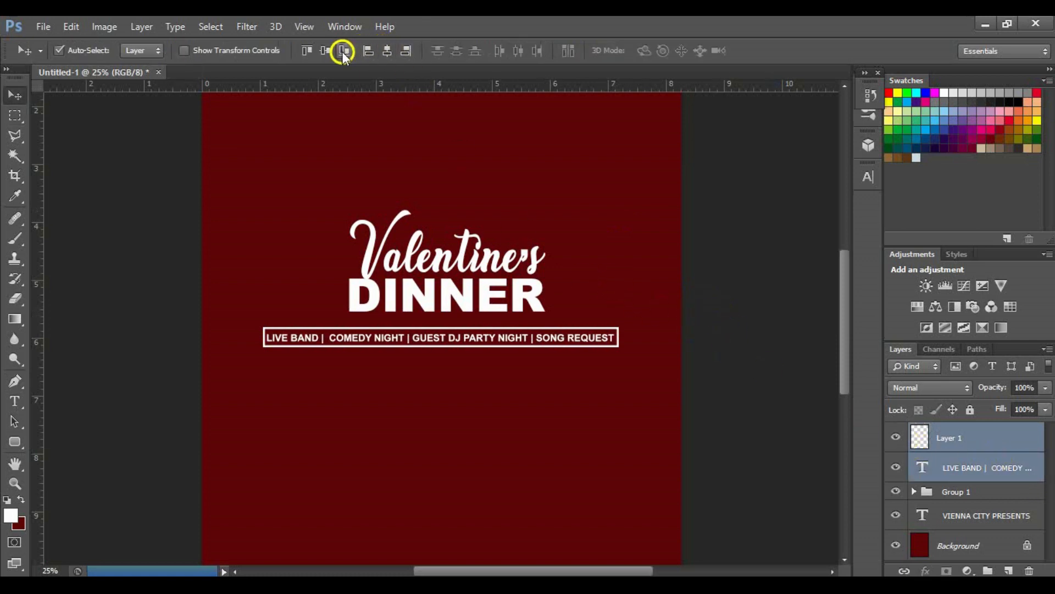
click(327, 51)
Nudge the frame and its text line up together until they sit just beneath "DINNER"
key(shift+Up)
key(shift+Up)
key(shift+Up)
key(shift+Up)
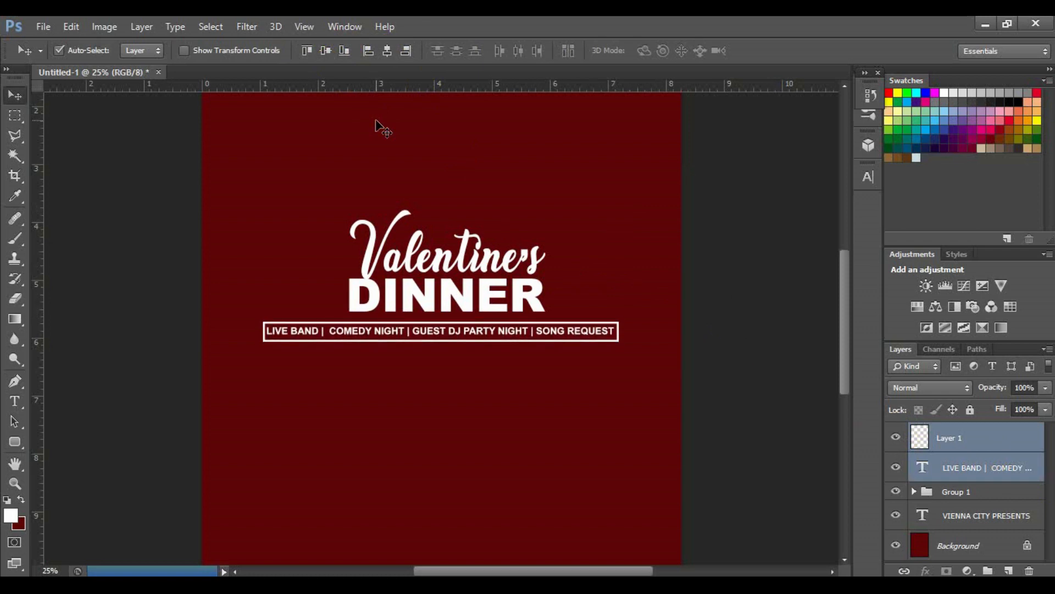
key(shift+Up)
key(shift+Up)
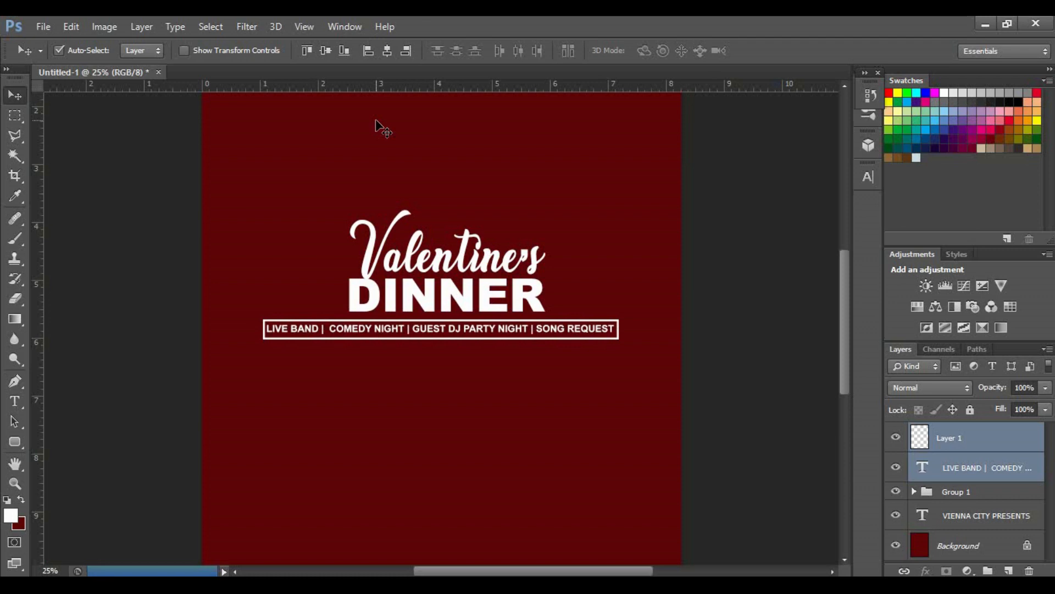
Group the frame with its text line and add the text "GOLD" at 18 pt below the frame's left end
key(ctrl+g)
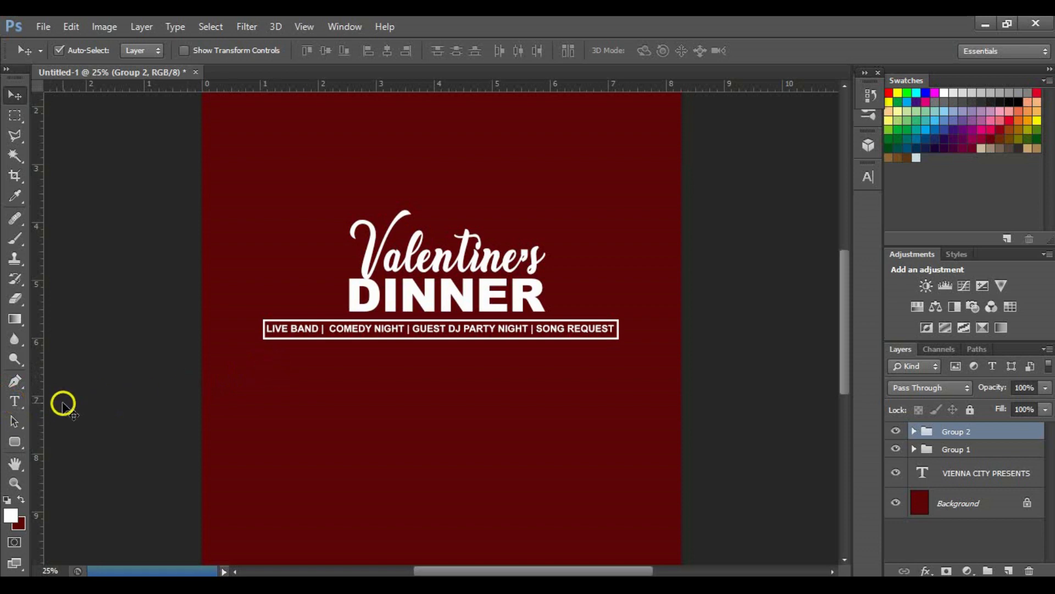
click(15, 400)
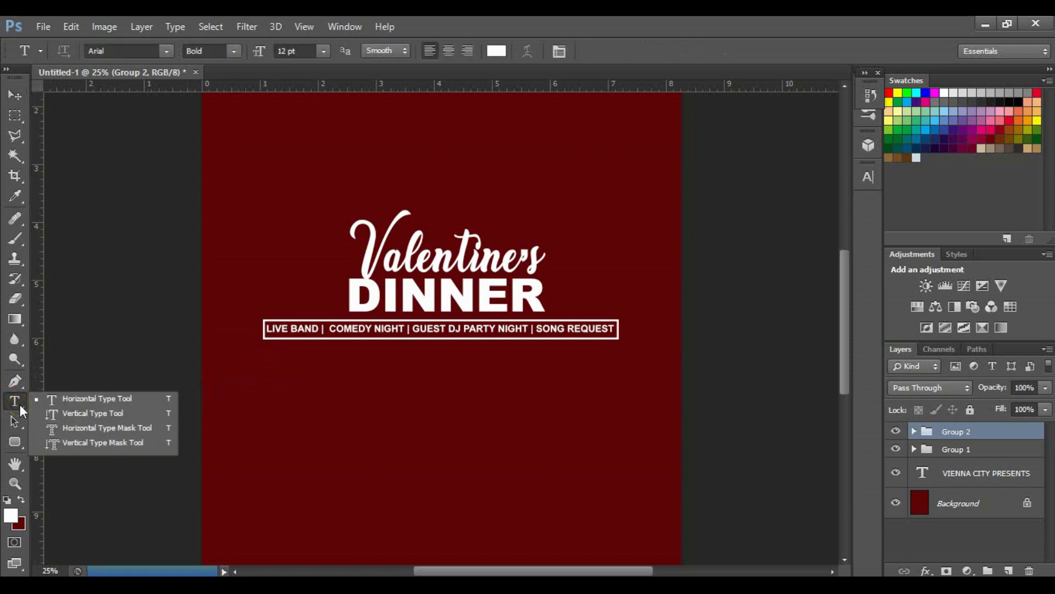
click(87, 400)
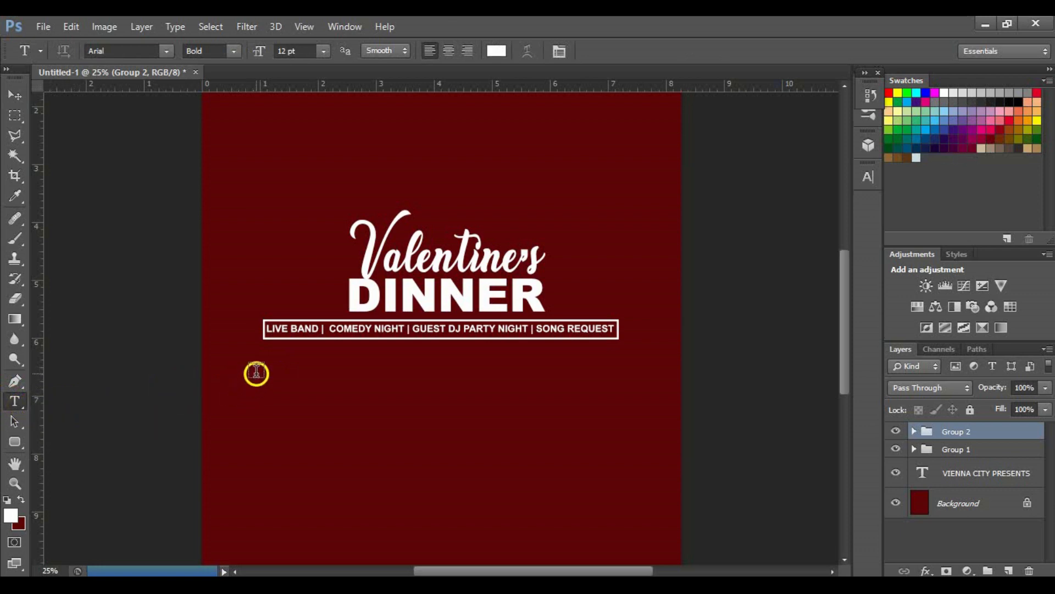
click(272, 359)
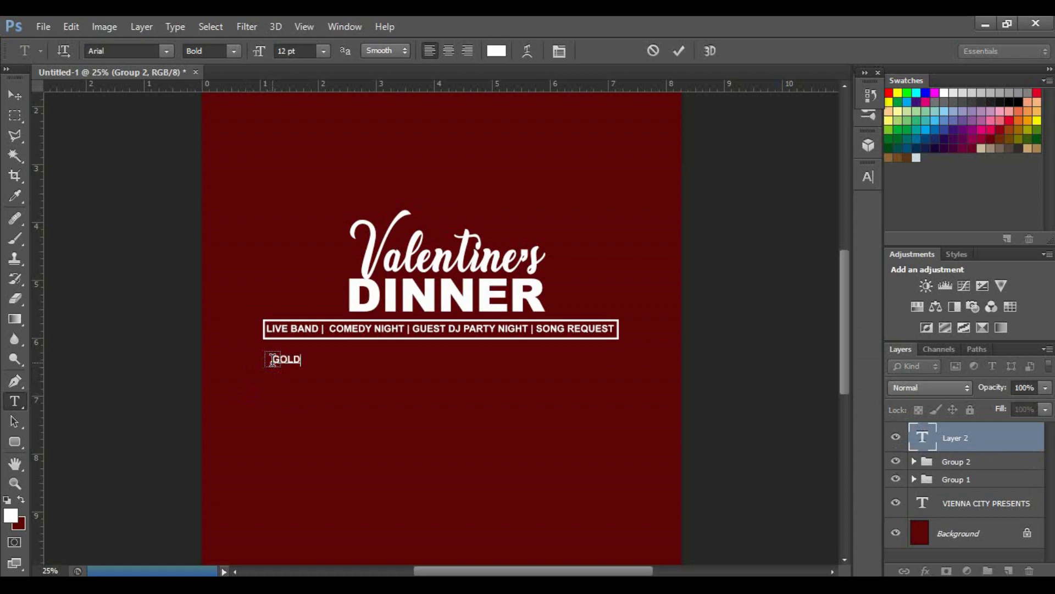
drag(272, 359, 301, 360)
click(323, 51)
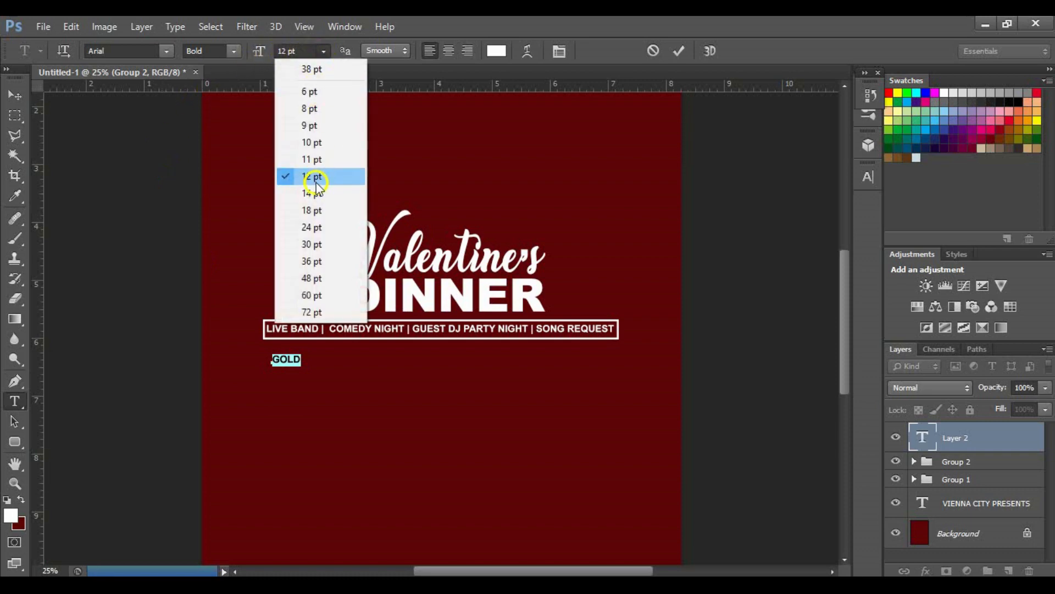
click(315, 208)
click(306, 356)
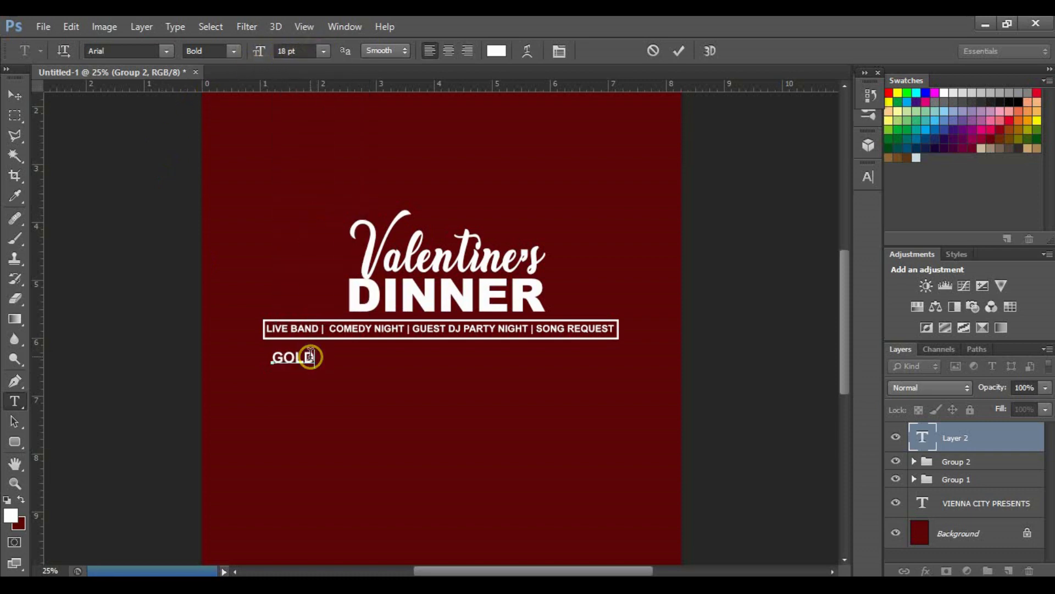
Colour the "GOLD" text golden yellow (#ffcc00) and commit the text layer
double_click(310, 358)
click(312, 357)
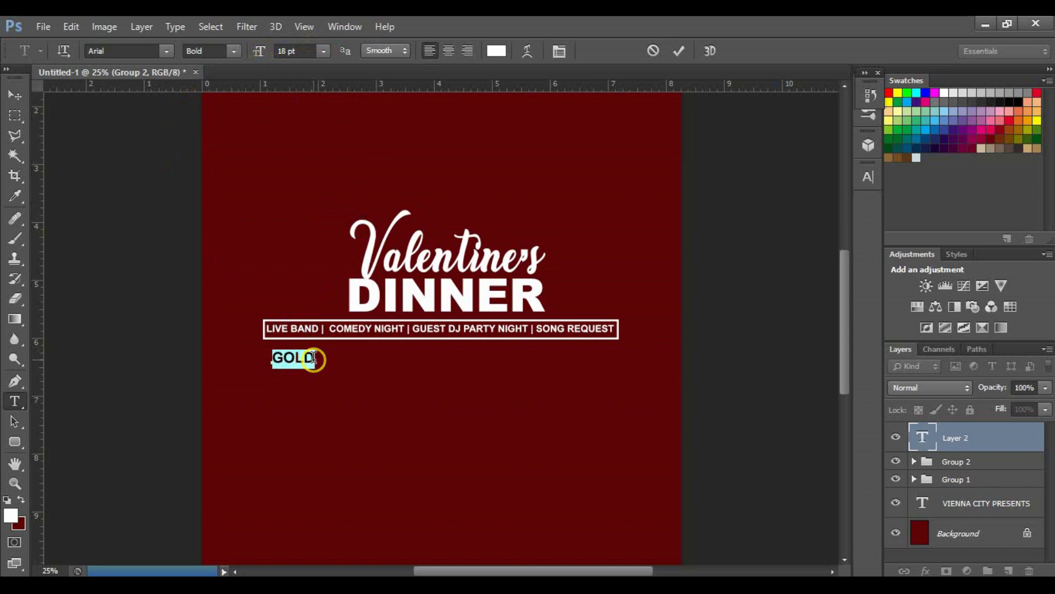
double_click(314, 357)
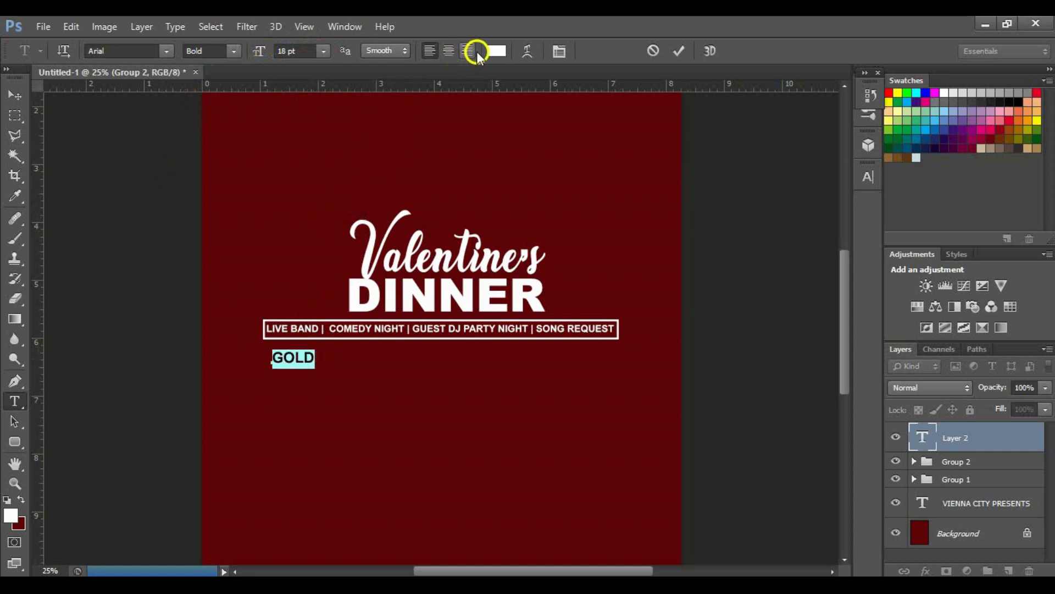
click(496, 50)
click(770, 357)
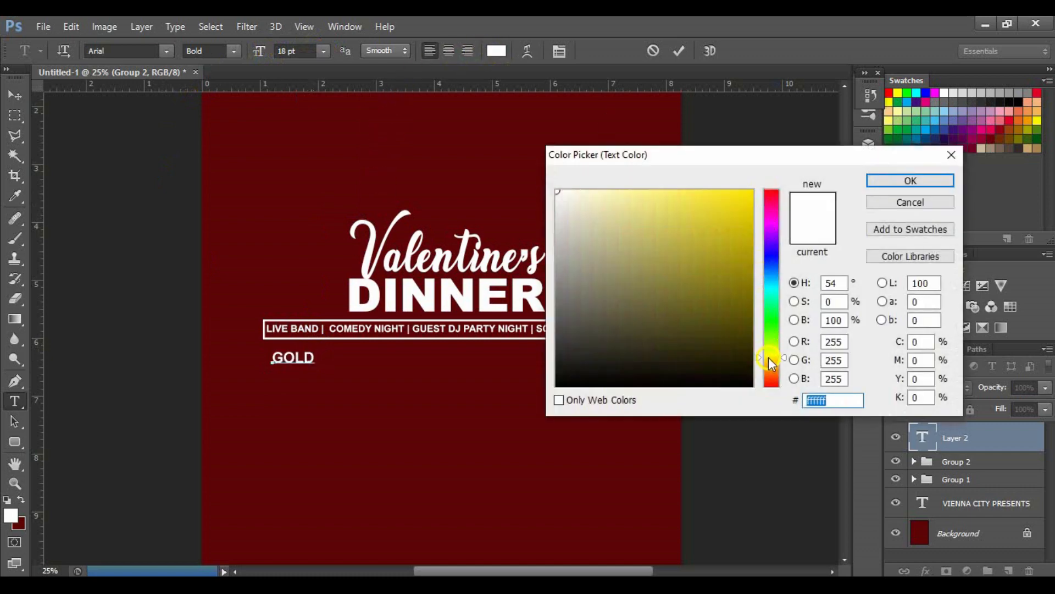
drag(782, 358, 785, 361)
drag(740, 250, 768, 181)
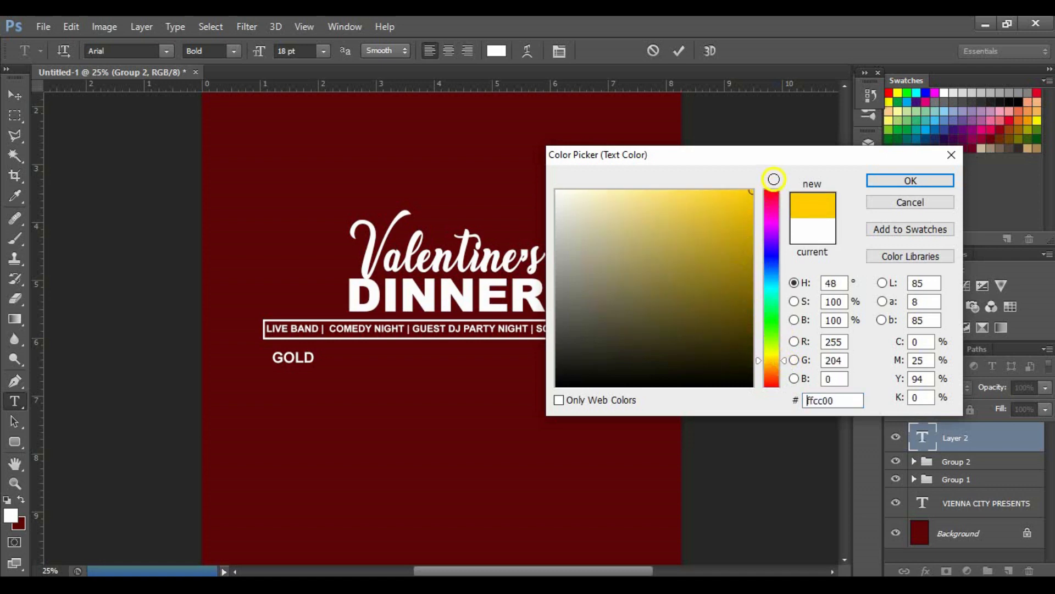
click(877, 181)
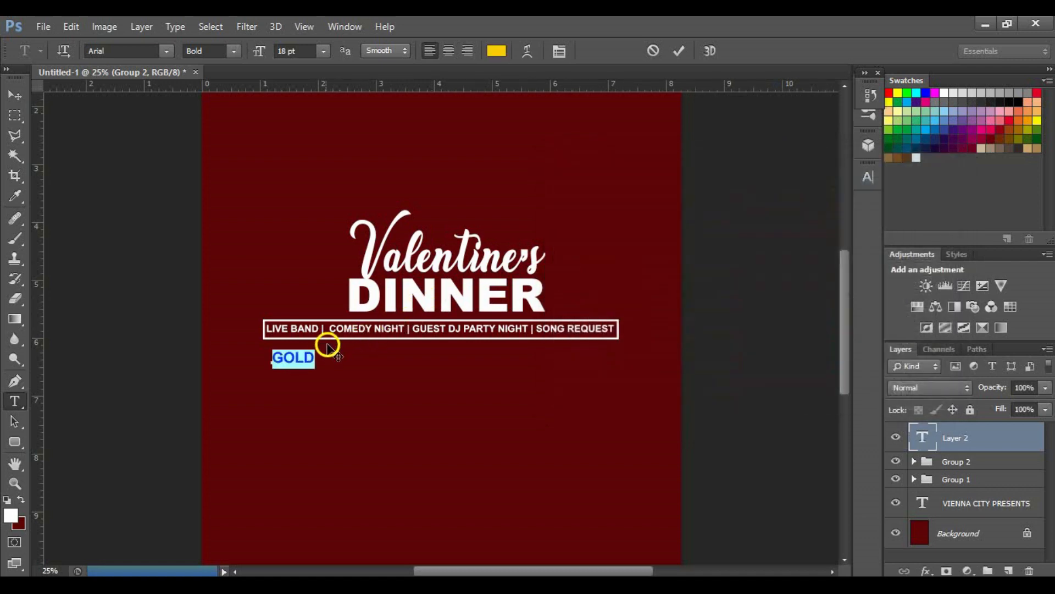
click(311, 356)
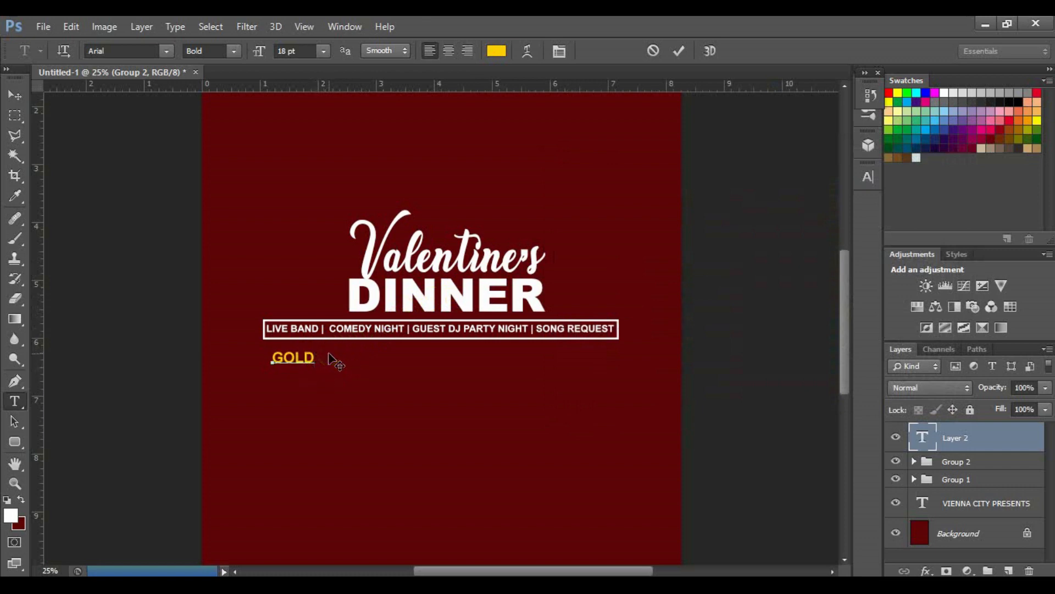
click(679, 53)
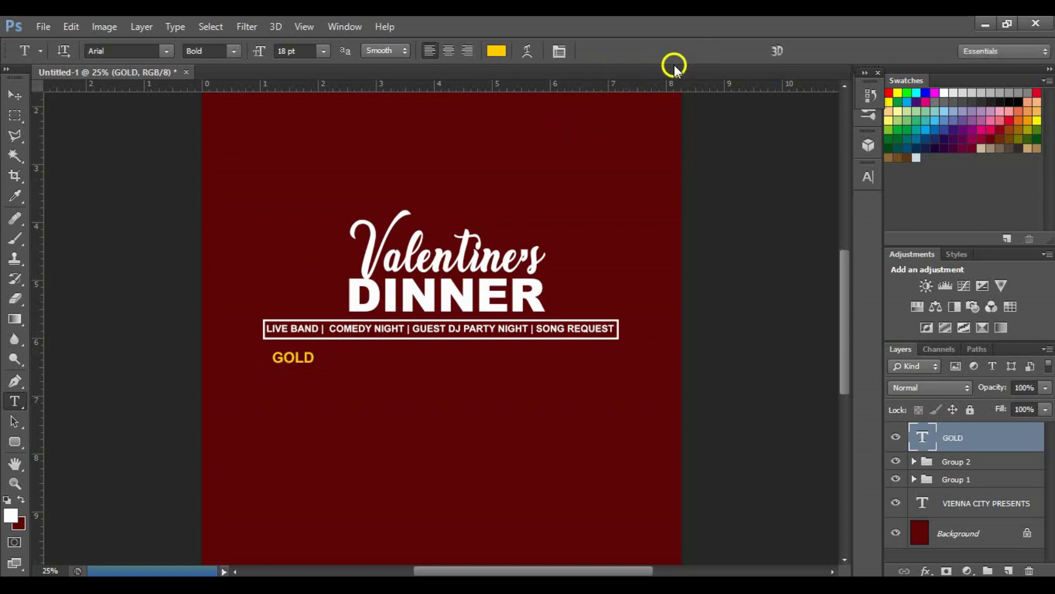
Add a separate "COURSE" text layer directly beneath "GOLD" and colour it white (#ffffff)
click(275, 375)
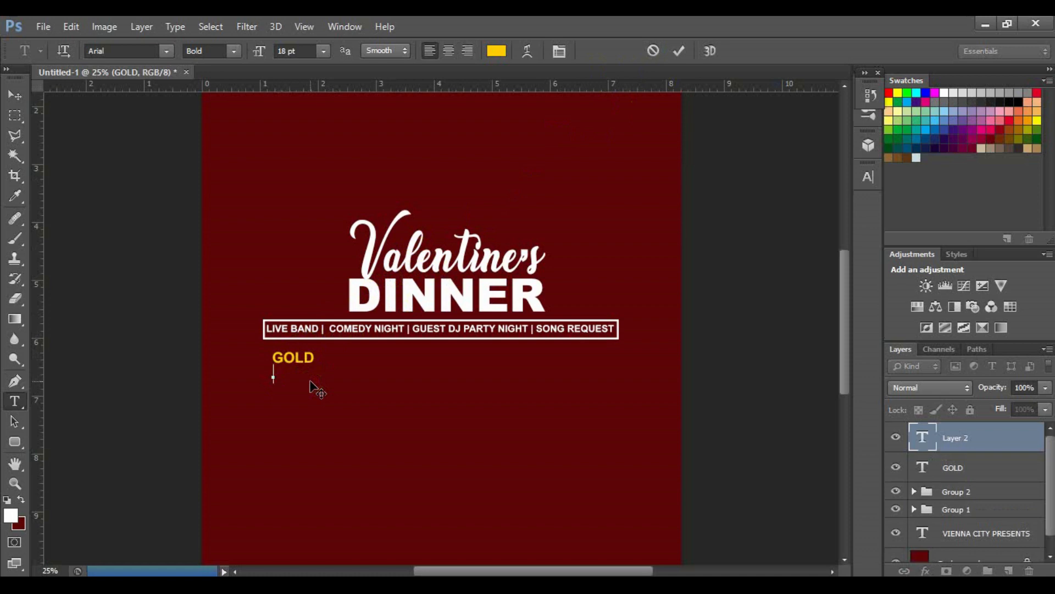
text(COURSE)
drag(337, 379, 273, 337)
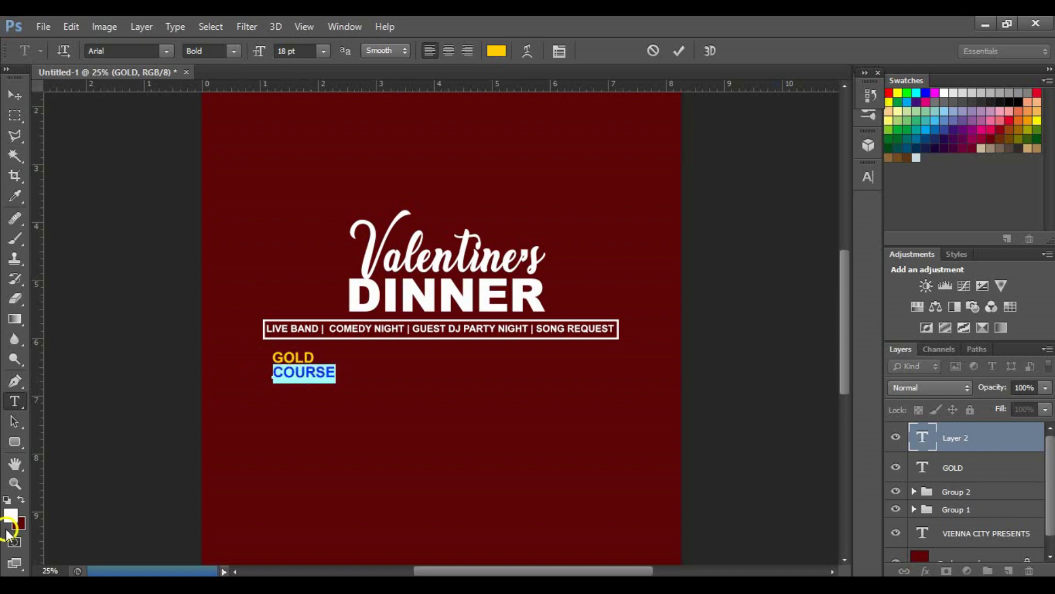
click(496, 50)
drag(605, 247, 539, 179)
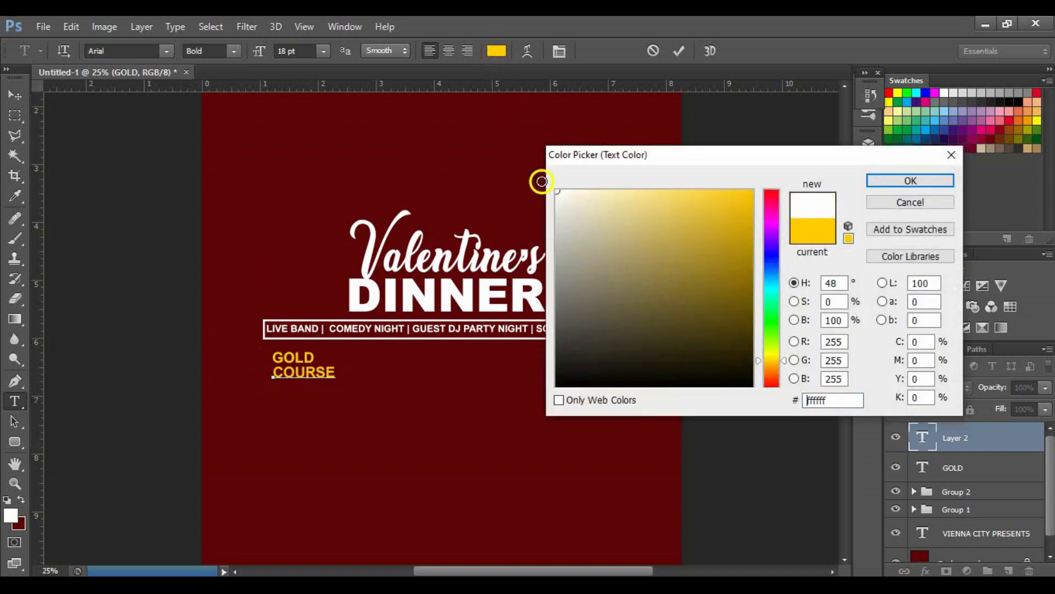
click(879, 179)
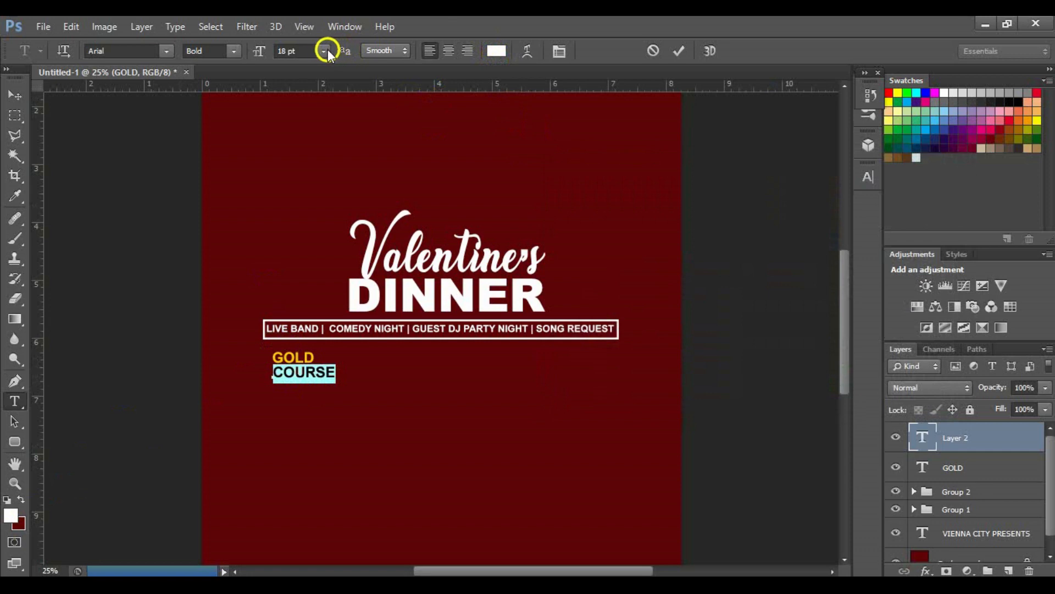
Reduce the "COURSE" text to 13 pt, commit it and move it up closer beneath "GOLD"
click(324, 52)
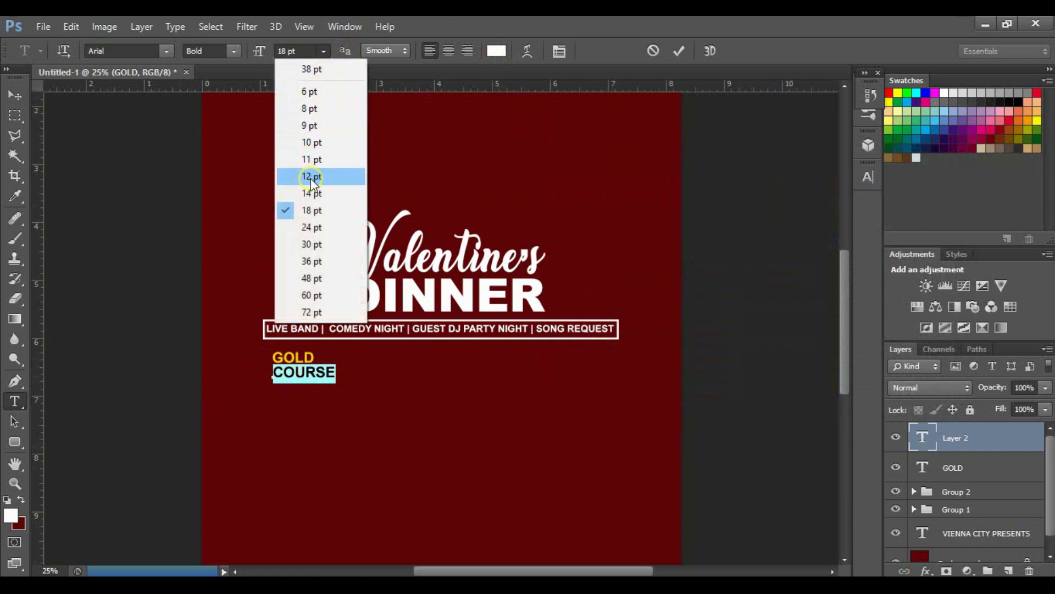
click(311, 192)
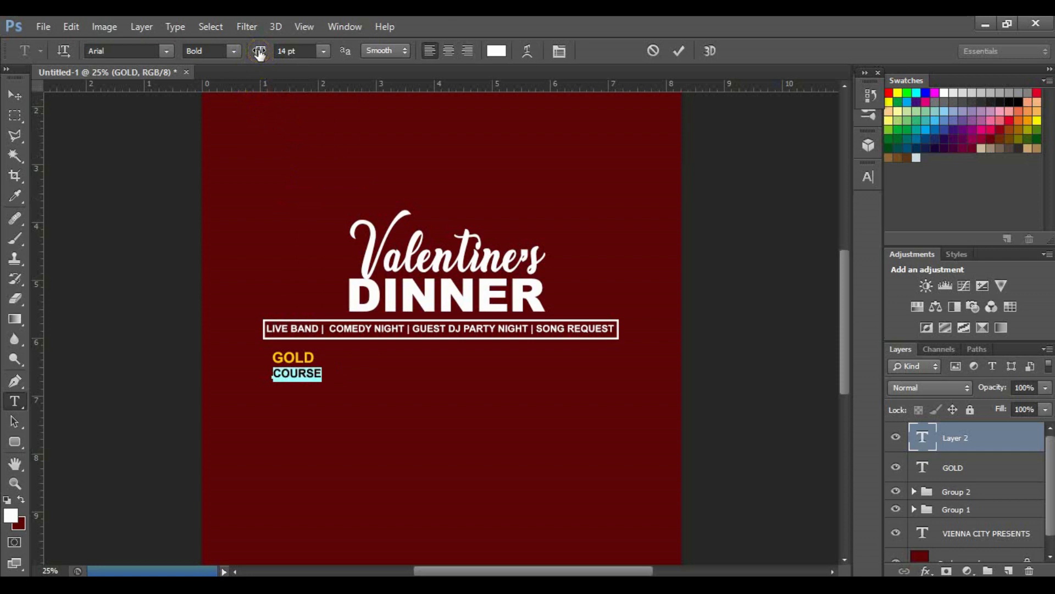
drag(260, 53, 256, 49)
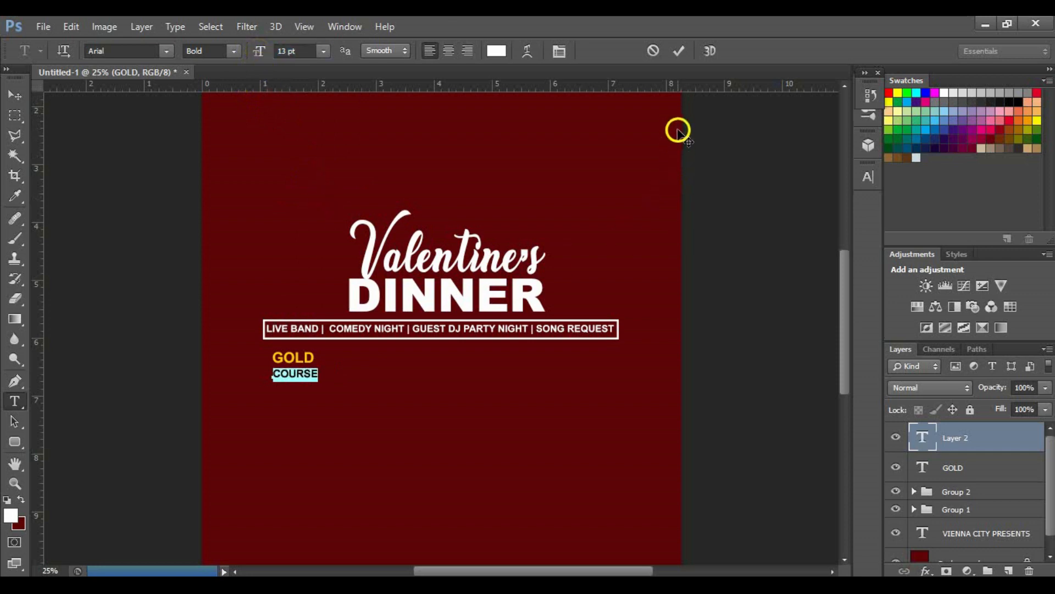
click(678, 51)
key(v)
click(677, 71)
Extend "COURSE" to "COURSE MEAL WITH SPECIAL BOTTLE OF WINE GHS 25,000.00" over five lines and give the price line the yellow of "GOLD"
key(t)
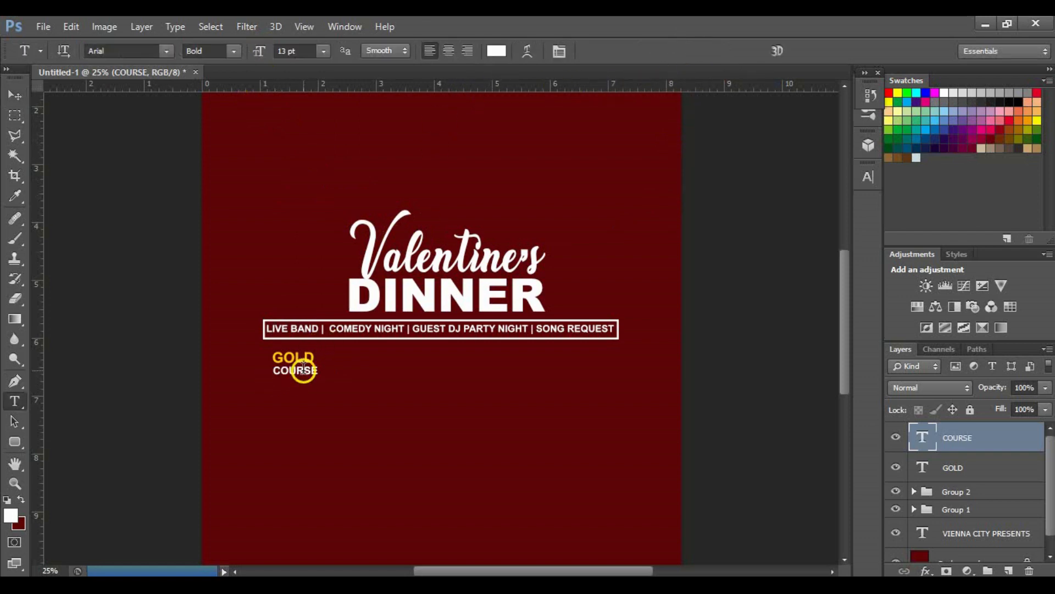
click(315, 367)
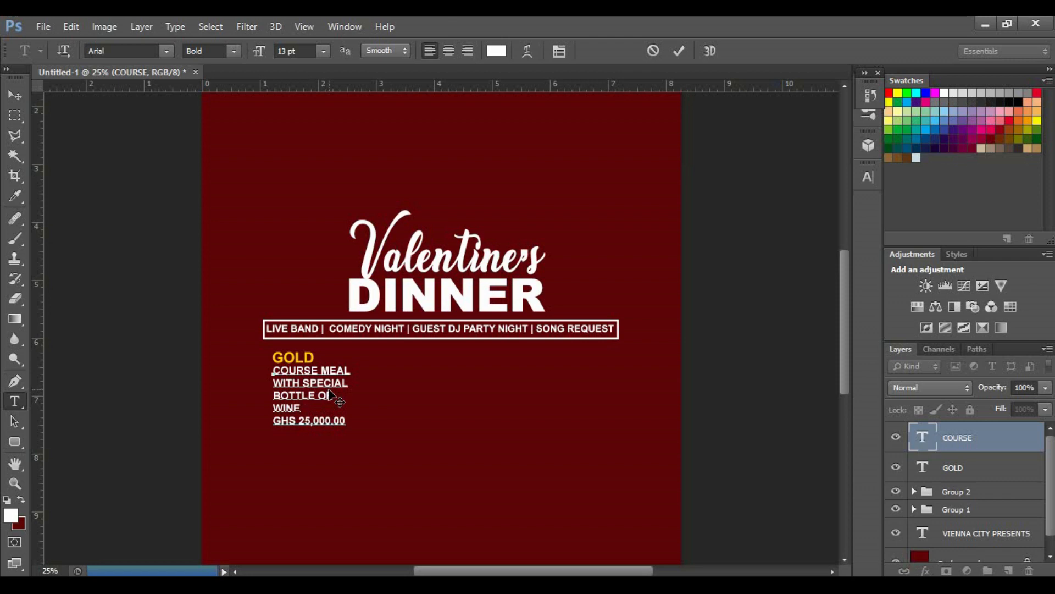
key(shift+Left)
key(shift+Left)
key(shift+Left)
key(shift+Left)
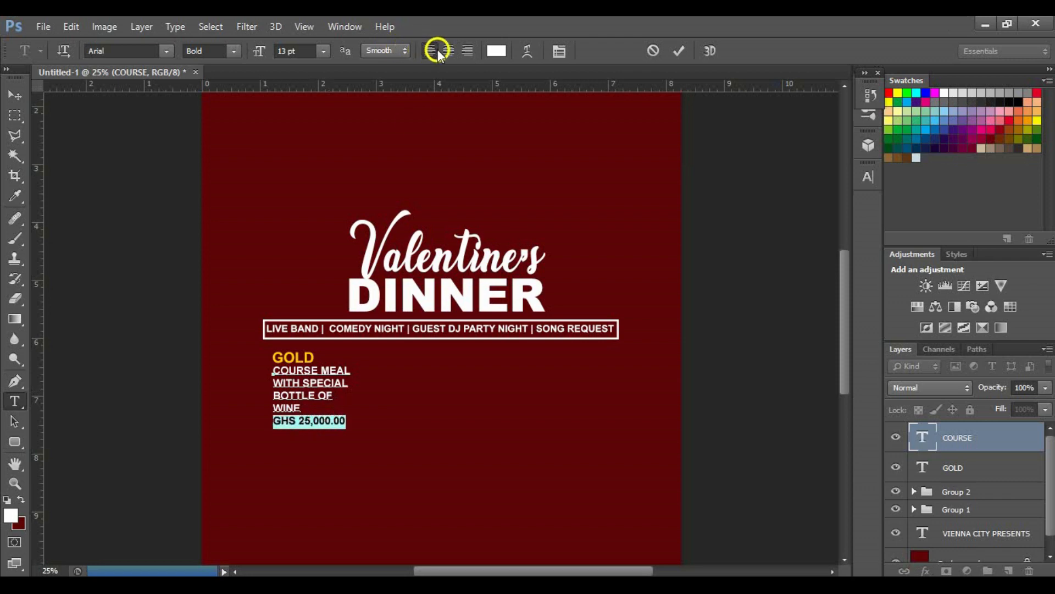
click(496, 50)
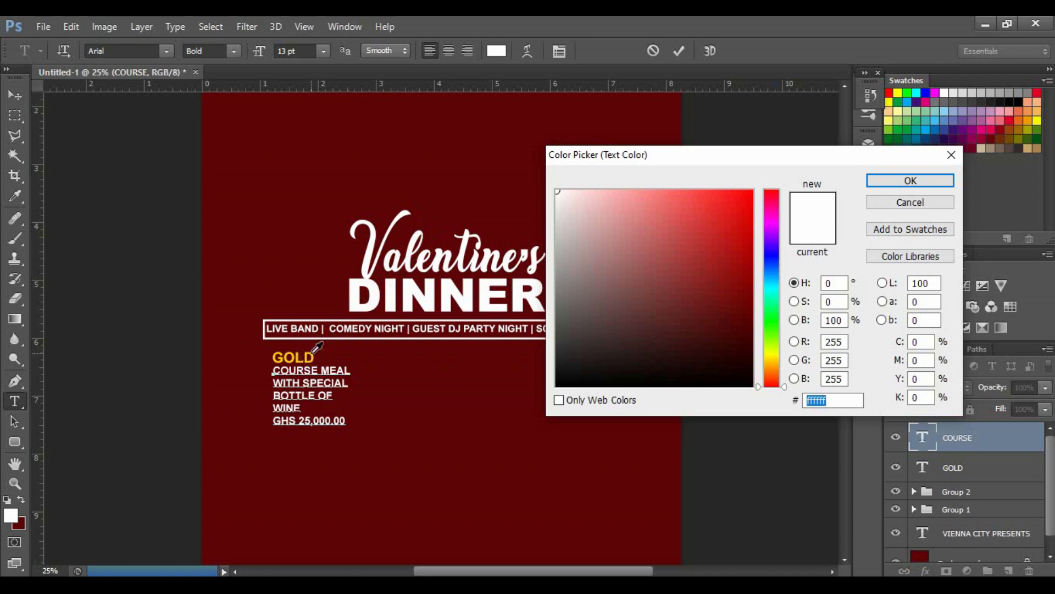
click(314, 351)
click(874, 183)
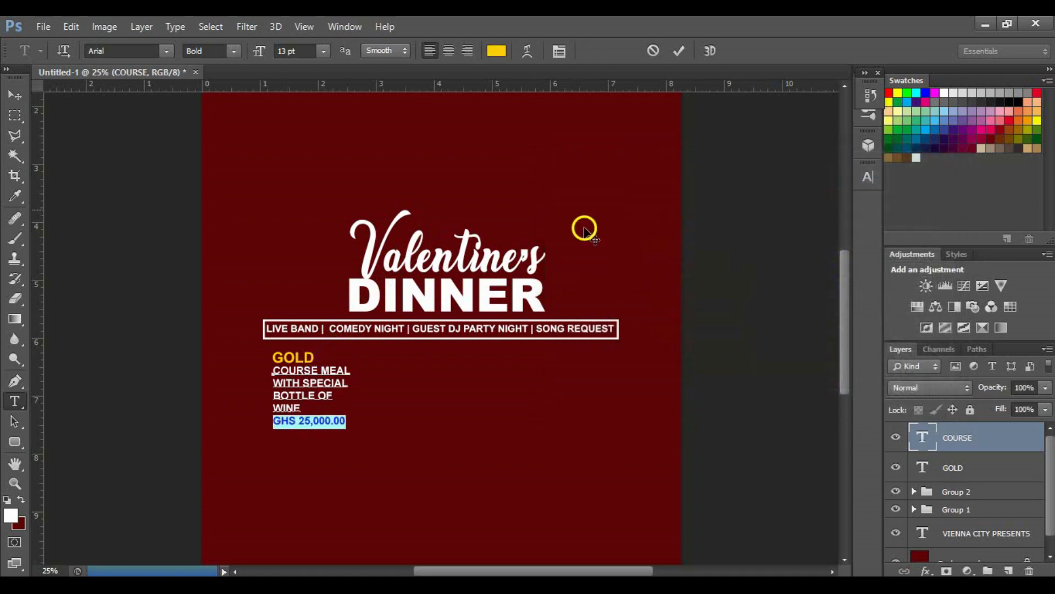
click(675, 53)
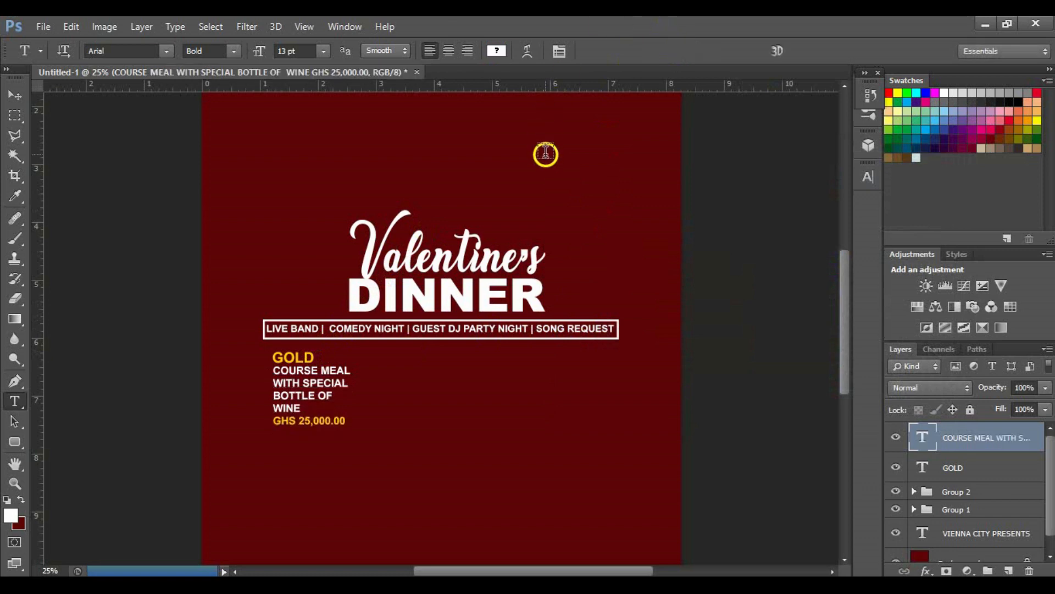
Add a "5" as a new text layer, enlarge it to 104 pt and place it just left of the course description
key(v)
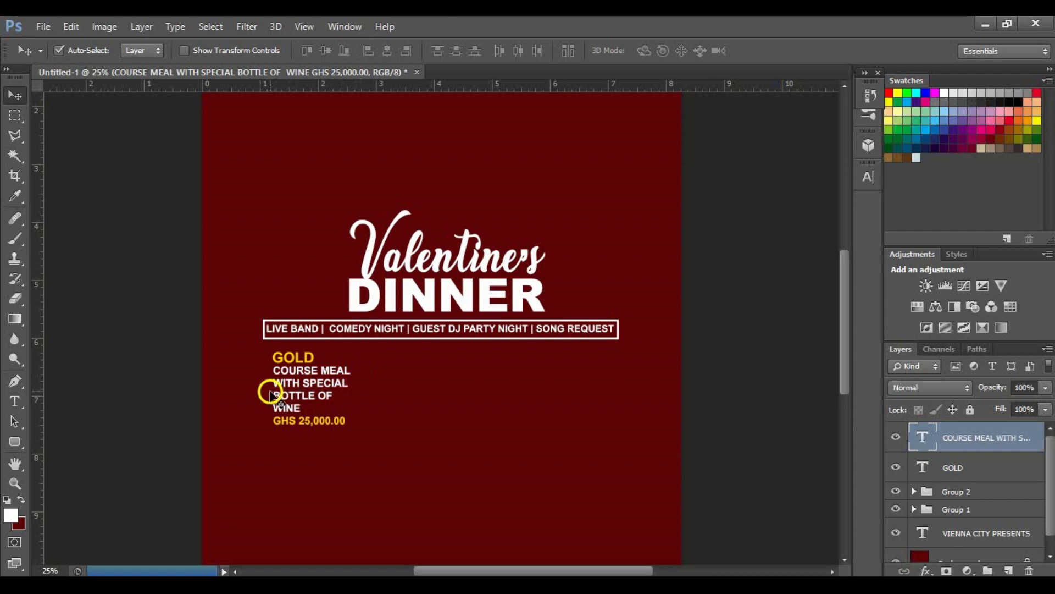
key(t)
click(237, 392)
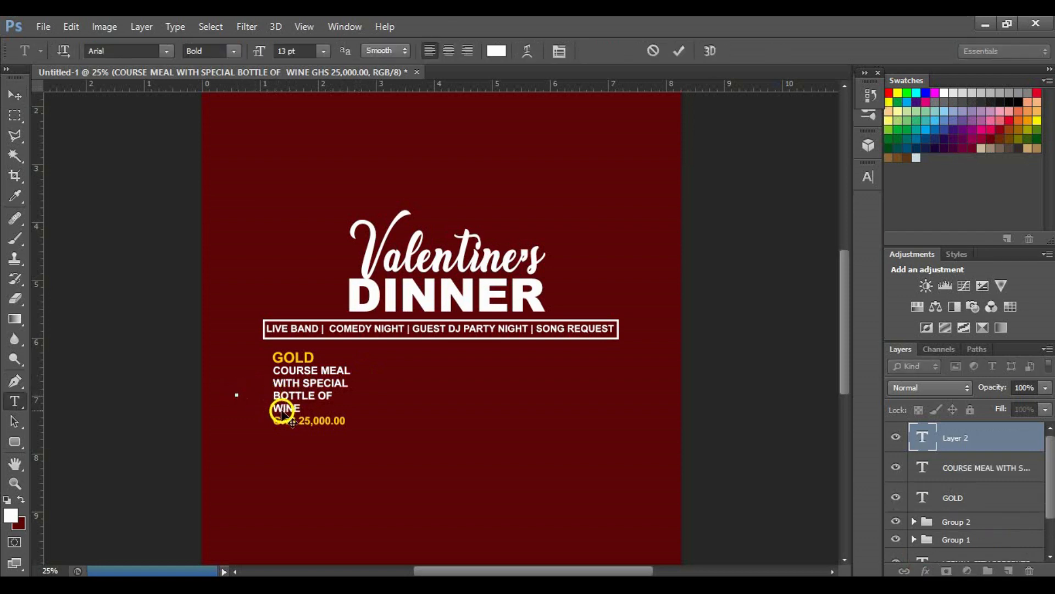
double_click(284, 419)
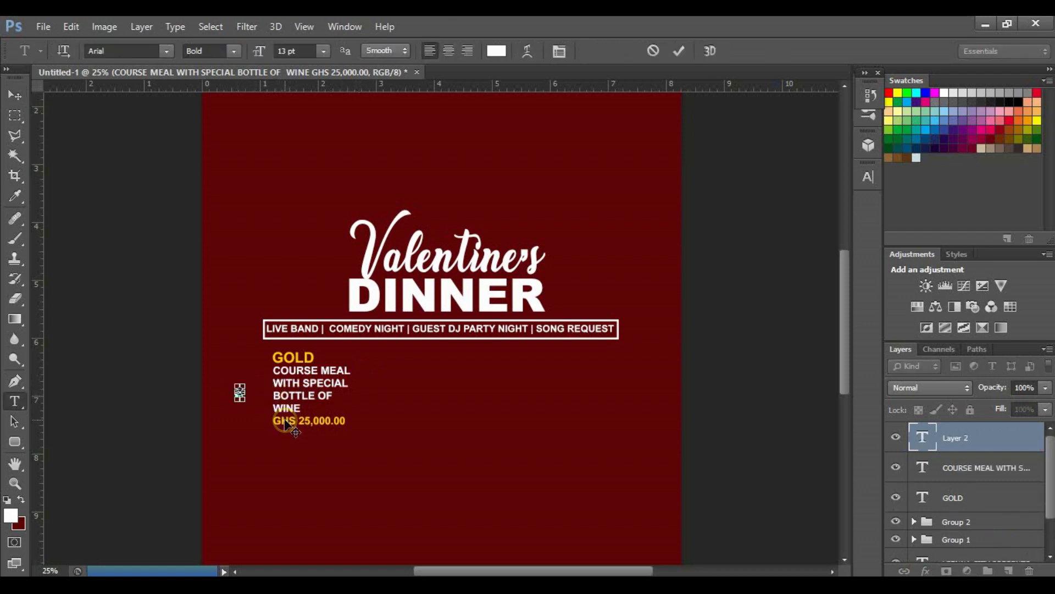
double_click(285, 422)
drag(259, 48, 330, 46)
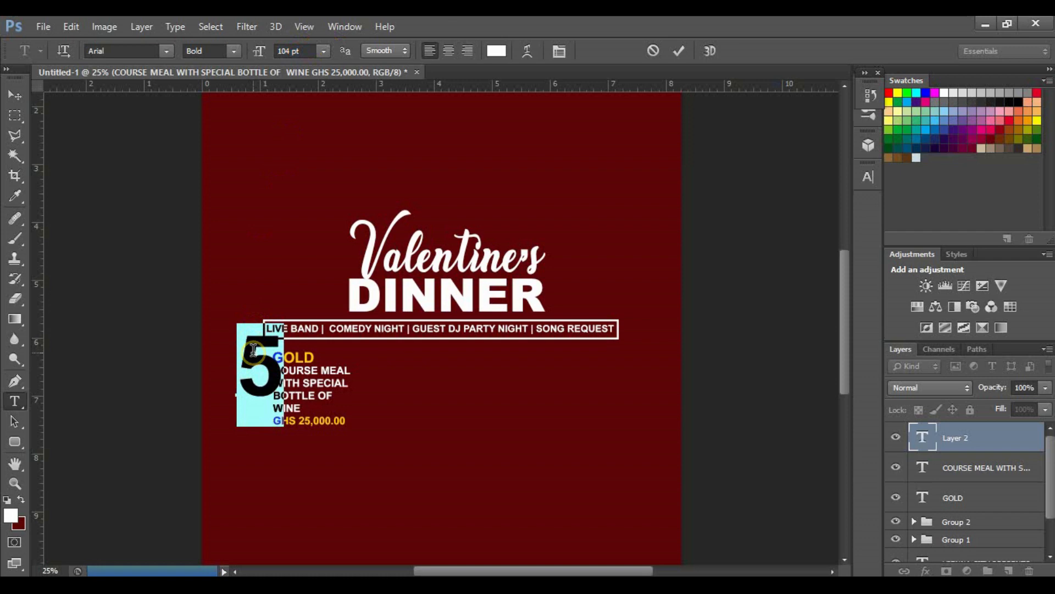
click(253, 388)
drag(253, 388, 235, 415)
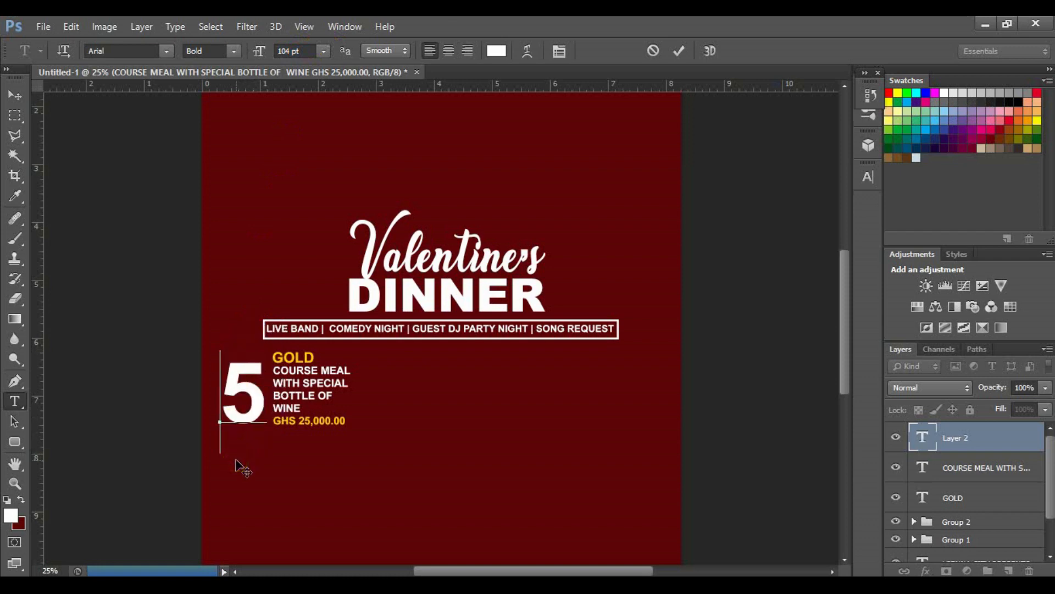
Recolour the large "5" with the yellow sampled from the "GOLD" text
double_click(231, 404)
click(496, 50)
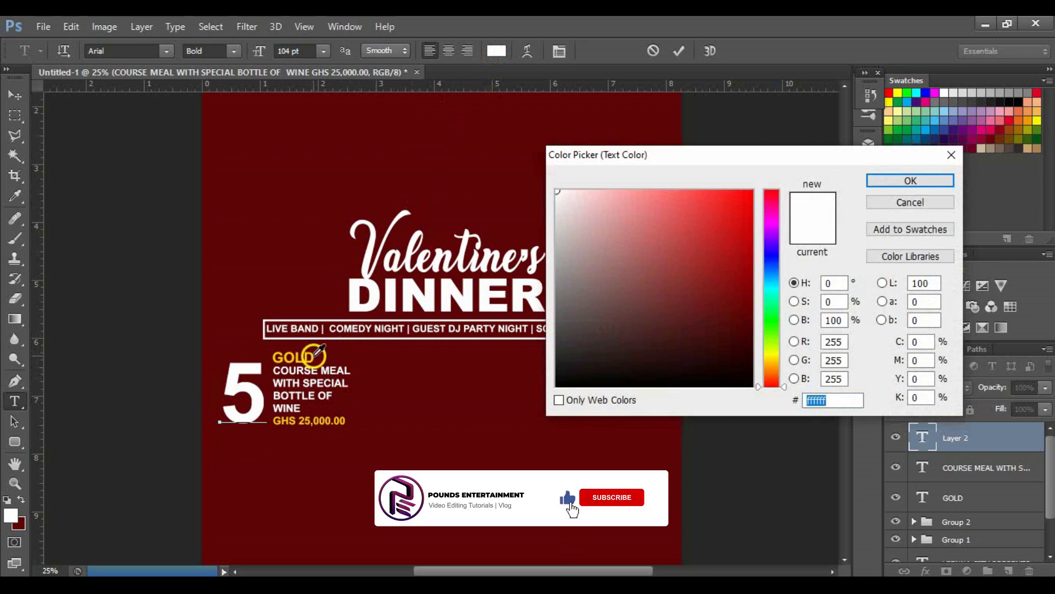
click(314, 355)
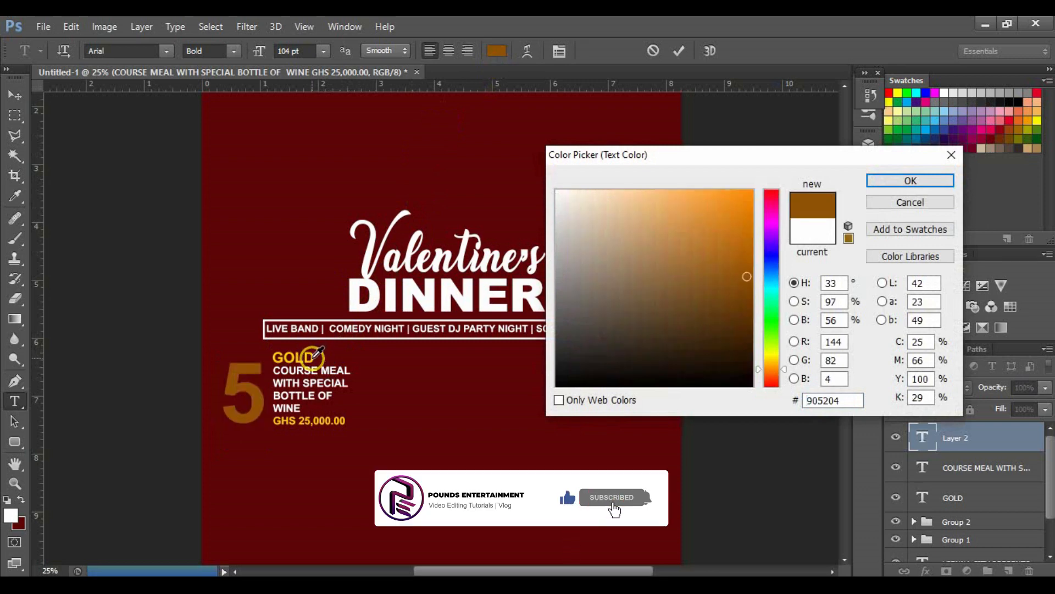
click(314, 356)
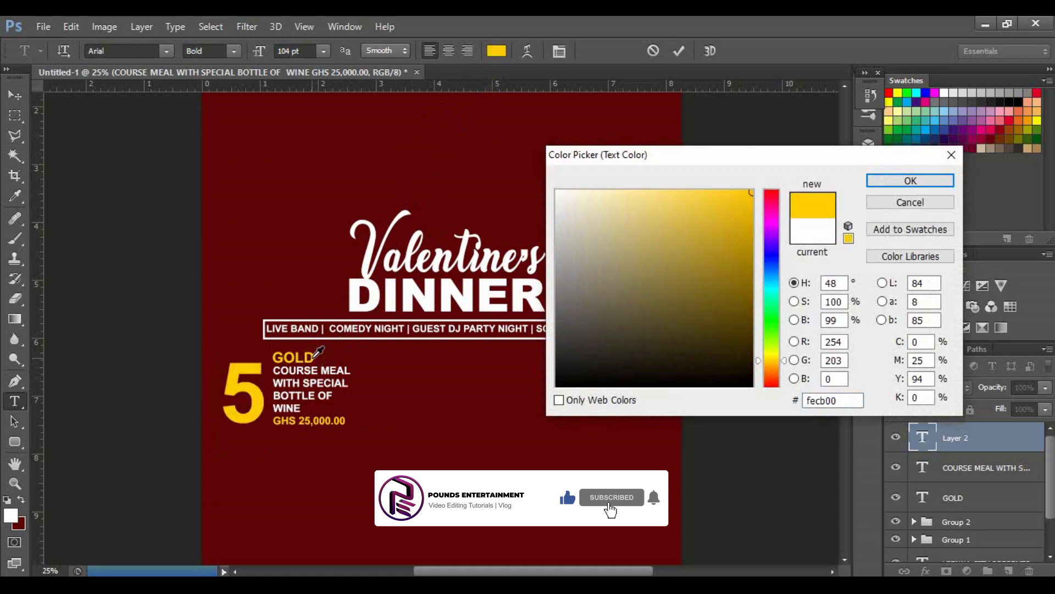
click(868, 184)
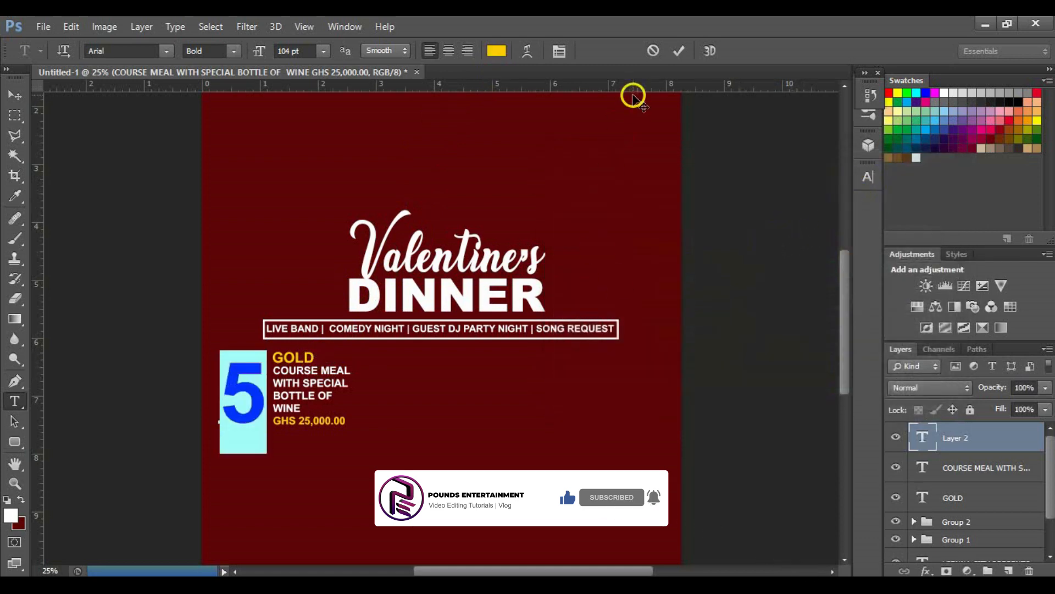
Commit the recoloured large "5" and nudge it slightly right, closer to the course description
click(676, 53)
key(v)
key(shift+Right)
key(shift+Right)
key(shift+Right)
key(shift+Right)
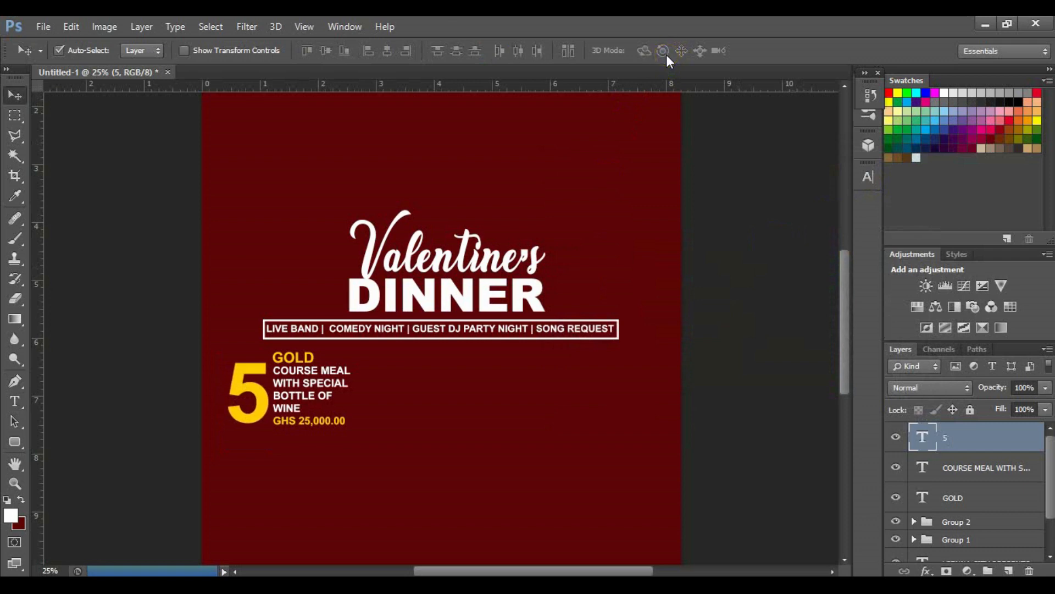
key(shift+Right)
key(shift+Right)
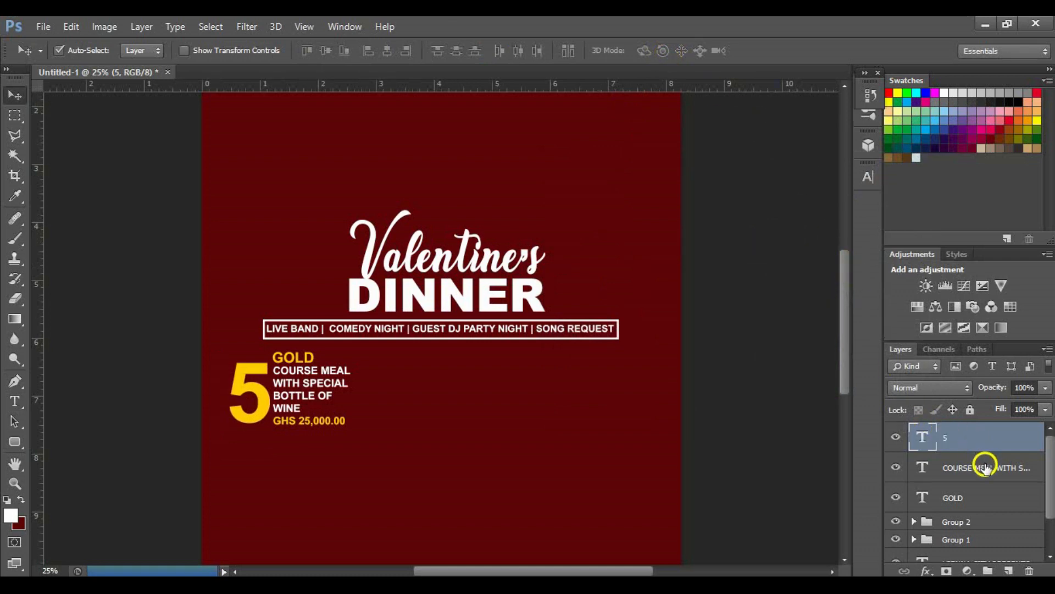
Group the "5", course description and "GOLD" text layers together
click(985, 496)
shift+click(987, 500)
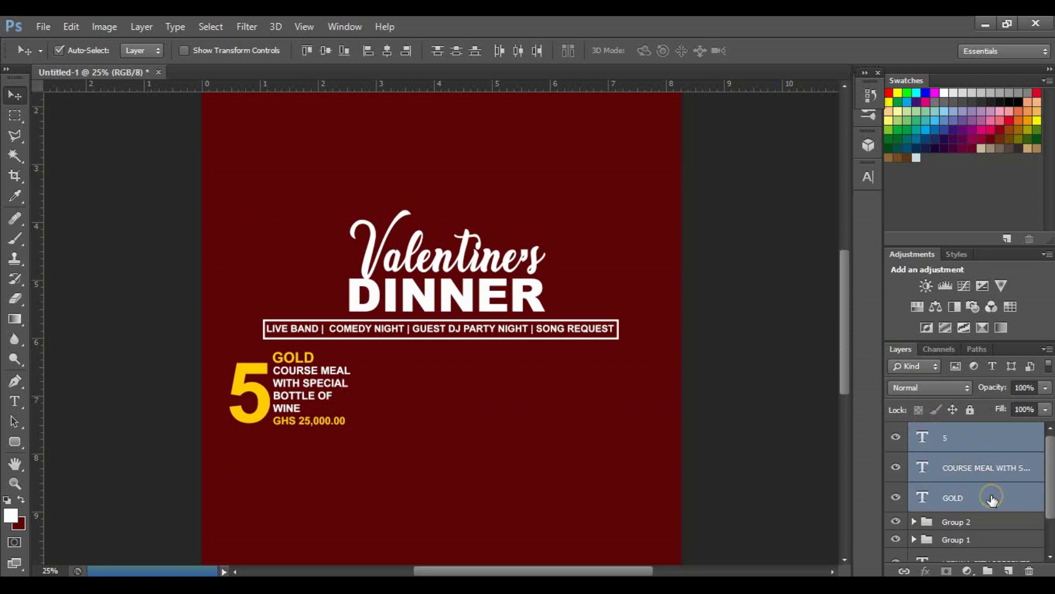
key(ctrl+g)
click(991, 496)
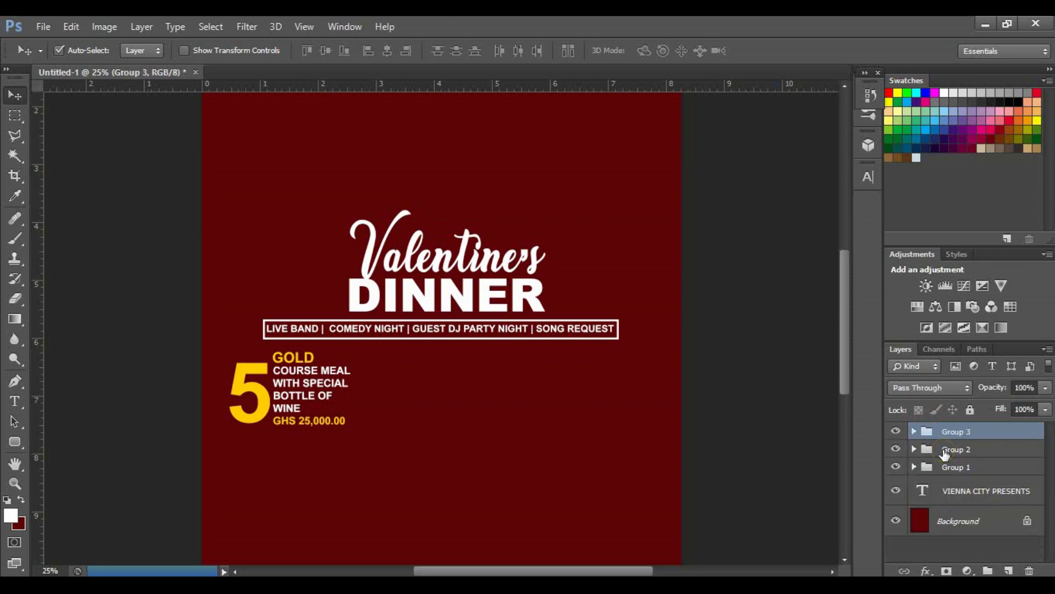
Move the grouped gold package right so it sits beneath the highlights frame, left of the page centre
key(shift+Right)
key(shift+Right)
key(shift+Right)
key(shift+Right)
key(shift+Right)
key(shift+Right)
key(shift+Right)
key(shift+Right)
key(shift+Right)
key(shift+Right)
key(shift+Right)
key(shift+Right)
key(shift+Right)
key(shift+Right)
key(shift+Right)
key(shift+Right)
key(shift+Right)
key(shift+Right)
key(shift+Right)
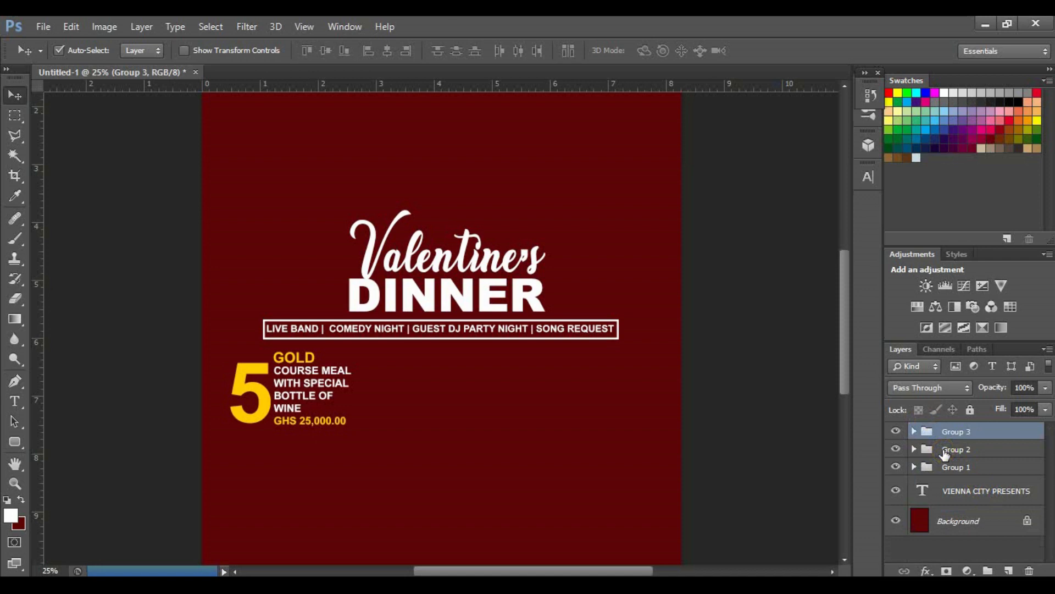
key(shift+Right)
key(shift+Right)
key(shift+Right)
key(shift+Right)
key(shift+Right)
key(shift+Right)
key(shift+Right)
key(shift+Right)
key(shift+Right)
key(shift+Right)
key(shift+Right)
key(shift+Right)
key(shift+Right)
key(shift+Right)
key(shift+Right)
key(shift+Right)
key(shift+Right)
key(shift+Right)
key(shift+Right)
key(shift+Right)
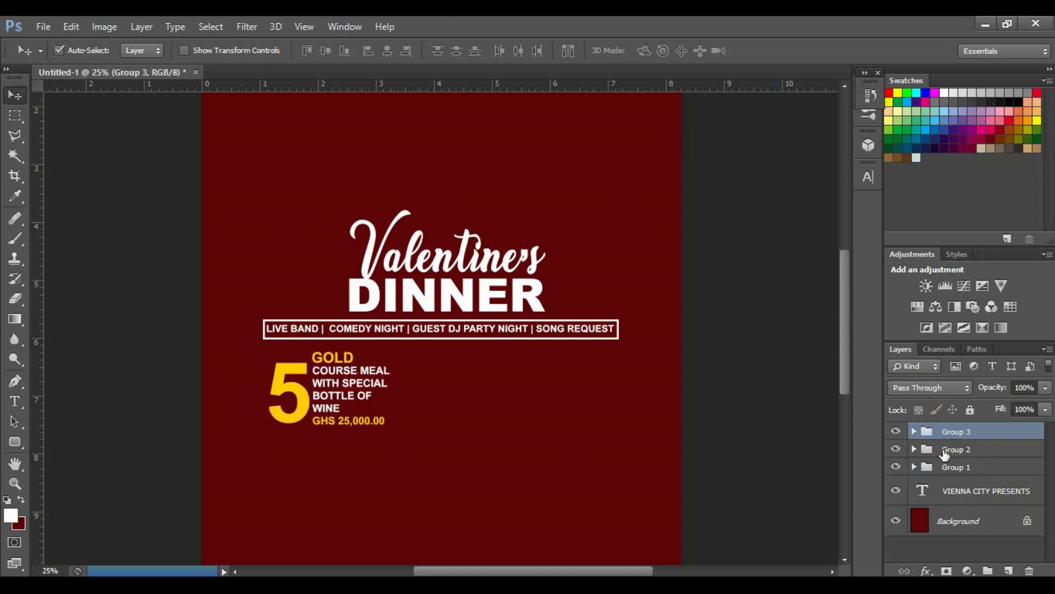
key(shift+Right)
key(shift+Right)
key(shift+Right)
key(shift+Right)
key(shift+Right)
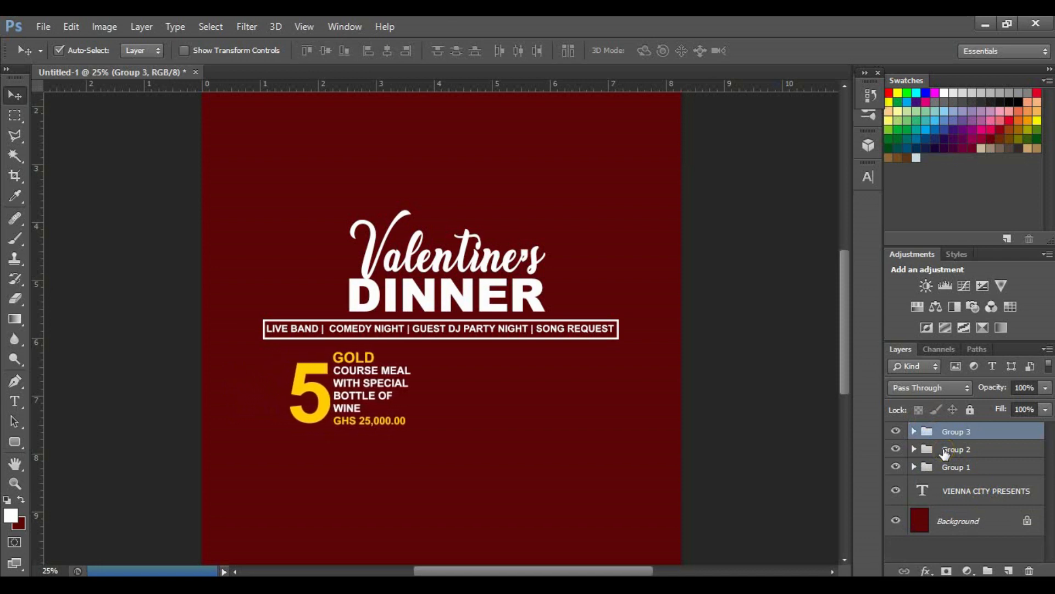
key(shift+Right)
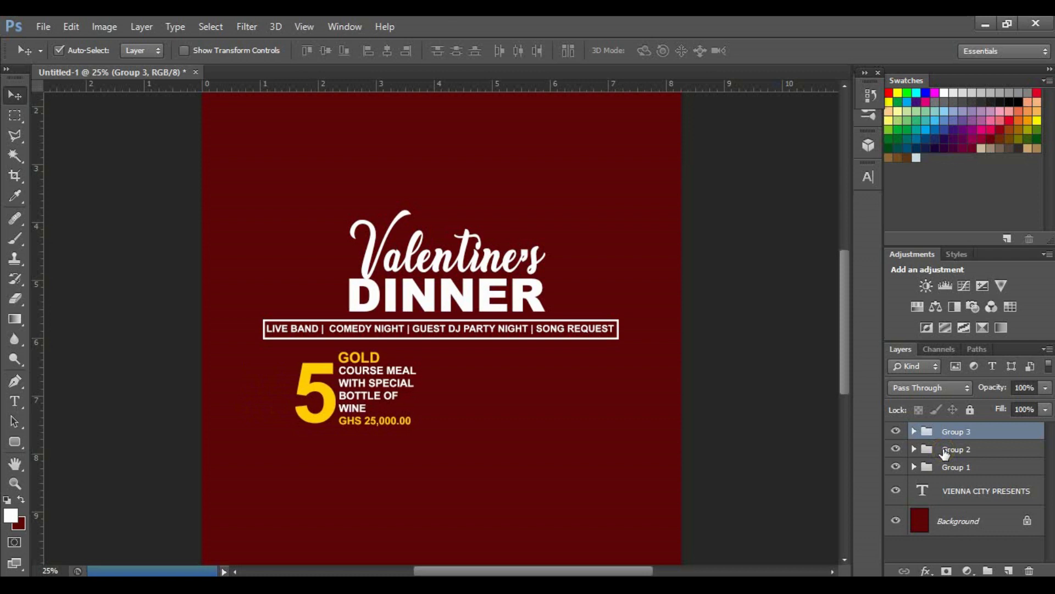
key(shift+Right)
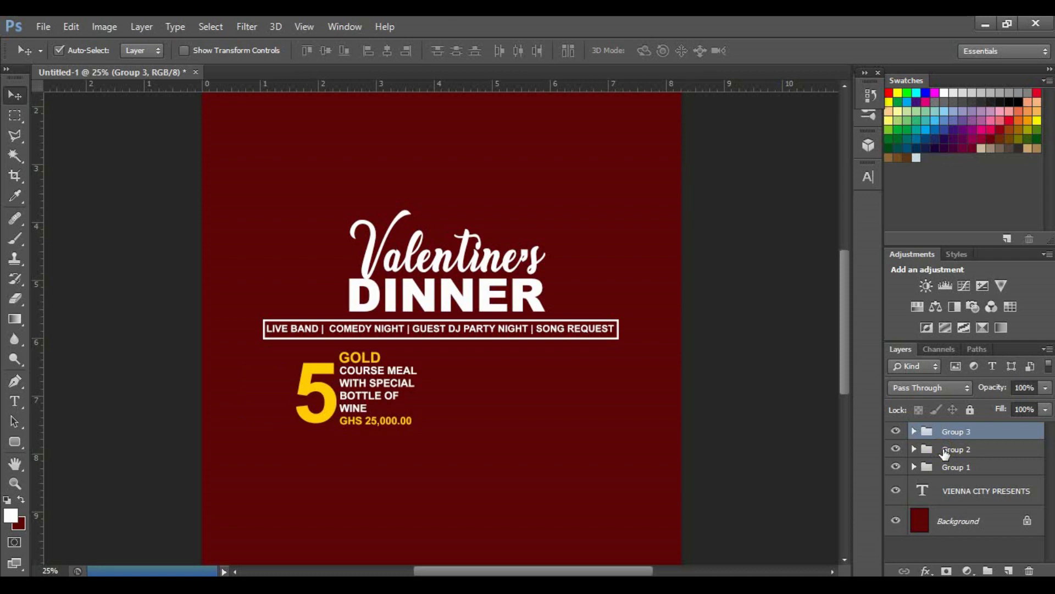
Duplicate the gold package group and move the copy horizontally to the right, leaving a gap between the two packages
key(ctrl+j)
key(shift+Right)
key(shift+Right)
key(shift+Right)
key(shift+Right)
key(shift+Right)
key(shift+Right)
key(shift+Right)
key(shift+Right)
key(shift+Right)
key(shift+Right)
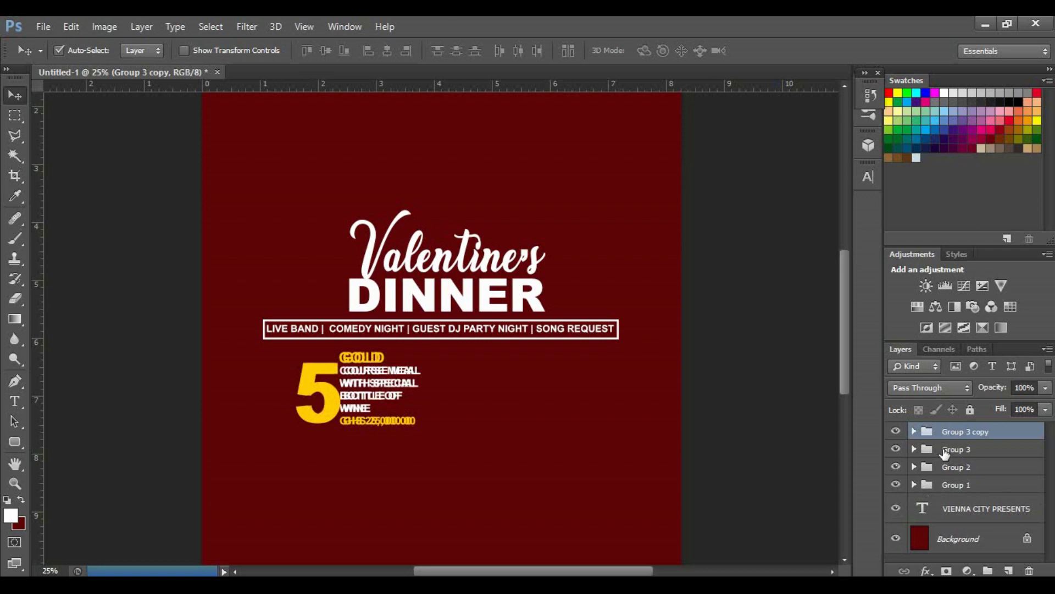
key(shift+Right)
key(shift+Right)
key(shift+Right)
key(shift+Right)
key(shift+Right)
key(shift+Right)
key(shift+Right)
key(shift+Right)
key(shift+Right)
key(shift+Right)
key(shift+Right)
key(shift+Right)
key(shift+Right)
key(shift+Right)
key(shift+Right)
key(shift+Right)
key(shift+Right)
key(shift+Right)
key(shift+Right)
key(shift+Right)
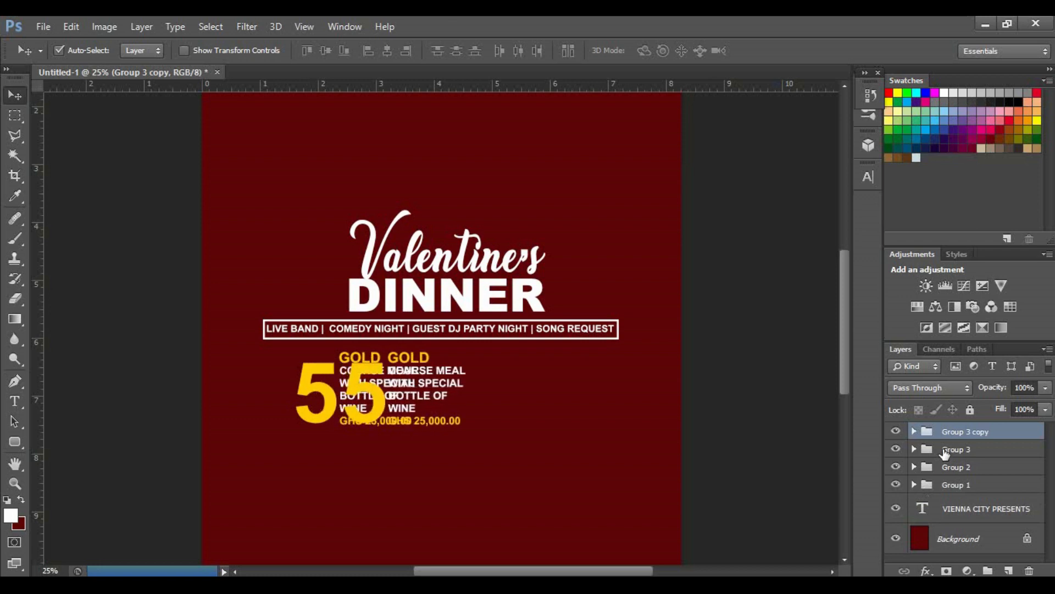
key(shift+Right)
key(shift+Right)
key(shift+Right)
key(shift+Right)
key(shift+Right)
key(shift+Right)
key(shift+Right)
key(shift+Right)
key(shift+Right)
key(shift+Right)
key(shift+Right)
key(shift+Right)
key(shift+Right)
key(shift+Right)
key(shift+Right)
key(shift+Right)
key(shift+Right)
key(shift+Right)
key(shift+Right)
key(shift+Right)
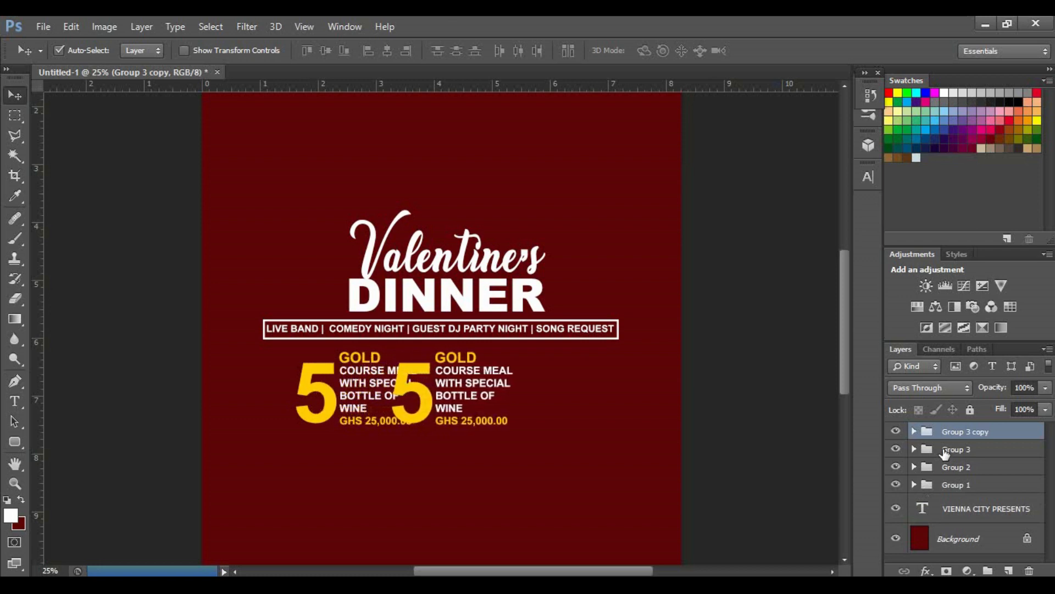
key(shift+Right)
key(shift+Right)
key(shift+Right)
key(shift+Right)
key(shift+Right)
key(shift+Right)
key(shift+Right)
key(shift+Right)
key(shift+Right)
key(shift+Right)
key(shift+Right)
key(shift+Right)
key(shift+Right)
key(shift+Right)
key(shift+Right)
key(shift+Right)
key(shift+Right)
key(shift+Right)
key(shift+Right)
key(shift+Right)
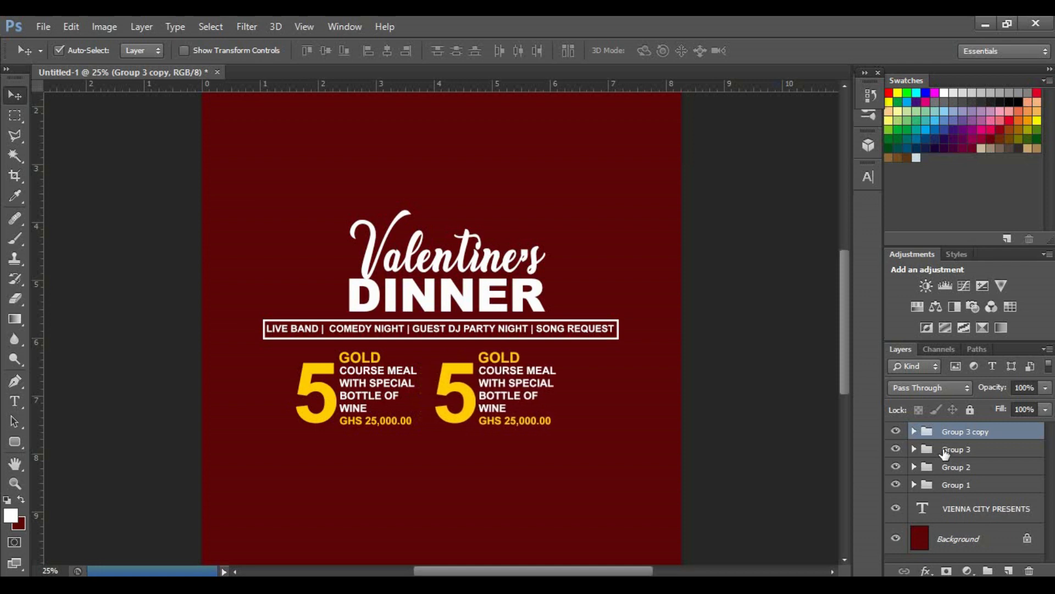
key(shift+Right)
key(shift+Right)
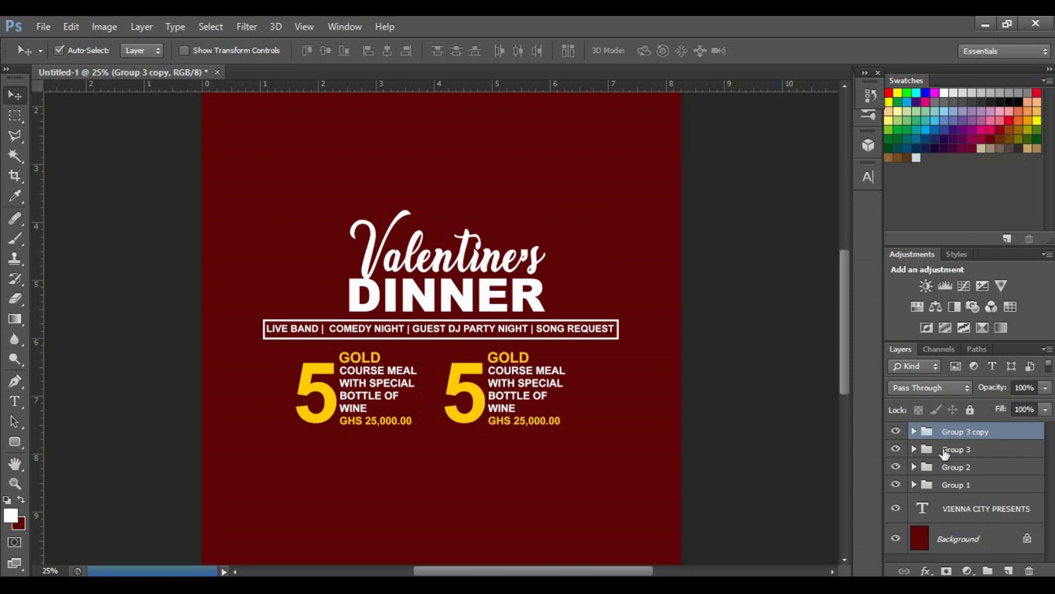
key(shift+Right)
key(shift+Right)
key(shift+Right)
key(shift+Right)
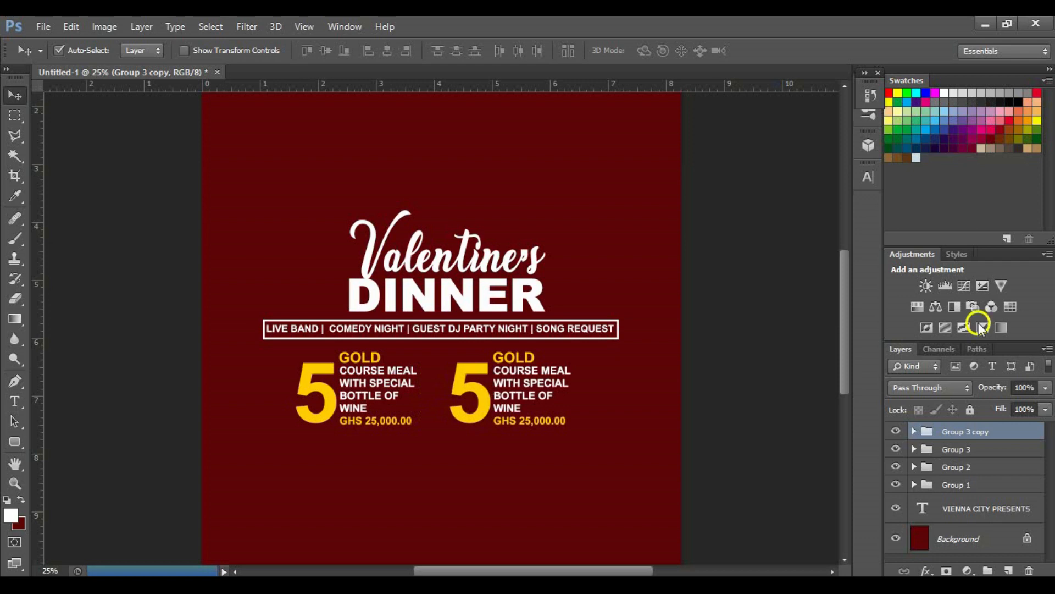
Replace "WINE" with "CHAMPAGNE" in the copied package's course description
key(t)
click(542, 371)
double_click(531, 368)
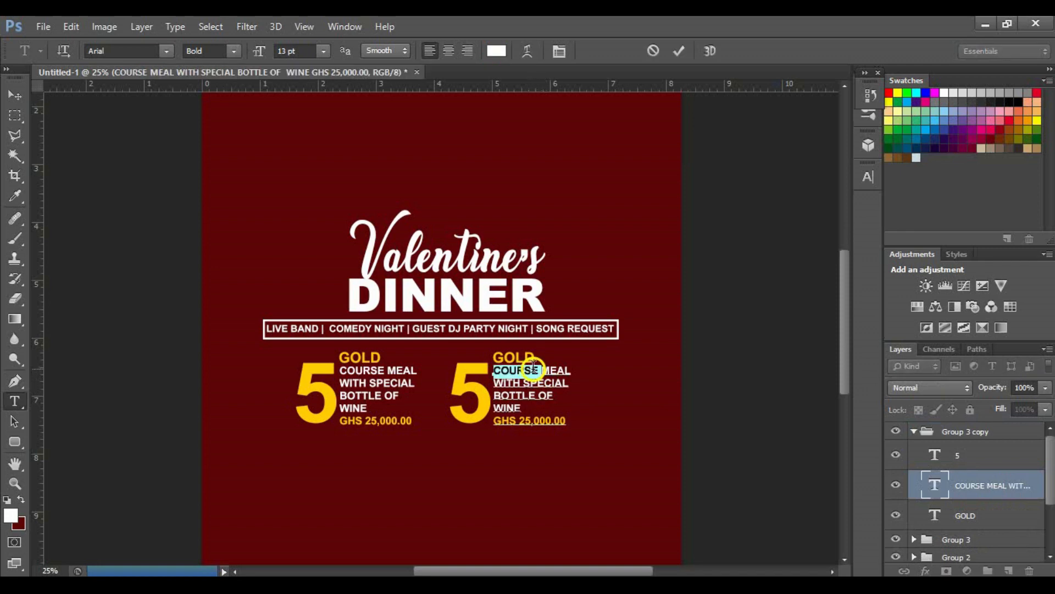
triple_click(554, 369)
click(554, 369)
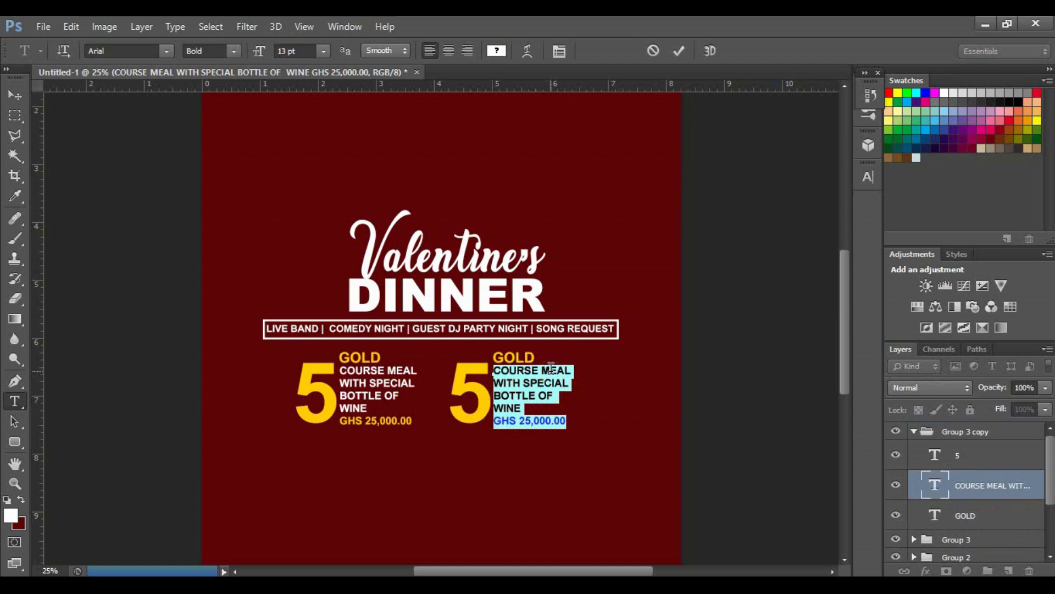
click(550, 367)
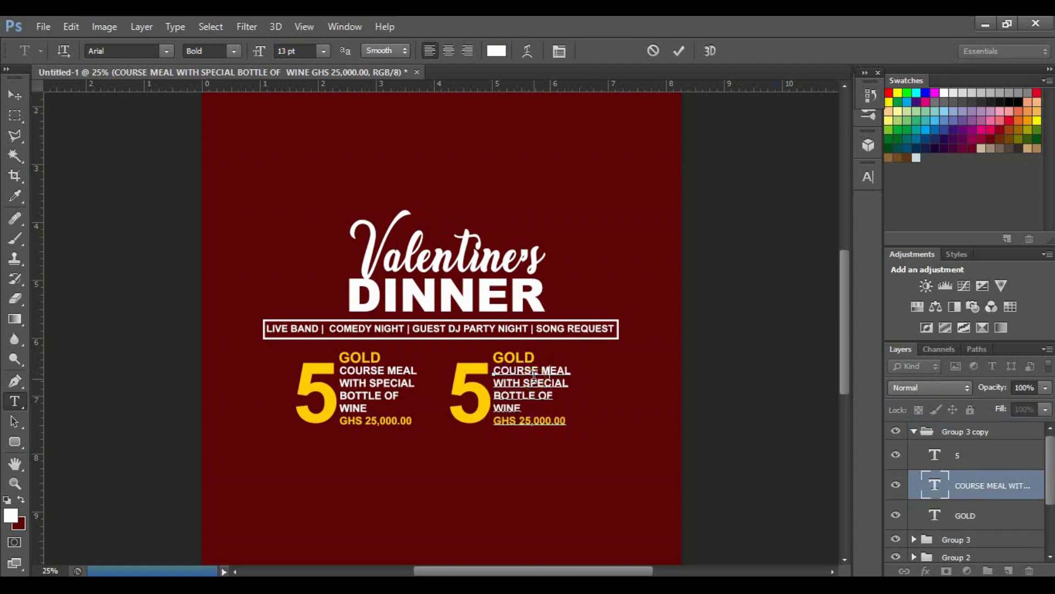
drag(524, 405, 493, 405)
key(BackSpace)
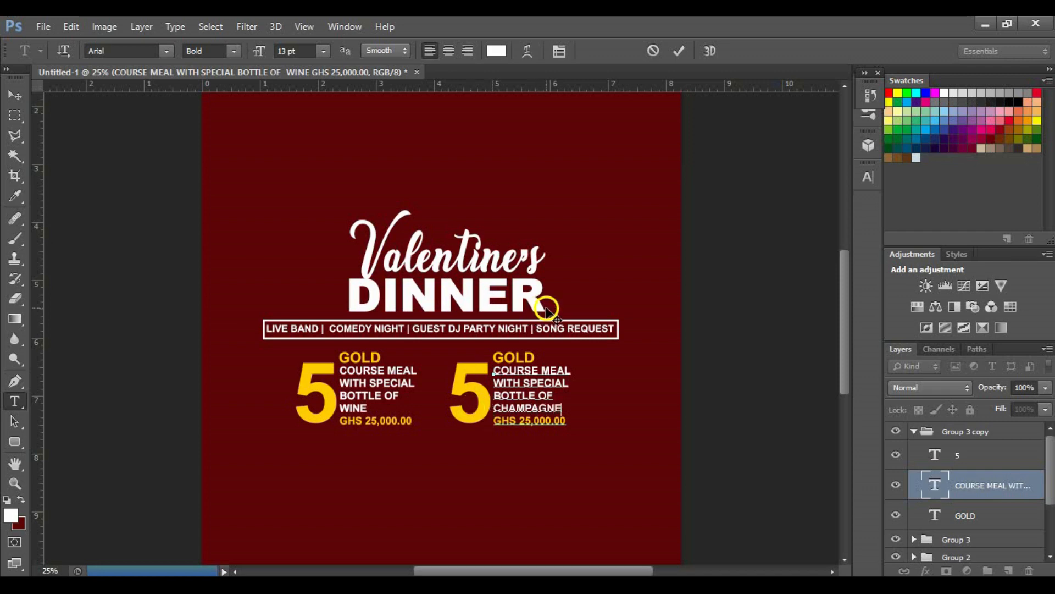
Change the copied package's price to "GHS 30,000.00" and commit the text
click(533, 422)
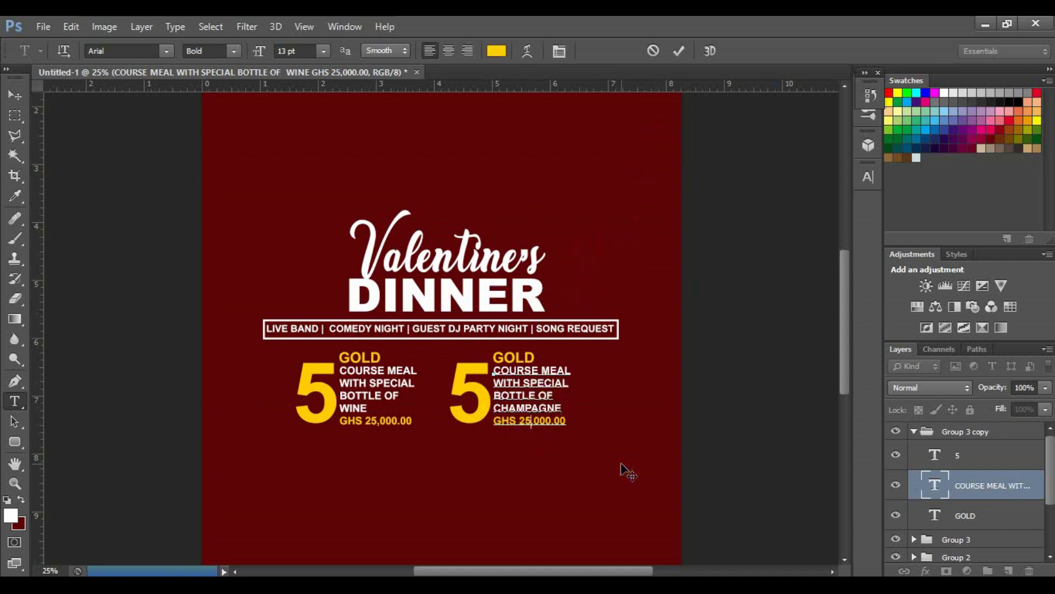
key(BackSpace)
text(30)
click(675, 52)
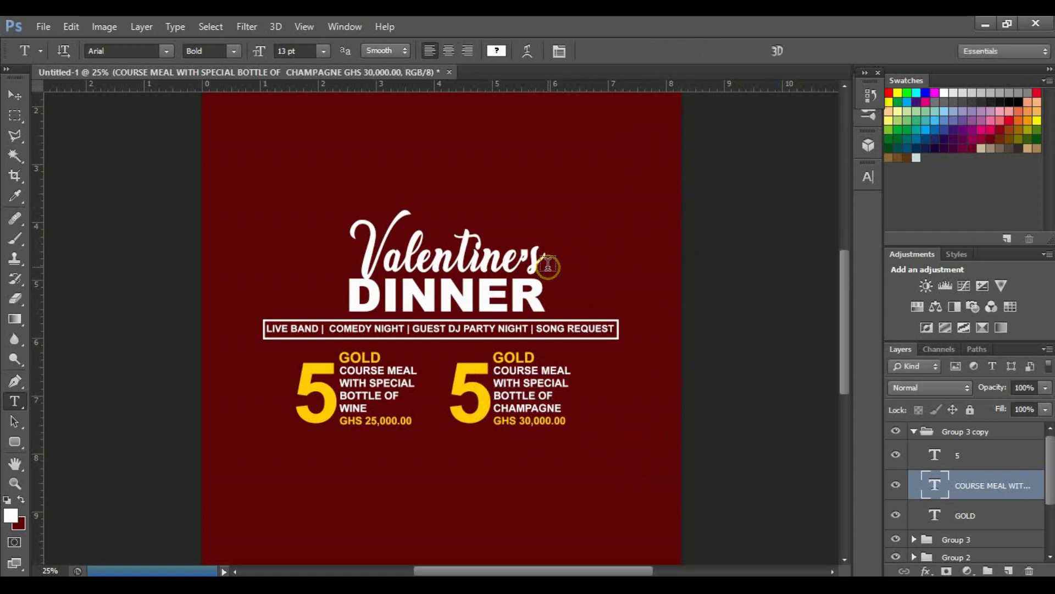
Draw a thin white vertical rectangle, about 4 px wide and 372 px high, as a divider between the two packages
click(13, 440)
click(78, 440)
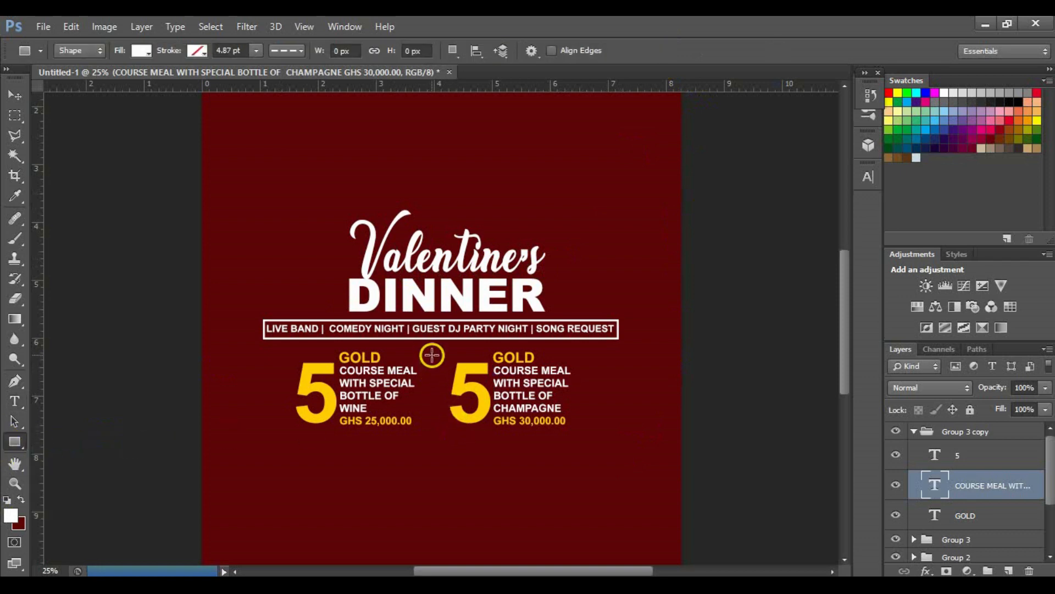
drag(434, 354, 435, 425)
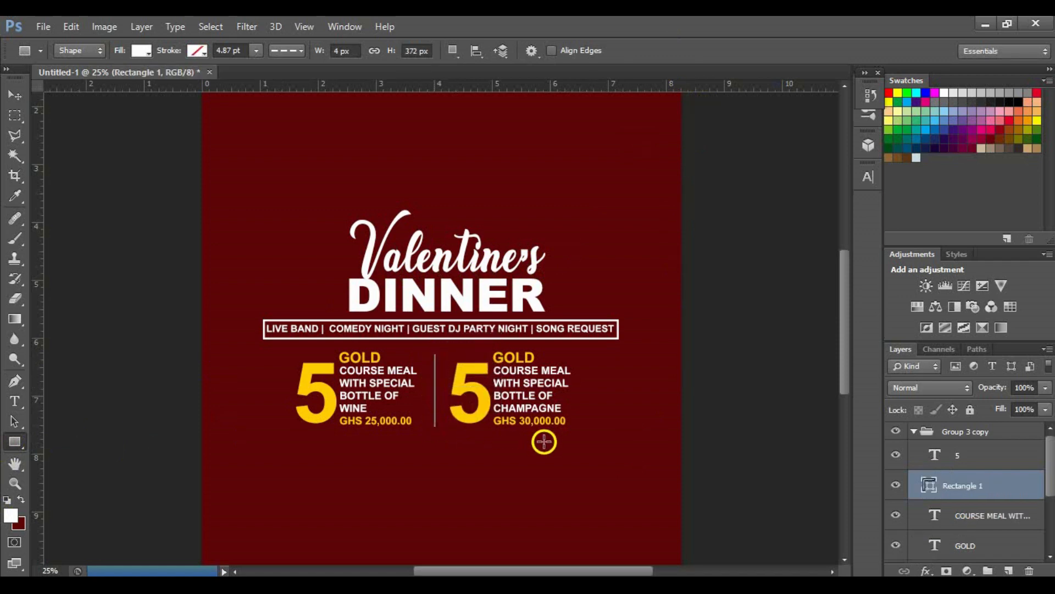
Move the divider's layer above the "5" at the top of the copied package group and collapse the group
click(927, 483)
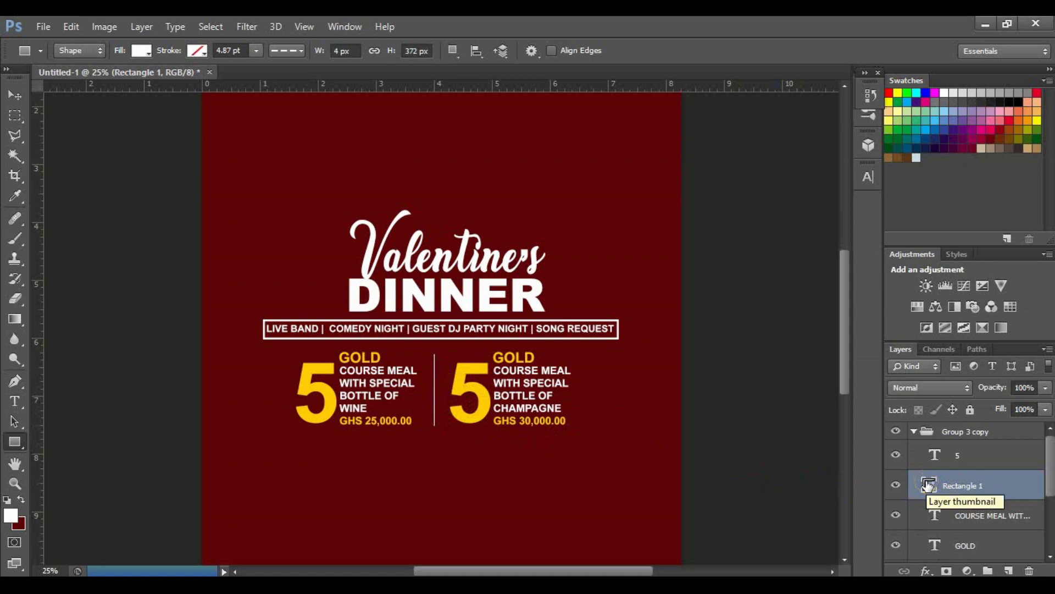
key(v)
drag(928, 484, 941, 446)
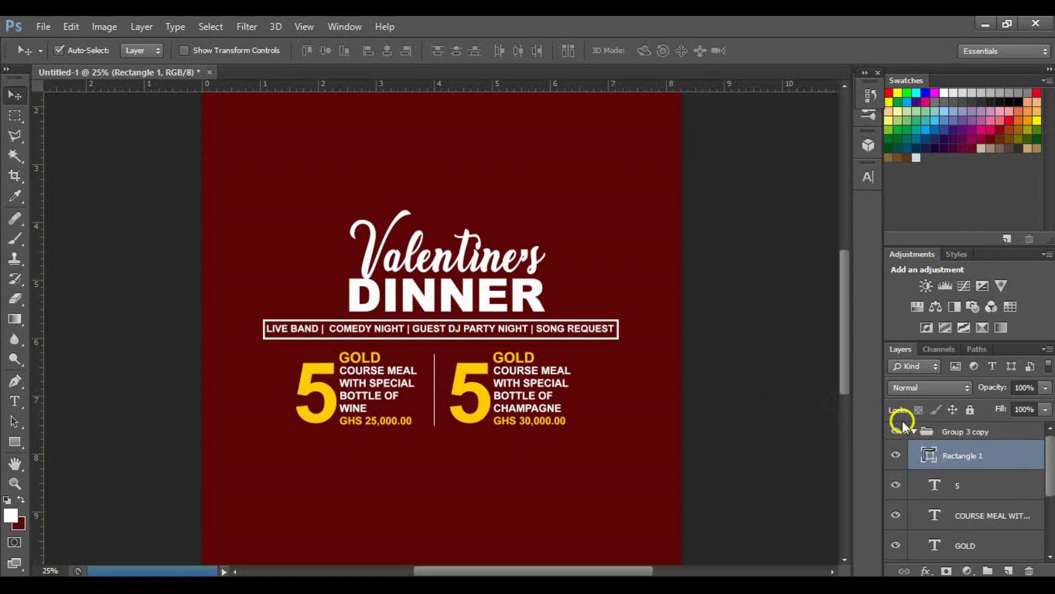
click(914, 432)
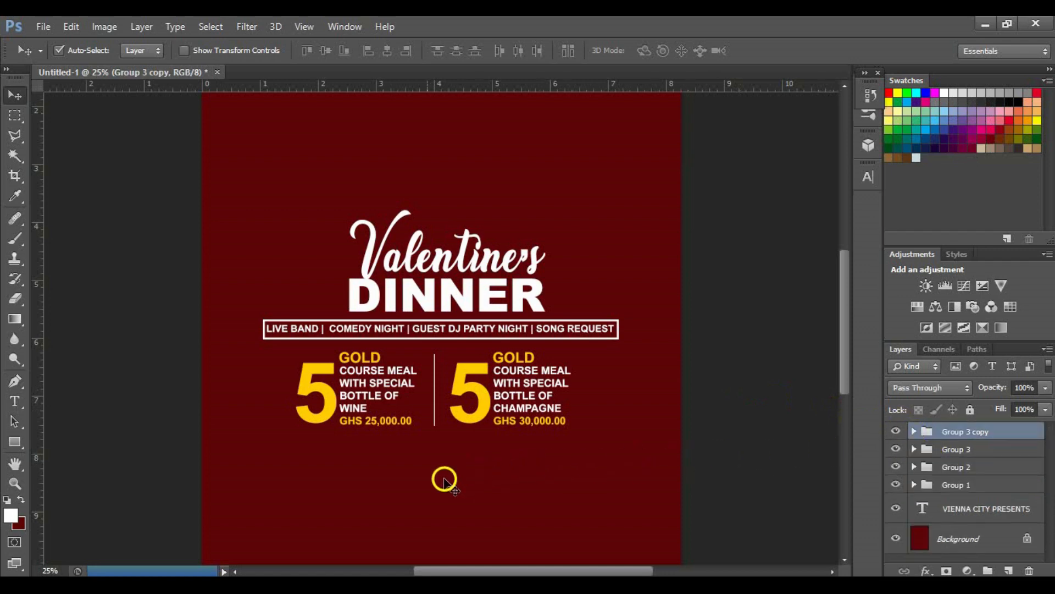
Bring in the white location pin icon on a new layer above the package groups
click(283, 481)
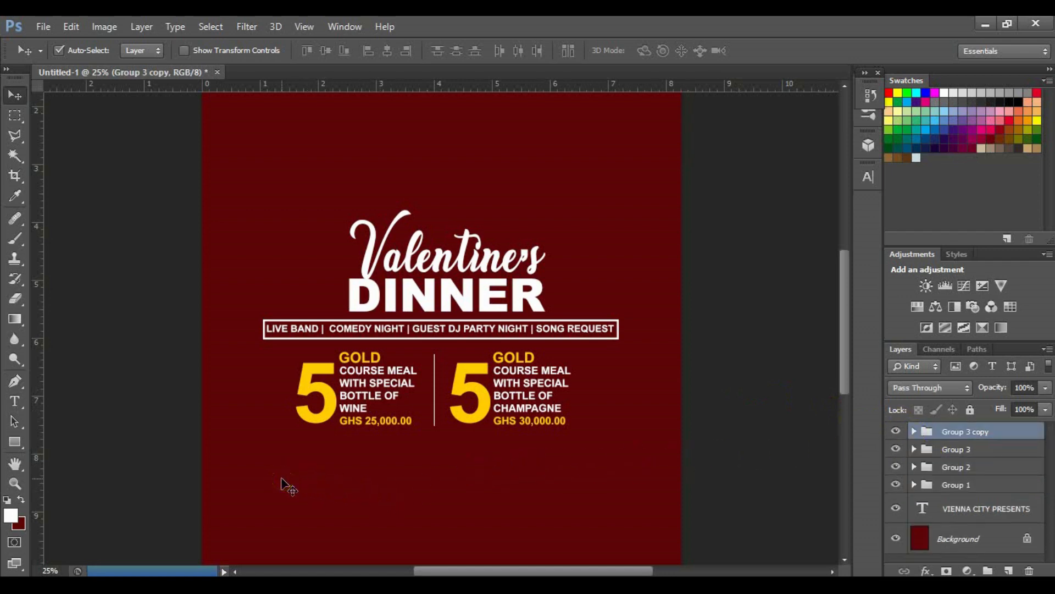
click(280, 467)
click(275, 403)
click(276, 490)
click(276, 488)
key(ctrl+shift+alt+n)
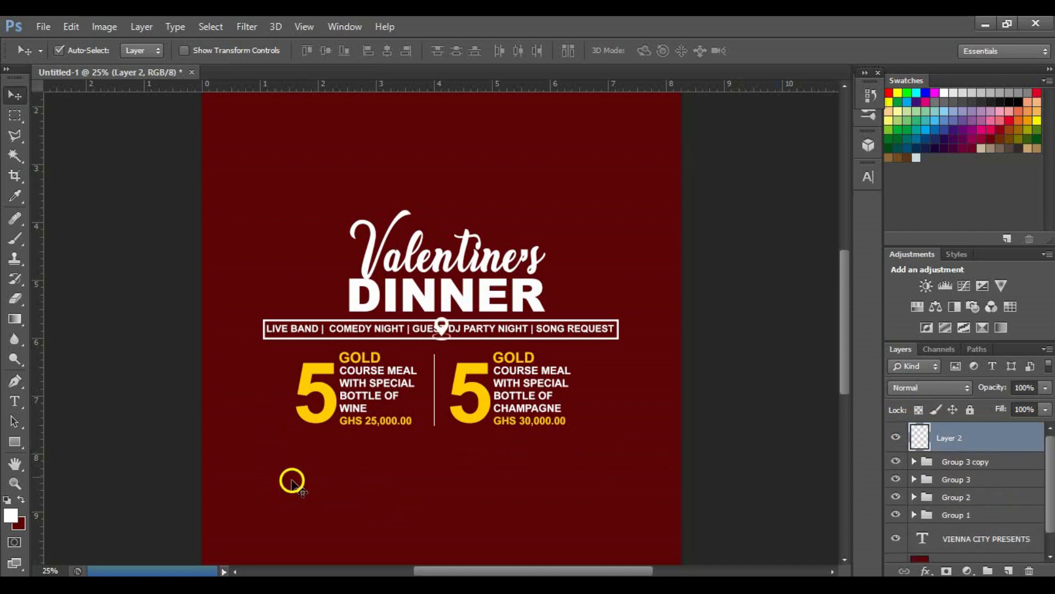
Place the location pin below the first package's price and add the white text "VIENNA CITY, KUMASI" beside it
drag(441, 333, 337, 457)
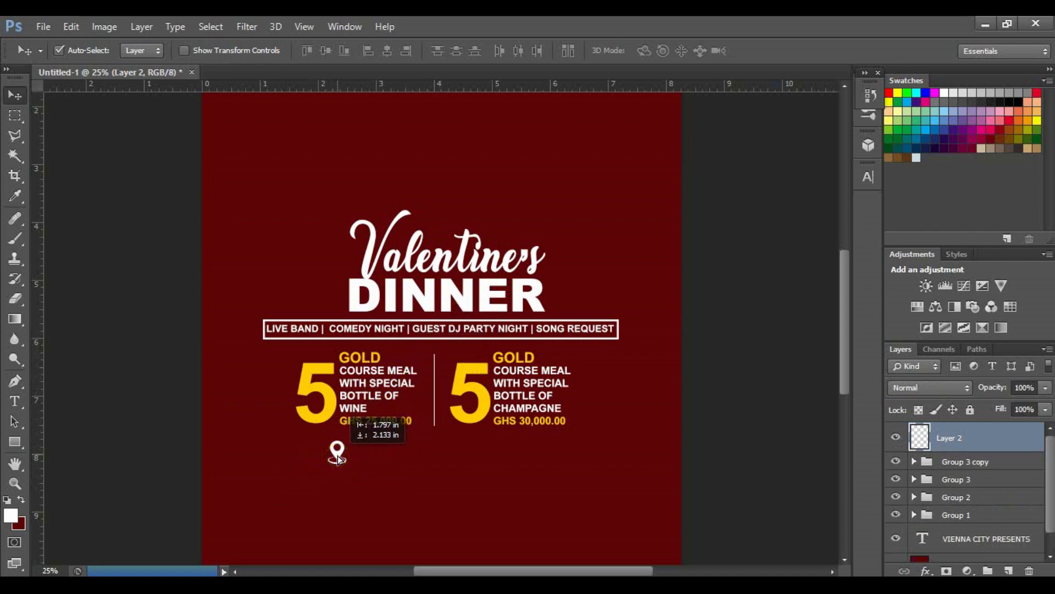
drag(337, 456, 338, 455)
click(359, 452)
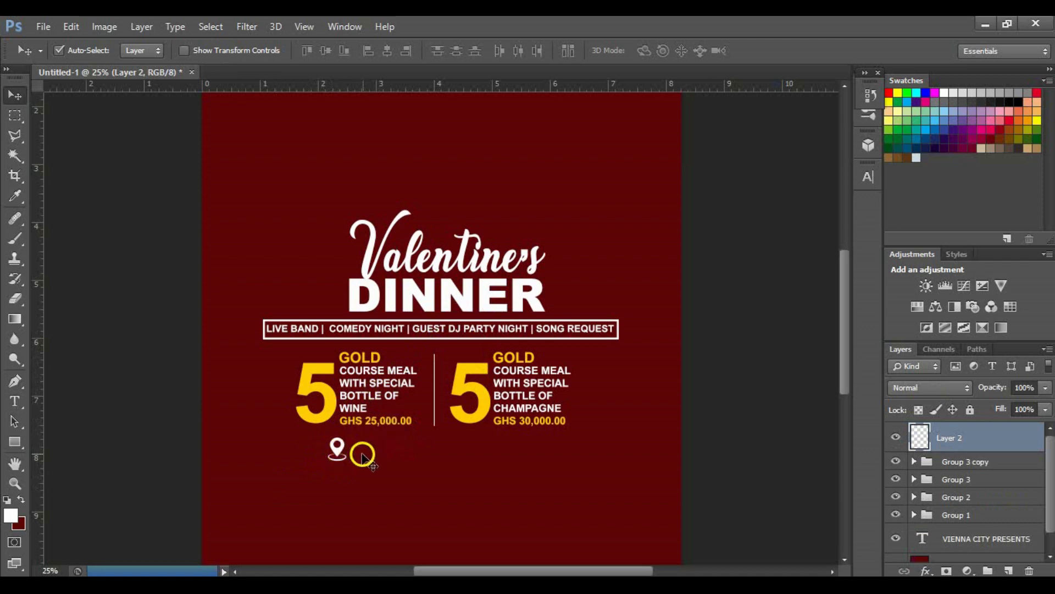
key(t)
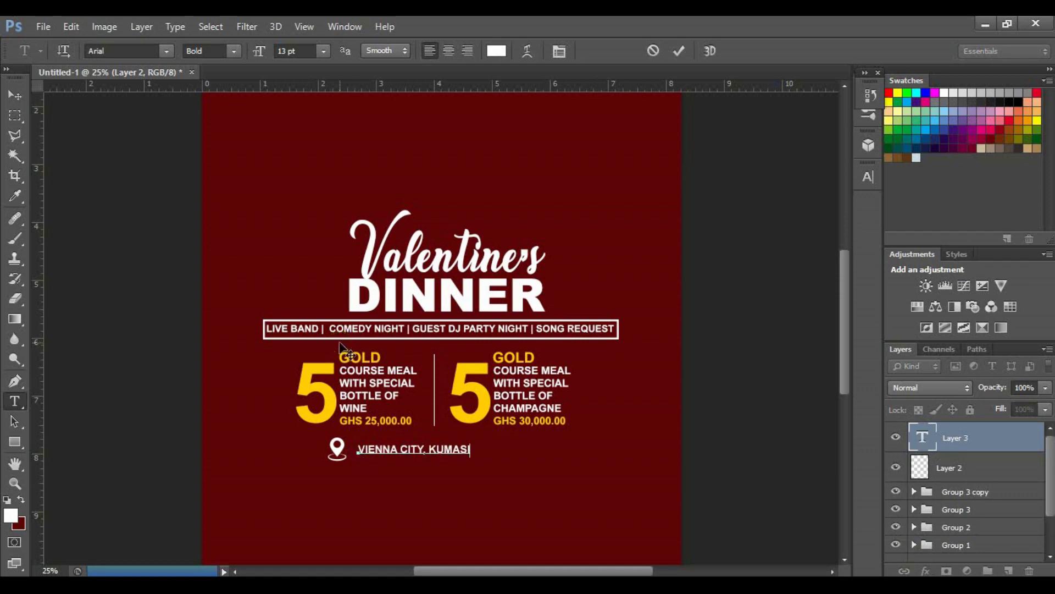
Set the whole venue text to 18 pt and commit it
key(ctrl+a)
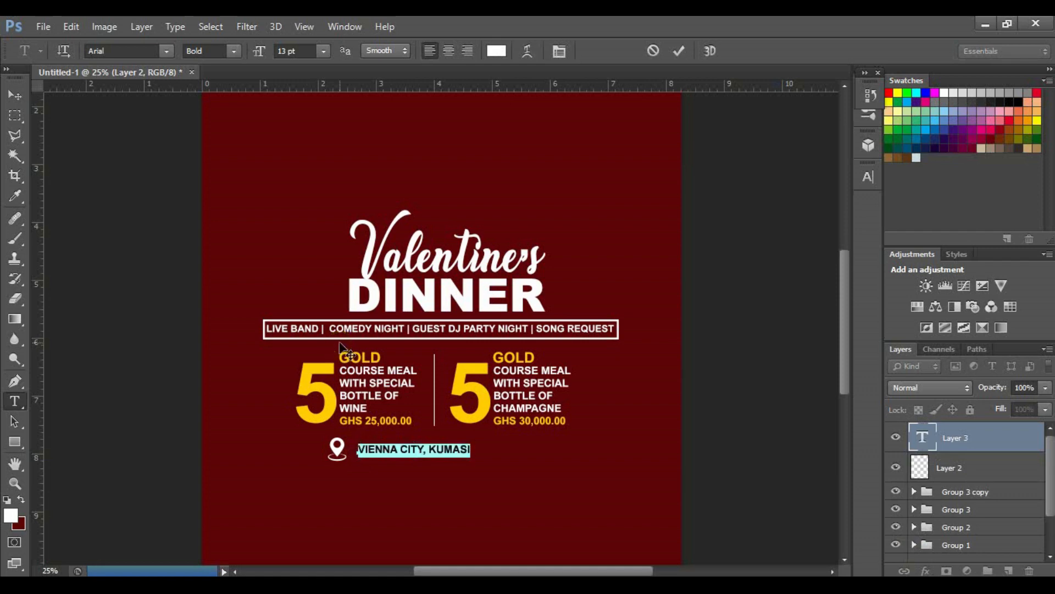
click(323, 51)
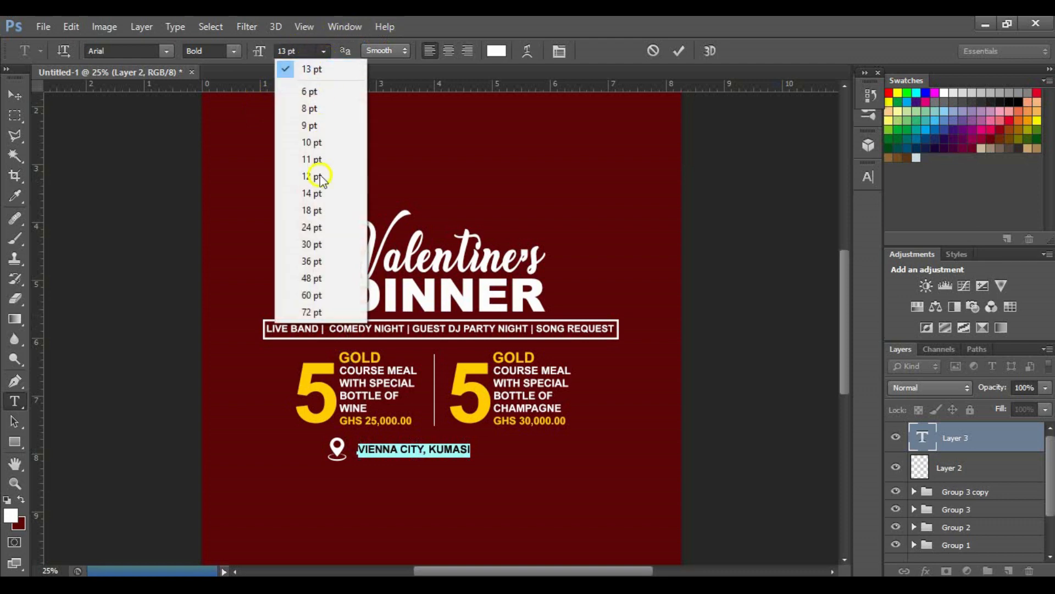
click(322, 210)
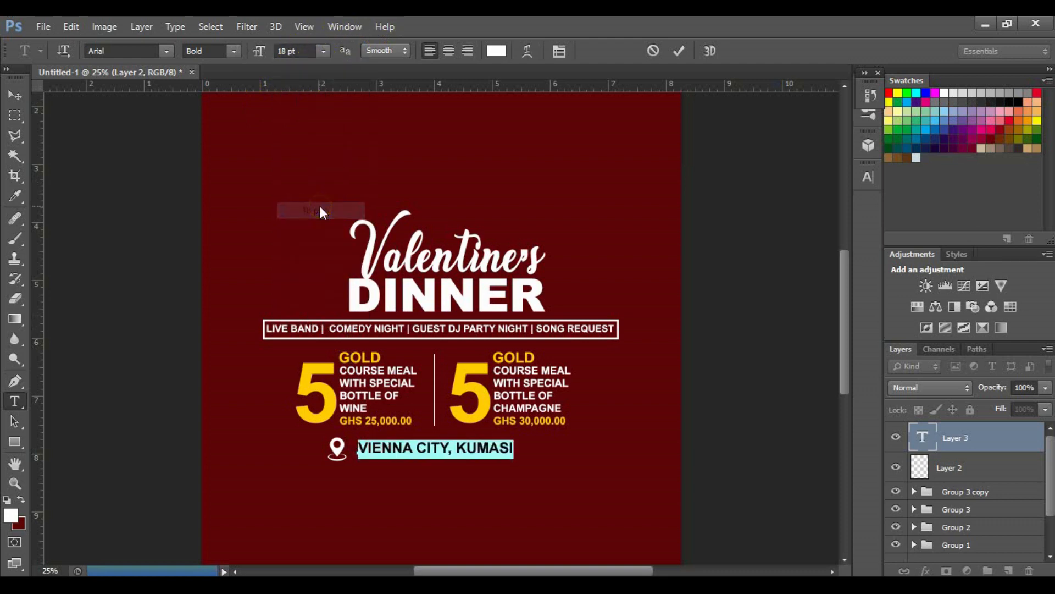
click(675, 52)
Select the venue text together with the Background layer and align their horizontal centers
scroll(902, 435, down, 2)
scroll(956, 514, up, 2)
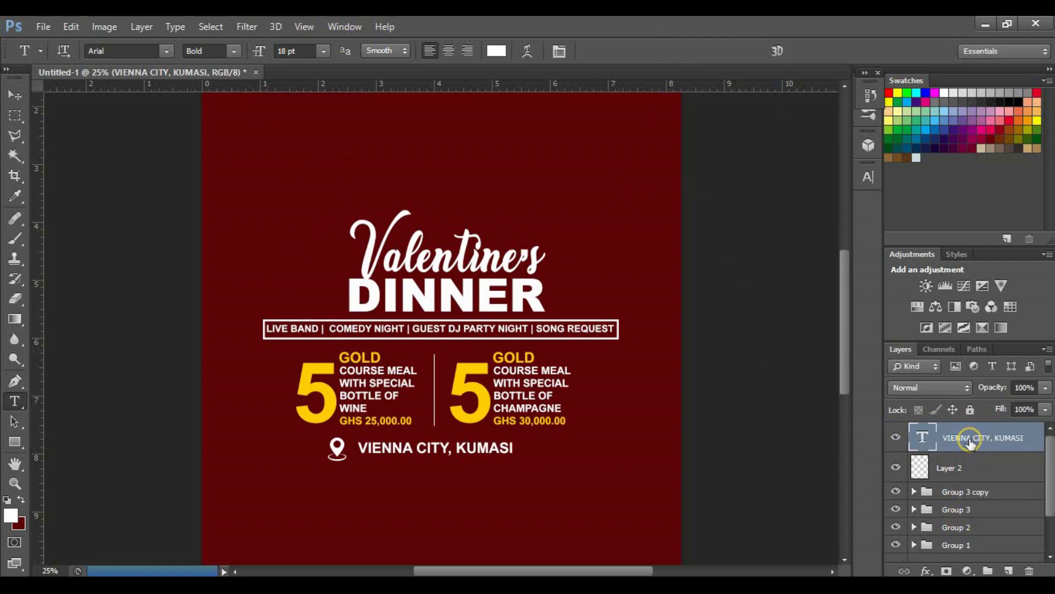
scroll(984, 473, down, 2)
click(983, 547)
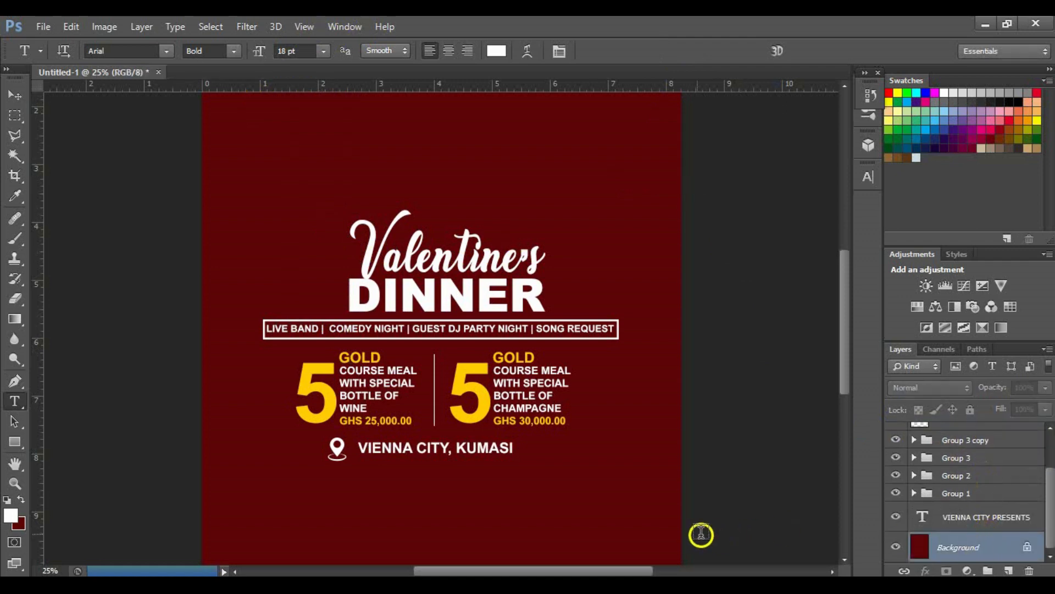
key(v)
click(387, 51)
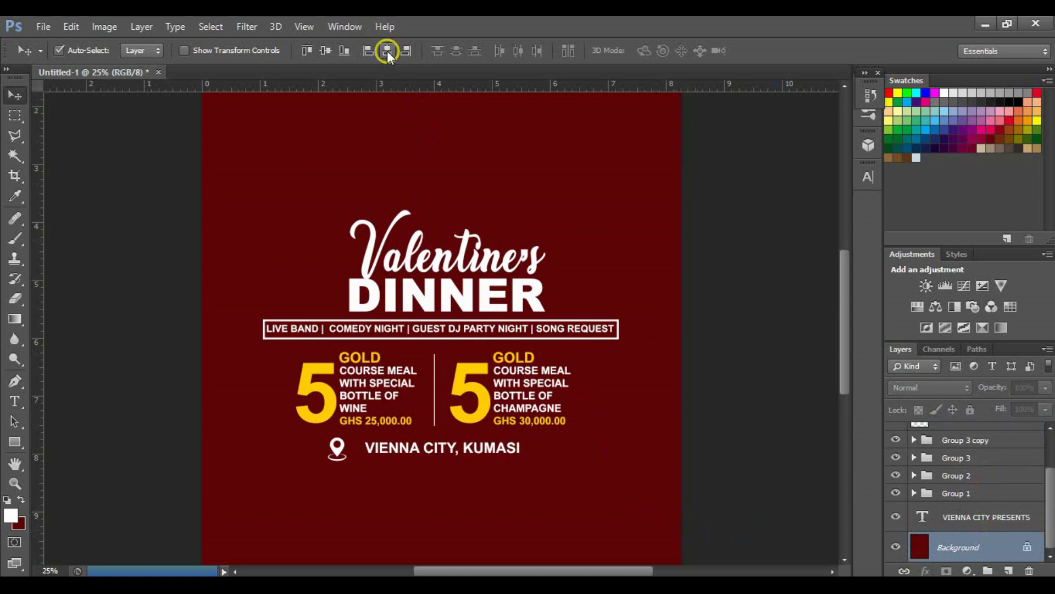
Nudge the location pin to the right in large increments until it sits just before the venue text
click(345, 455)
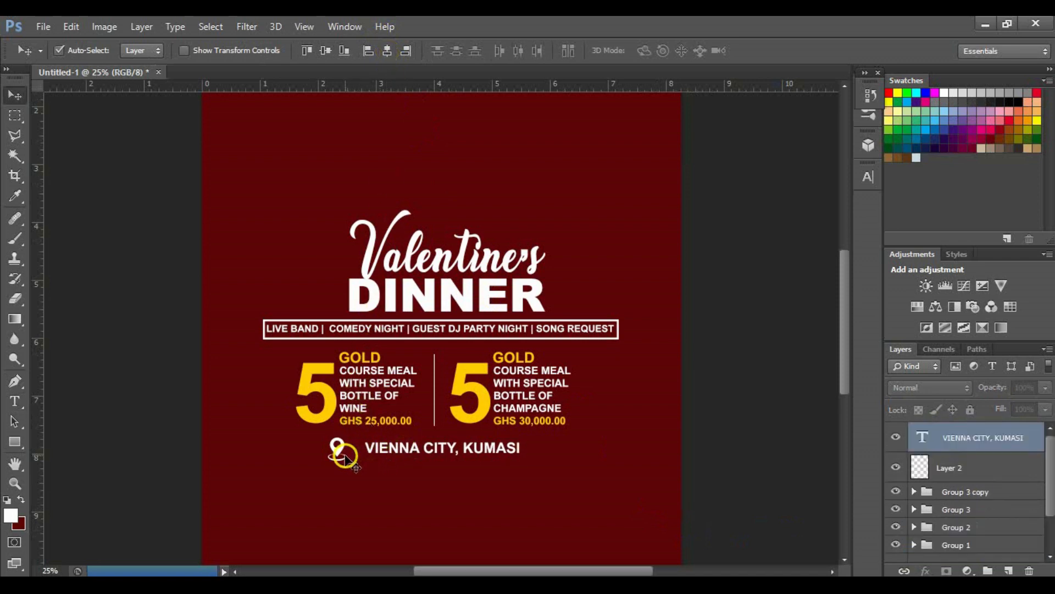
click(339, 452)
key(shift+Right)
key(shift+Right)
key(shift+Right)
key(shift+Right)
key(shift+Right)
key(shift+Right)
key(shift+Right)
key(shift+Right)
key(shift+Right)
key(shift+Right)
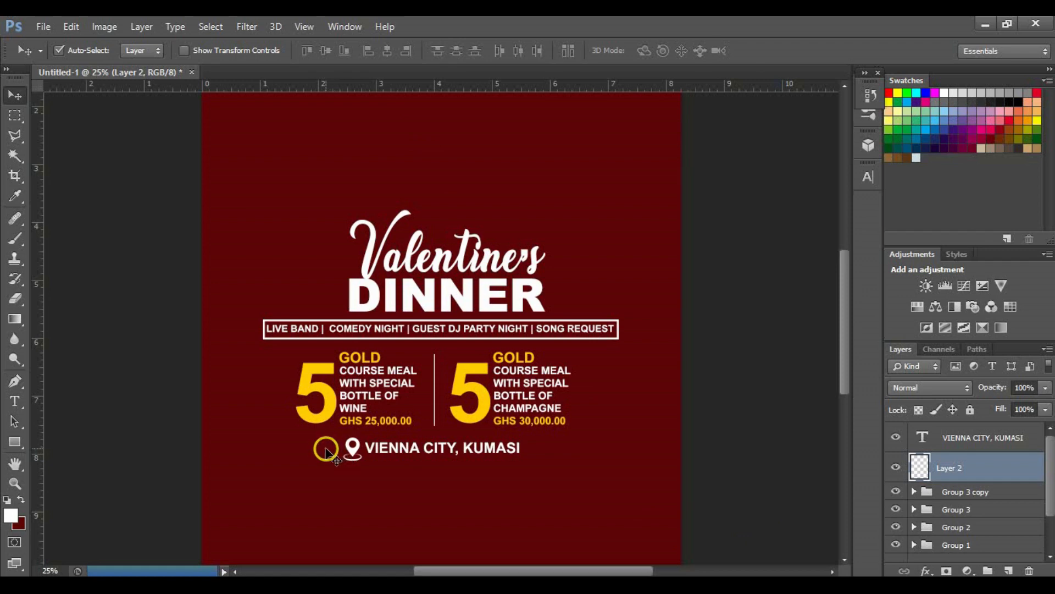
scroll(273, 483, down, 3)
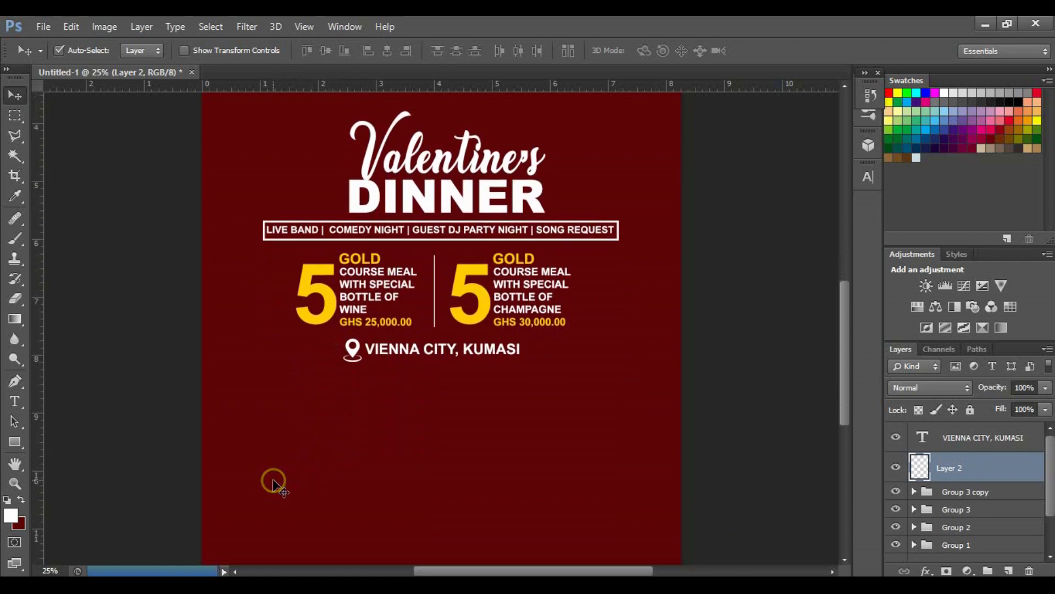
key(ctrl+minus)
key(ctrl+minus)
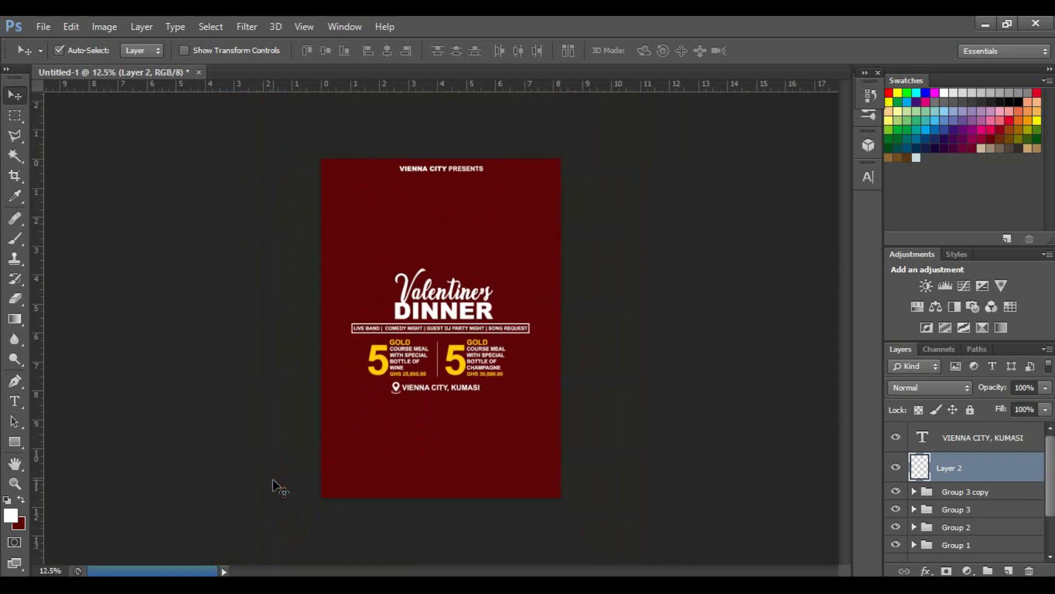
key(ctrl+plus)
key(ctrl+plus)
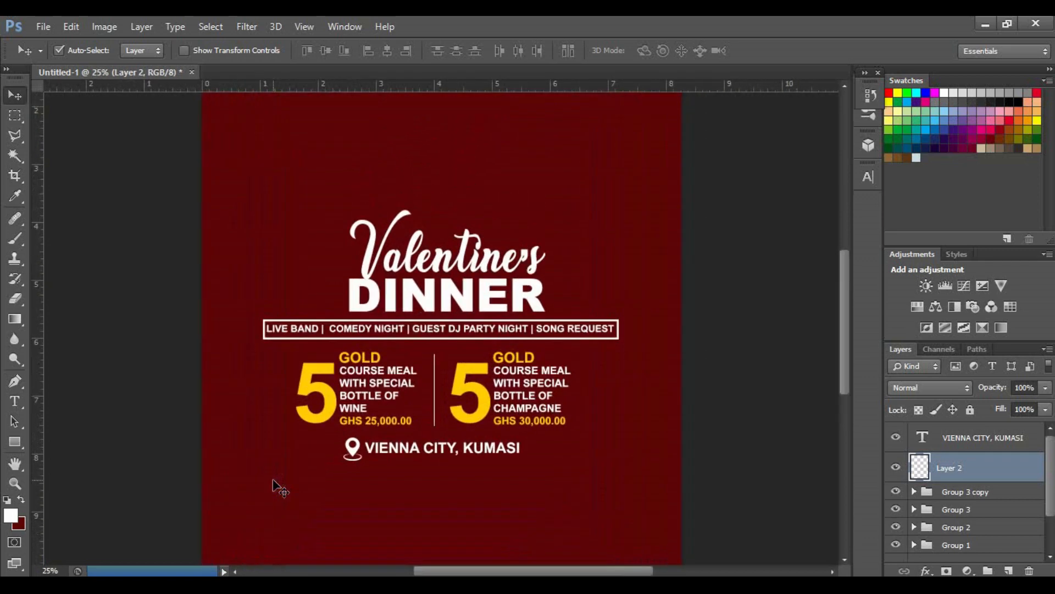
Start a new text line below the venue reading "TICKET OUTLETS:" and set it to 14 pt
click(1013, 445)
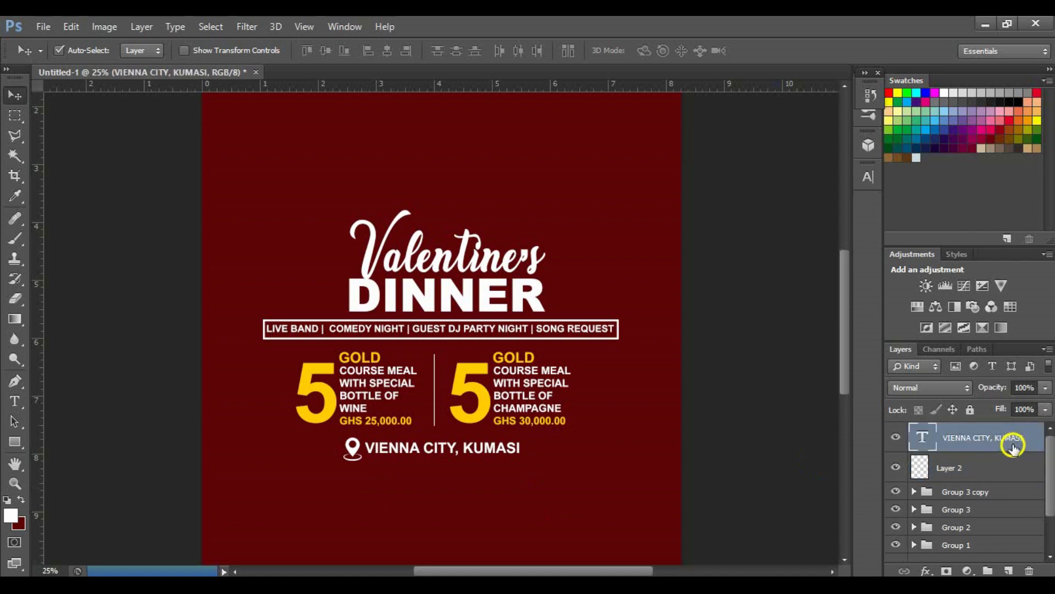
key(t)
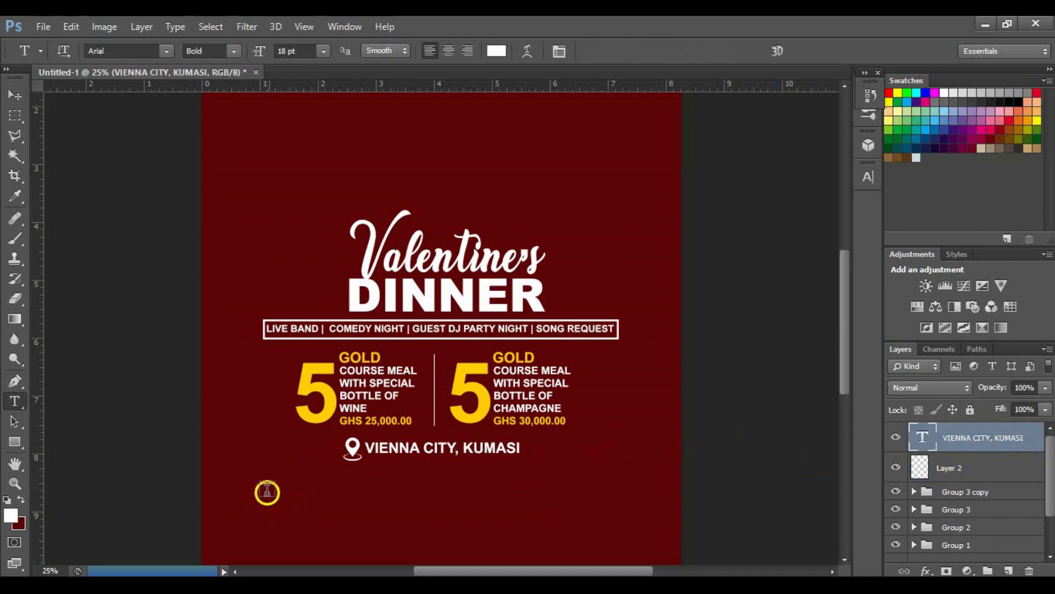
click(276, 486)
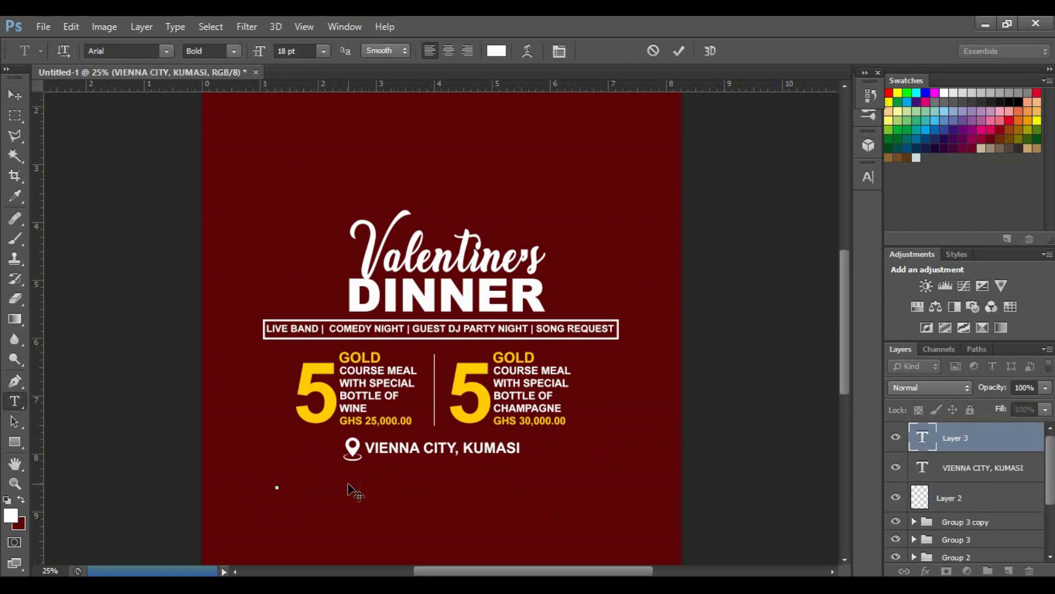
text(TICKET)
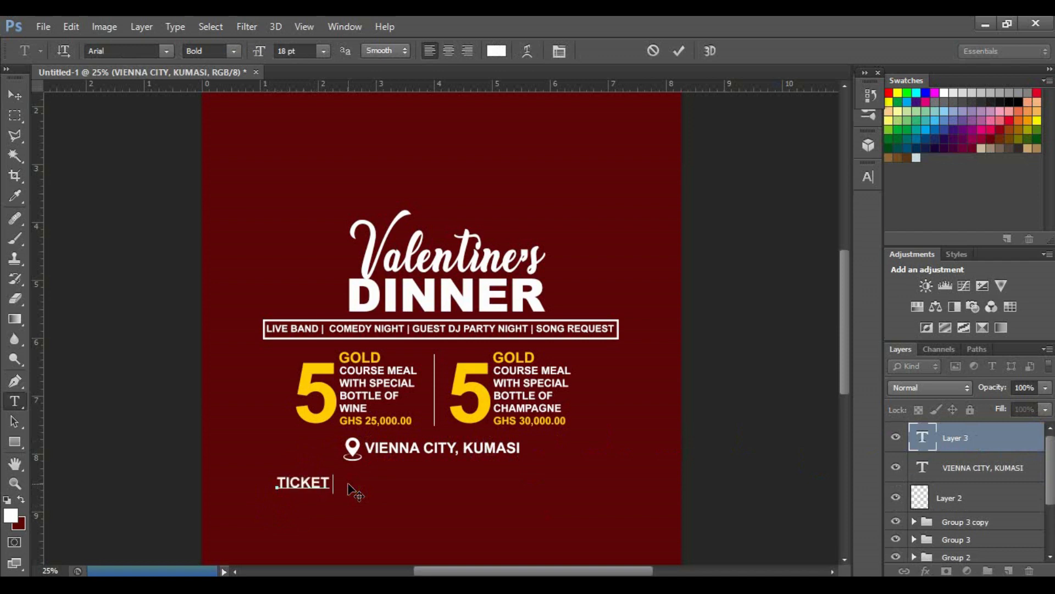
text( OUTLETS)
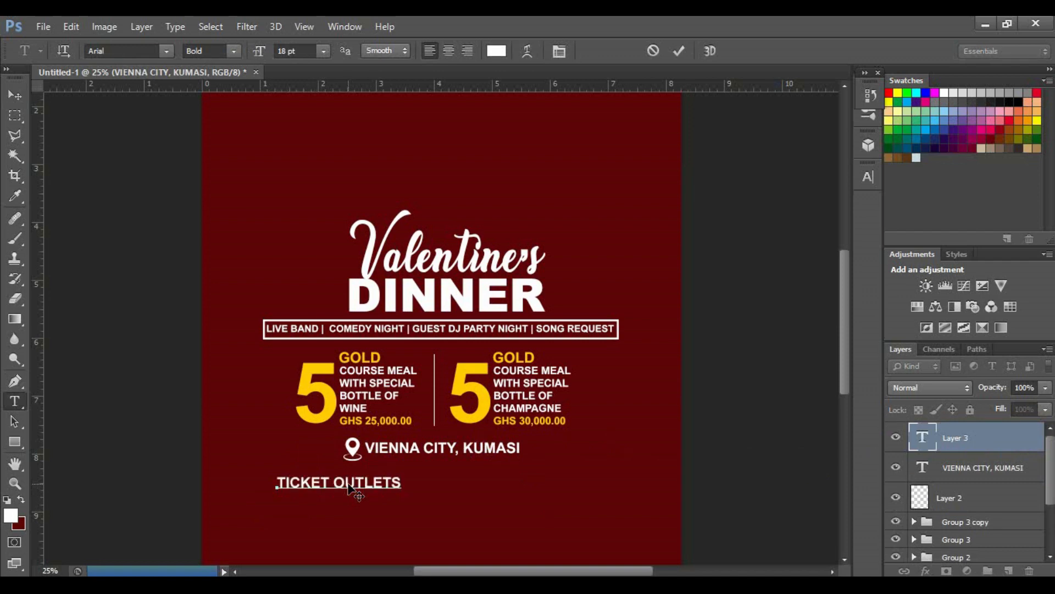
text(:)
key(ctrl+a)
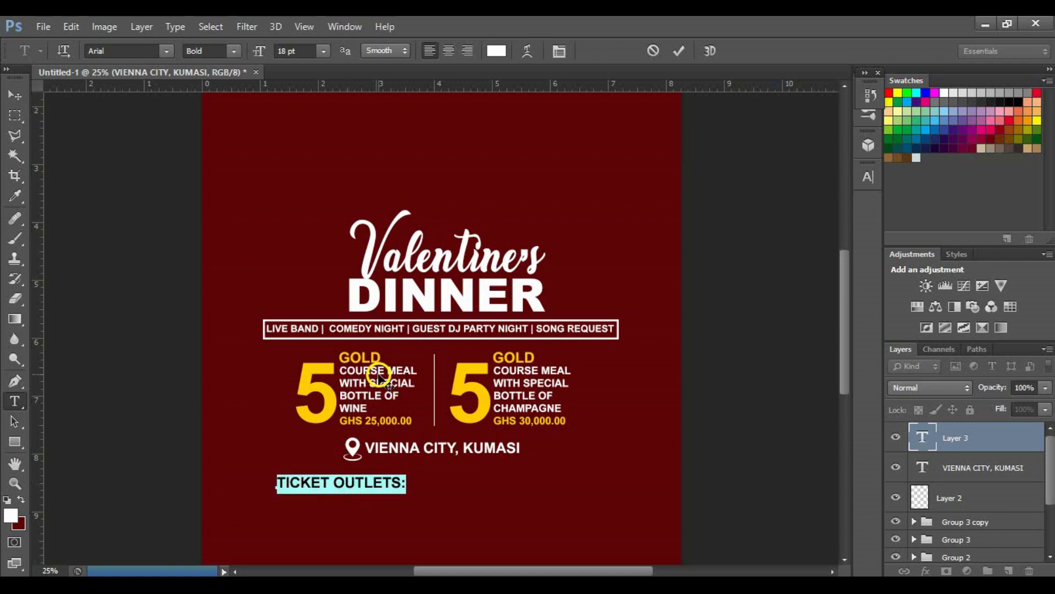
click(323, 51)
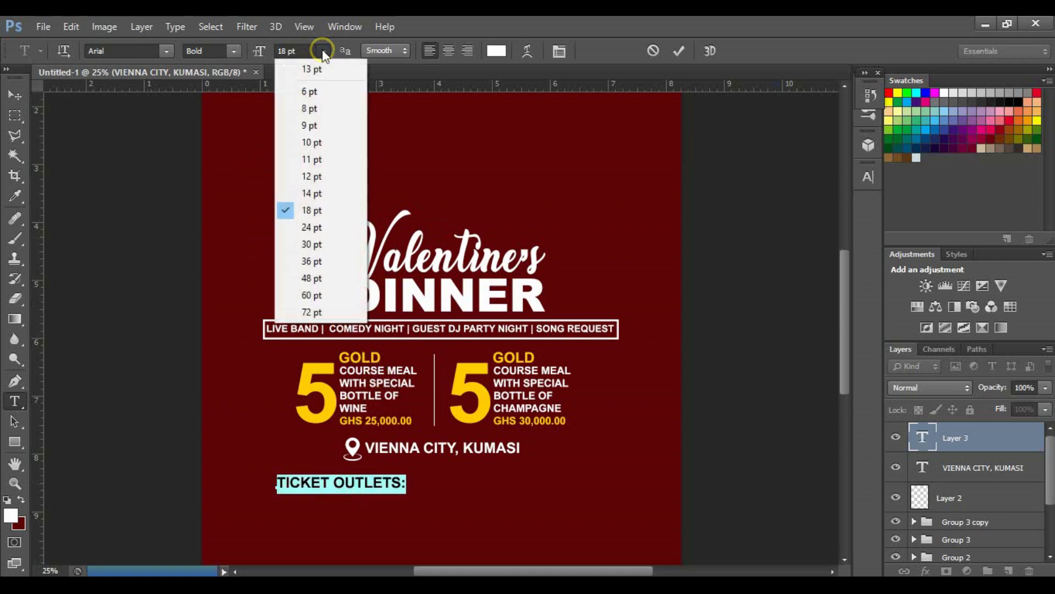
click(318, 194)
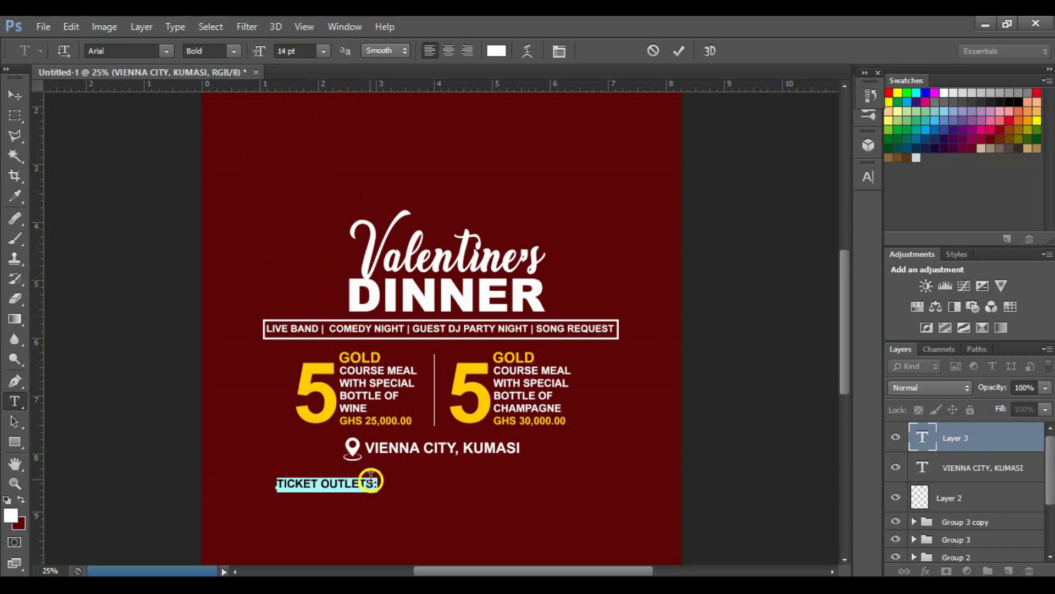
Continue the ticket line with "EXCLUSIVE STORES | SHOPRITE | ANGEL FM"
click(374, 510)
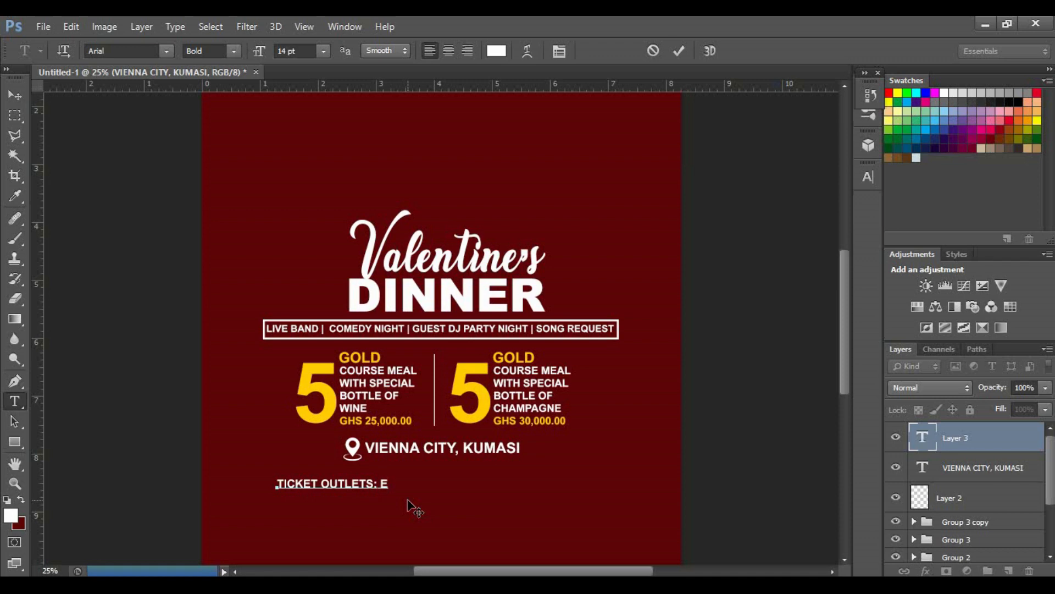
text(EXCLUSIVE STORES | SHOPRITE | aNG)
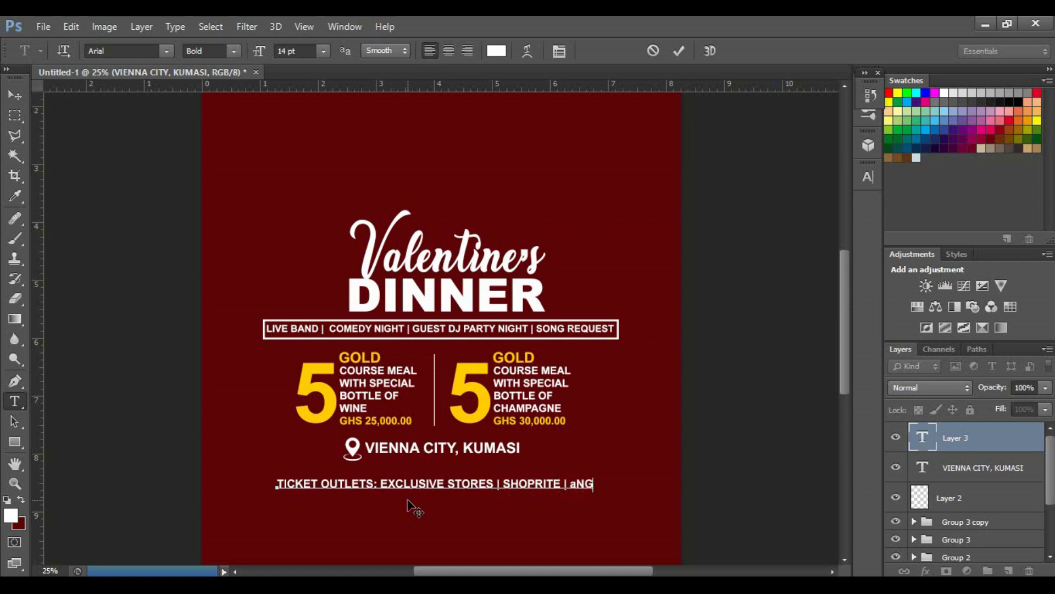
key(BackSpace)
key(BackSpace)
key(BackSpace)
key(BackSpace)
text(ANGEL FM)
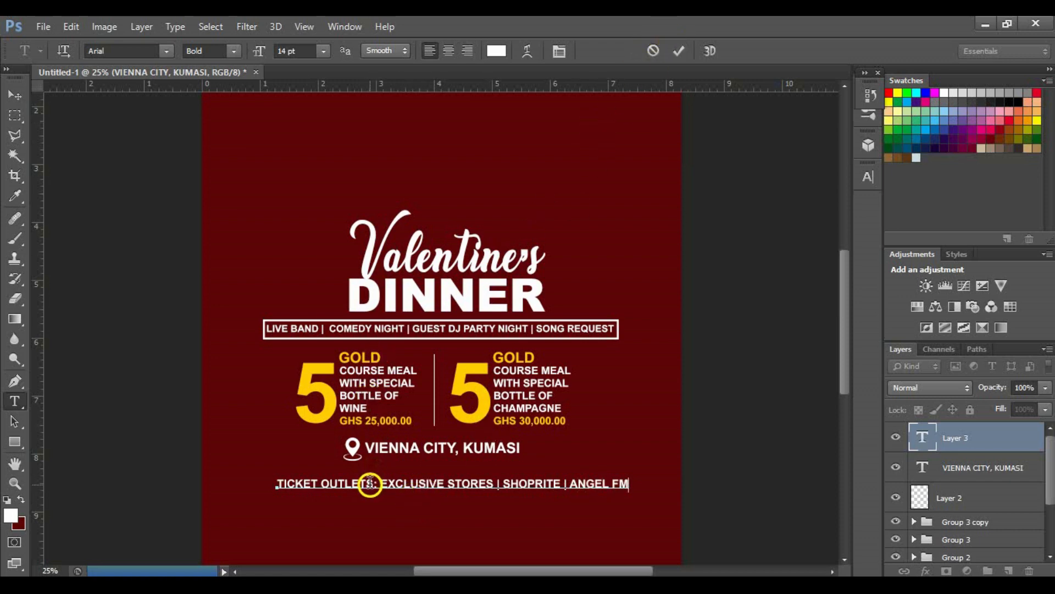
Color the words "TICKET OUTLETS:" yellow (#fecb00), sampled from the first package's "5", and commit the text
drag(375, 487, 274, 488)
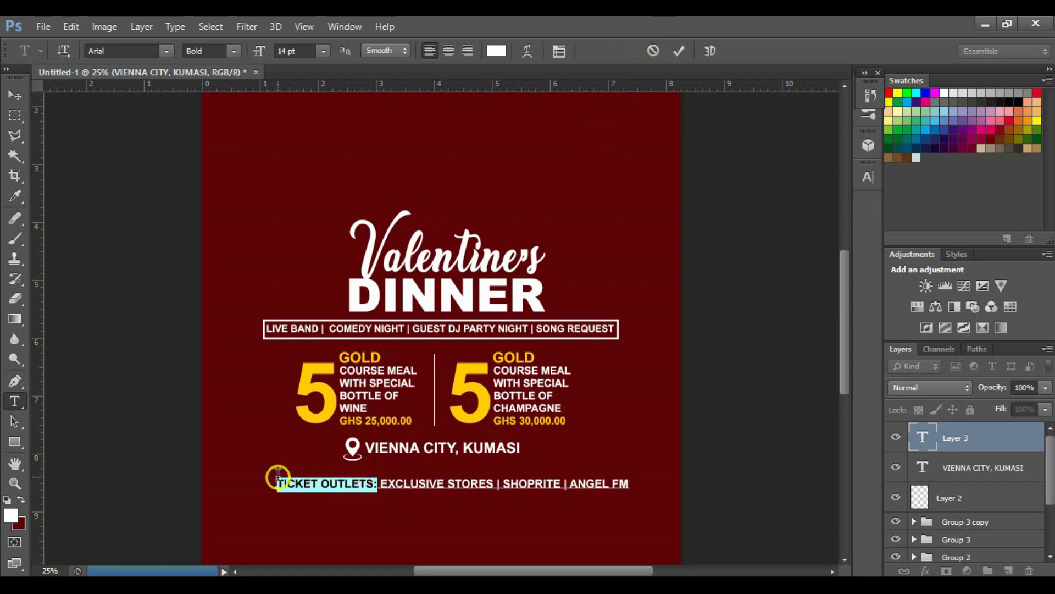
click(494, 52)
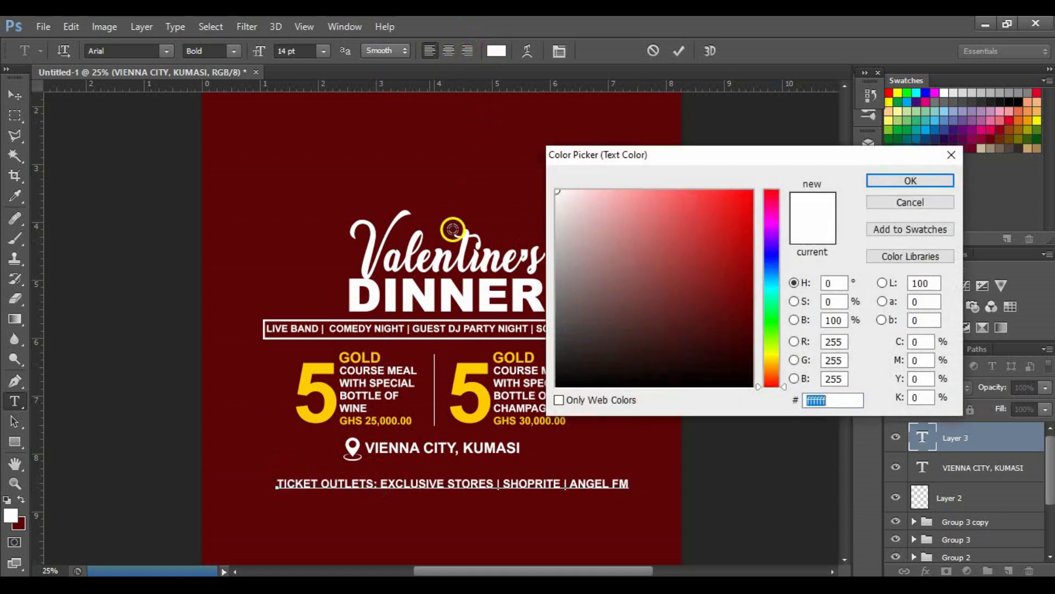
click(336, 394)
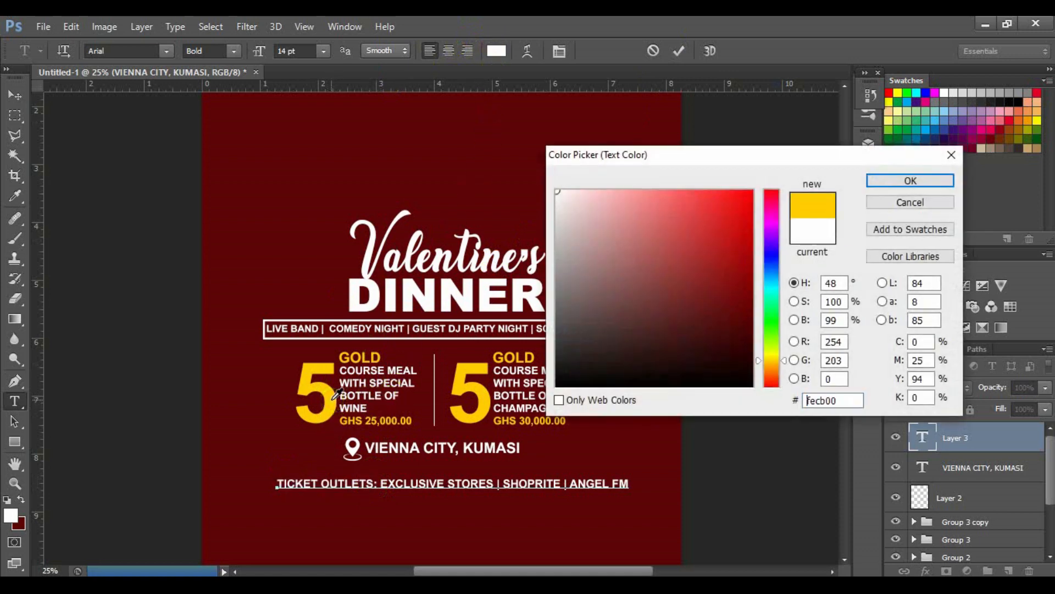
click(888, 178)
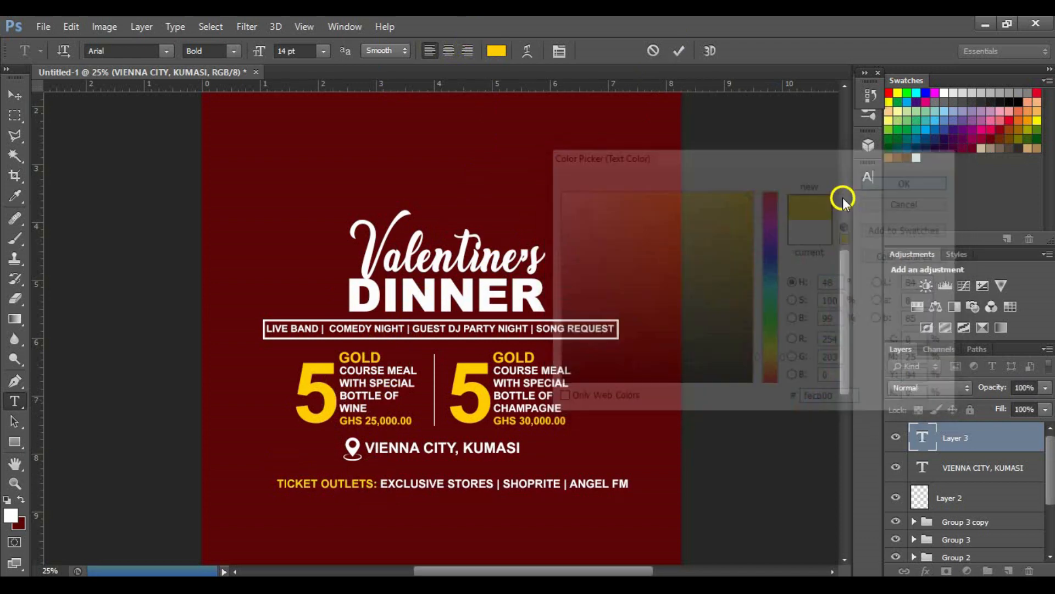
click(678, 52)
Select the ticket outlets line together with the Background layer and align their horizontal centers
scroll(992, 544, down, 3)
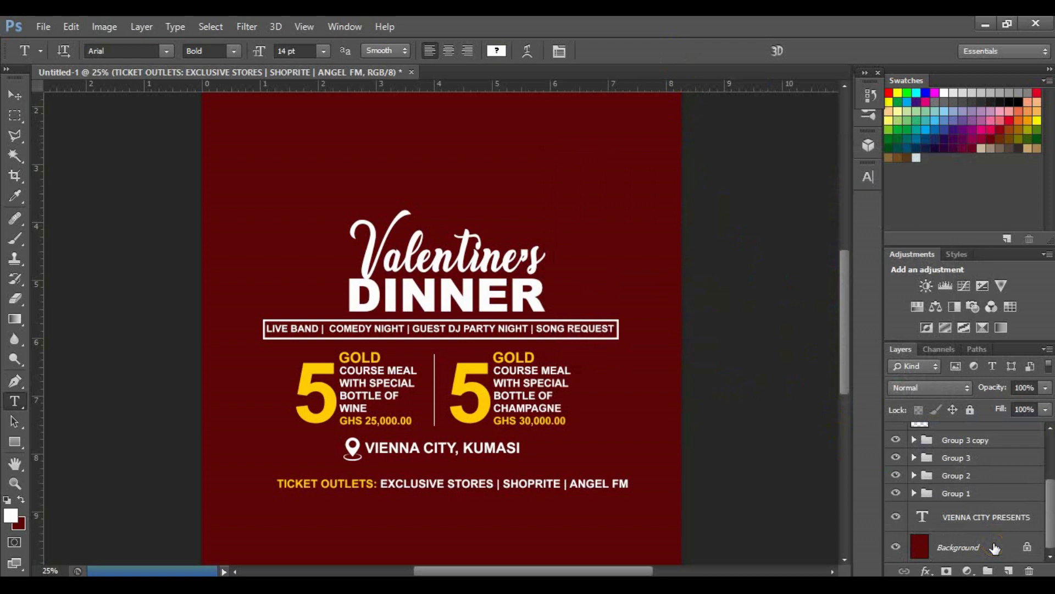
scroll(994, 544, up, 5)
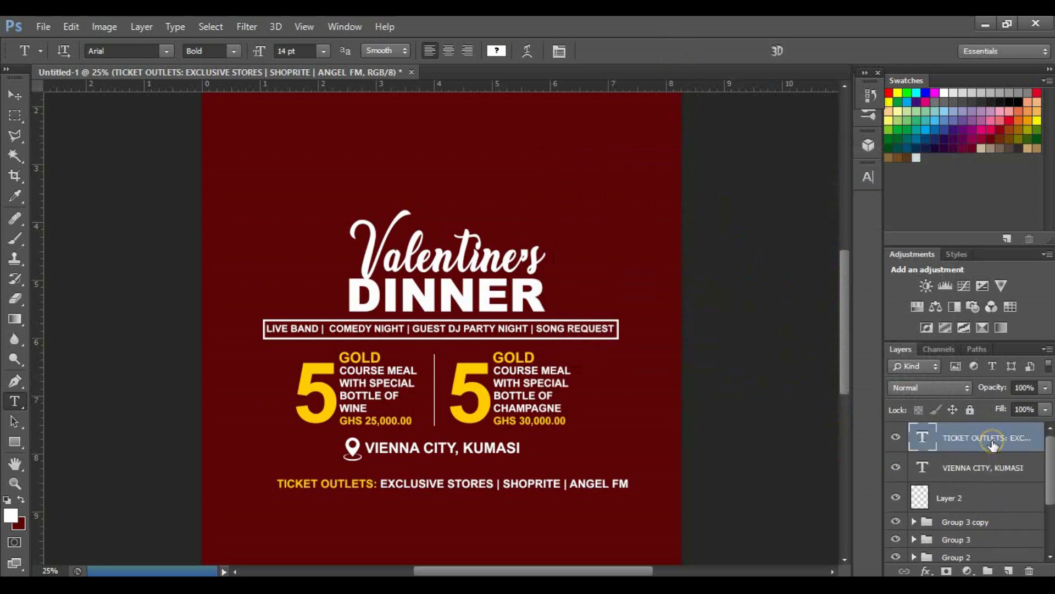
scroll(987, 511, down, 5)
click(989, 547)
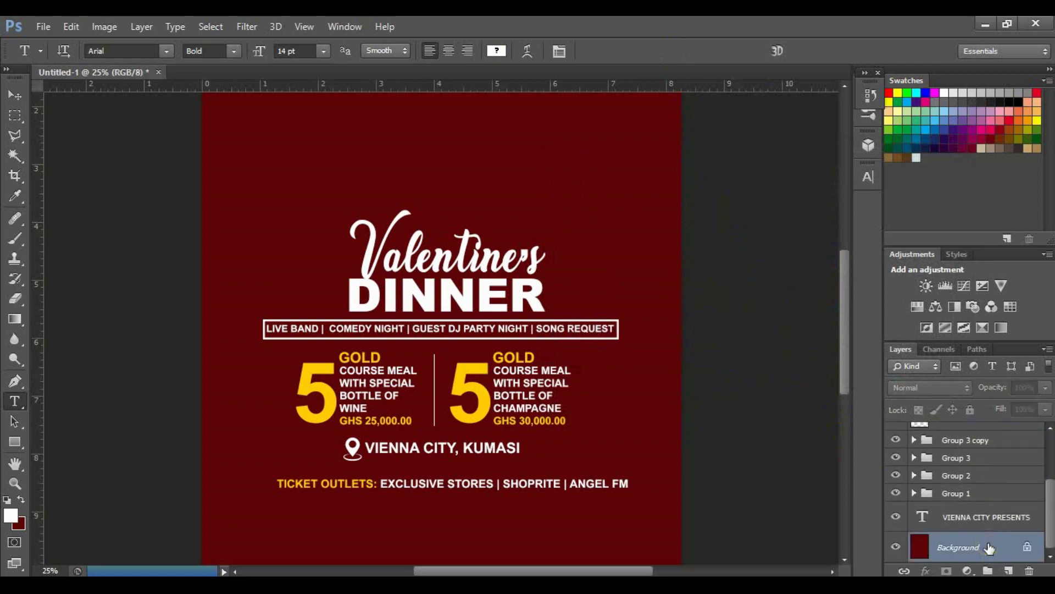
key(v)
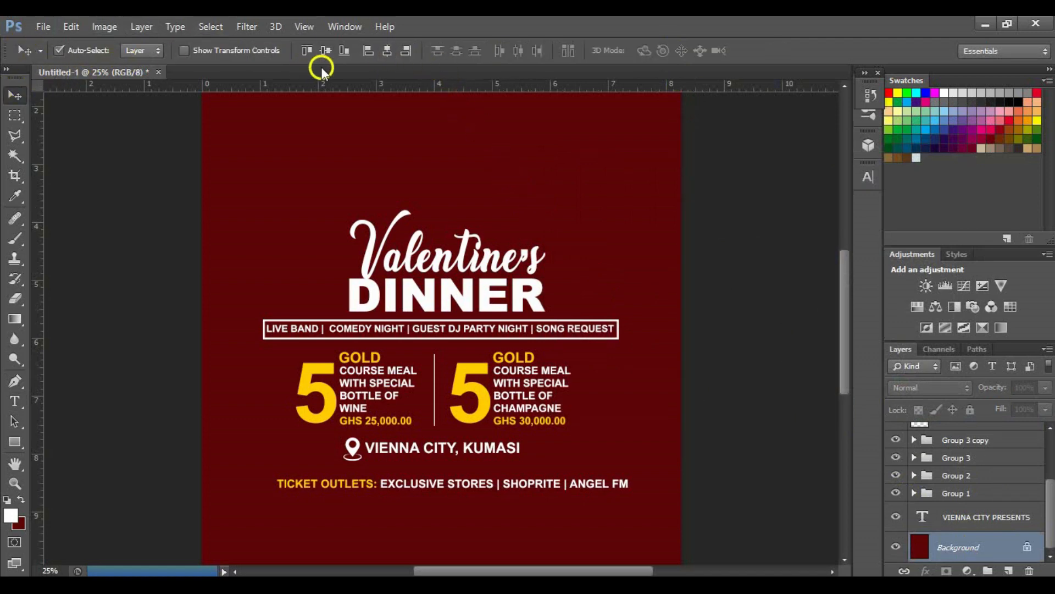
click(387, 51)
scroll(1005, 484, up, 3)
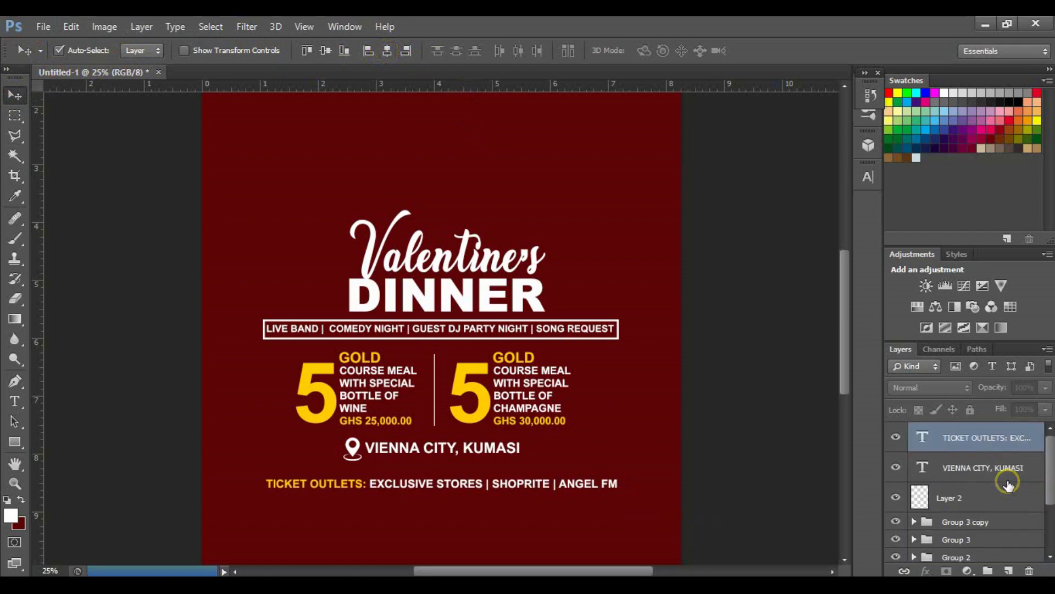
Move the ticket outlets line up so it sits closer beneath the "VIENNA CITY, KUMASI" venue line
click(1002, 438)
key(shift+Up)
key(shift+Up)
key(shift+Up)
key(shift+Up)
key(shift+Up)
key(shift+Up)
key(shift+Up)
key(shift+Up)
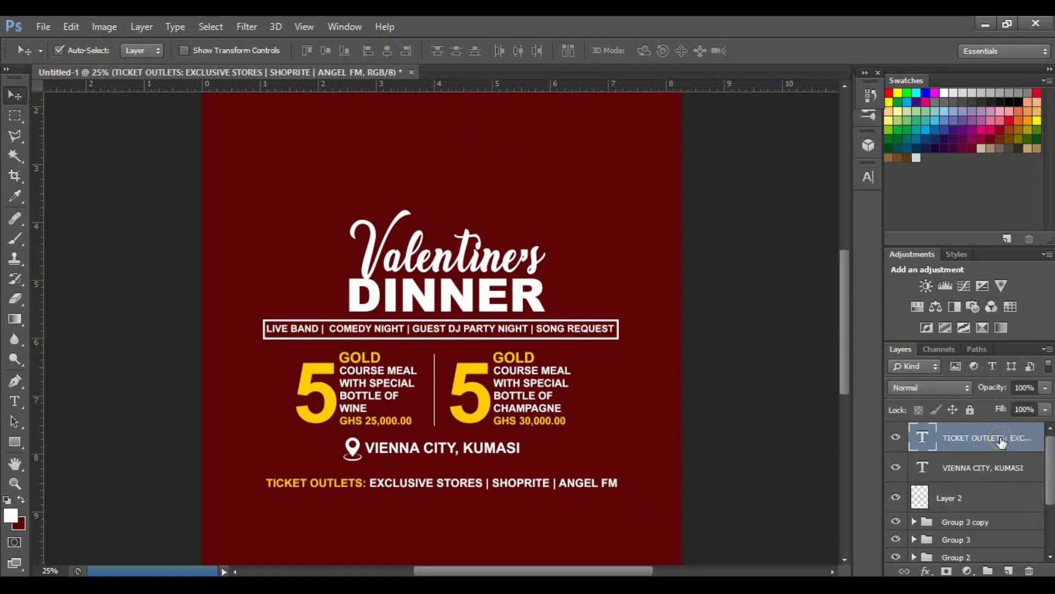
key(shift+Down)
key(shift+Down)
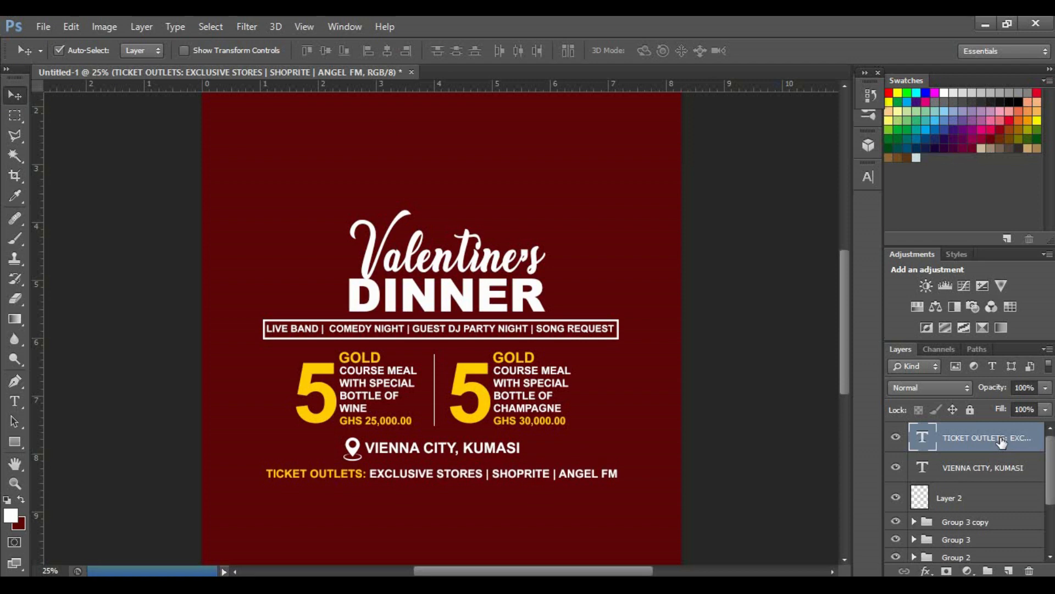
Add a 14 pt white text line reading "BOOK YOU RESERVATION EARLY" below the ticket outlets line and commit it
scroll(609, 428, down, 3)
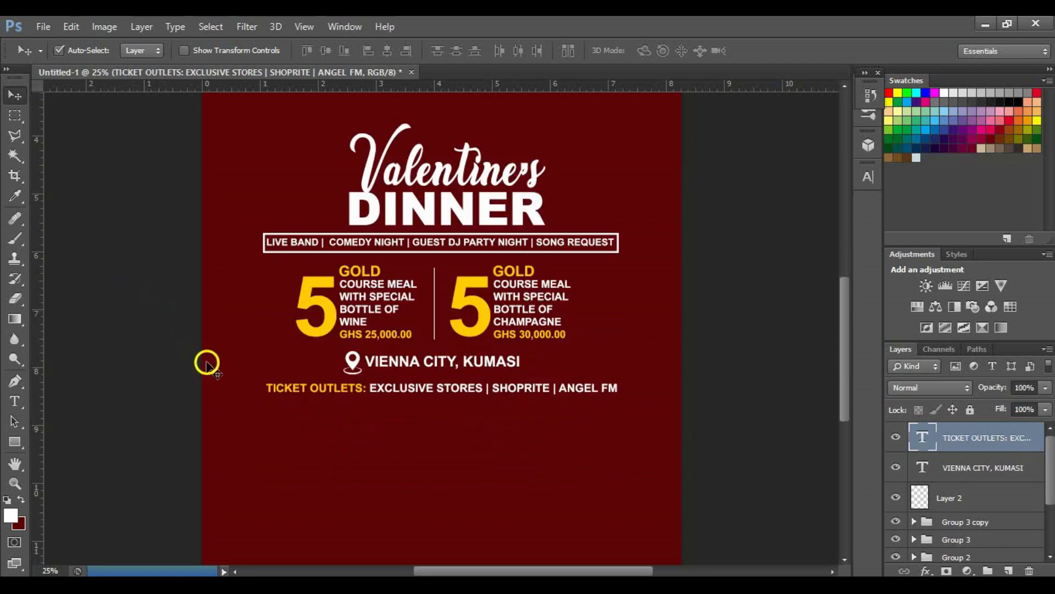
drag(15, 401, 83, 398)
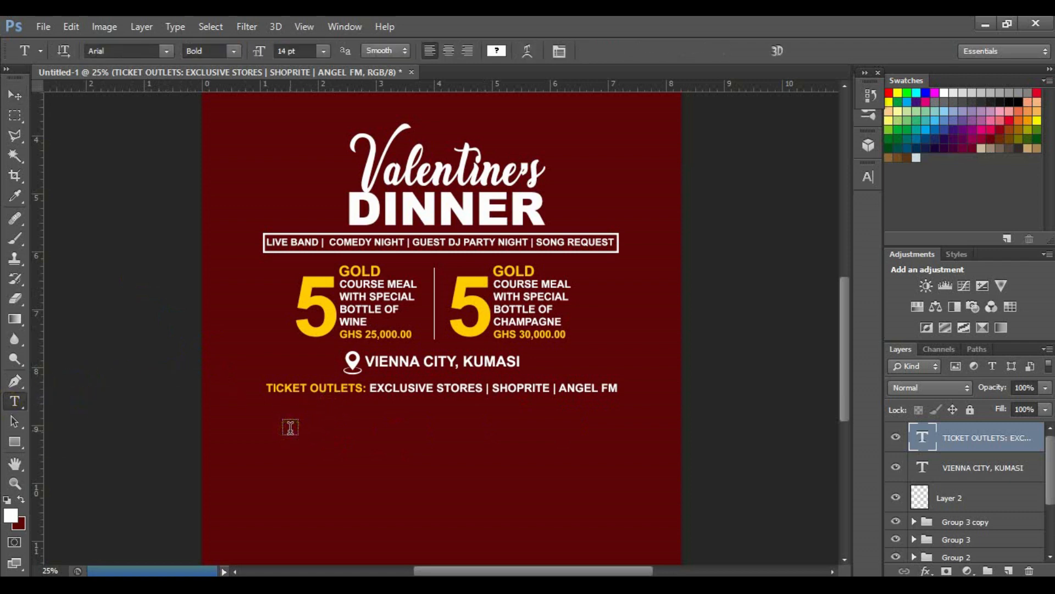
click(289, 429)
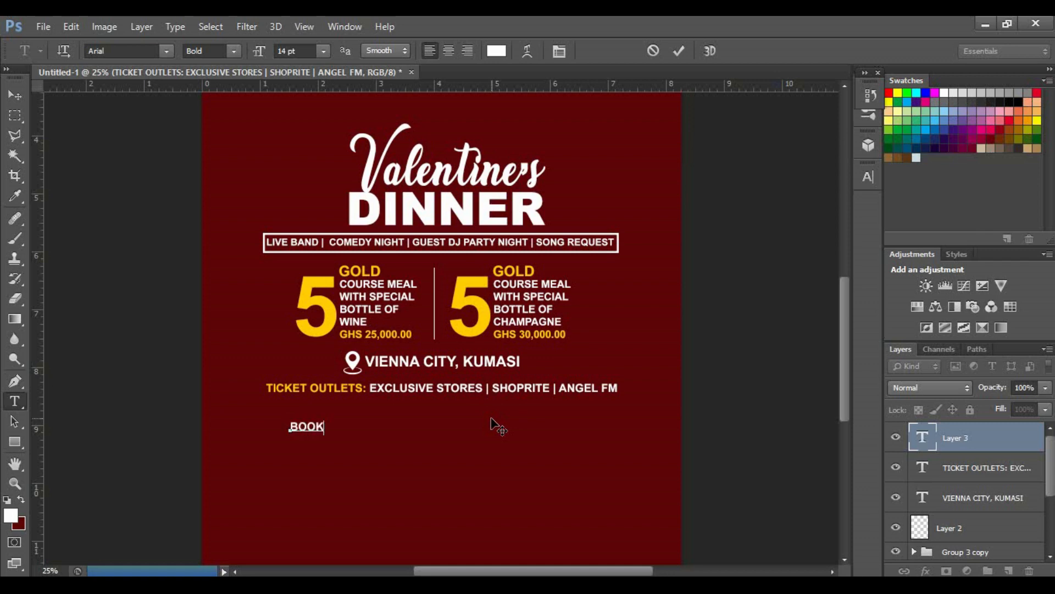
text(BOOK YOU RESERVATION EARLY)
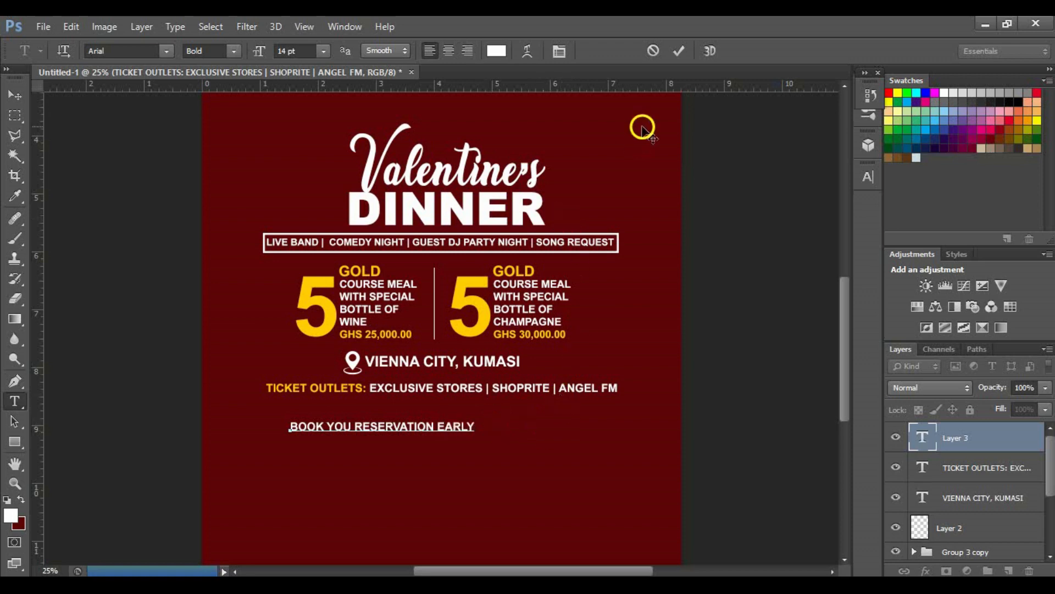
click(680, 51)
Select the reservation line together with the Background layer and align their horizontal centers
scroll(967, 478, down, 3)
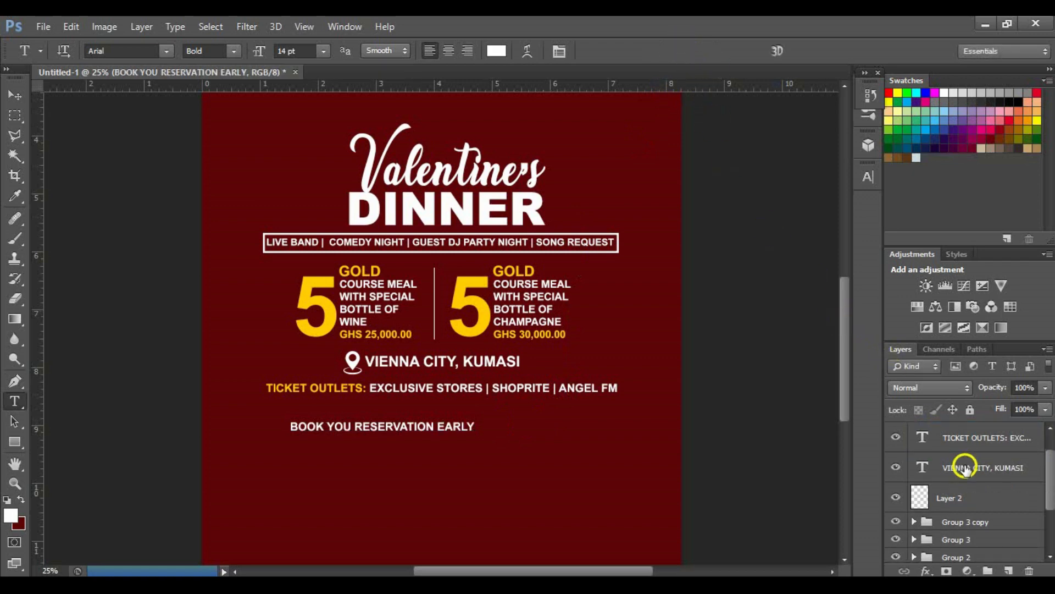
scroll(991, 484, down, 1)
click(989, 552)
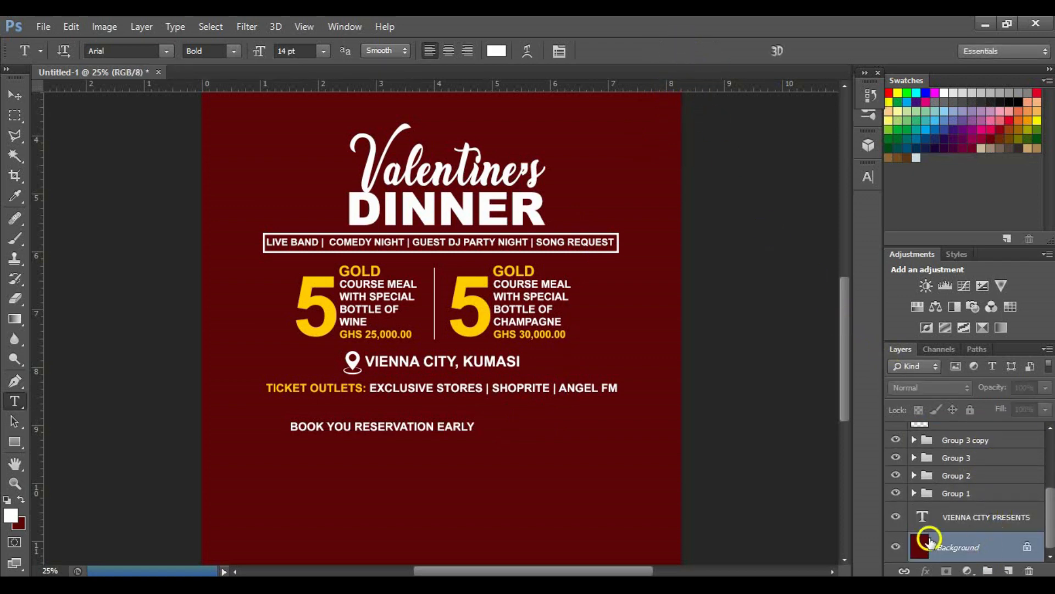
key(v)
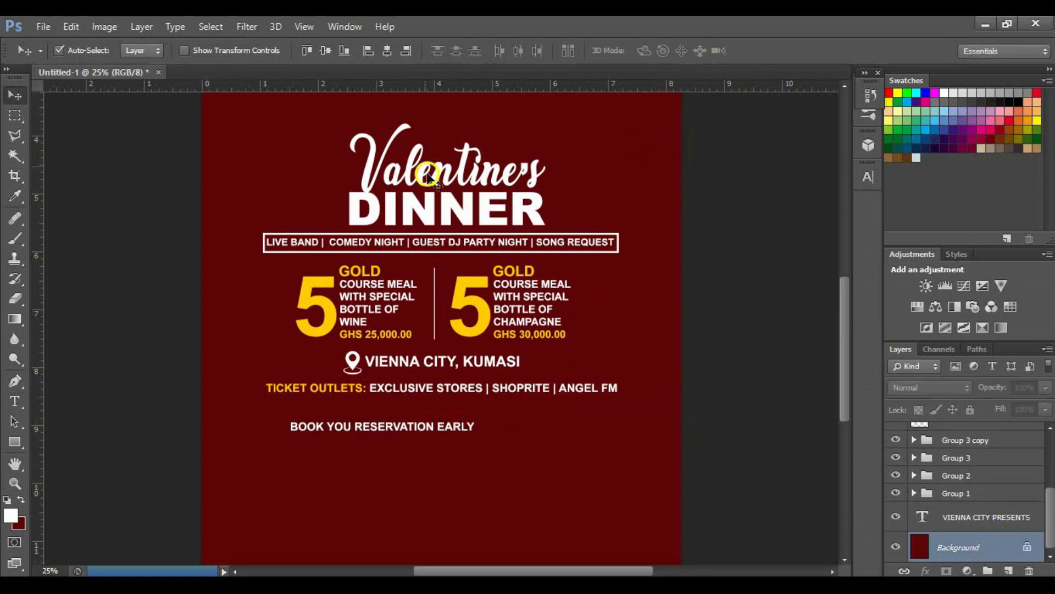
click(391, 49)
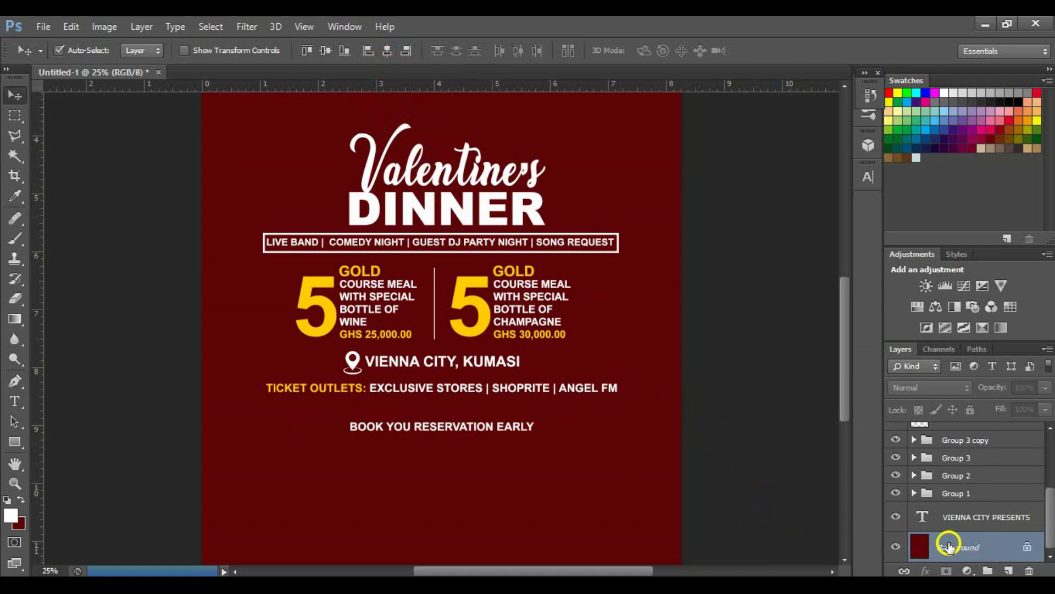
Nudge the "BOOK YOU RESERVATION EARLY" line up to sit closer beneath the ticket outlets line
click(420, 438)
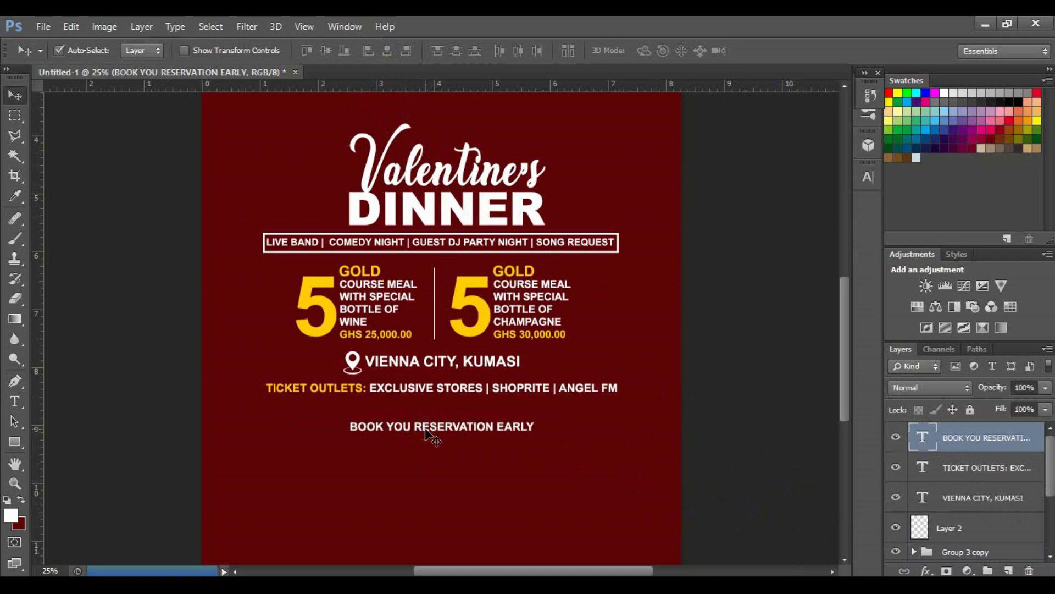
key(Up)
key(Up)
key(Up)
key(Up)
key(Up)
key(Up)
key(Up)
key(Up)
key(Up)
key(Up)
key(Up)
key(Up)
key(Up)
key(Up)
key(Up)
key(Up)
key(Up)
key(Up)
key(Up)
key(Up)
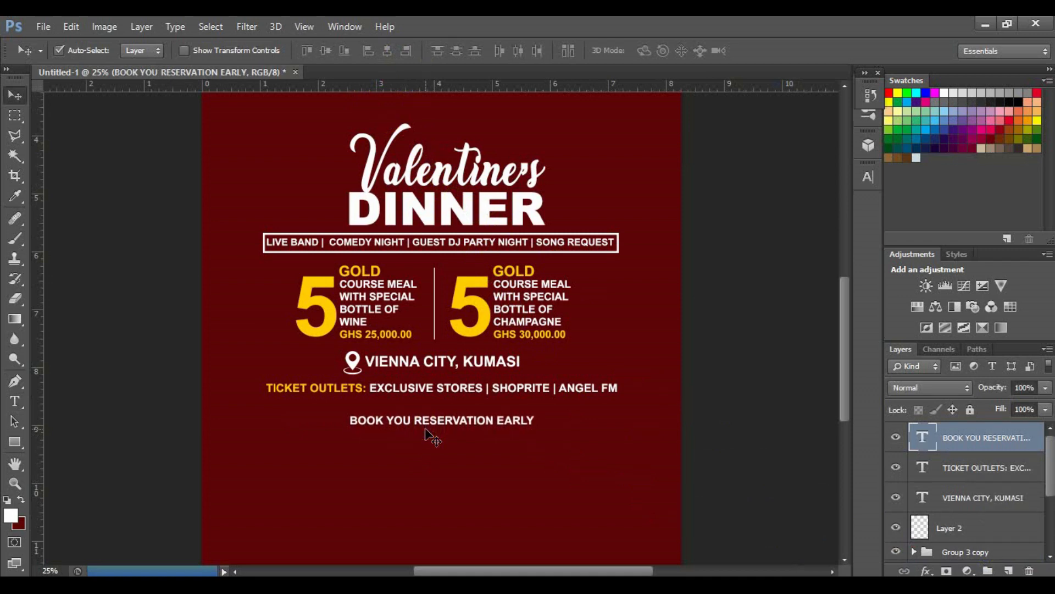
key(Up)
key(Up)
key(Up)
key(Up)
key(Up)
key(Up)
key(Up)
key(Up)
key(Up)
key(Up)
key(Up)
key(Up)
key(Up)
key(Up)
key(Up)
key(Up)
key(Up)
key(Up)
key(Up)
key(Up)
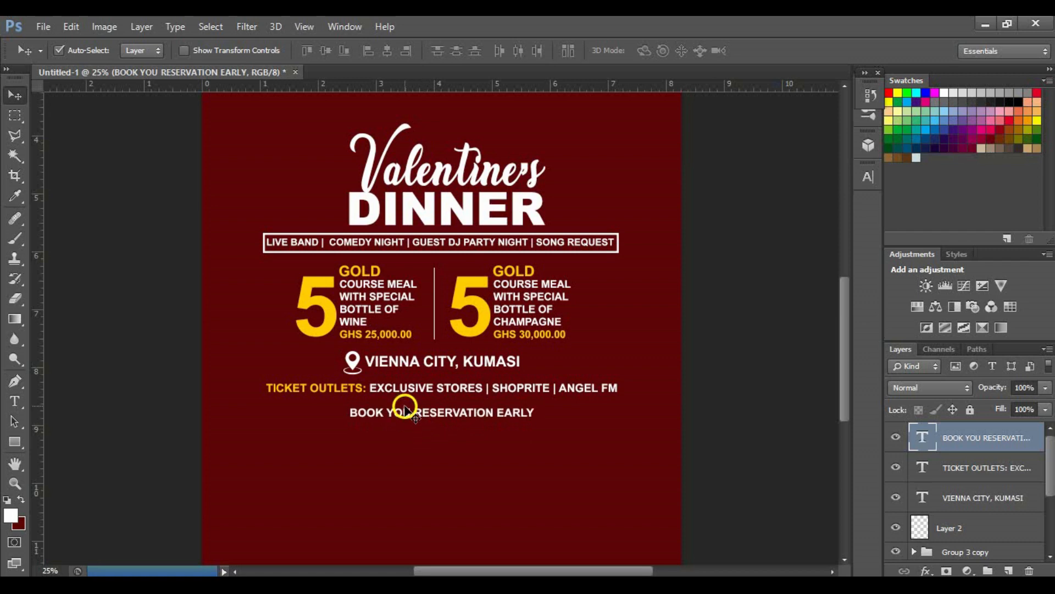
Duplicate the "BOOK YOU RESERVATION EARLY" text layer and move the copy straight down to form a separate line below the original
scroll(406, 429, down, 3)
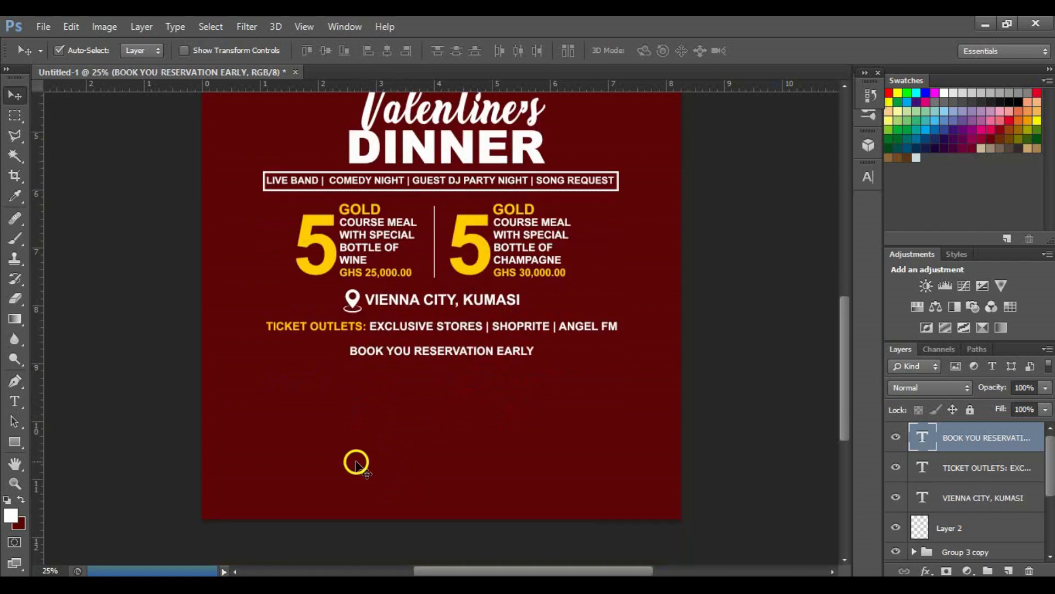
key(t)
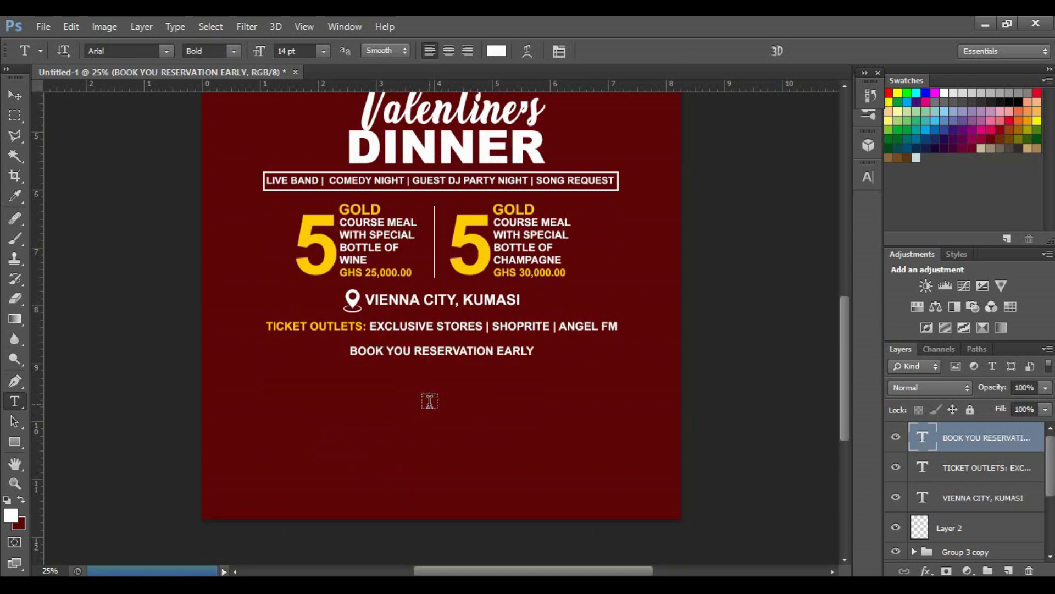
key(ctrl+j)
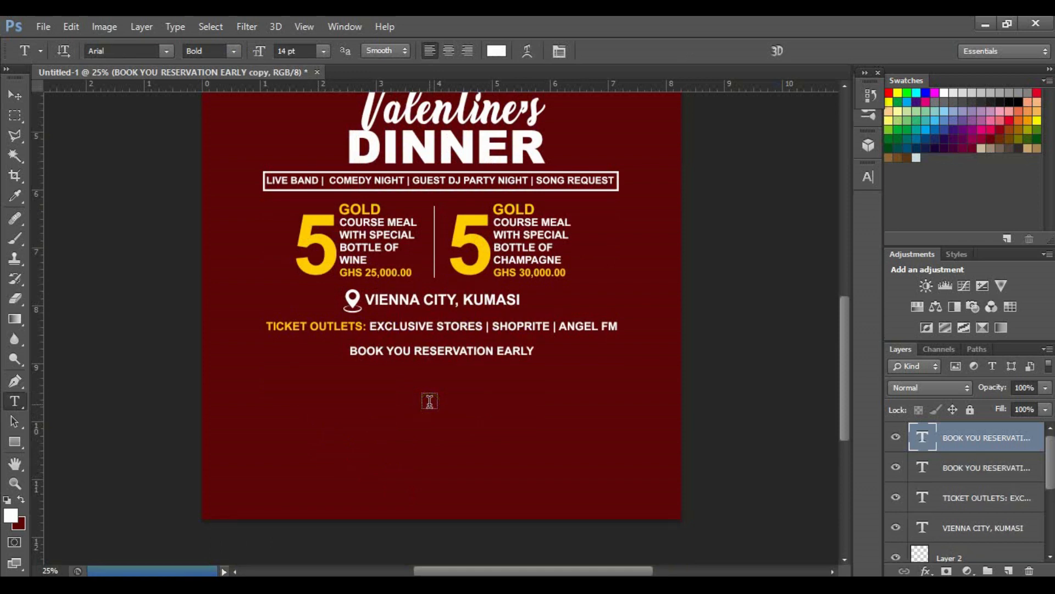
key(v)
key(shift+Down)
key(shift+Down)
key(shift+Down)
key(shift+Down)
key(shift+Down)
key(shift+Down)
key(shift+Down)
key(shift+Down)
key(shift+Down)
key(shift+Down)
key(shift+Down)
key(shift+Down)
key(shift+Down)
key(shift+Down)
key(shift+Down)
key(shift+Down)
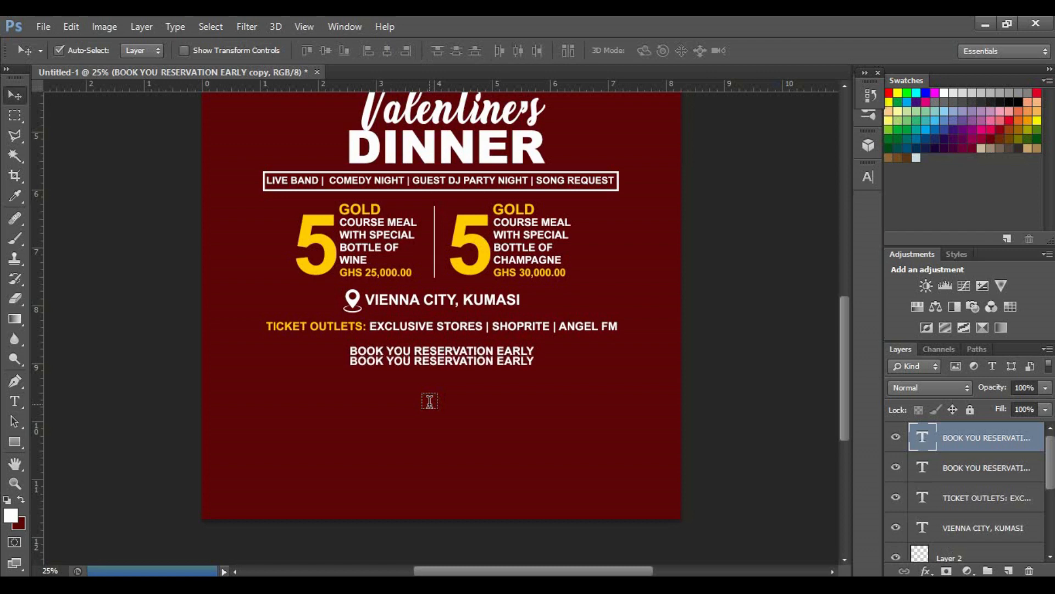
key(shift+Down)
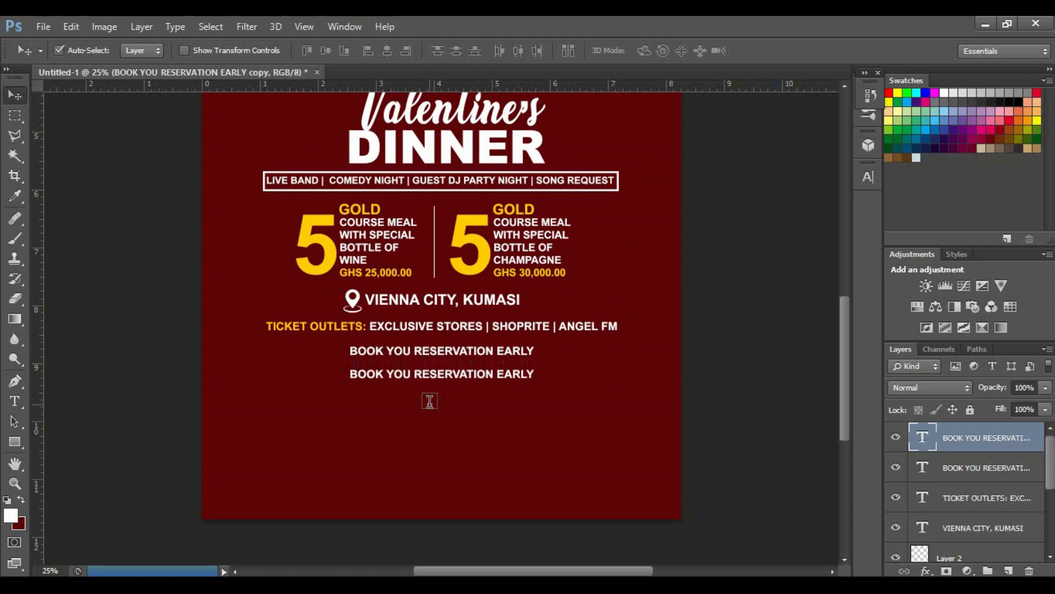
Replace the copied line's text with "FOR TICKET AND MORE INFO CONTACT:" and add two phone numbers separated by "|" on a second line
key(t)
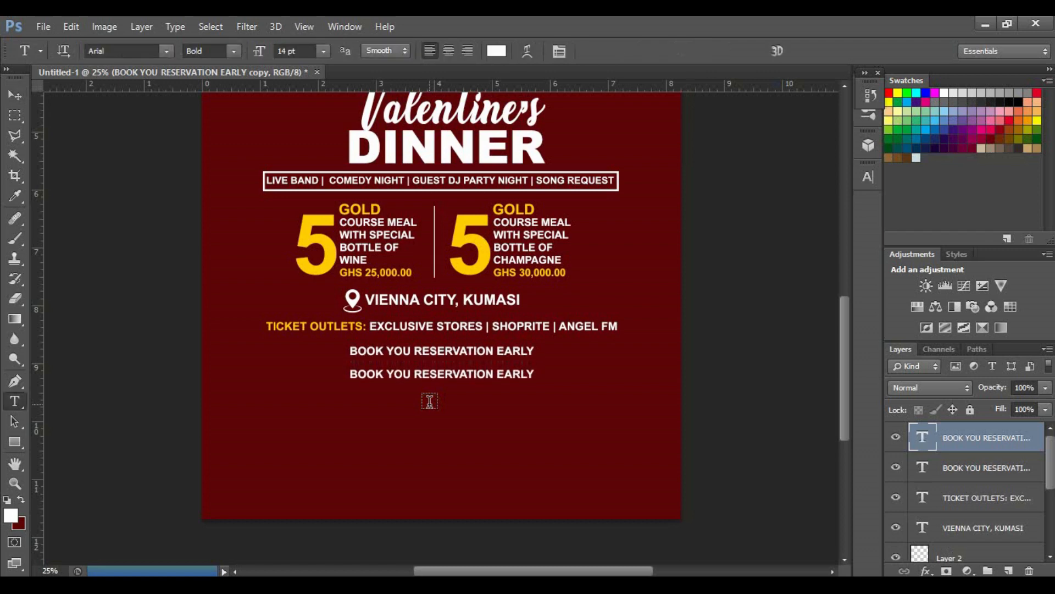
triple_click(453, 375)
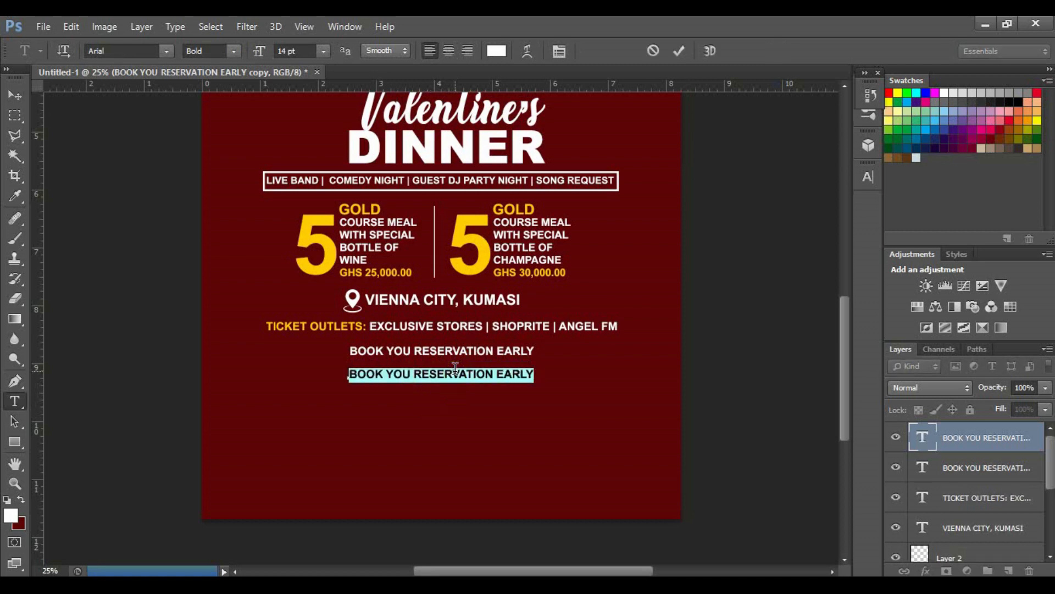
text(FOR TICKET)
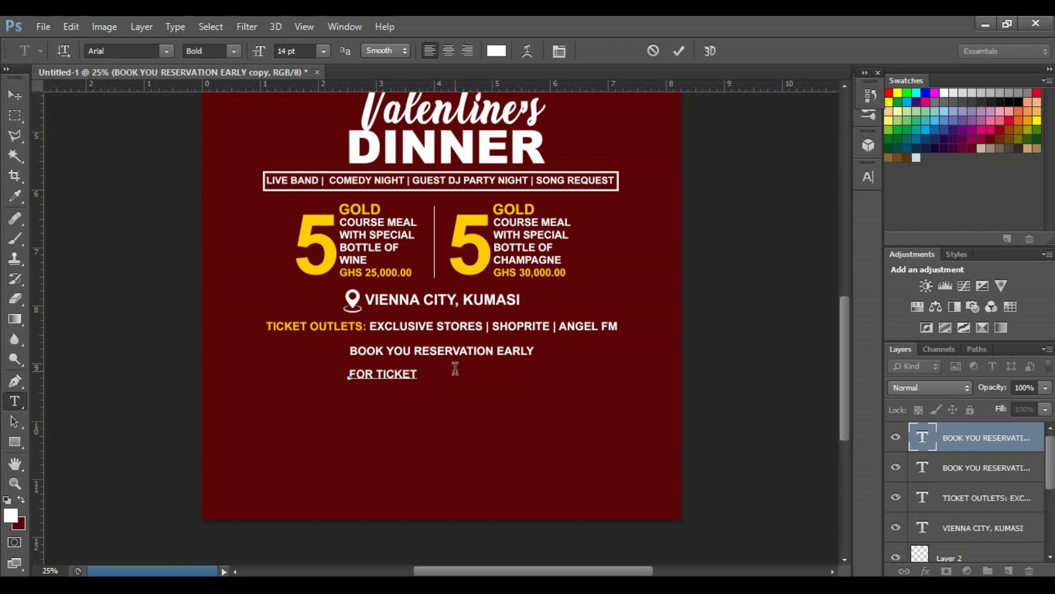
text( AN)
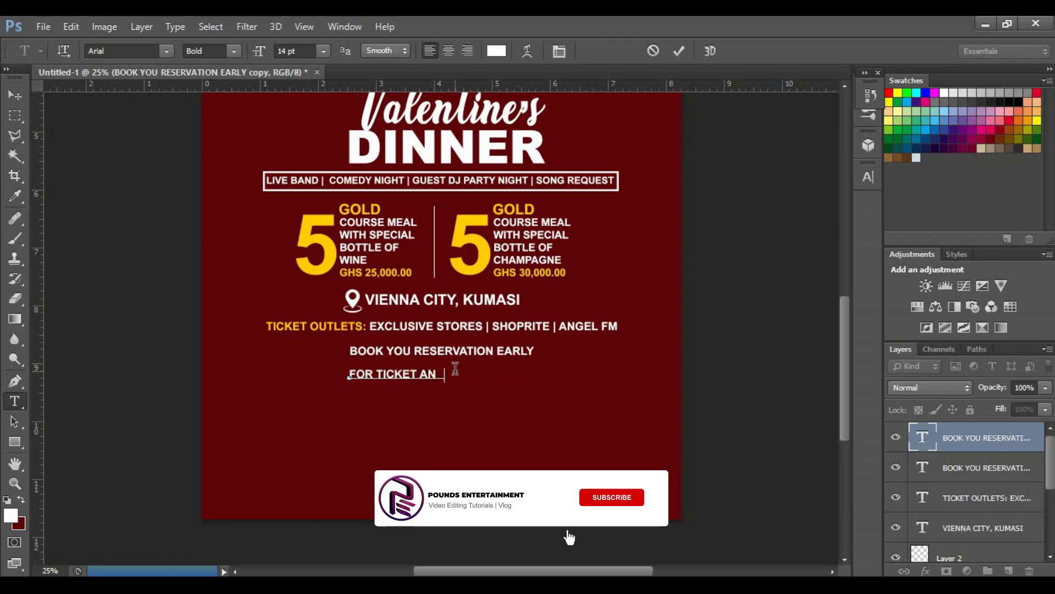
text(D MOR E )
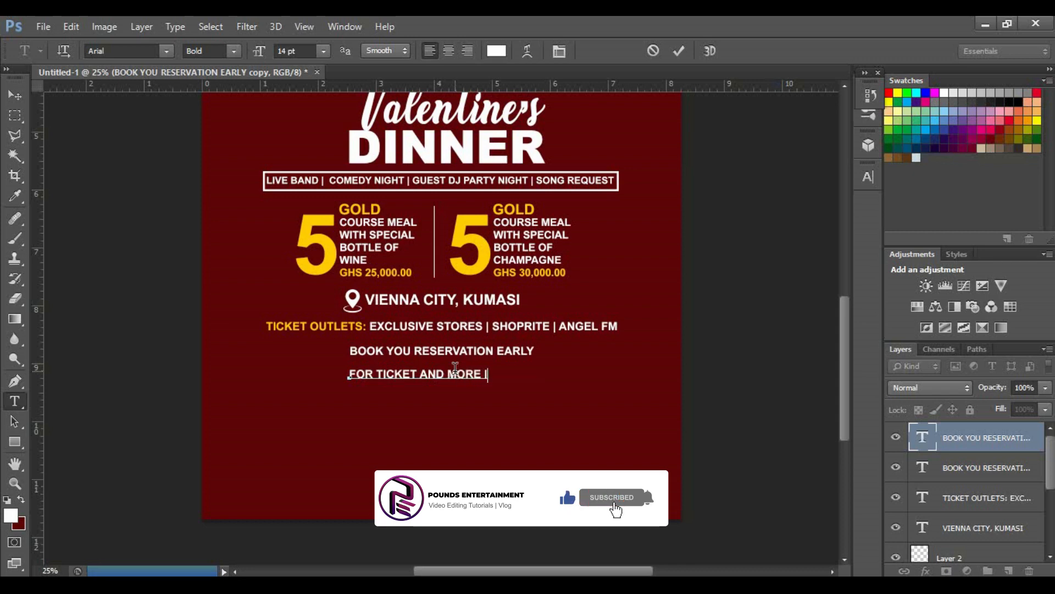
text(INFO CONTACT:)
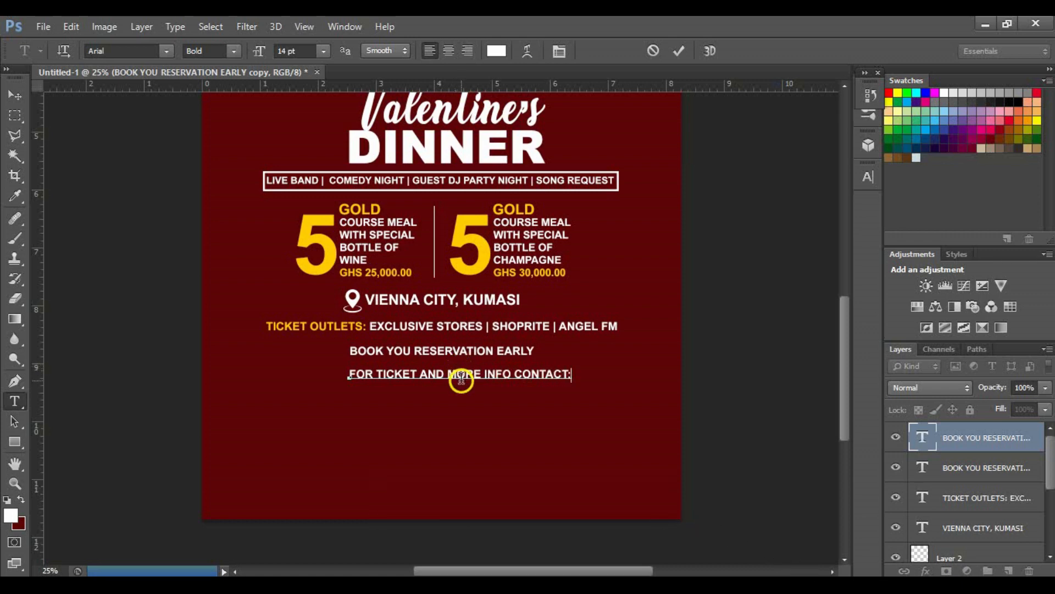
click(541, 375)
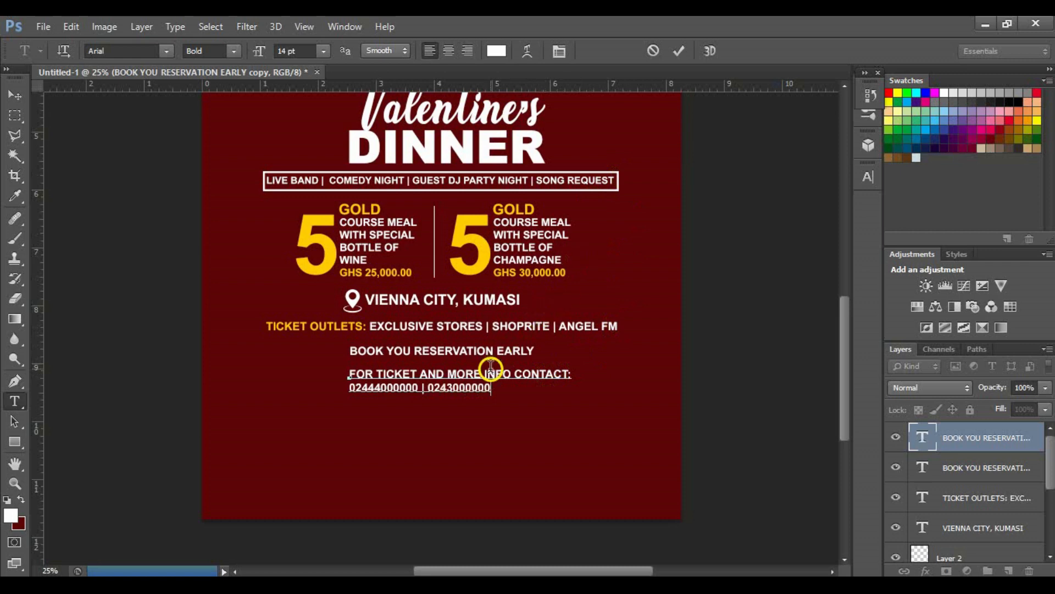
Center-align both lines of the contact text and move the block to the middle beneath the reservation line
triple_click(482, 388)
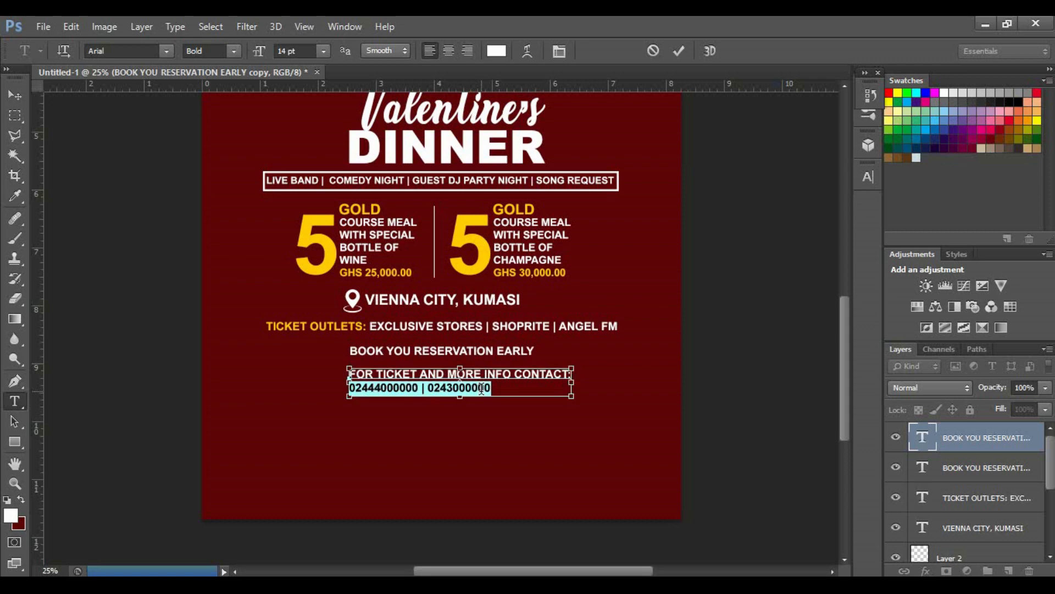
key(ctrl+a)
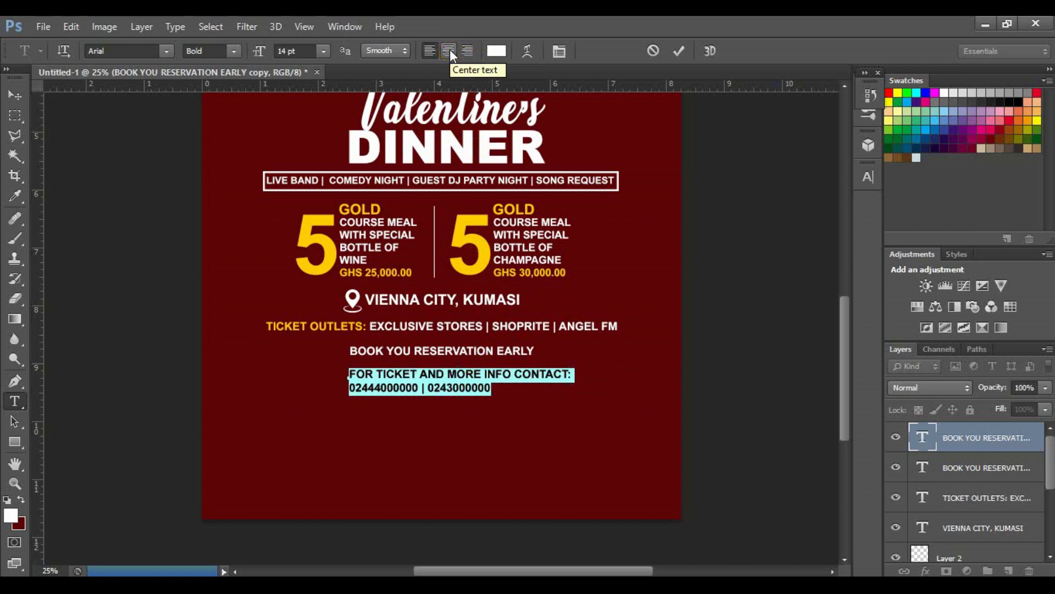
click(449, 51)
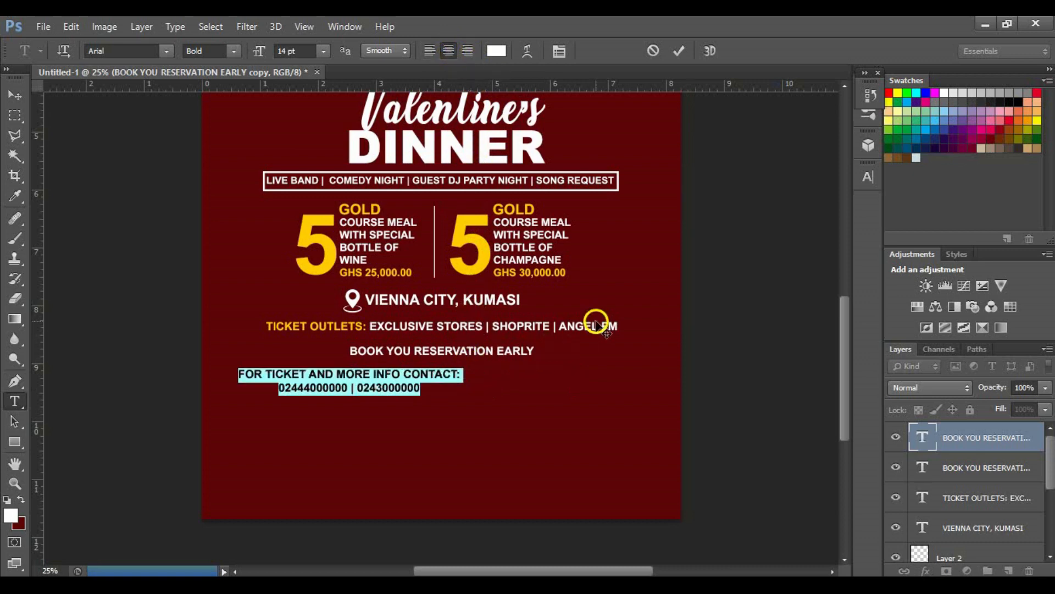
drag(431, 437, 516, 430)
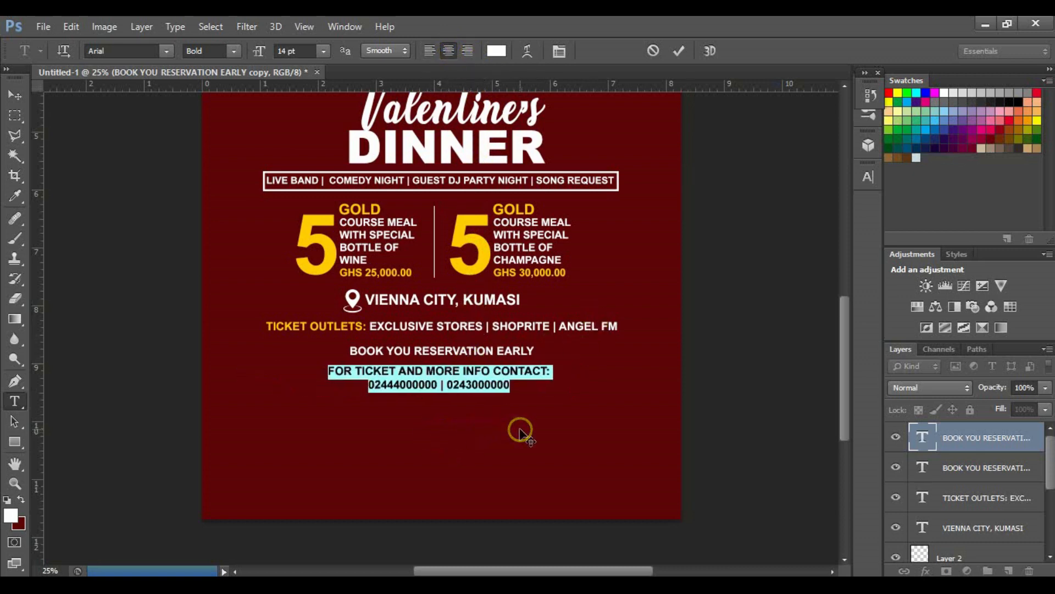
Enlarge the phone numbers in the contact text to 19 pt
click(513, 388)
drag(512, 388, 388, 386)
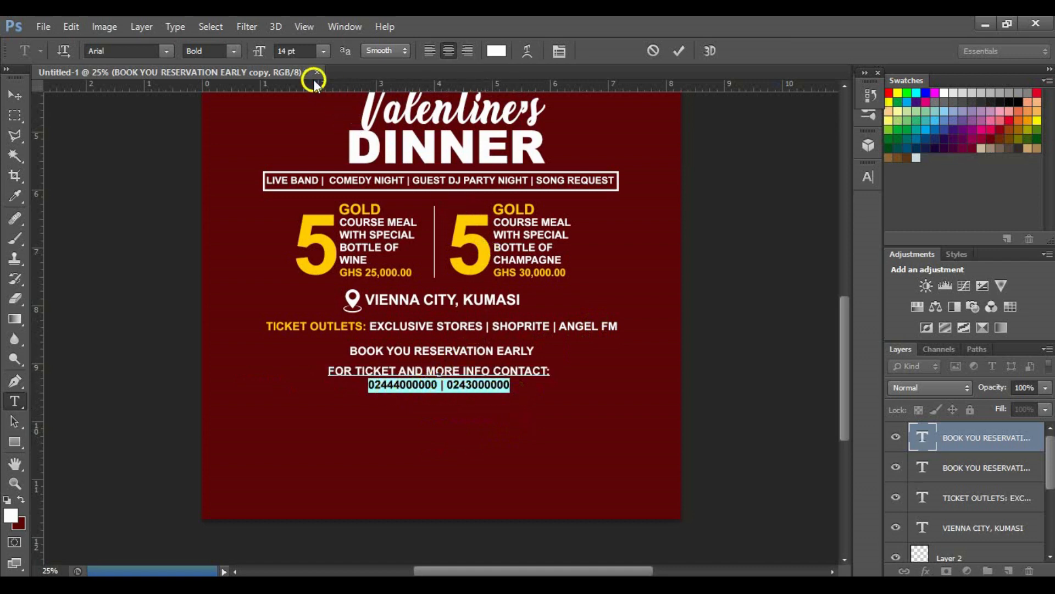
drag(252, 52, 262, 56)
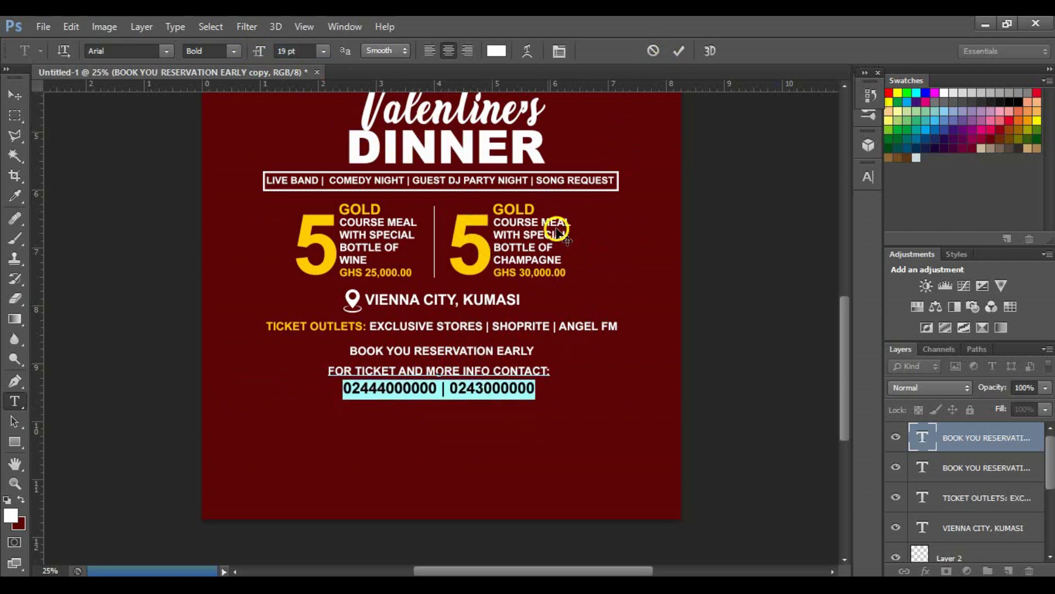
Color the "FOR TICKET AND MORE INFO CONTACT:" line yellow (#fecb00), sampled from the first package's "5"
triple_click(508, 371)
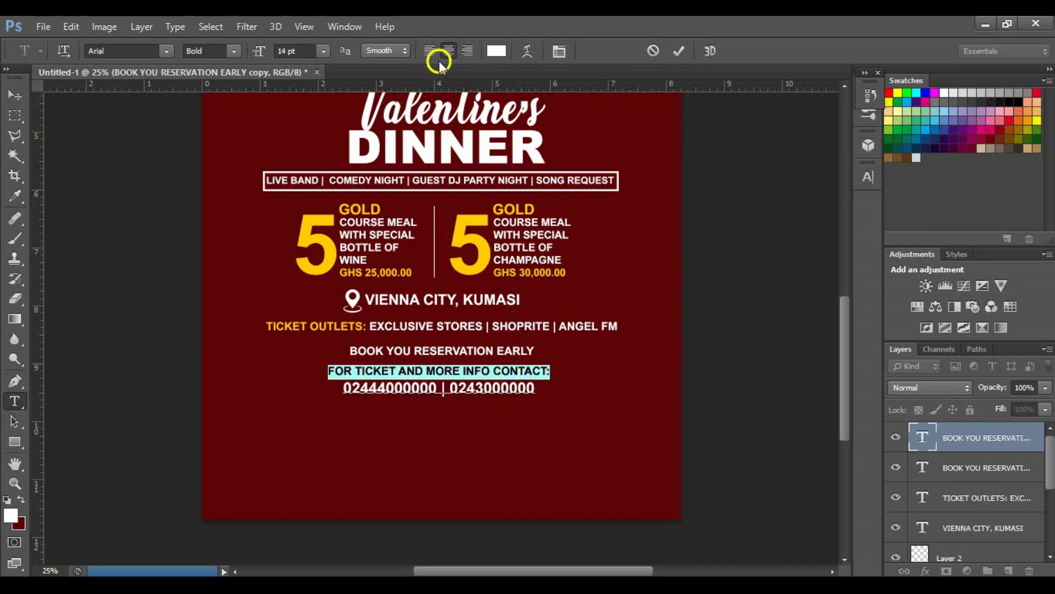
click(497, 51)
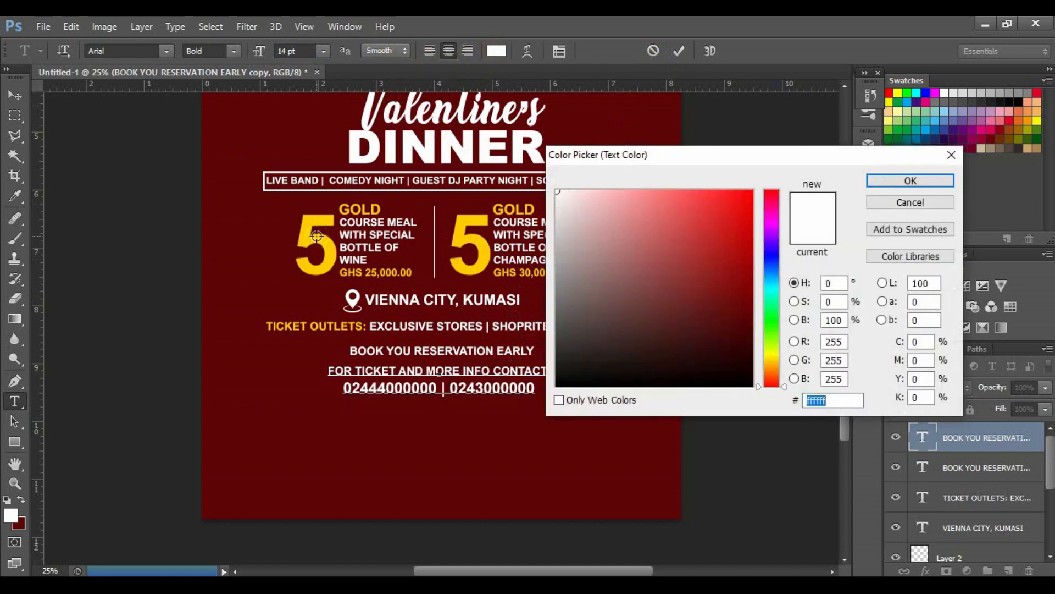
click(313, 237)
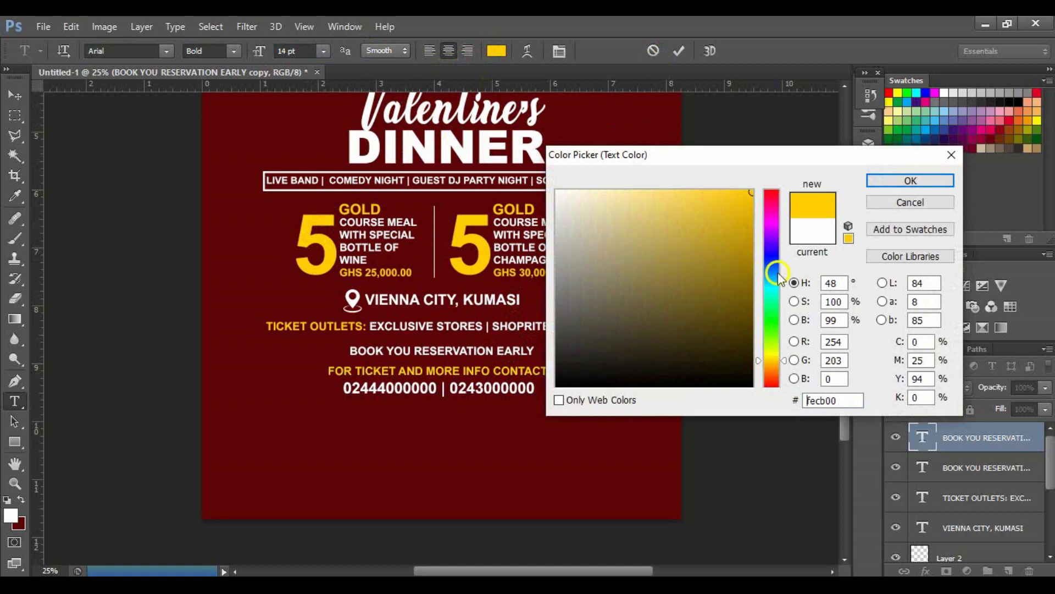
click(905, 179)
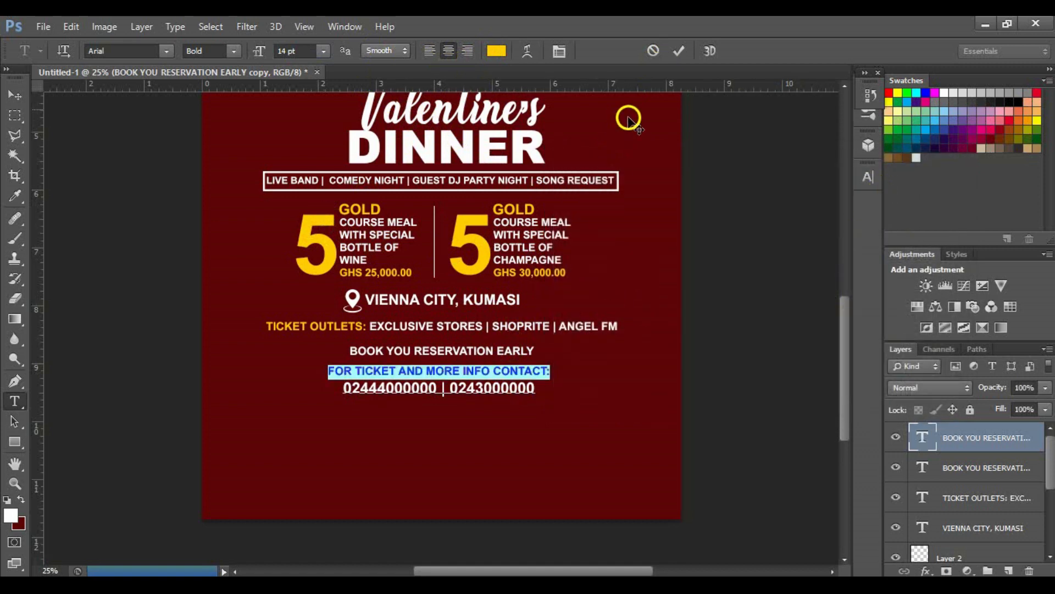
Add the white text line "DRESS CODE: SEMI FORMAL (A TOUCH OF RED)" centered beneath the phone numbers
click(679, 53)
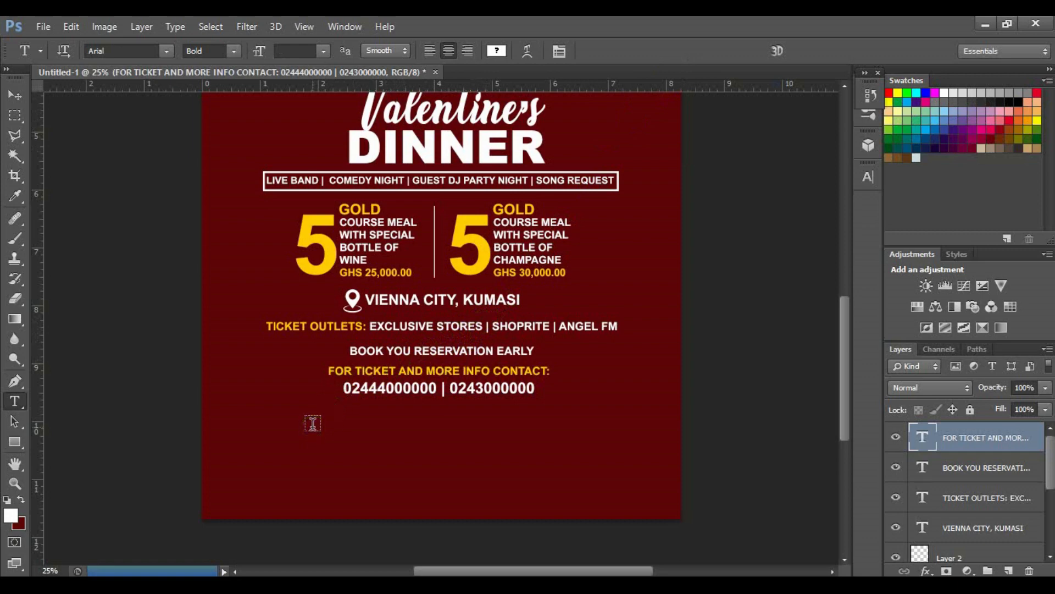
key(ctrl+minus)
key(ctrl+plus)
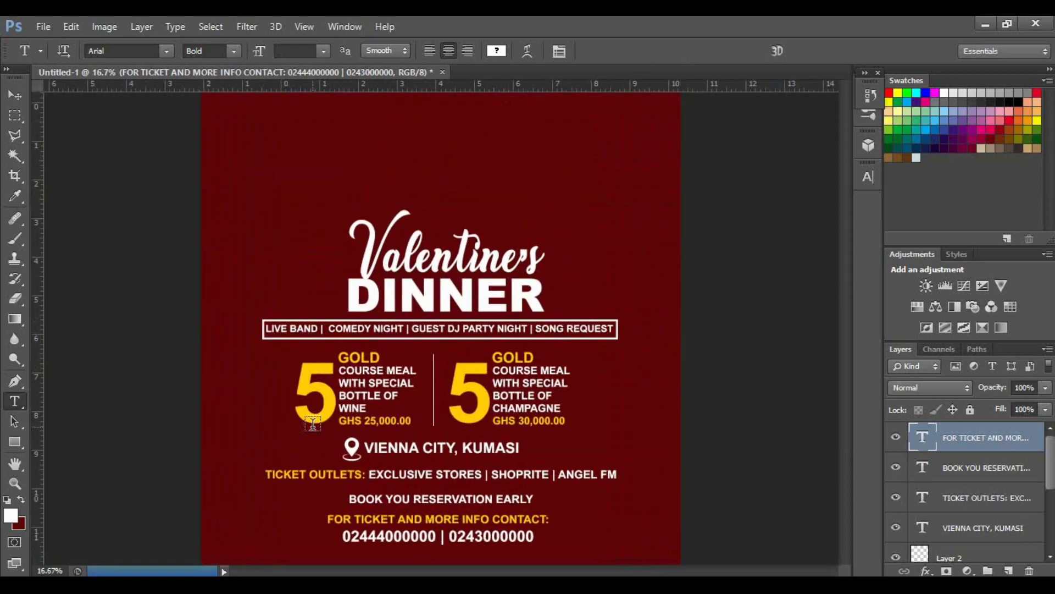
scroll(319, 406, down, 10)
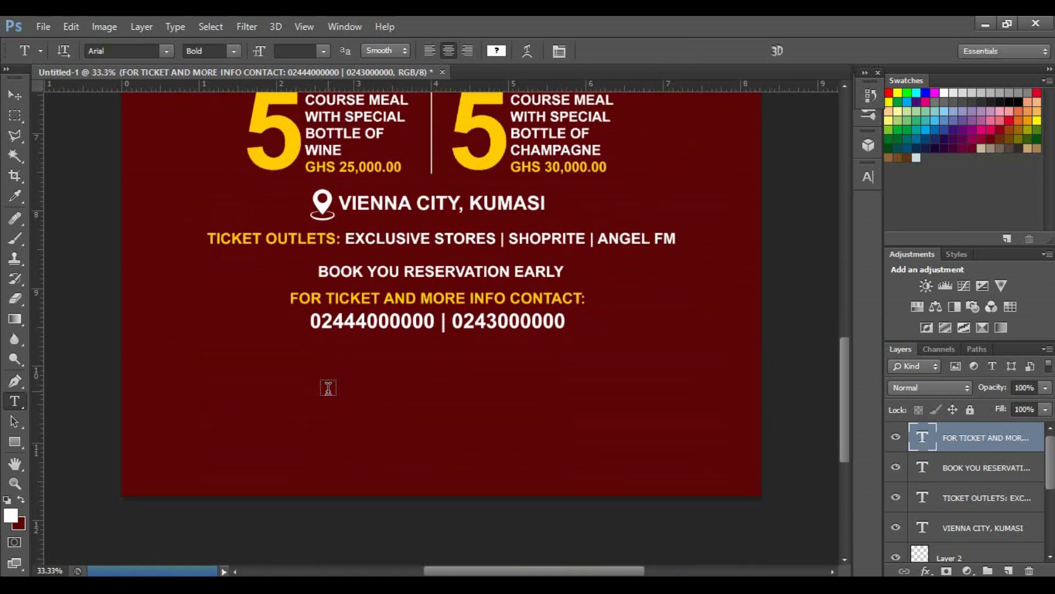
click(240, 384)
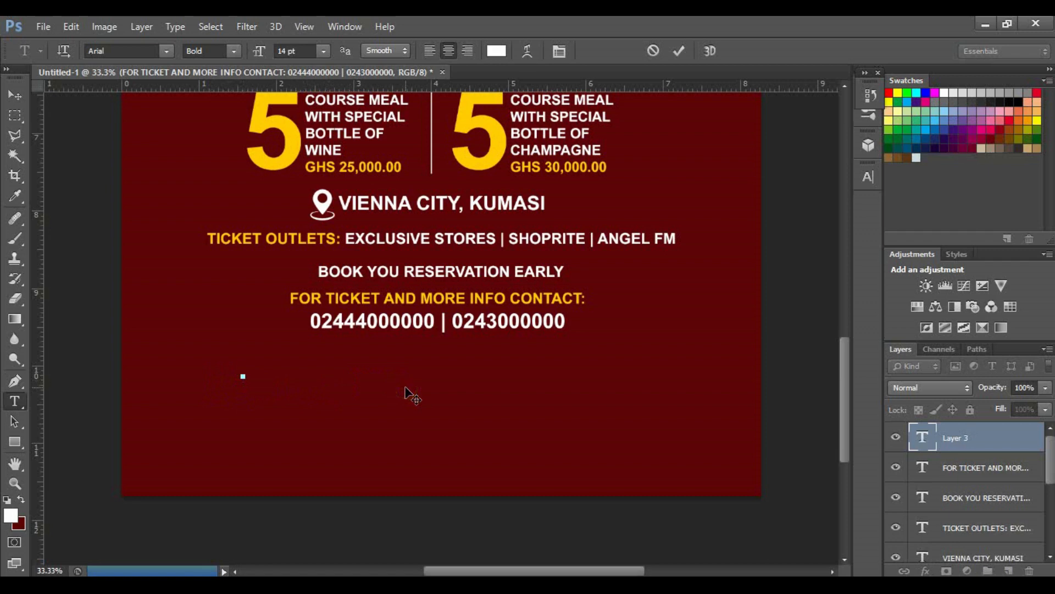
text(DRESS CODE)
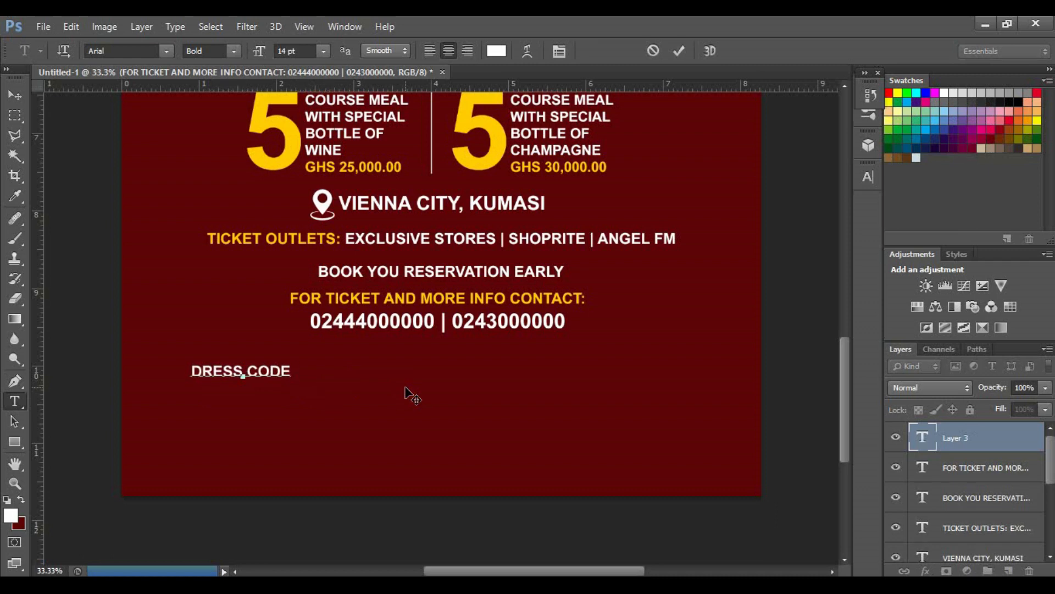
key(BackSpace)
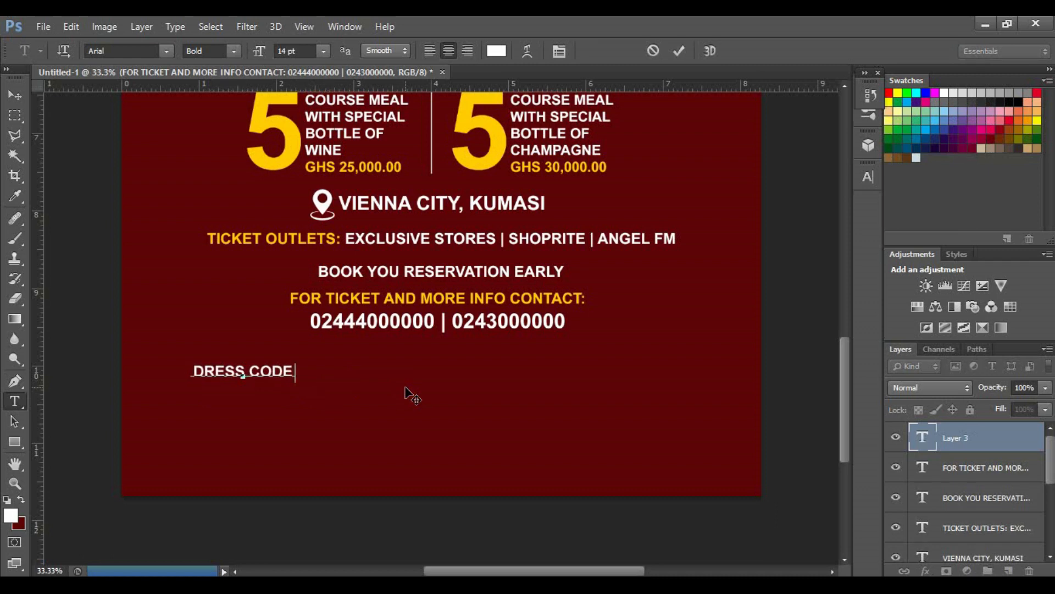
text(: SEMI)
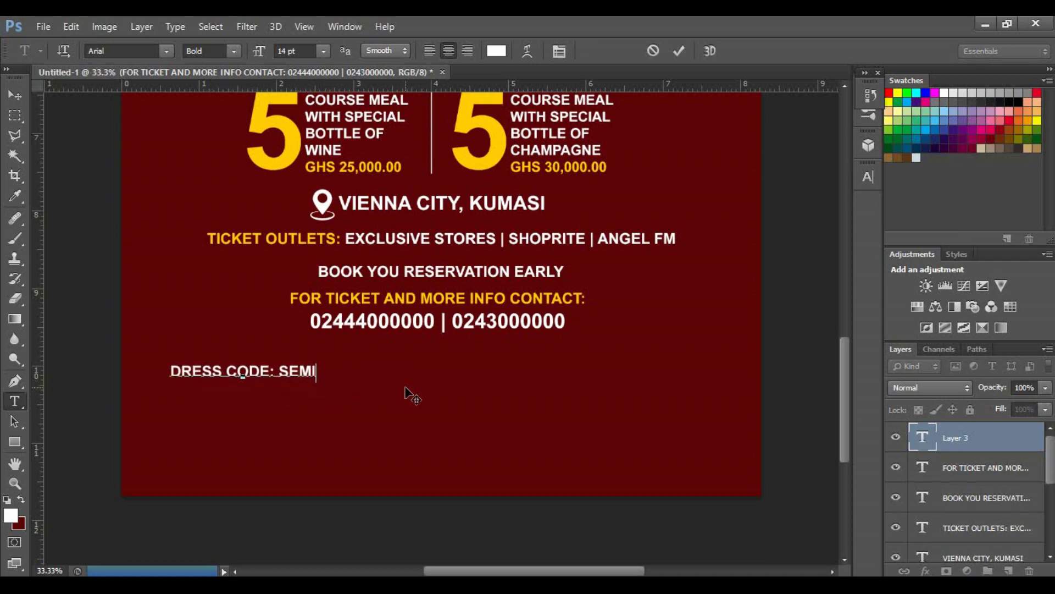
text( FORMAL)
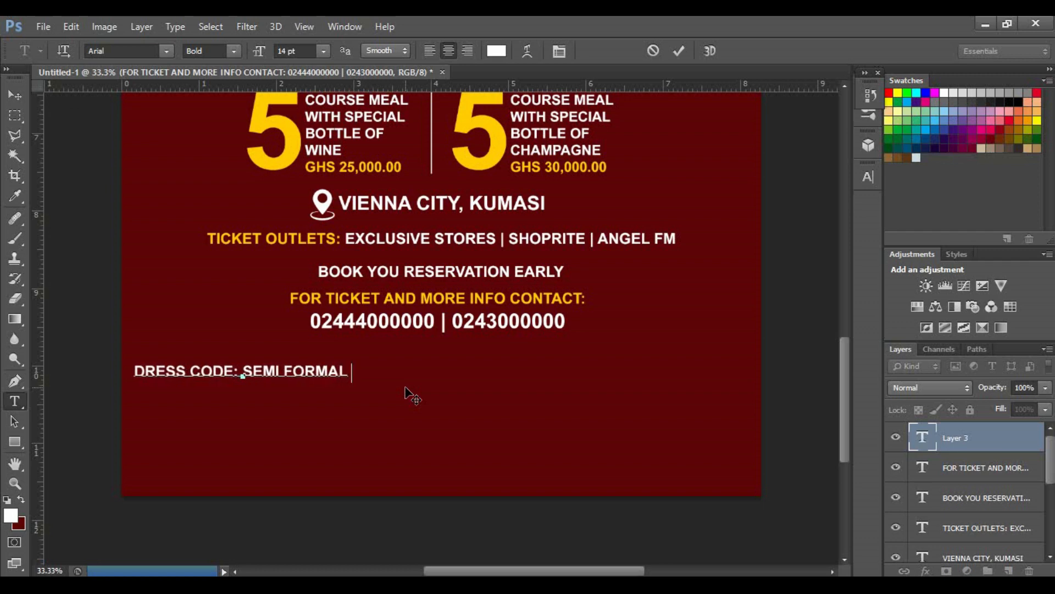
text( (A TOUCH)
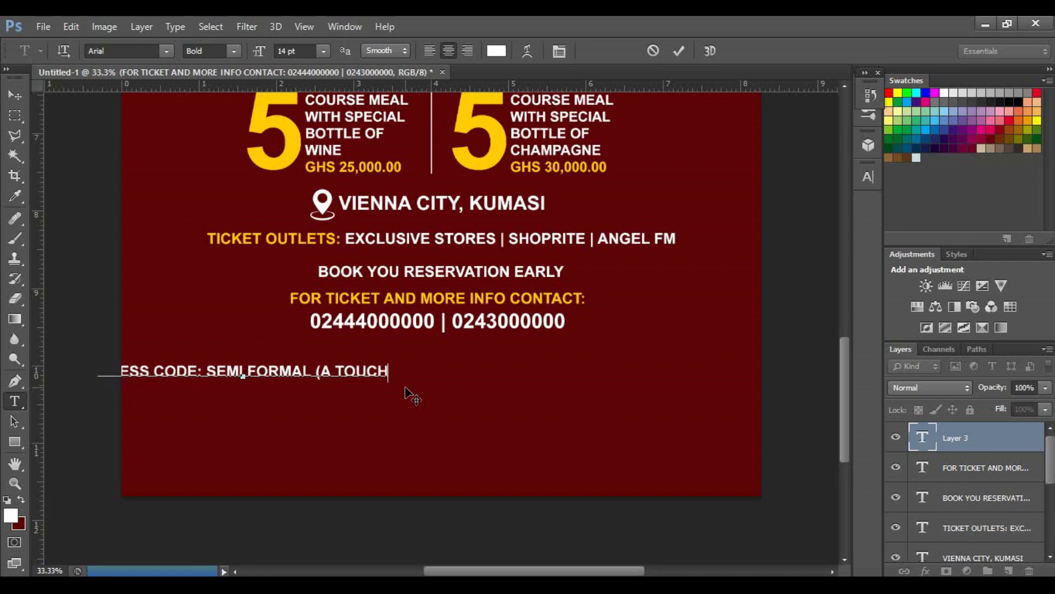
text( OF RED)
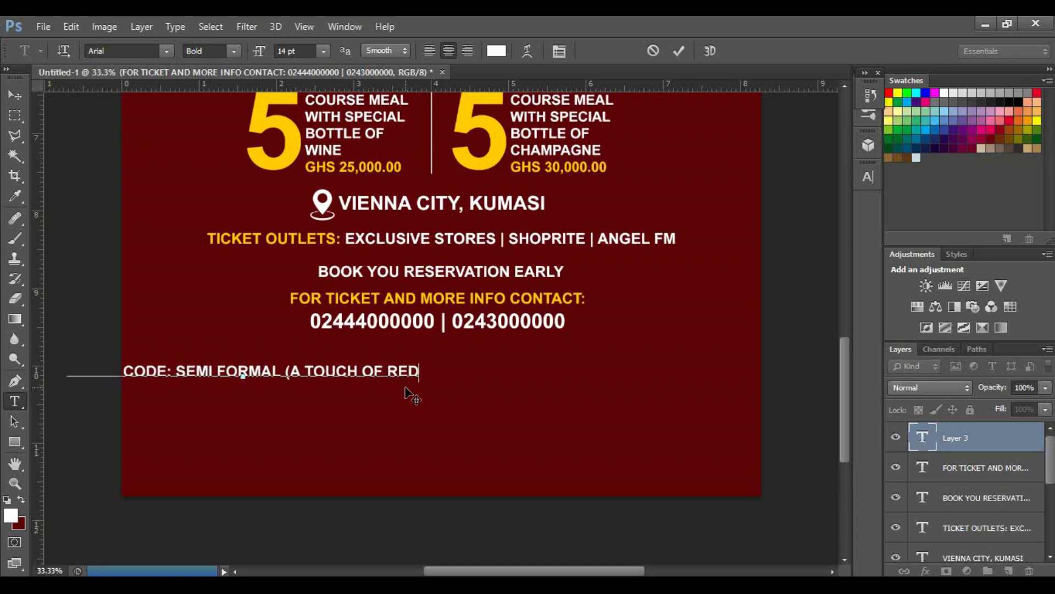
text())
drag(403, 398, 596, 393)
key(BackSpace)
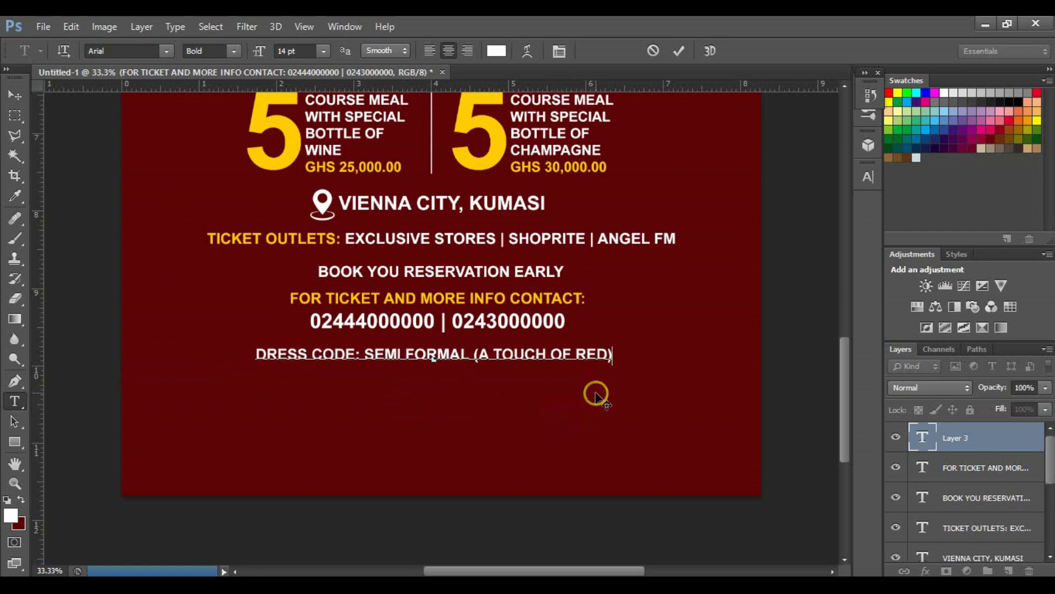
click(679, 51)
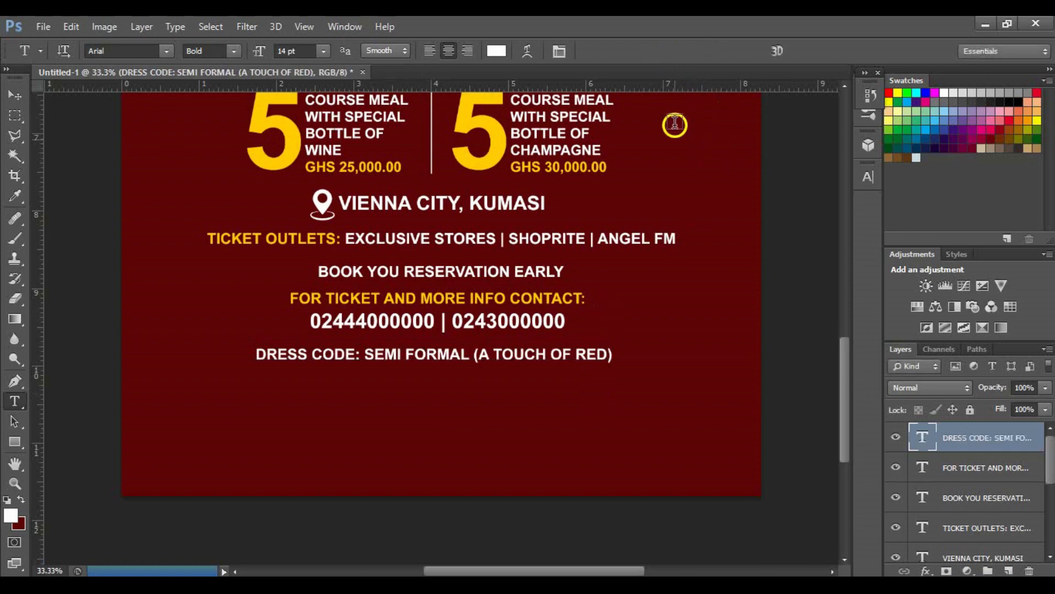
Move all layers except the background down together until the dress code line sits near the flyer's bottom edge
key(ctrl+minus)
key(ctrl+minus)
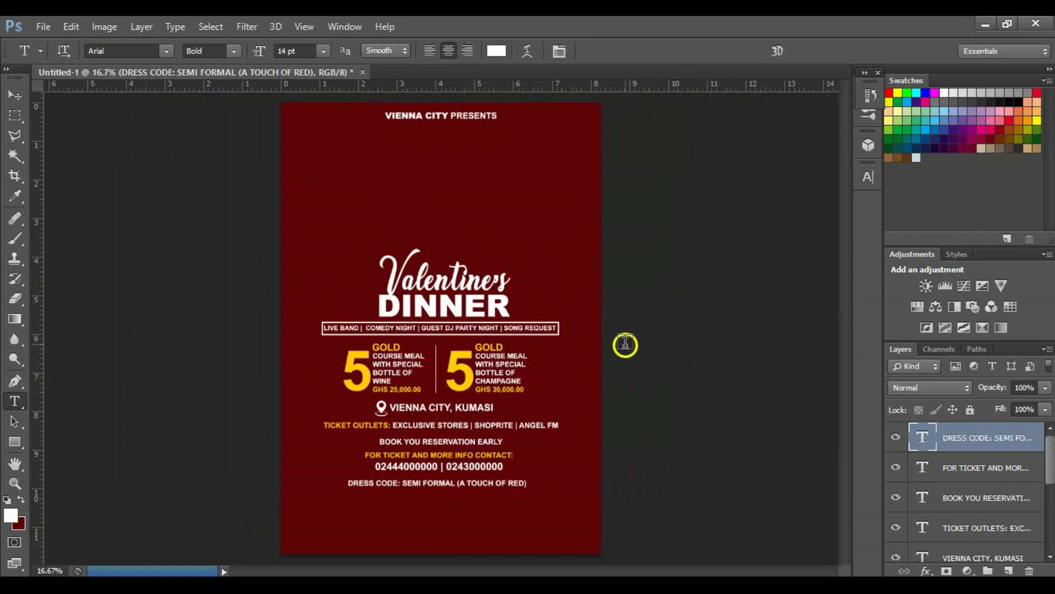
mouse_move(1047, 455)
mouse_down()
mouse_move(1048, 508)
mouse_move(1048, 437)
mouse_up()
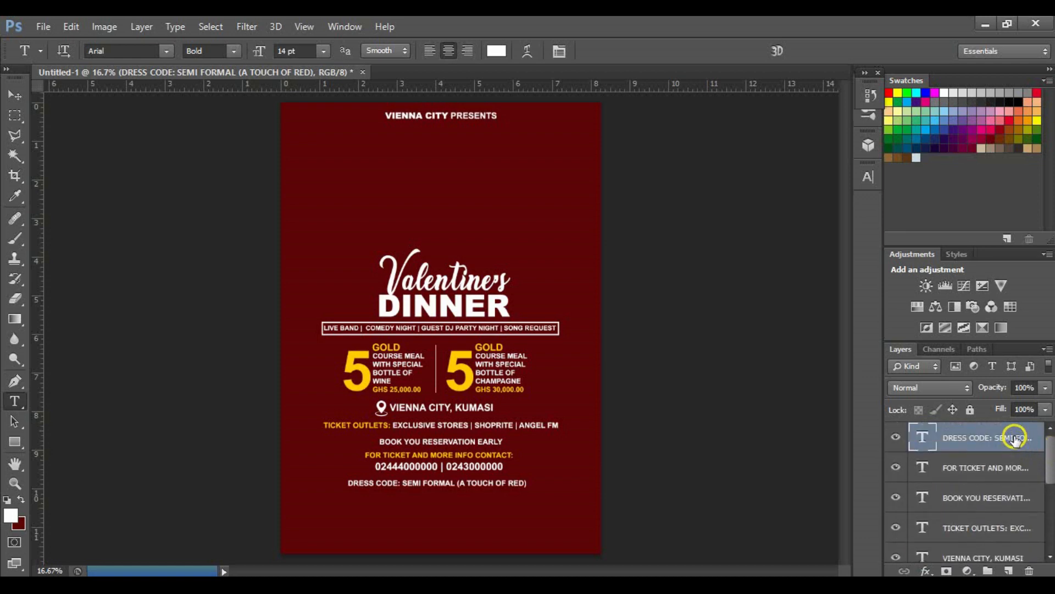
drag(1049, 460, 1048, 521)
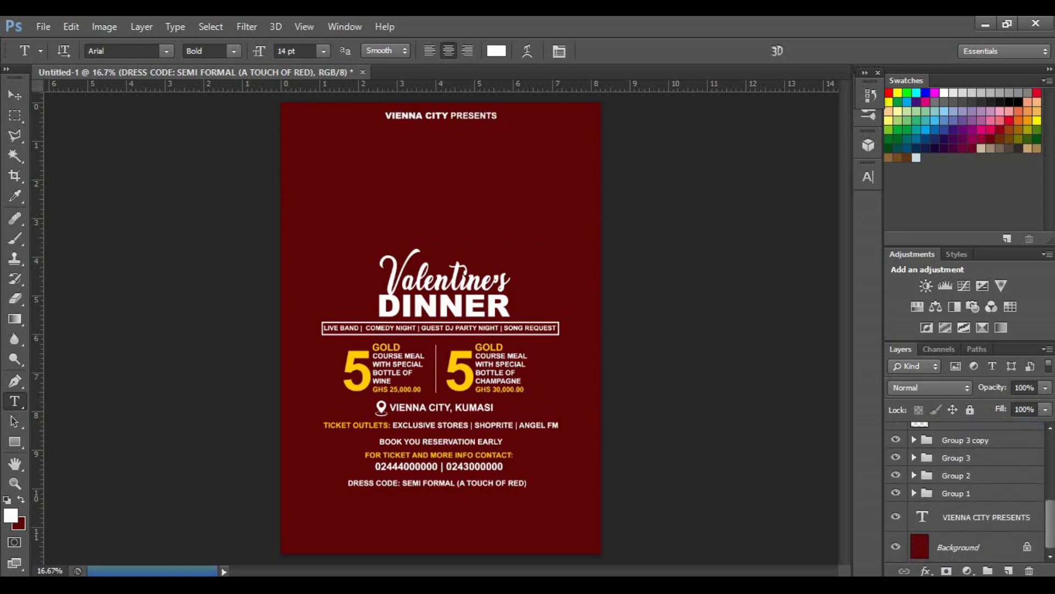
shift+click(999, 519)
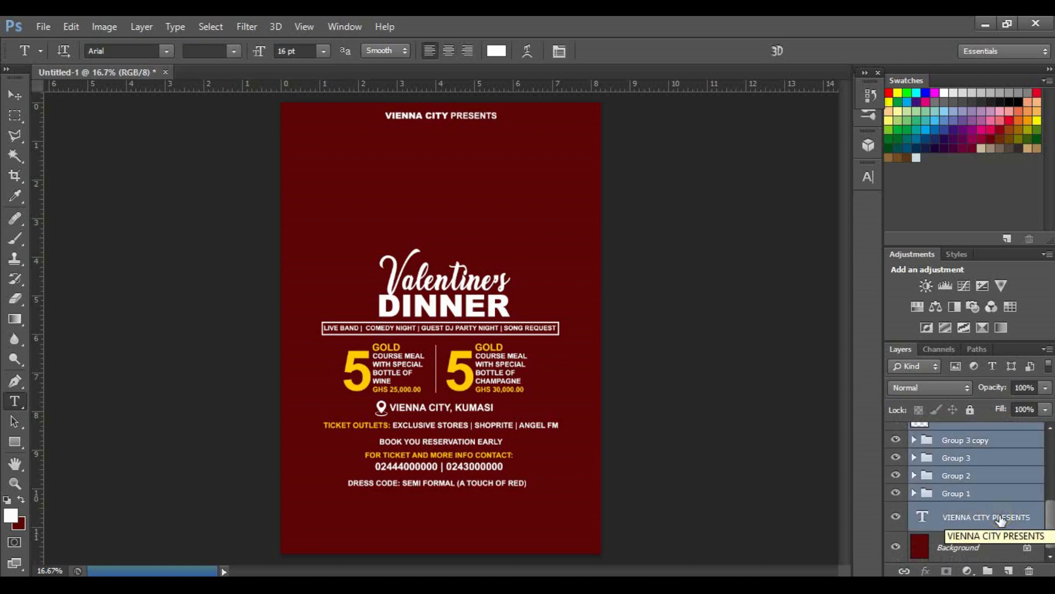
key(v)
key(shift+Down)
key(shift+Down)
key(shift+Down)
key(shift+Down)
key(shift+Down)
key(shift+Down)
key(shift+Down)
key(shift+Down)
key(shift+Down)
key(shift+Down)
key(shift+Down)
key(shift+Down)
key(shift+Down)
key(shift+Down)
key(shift+Down)
key(shift+Down)
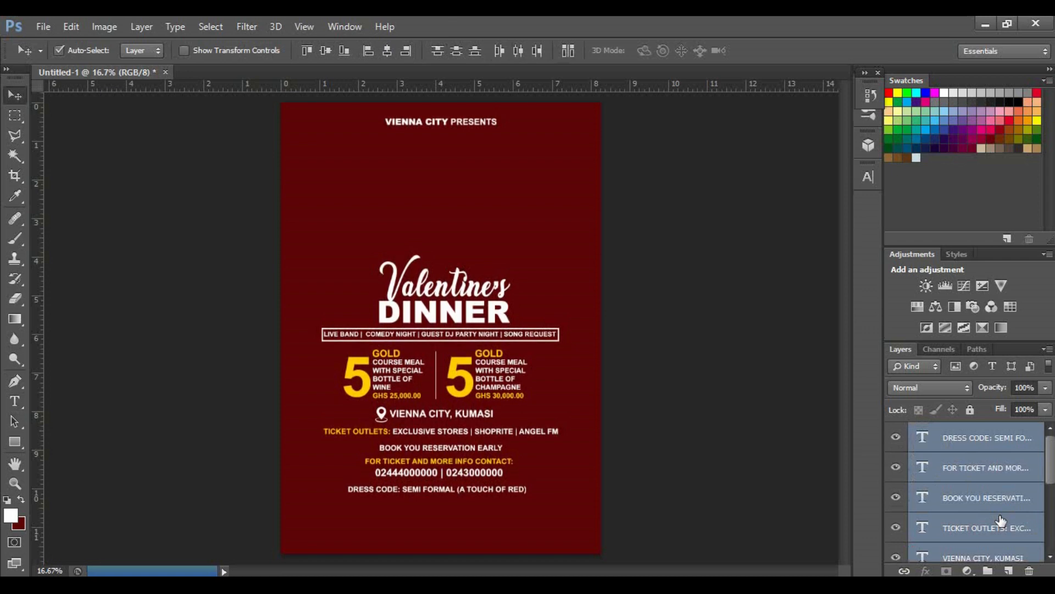
key(shift+Down)
key(shift+Down)
key(shift+Down)
key(shift+Down)
key(shift+Down)
key(shift+Down)
key(shift+Down)
key(shift+Down)
key(shift+Down)
key(shift+Down)
key(shift+Down)
key(shift+Down)
key(shift+Down)
key(shift+Down)
key(shift+Down)
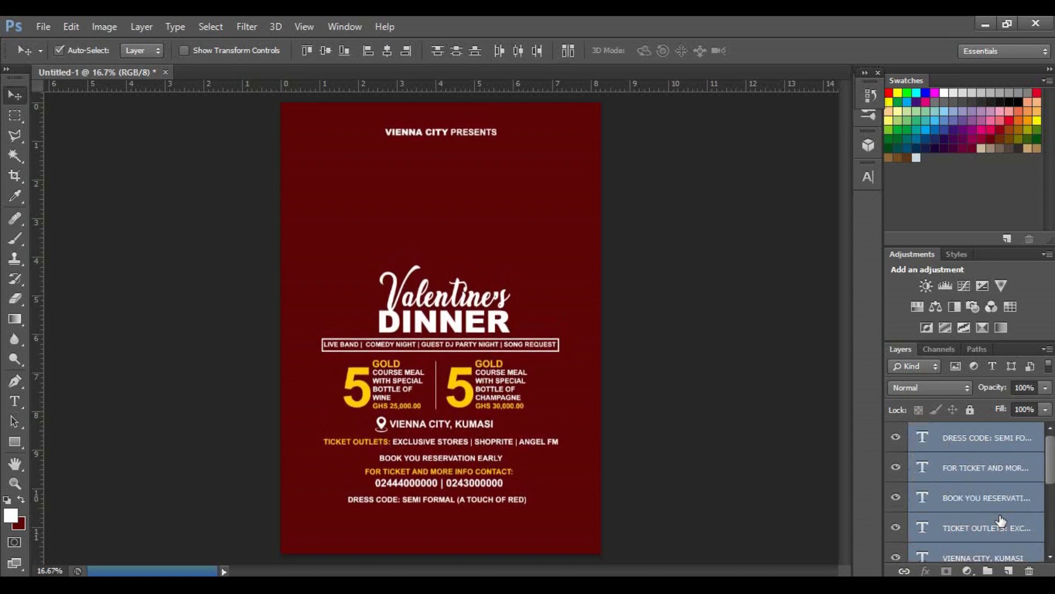
key(shift+Down)
key(shift+Down)
key(shift+Down)
key(shift+Down)
key(shift+Down)
key(shift+Down)
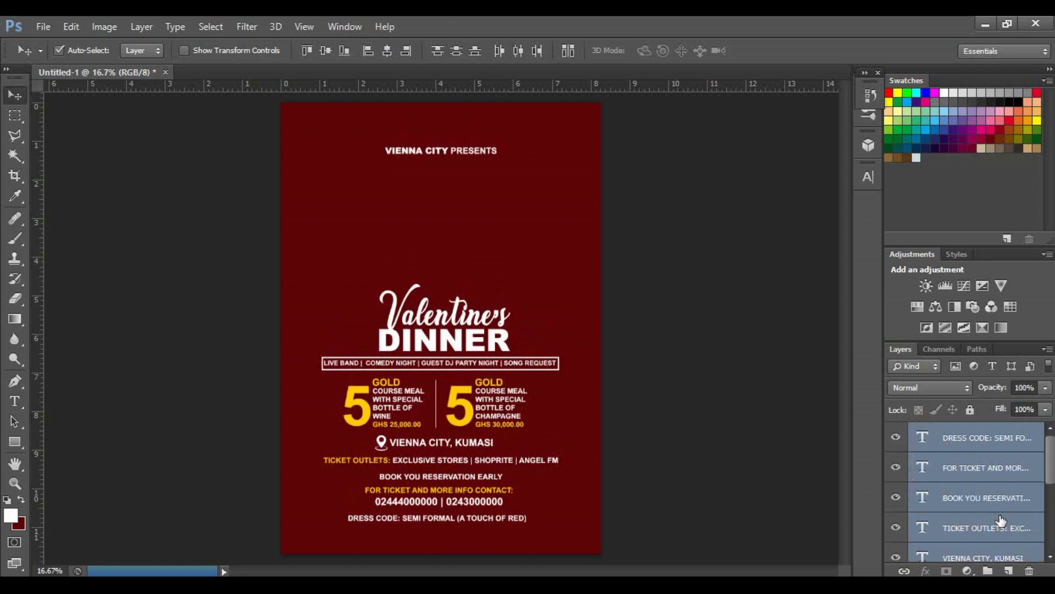
key(shift+Down)
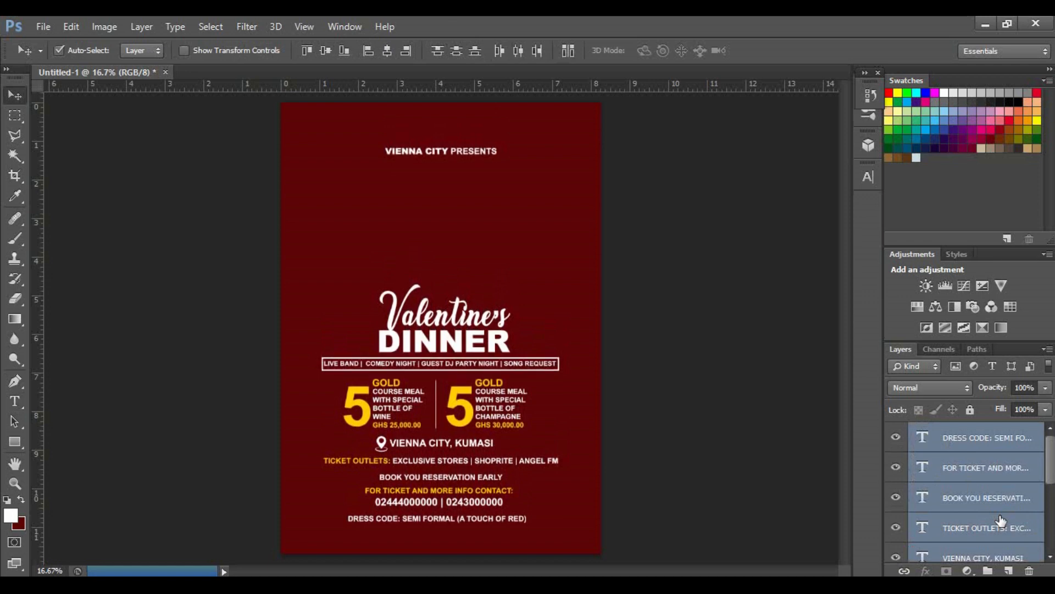
Move only the "VIENNA CITY PRESENTS" line back up close to the flyer's top edge
click(650, 240)
click(431, 158)
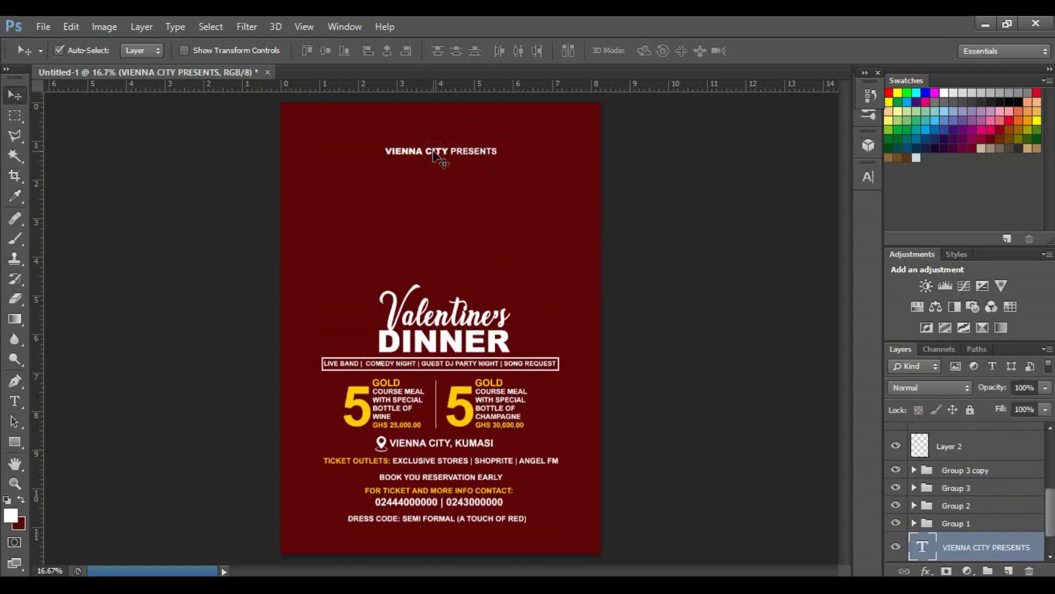
key(shift+Up)
key(shift+Up)
key(shift+Up)
key(shift+Up)
key(shift+Up)
key(shift+Up)
key(shift+Up)
key(shift+Up)
key(shift+Up)
key(shift+Up)
key(shift+Up)
key(shift+Up)
key(shift+Up)
key(shift+Up)
key(shift+Up)
key(shift+Up)
key(shift+Up)
key(shift+Up)
key(shift+Up)
key(shift+Up)
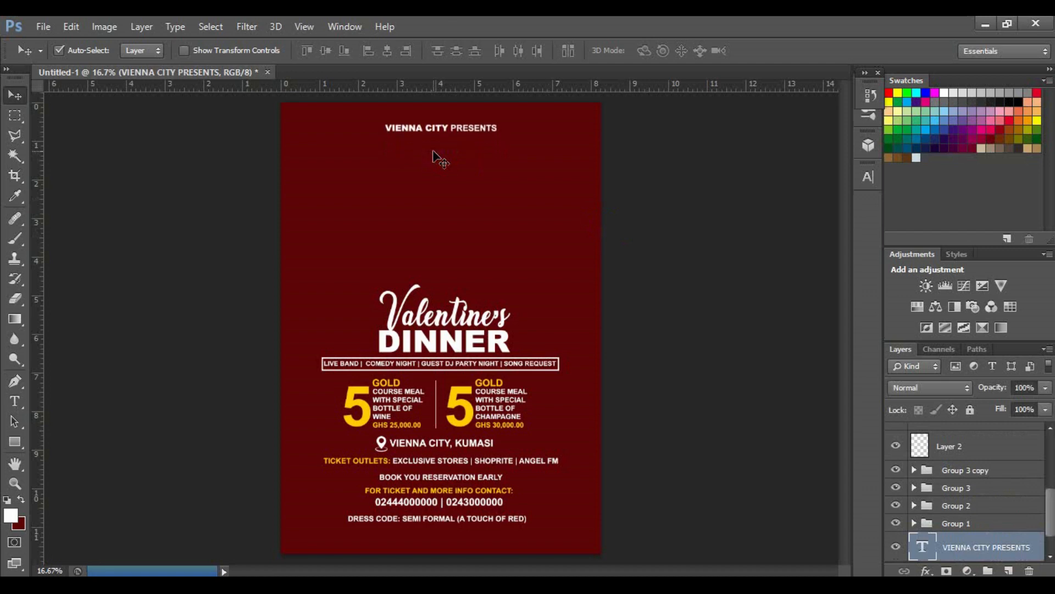
key(shift+Up)
key(shift+Up)
key(shift+Up)
key(shift+Up)
key(shift+Up)
key(shift+Up)
key(shift+Up)
key(shift+Up)
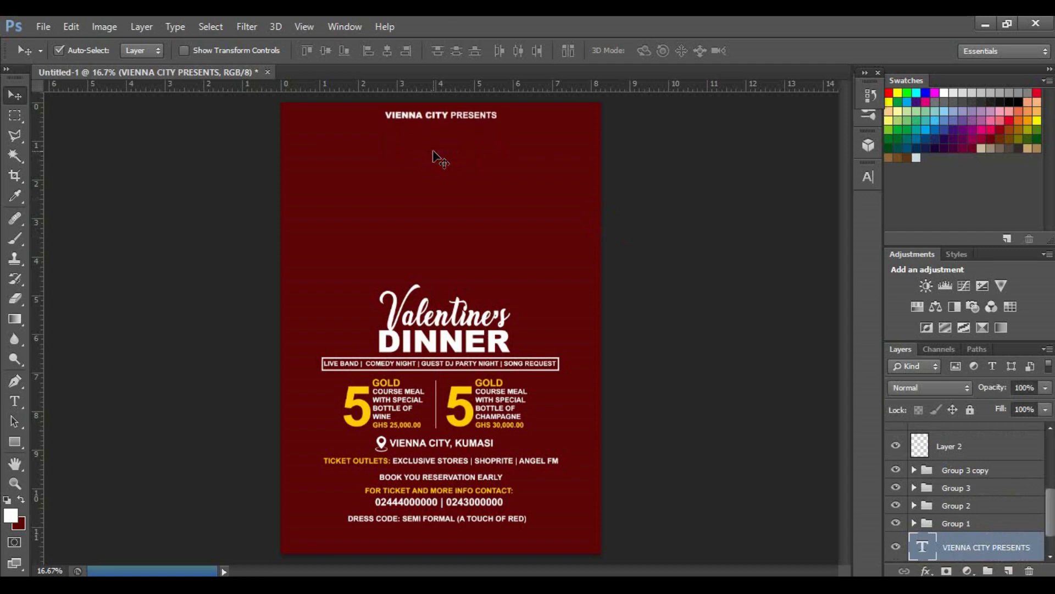
key(shift+Up)
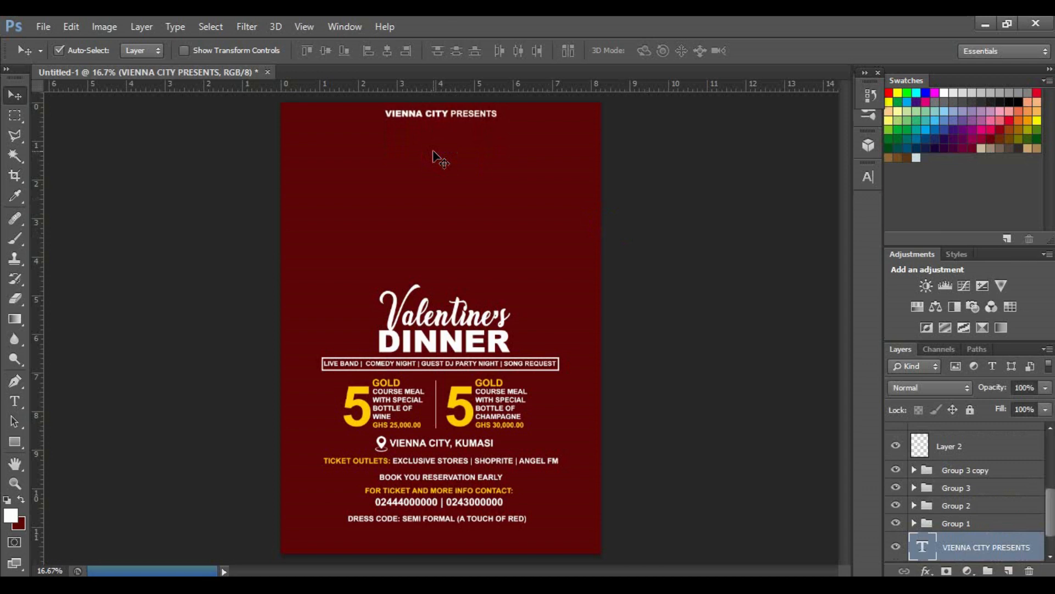
Draw a white rectangle strip about 2660 by 181 px across the flyer's full width below the dress code line
click(15, 443)
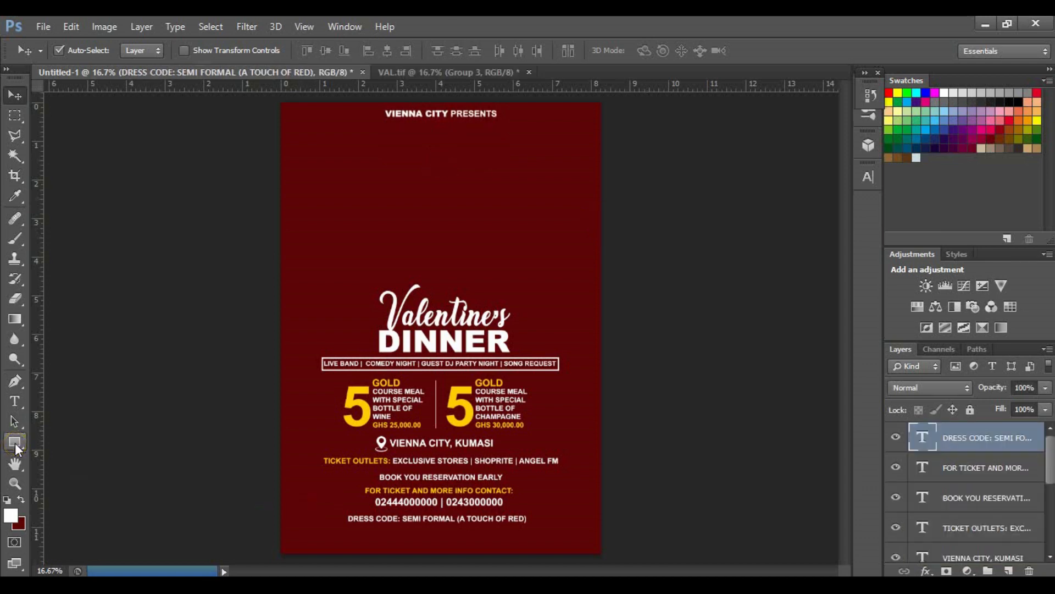
drag(15, 443, 81, 442)
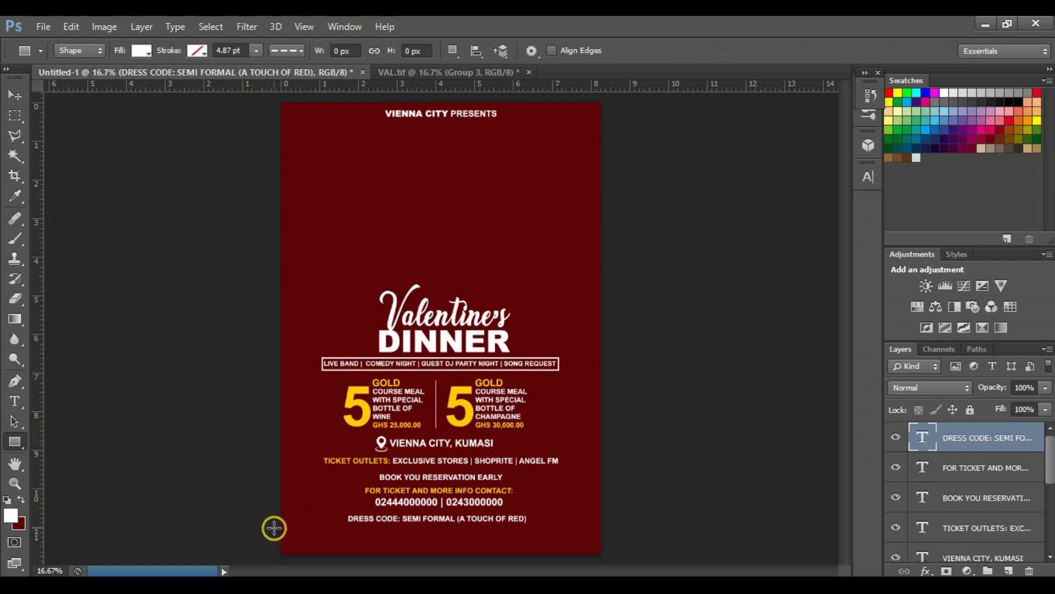
drag(270, 529, 615, 550)
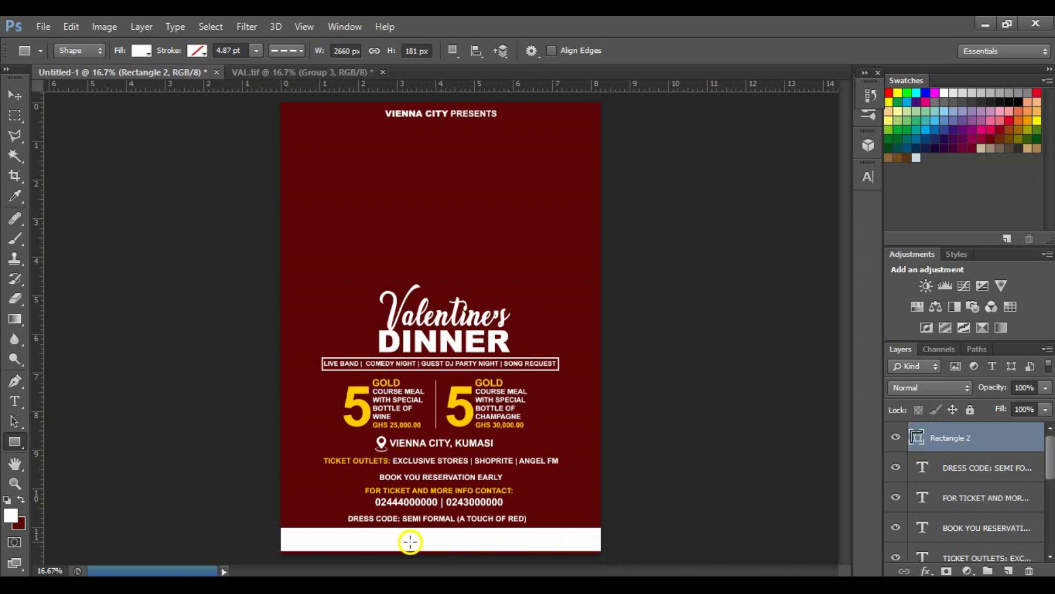
Add black (#000000) text "MEDIA SPONSORS" split over two lines at the left end of the white strip
key(t)
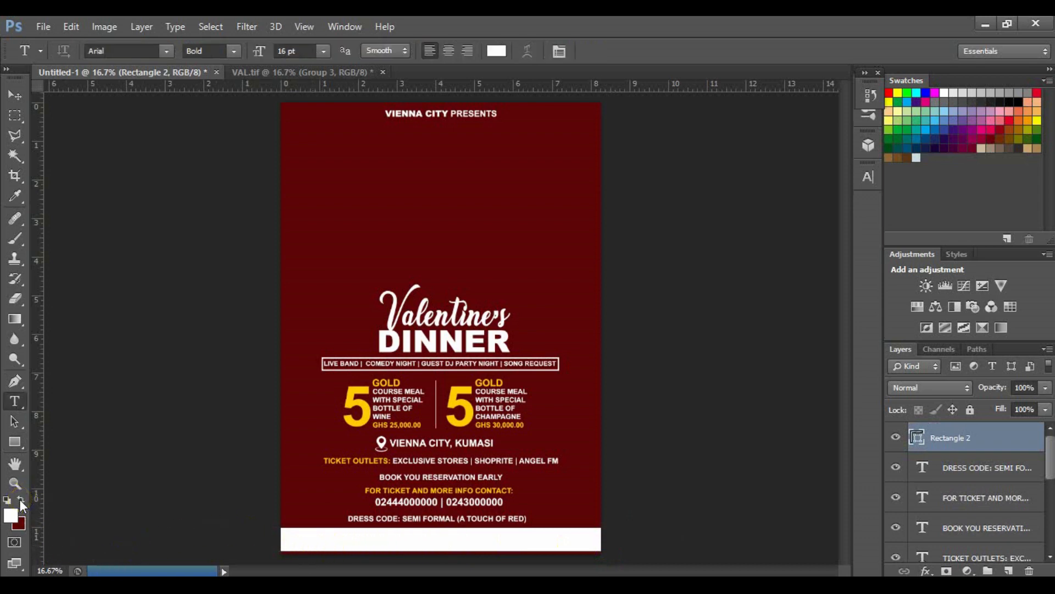
click(498, 51)
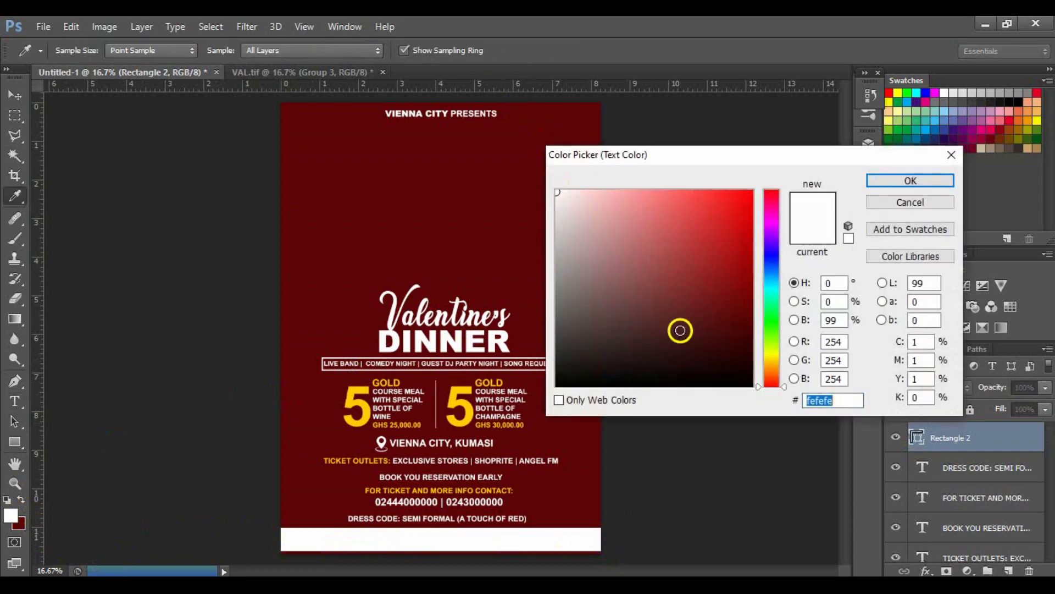
drag(737, 372, 773, 438)
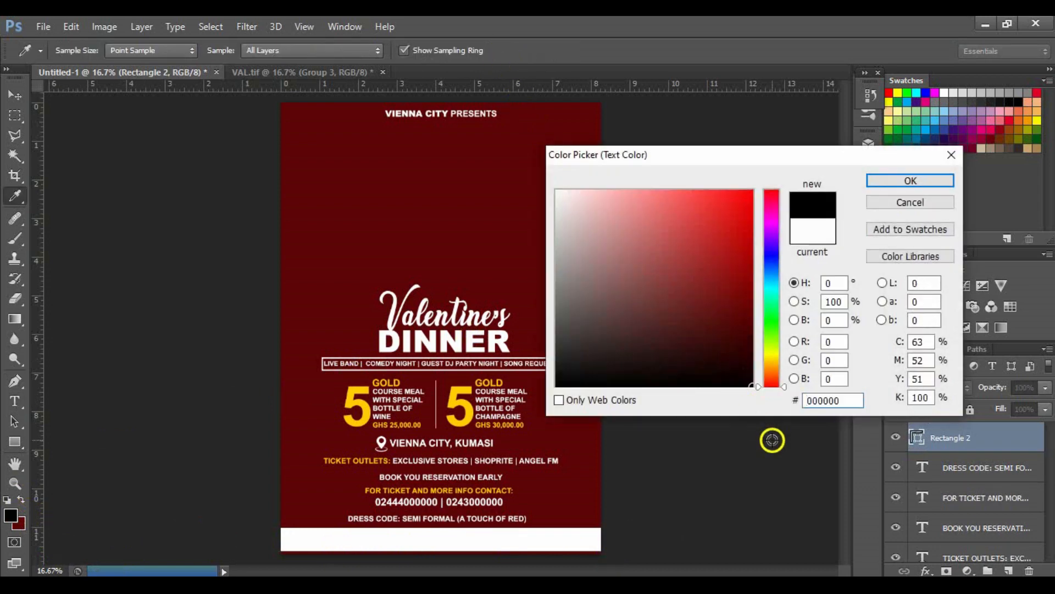
click(897, 185)
click(295, 540)
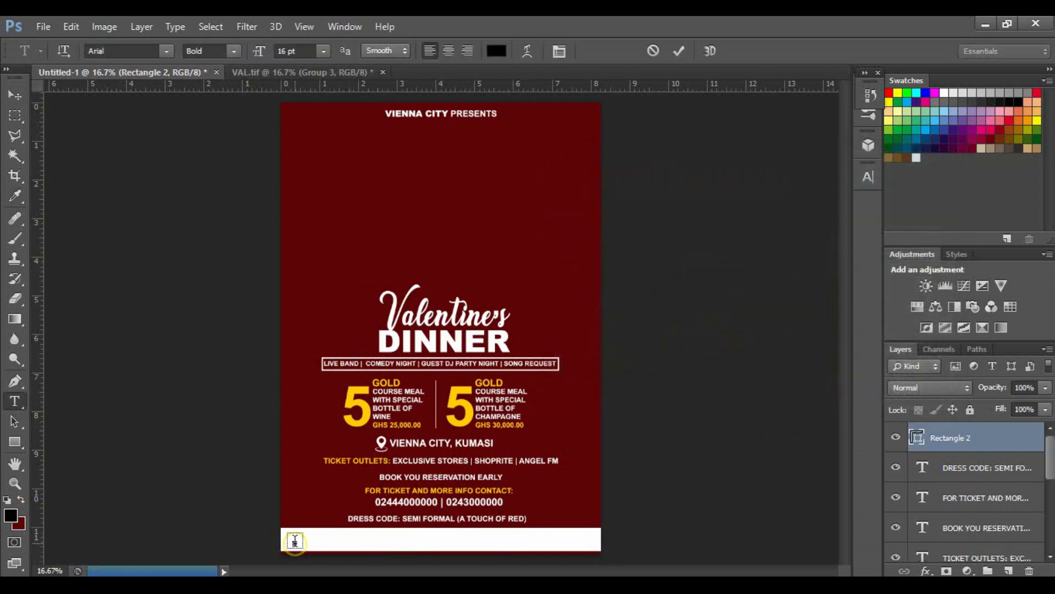
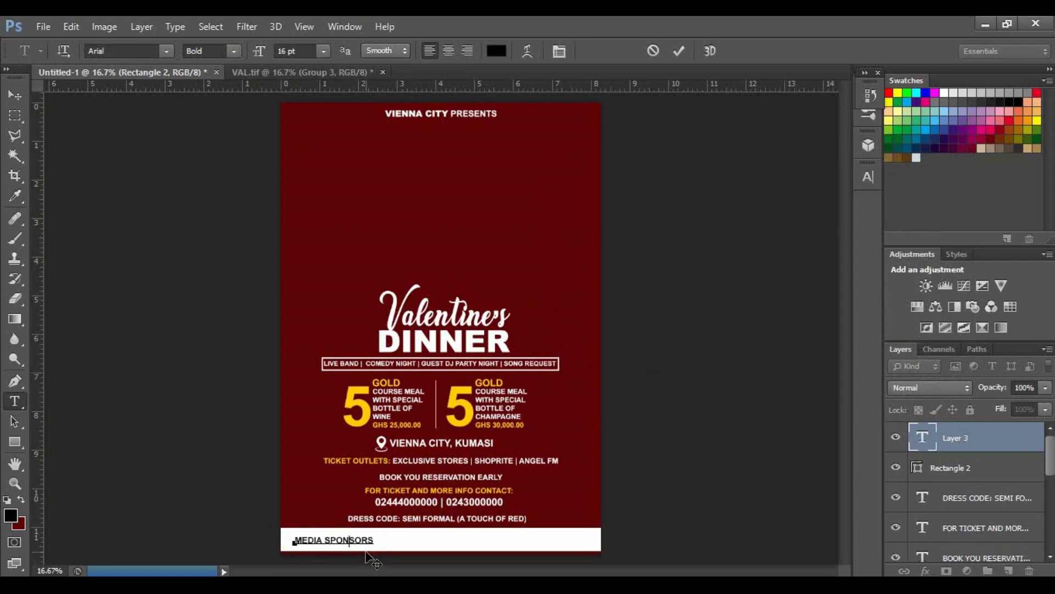
key(Return)
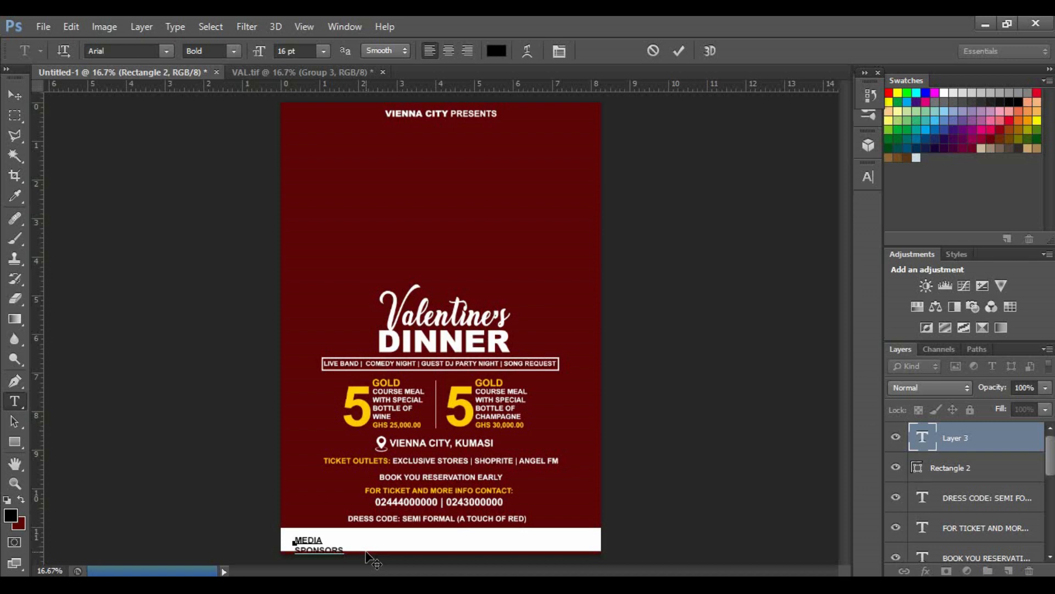
Center-align the two "MEDIA SPONSORS" lines and fit the text block inside the white strip's left end
key(ctrl+a)
click(447, 49)
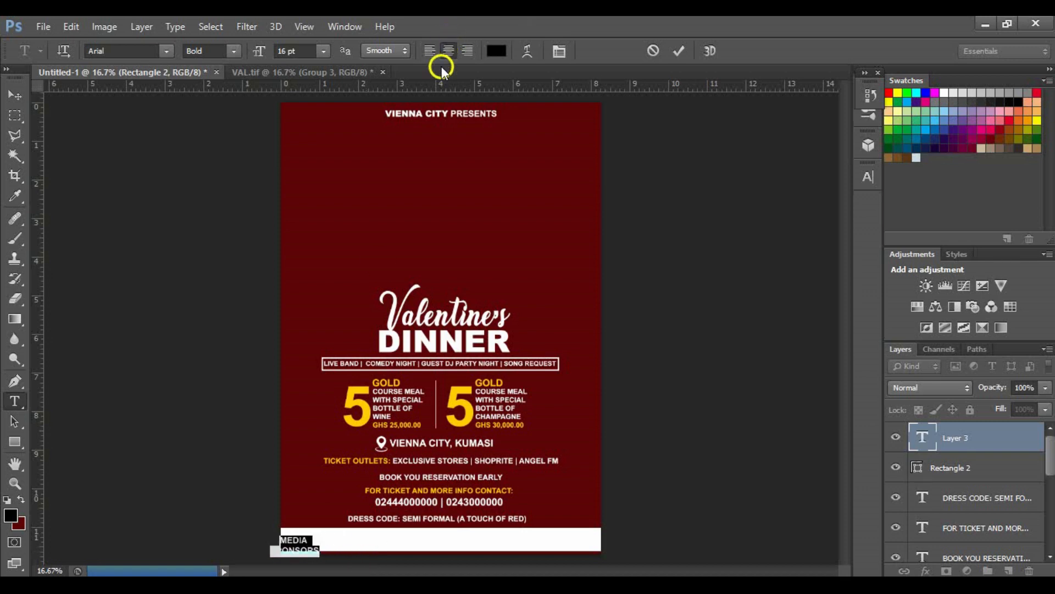
drag(333, 556, 339, 555)
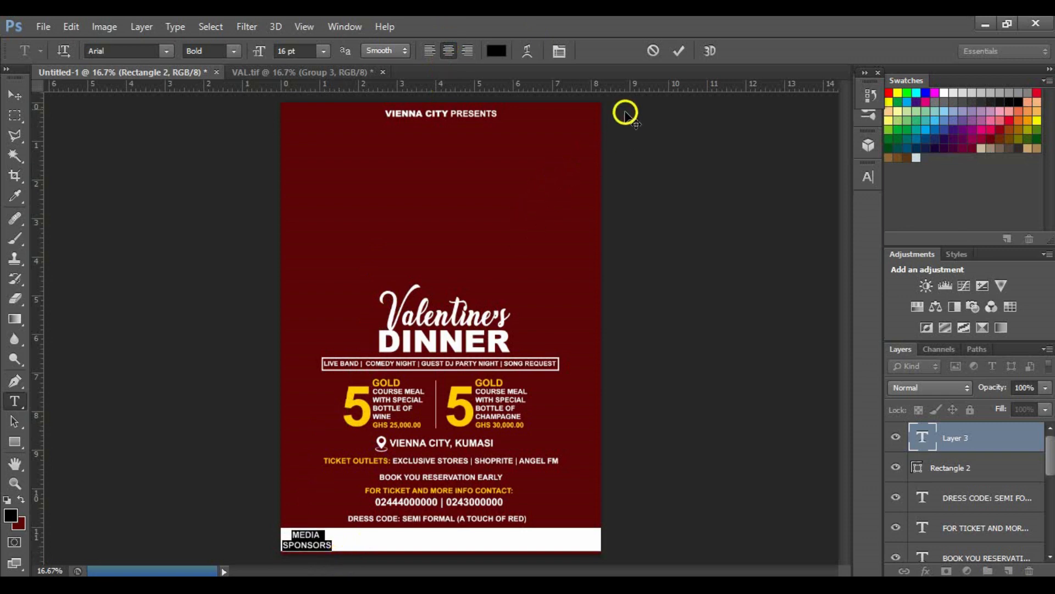
Set the "MEDIA SPONSORS" text to the Arial Black style and nudge it slightly right within the white strip
click(667, 57)
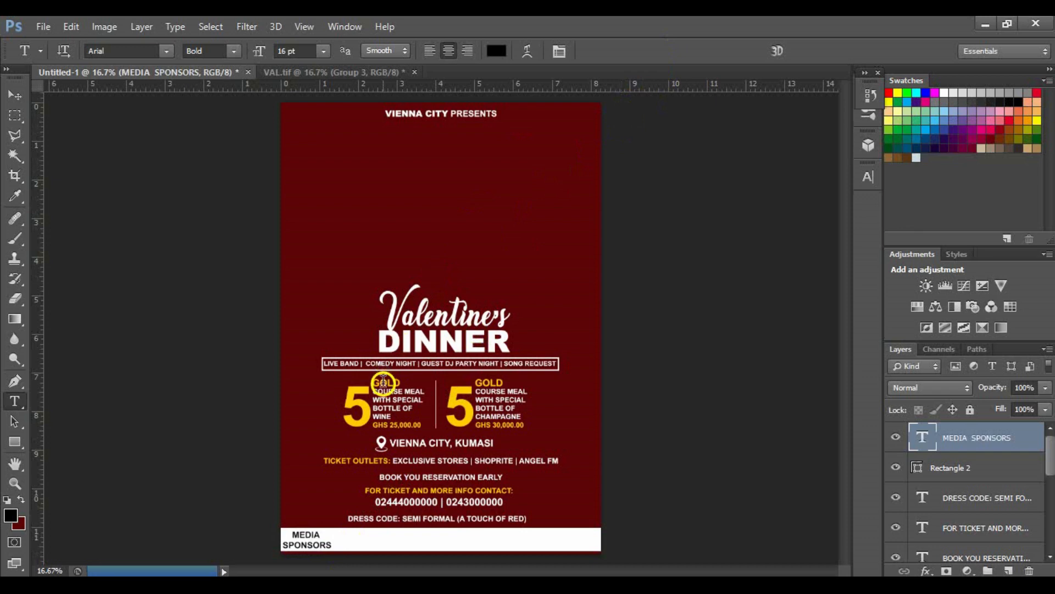
double_click(311, 545)
key(ctrl+a)
click(233, 51)
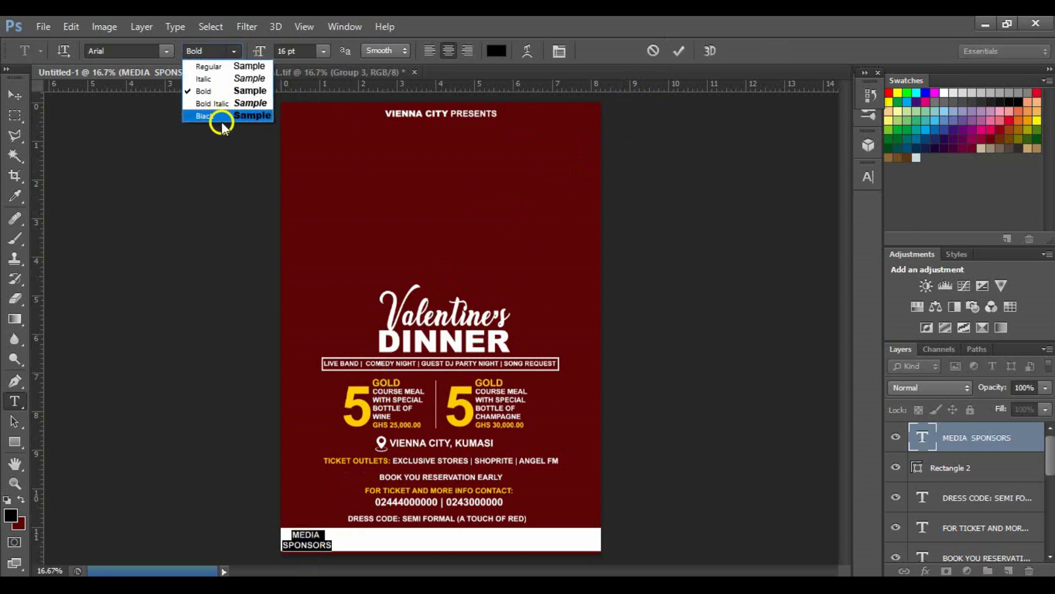
click(219, 117)
click(674, 52)
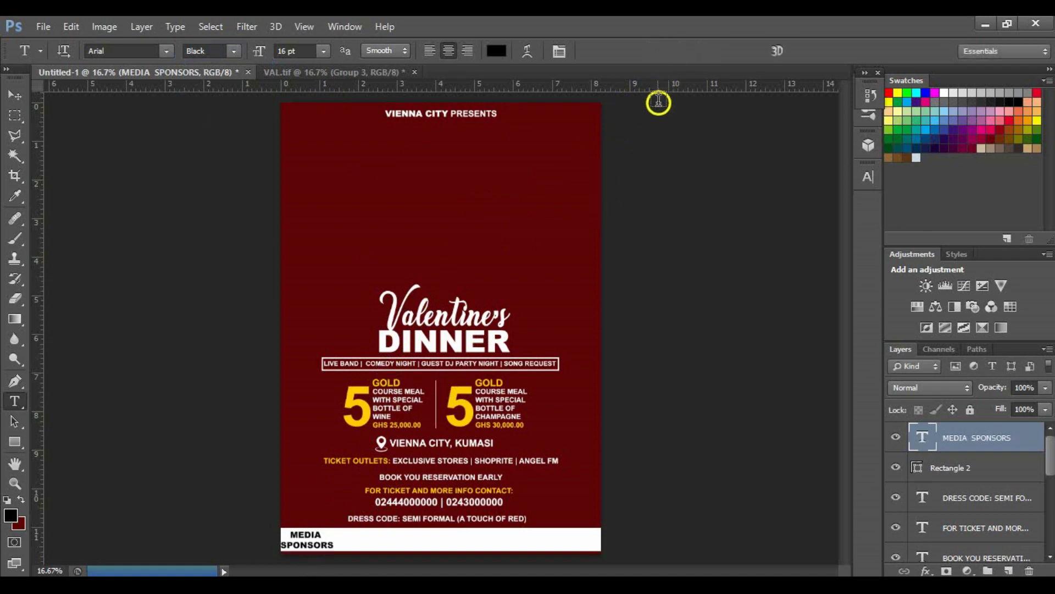
key(v)
key(shift+Right)
key(shift+Right)
key(shift+Right)
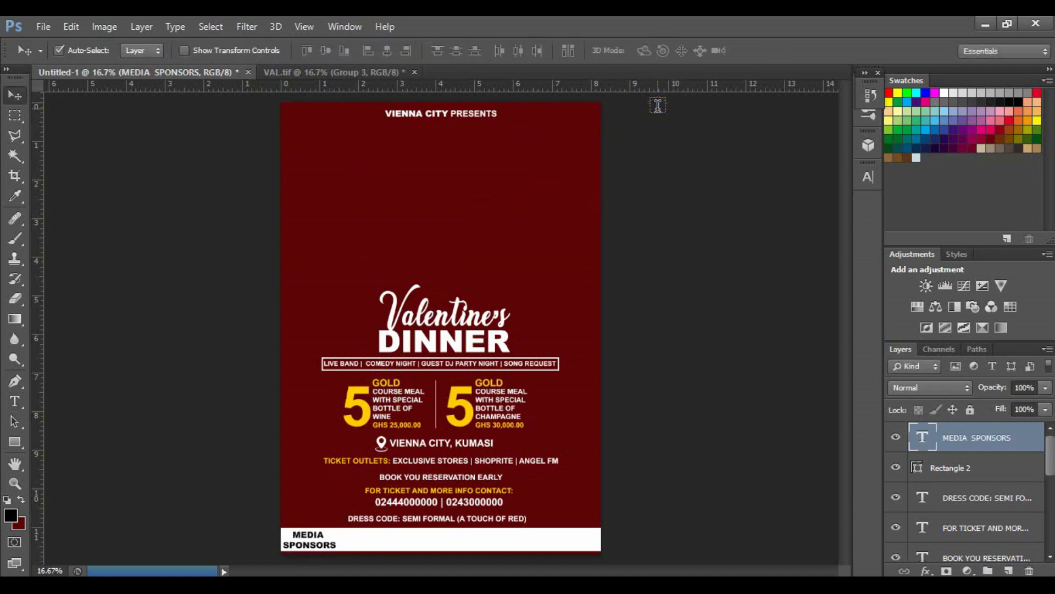
Bring the media logos from VAL.tif onto the white strip beside "MEDIA SPONSORS" and group the sponsor layers
drag(199, 103, 466, 542)
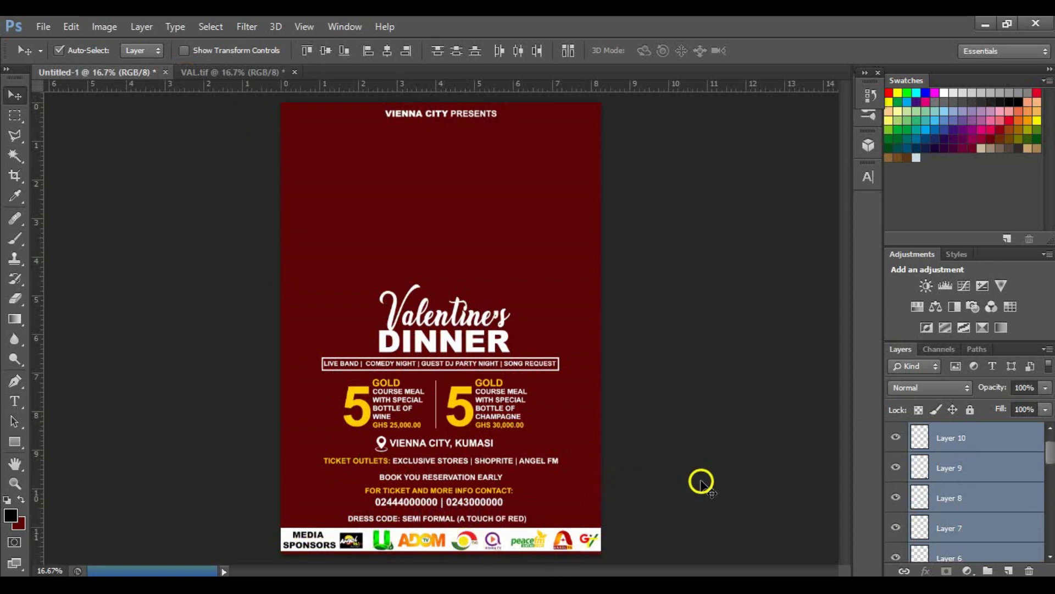
key(ctrl+g)
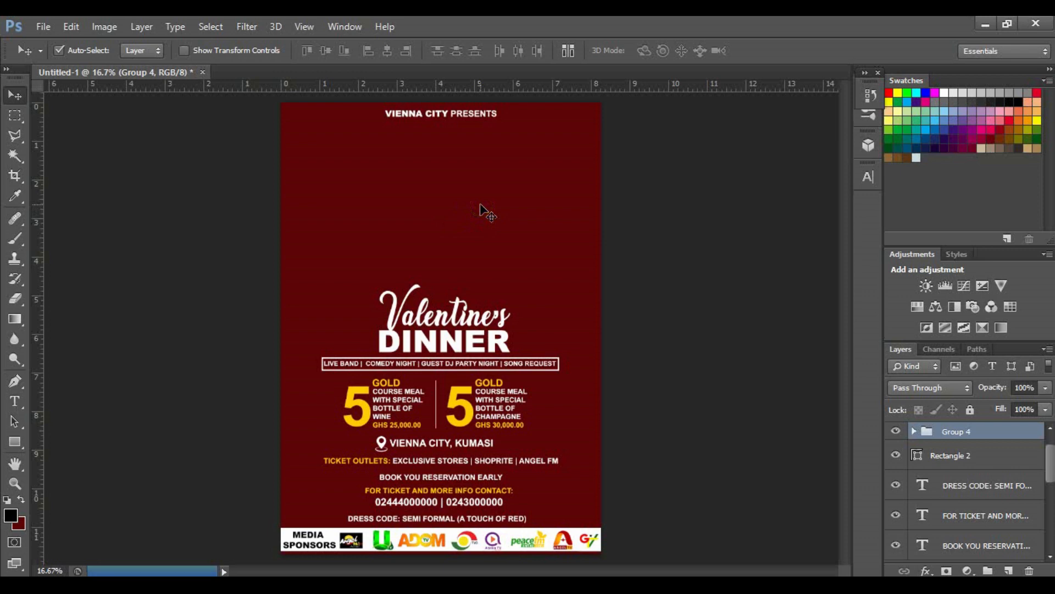
Add white text "14" in the flyer's empty upper-right area and set its font to DELIRIUM NCV
key(t)
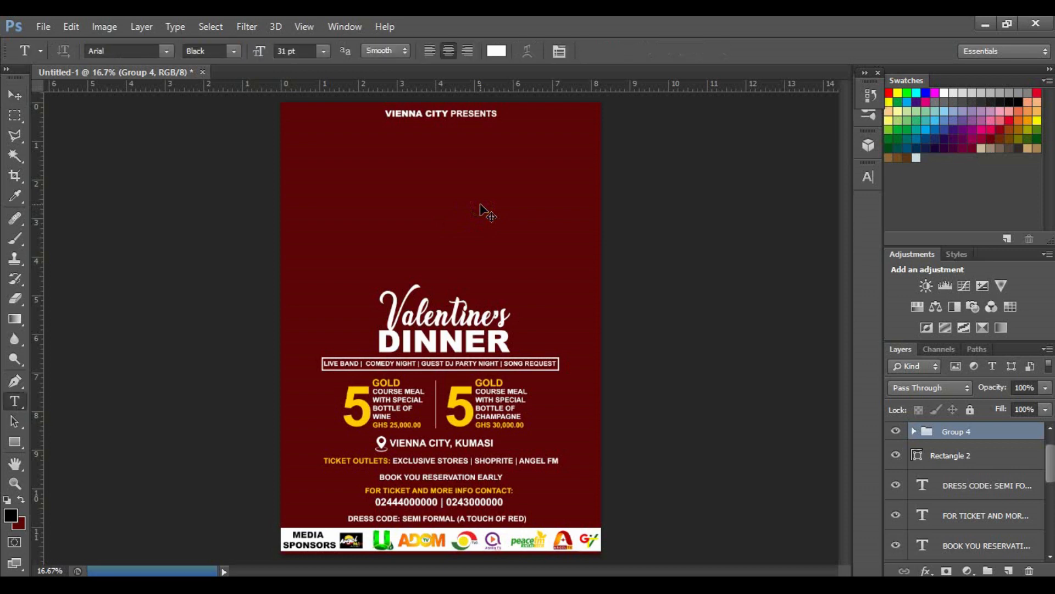
click(523, 152)
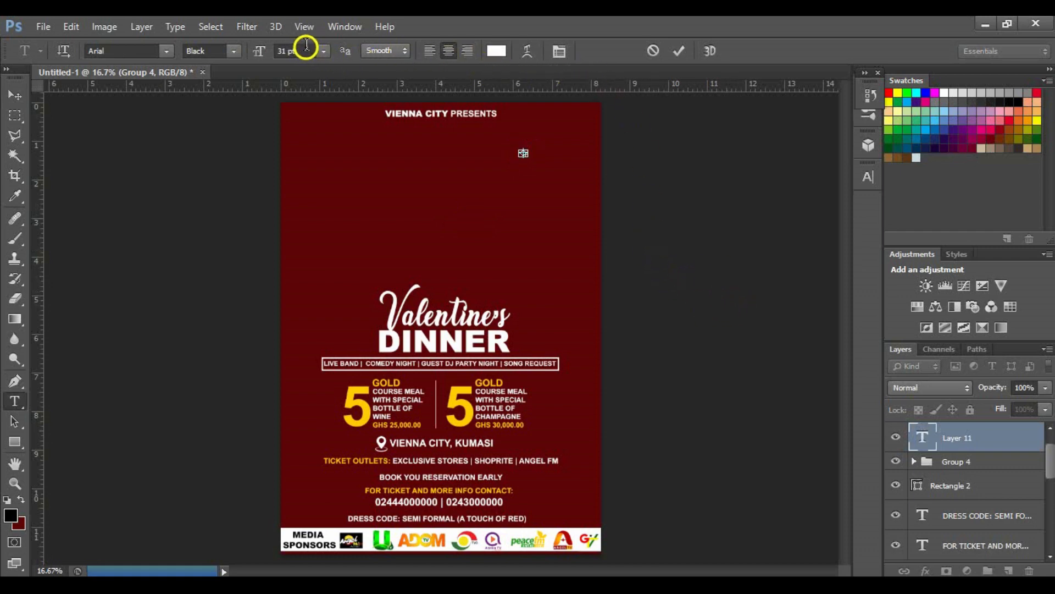
drag(257, 48, 283, 48)
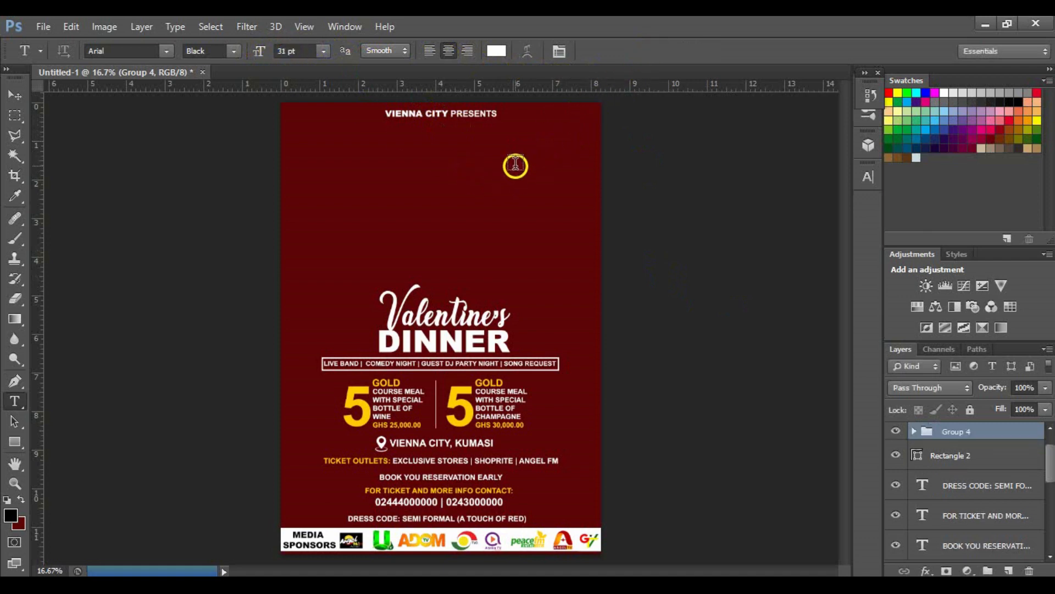
click(514, 164)
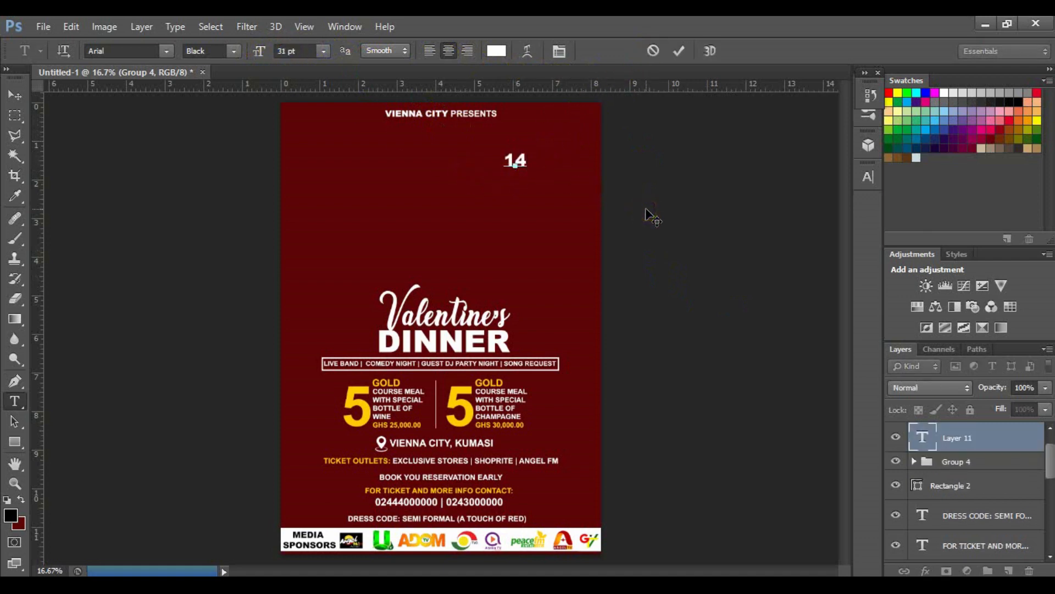
click(167, 47)
scroll(154, 472, down, 4)
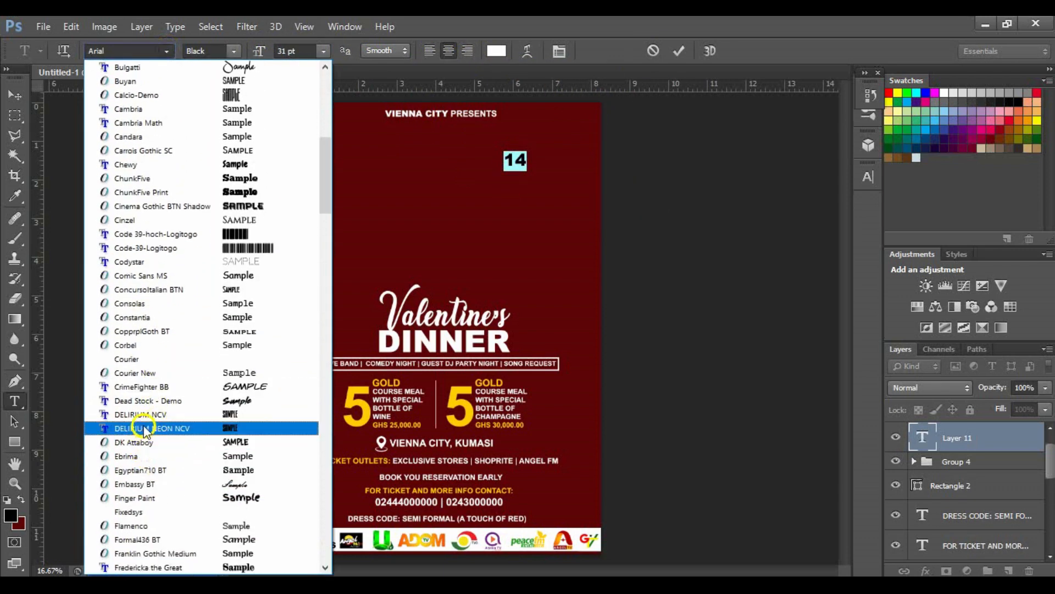
click(146, 413)
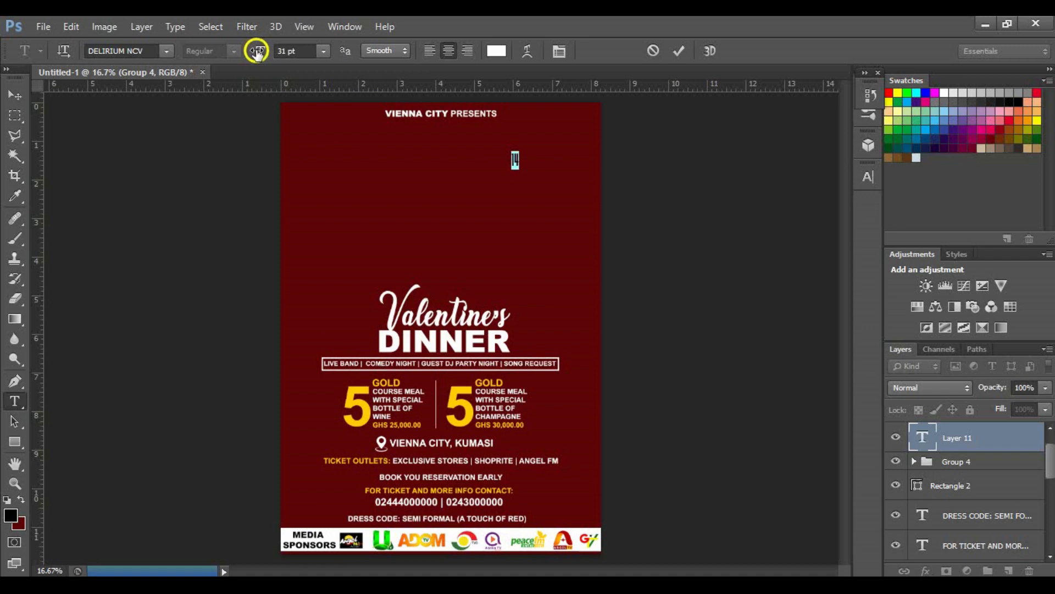
Enlarge the "14" to 109 pt and move it closer to the flyer's top-right corner
drag(259, 50, 317, 66)
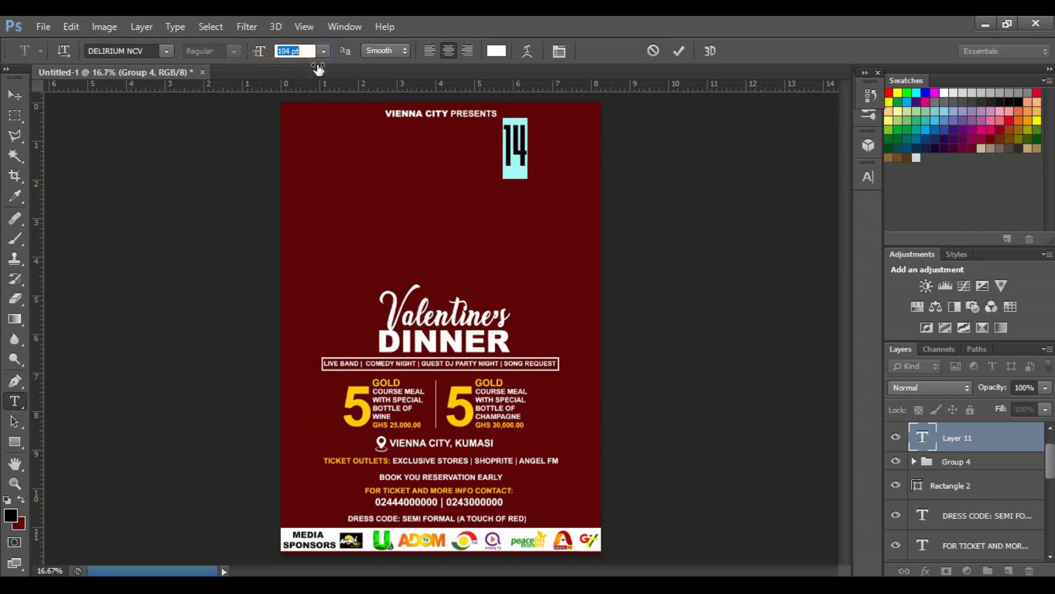
drag(318, 66, 322, 67)
click(521, 152)
drag(525, 204, 570, 201)
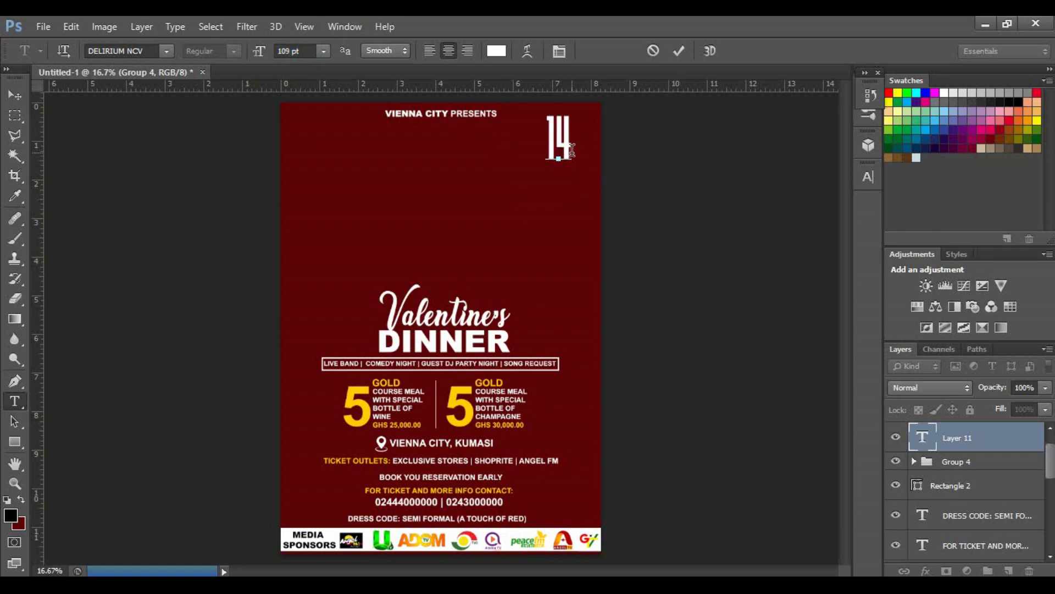
Add "FEB" on a second line under "14" and size it to 61 pt so it matches the number's width
text(EB)
drag(571, 149, 541, 155)
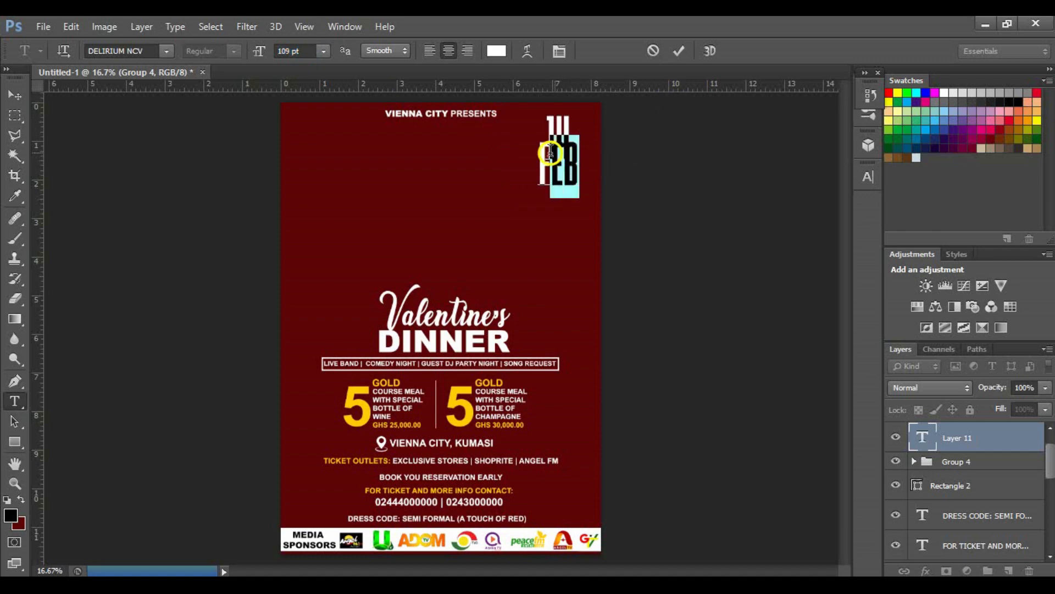
drag(257, 51, 223, 52)
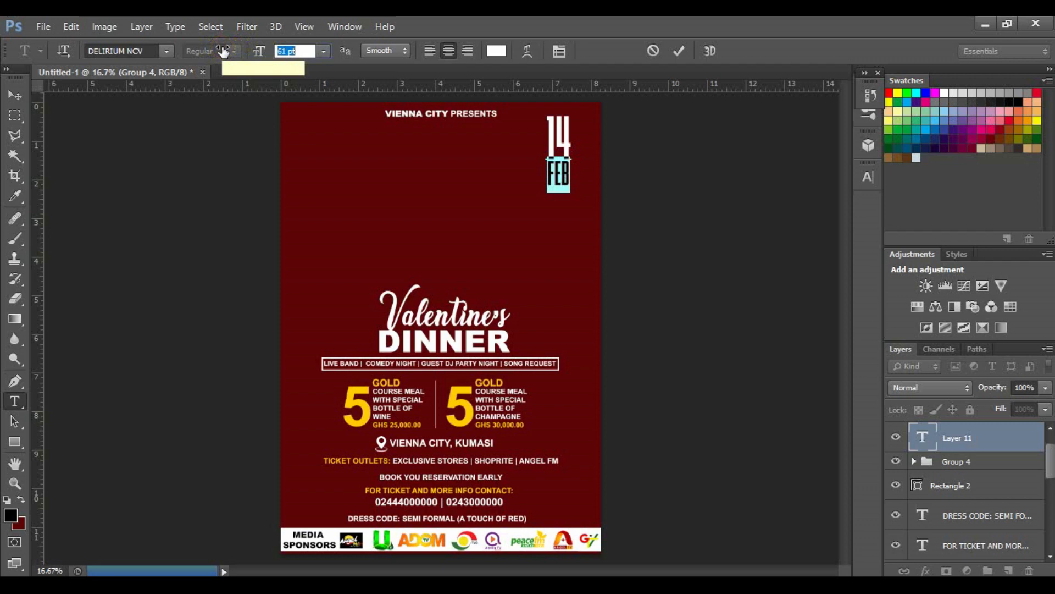
drag(223, 51, 223, 47)
key(Return)
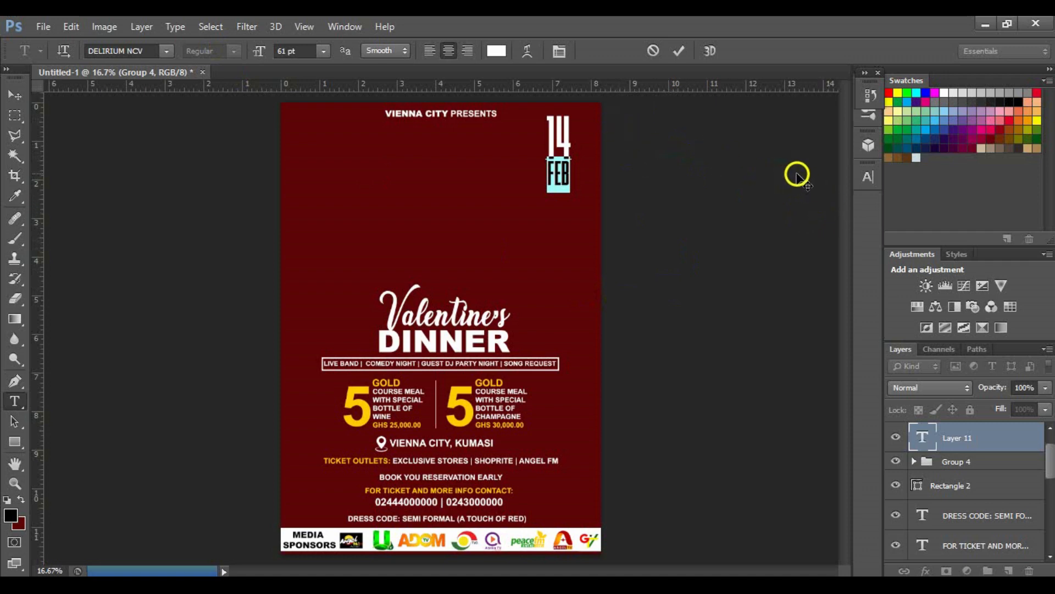
click(556, 166)
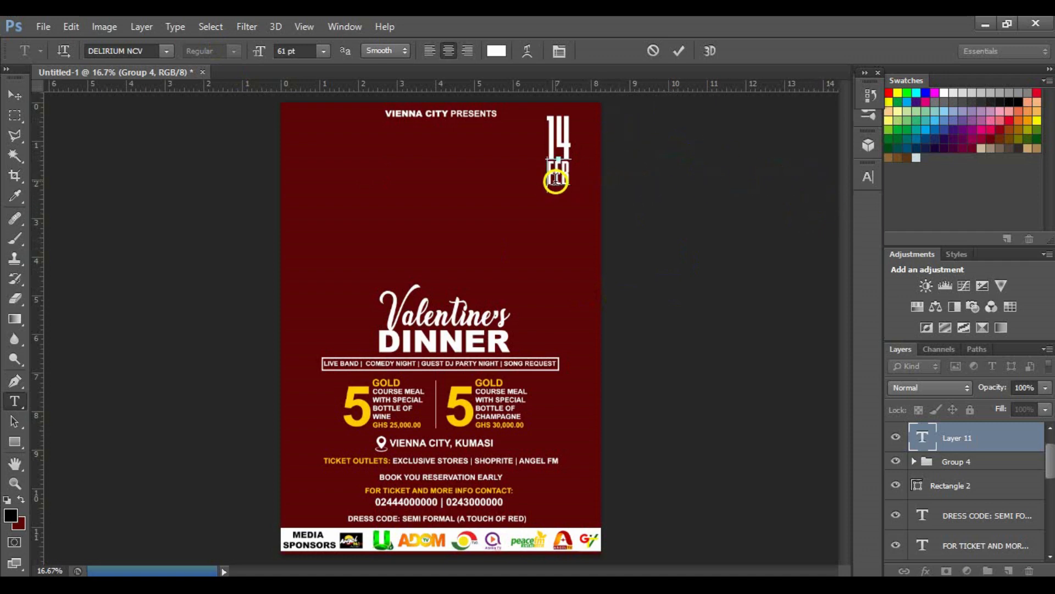
click(678, 54)
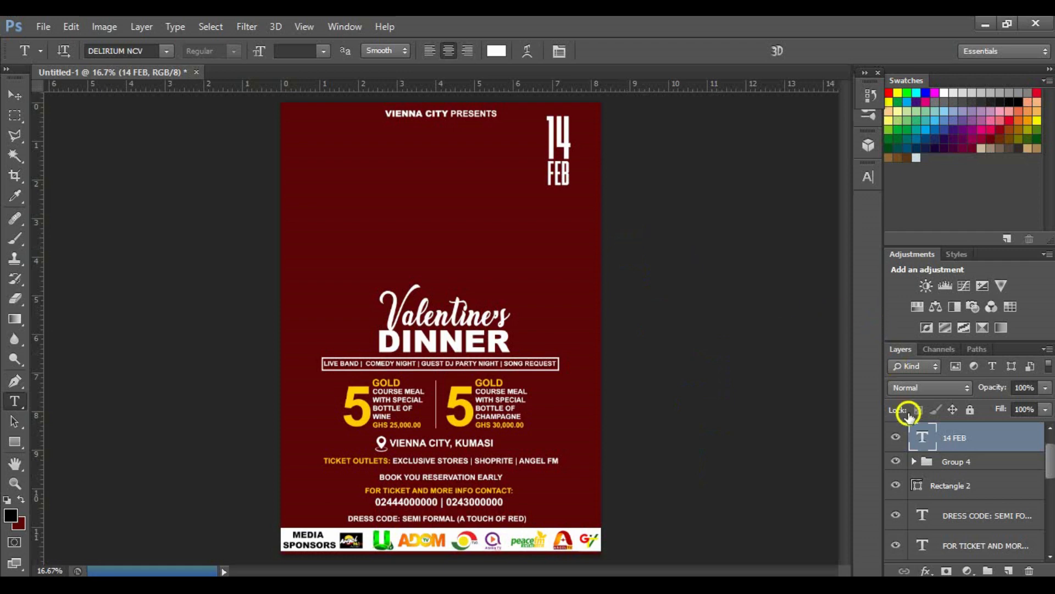
Make a rectangular marquee selection around the "14 FEB" text and add a new layer between that text and Group 4
click(951, 463)
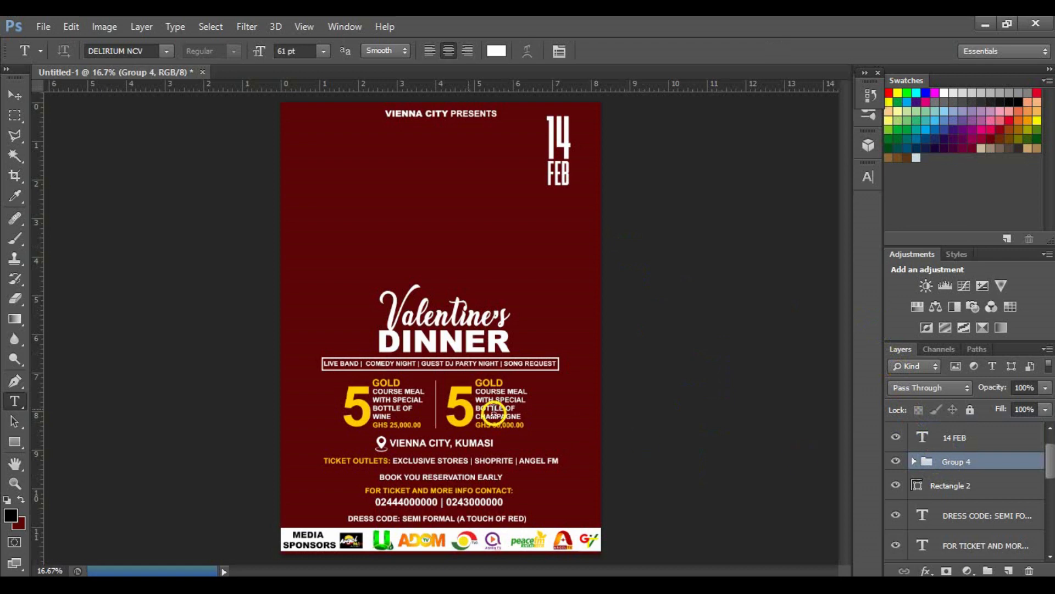
click(14, 116)
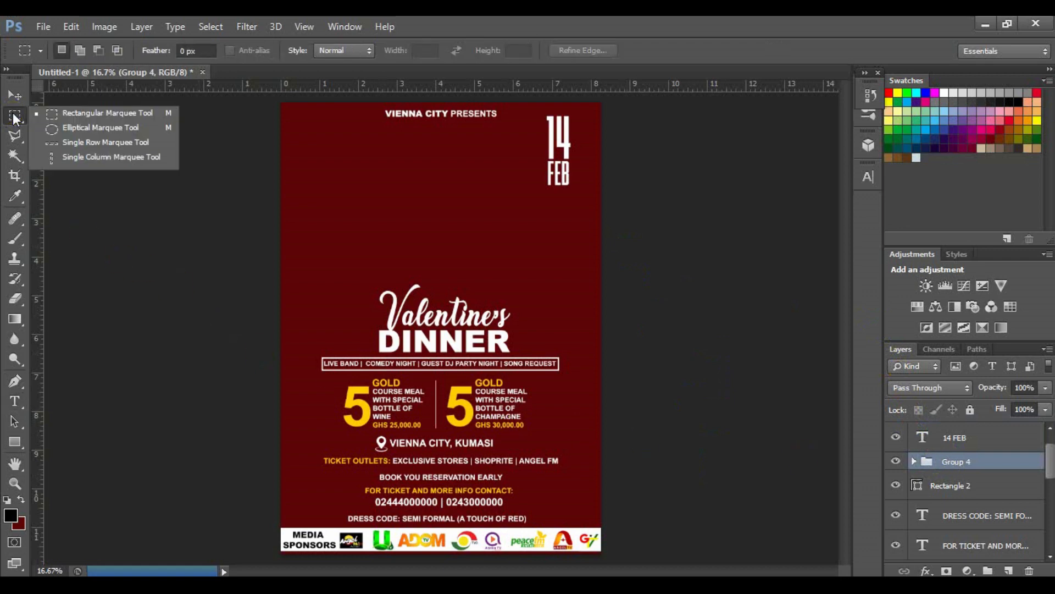
click(76, 114)
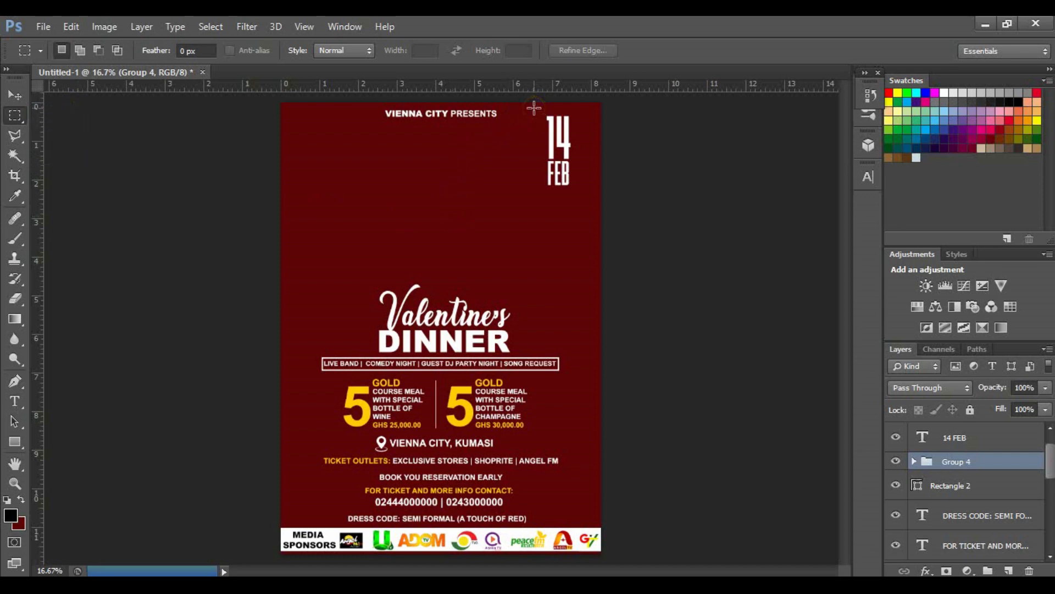
drag(537, 110, 580, 194)
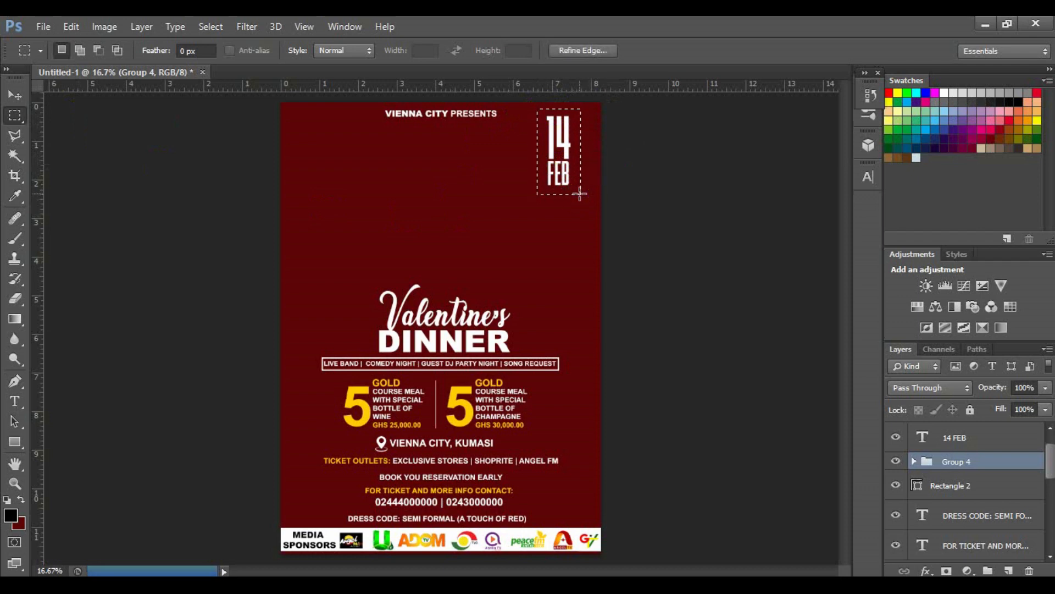
click(1011, 571)
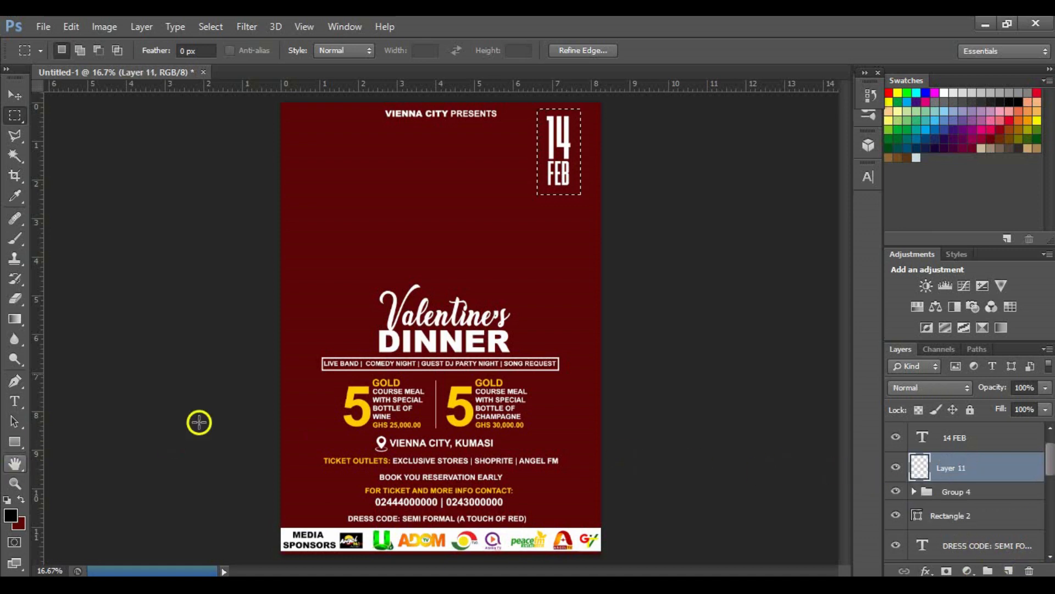
Set the foreground color to white and fill the rectangular selection around the date on the new layer
click(10, 515)
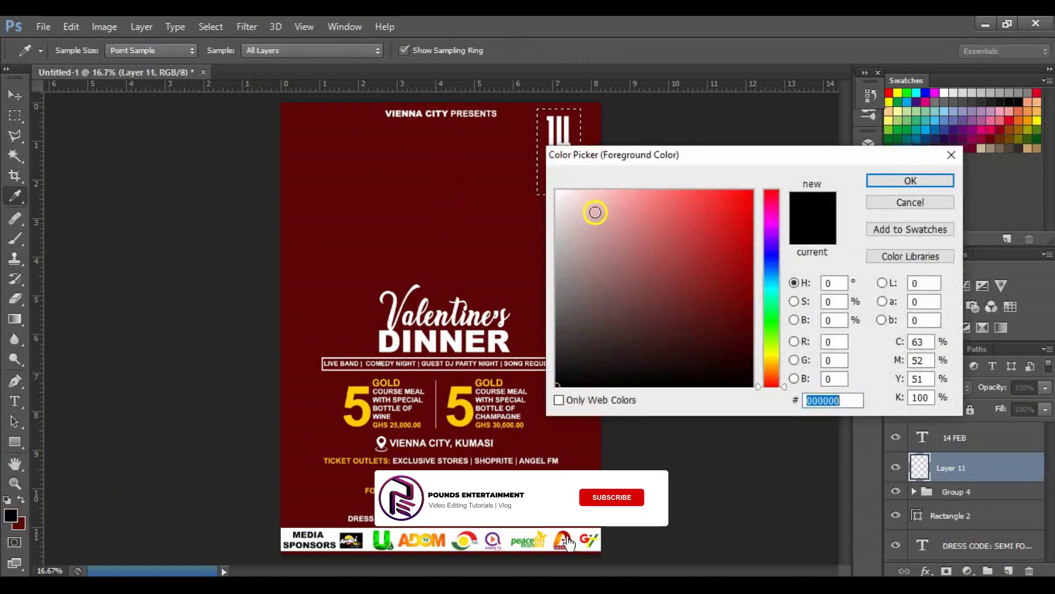
drag(596, 212, 510, 170)
click(904, 181)
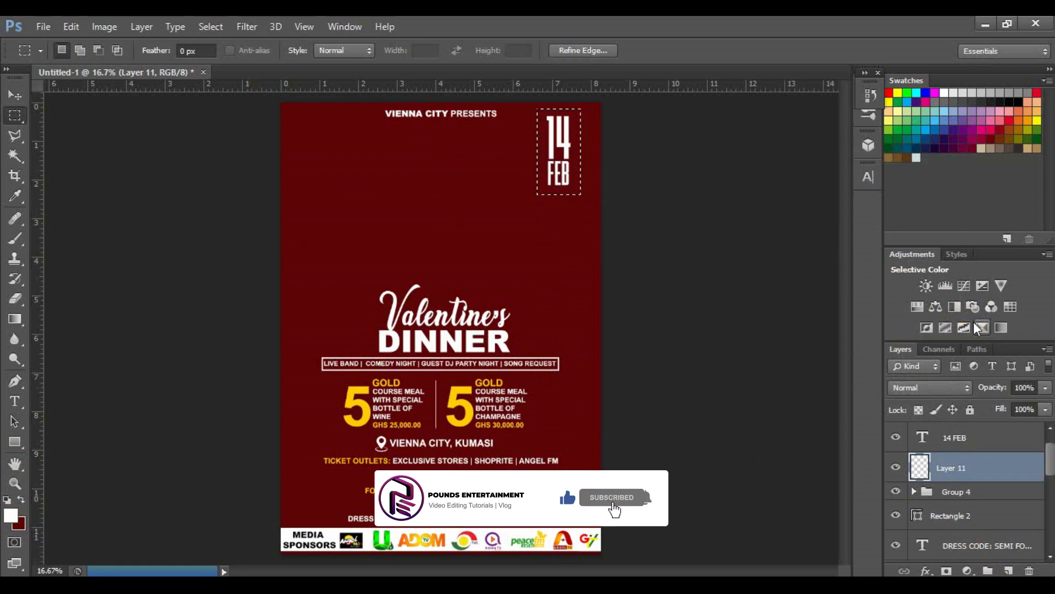
key(alt+BackSpace)
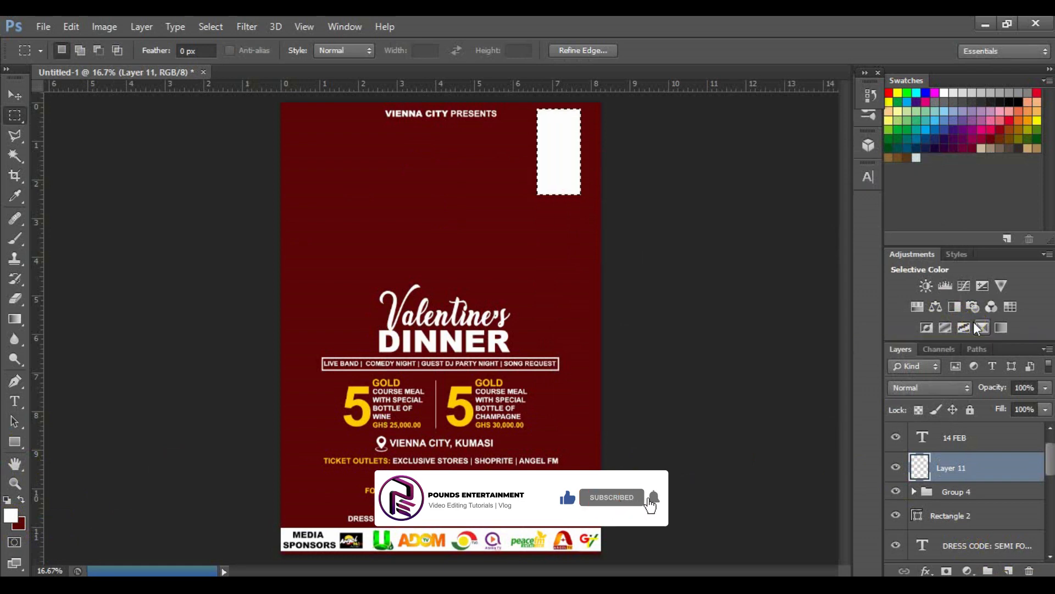
click(874, 260)
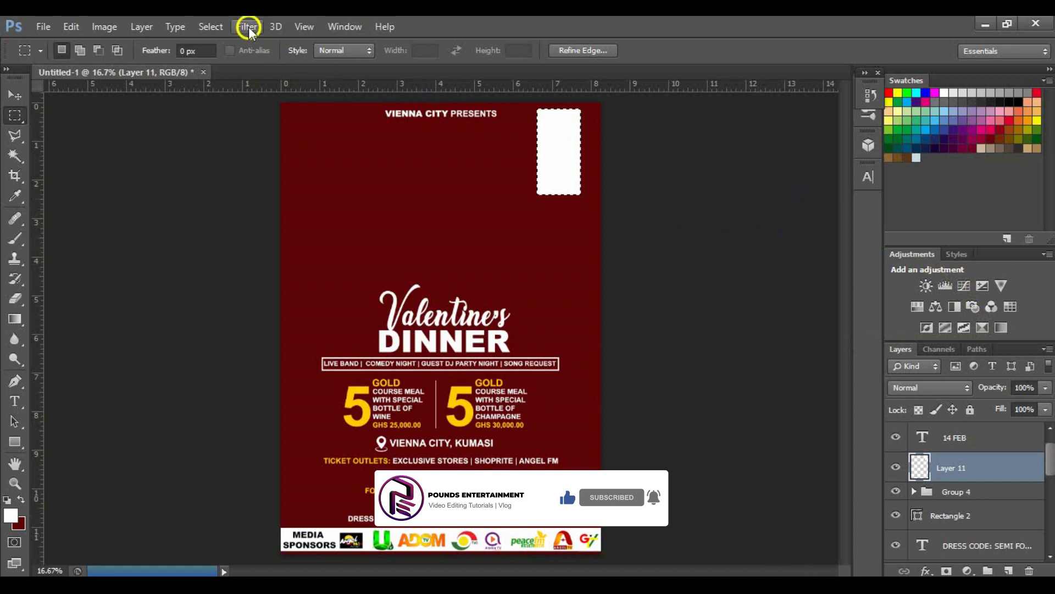
Contract the selection by 10 pixels, delete the white inside it to leave a thin frame around the date, and deselect
click(213, 24)
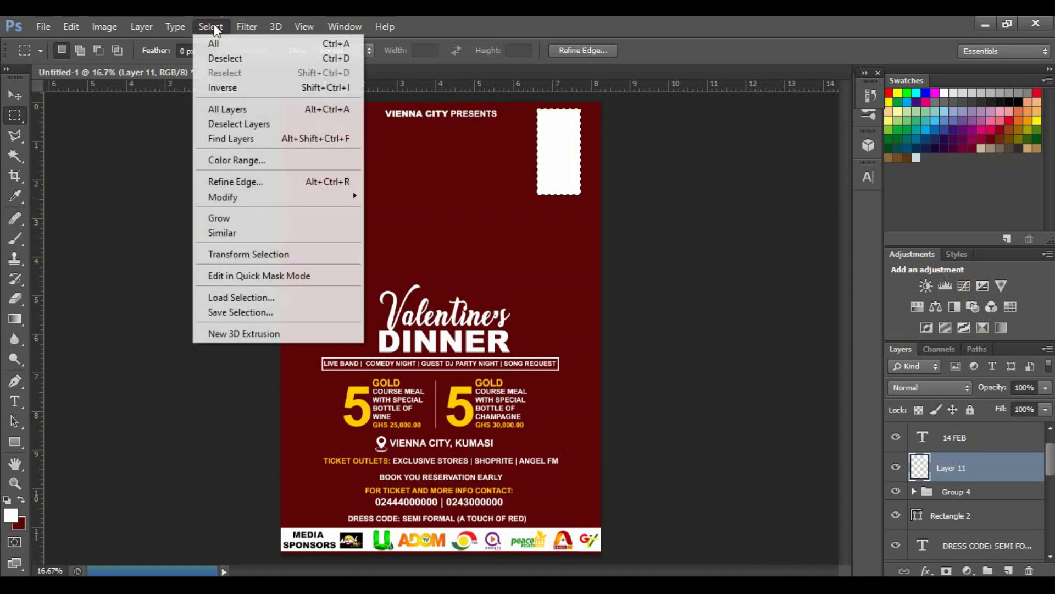
mouse_move(235, 198)
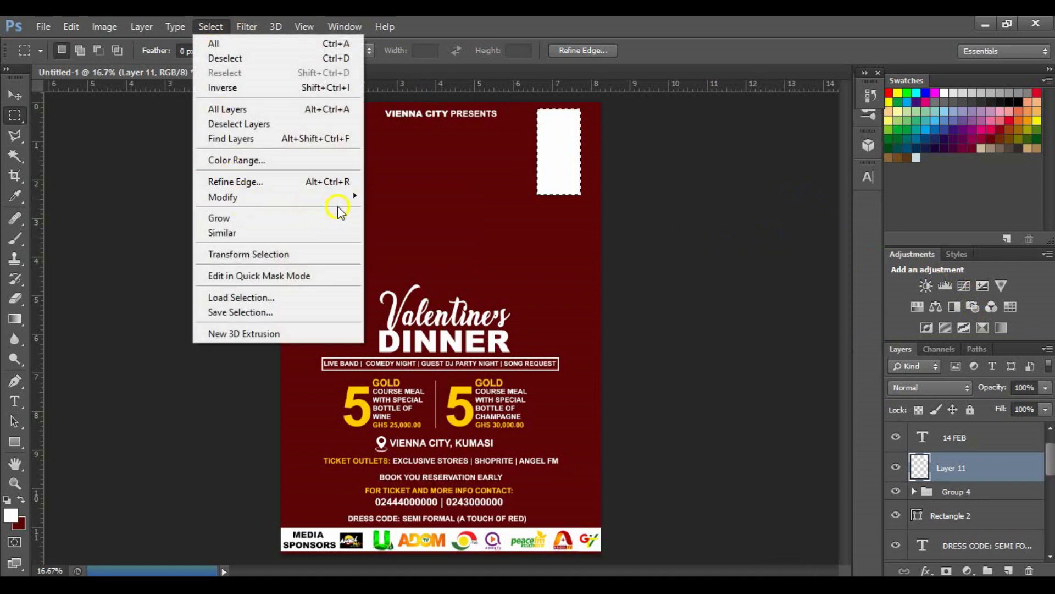
click(403, 241)
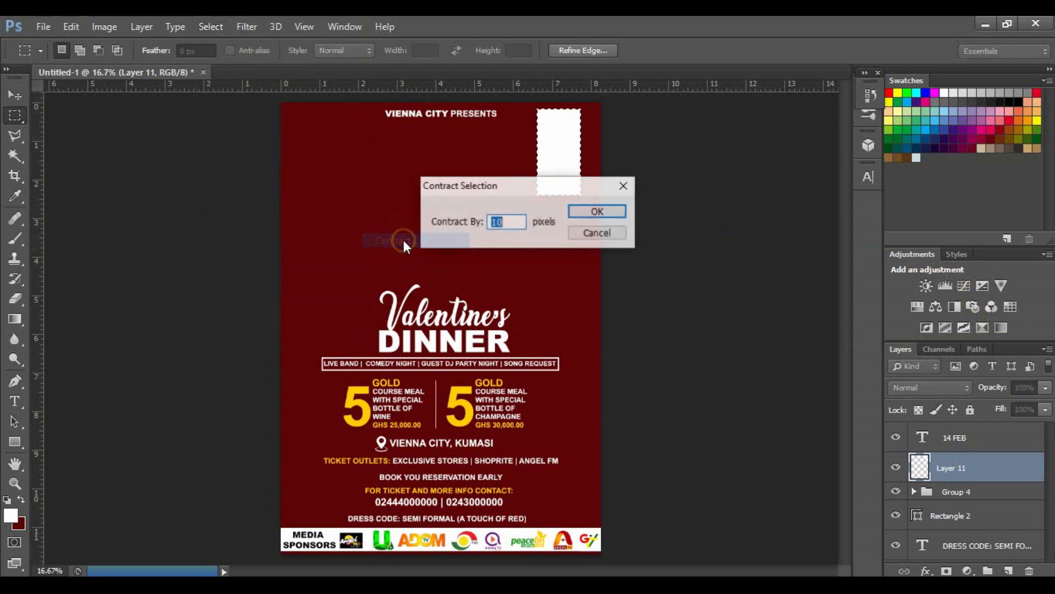
click(588, 213)
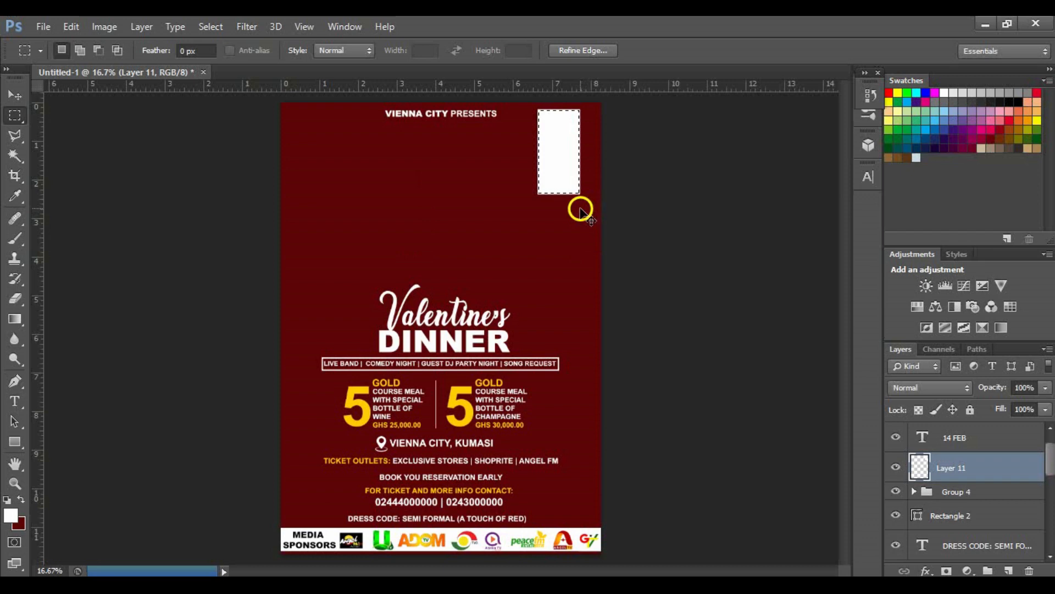
key(Delete)
click(581, 212)
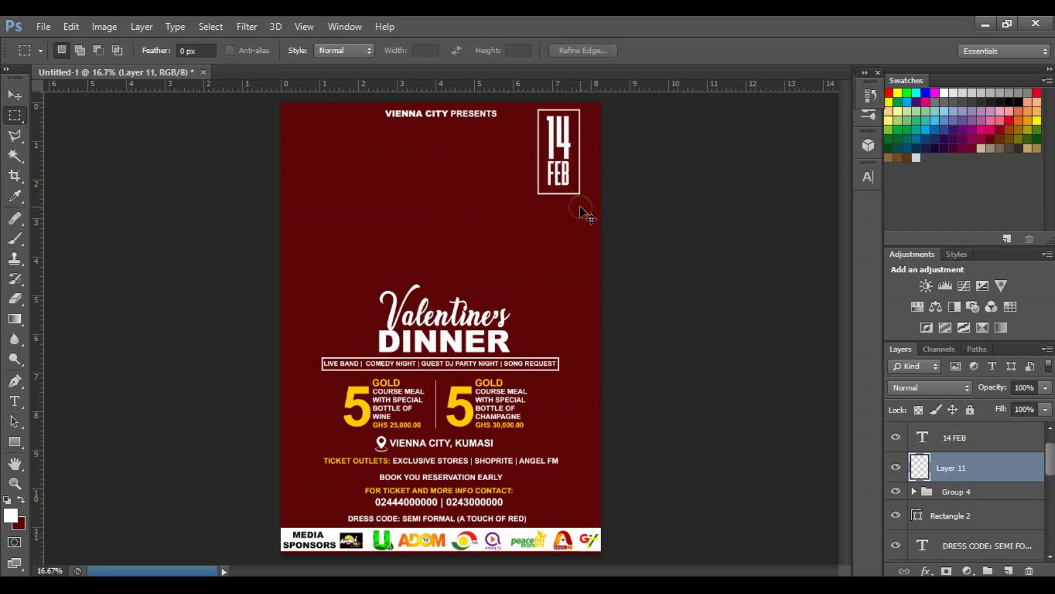
Move the "14 FEB" text and its frame together up and right, close to the flyer's top-right corner
shift+click(966, 438)
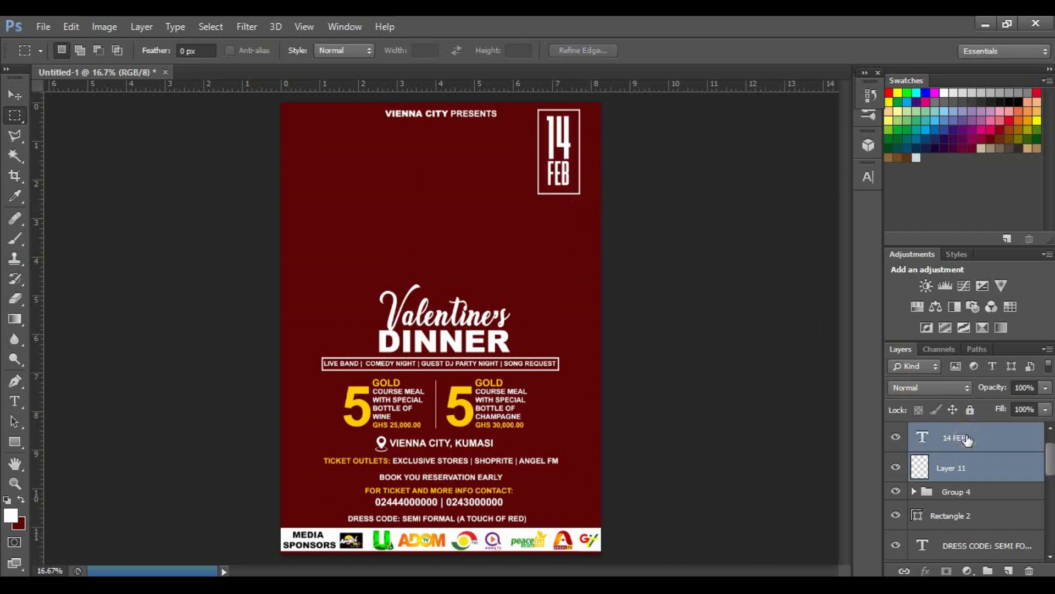
key(v)
key(shift+Up)
key(shift+Up)
key(shift+Up)
key(shift+Up)
key(shift+Right)
key(shift+Right)
key(shift+Right)
key(shift+Right)
key(shift+Right)
key(shift+Right)
key(shift+Right)
key(shift+Right)
key(shift+Right)
key(shift+Right)
key(shift+Right)
key(shift+Right)
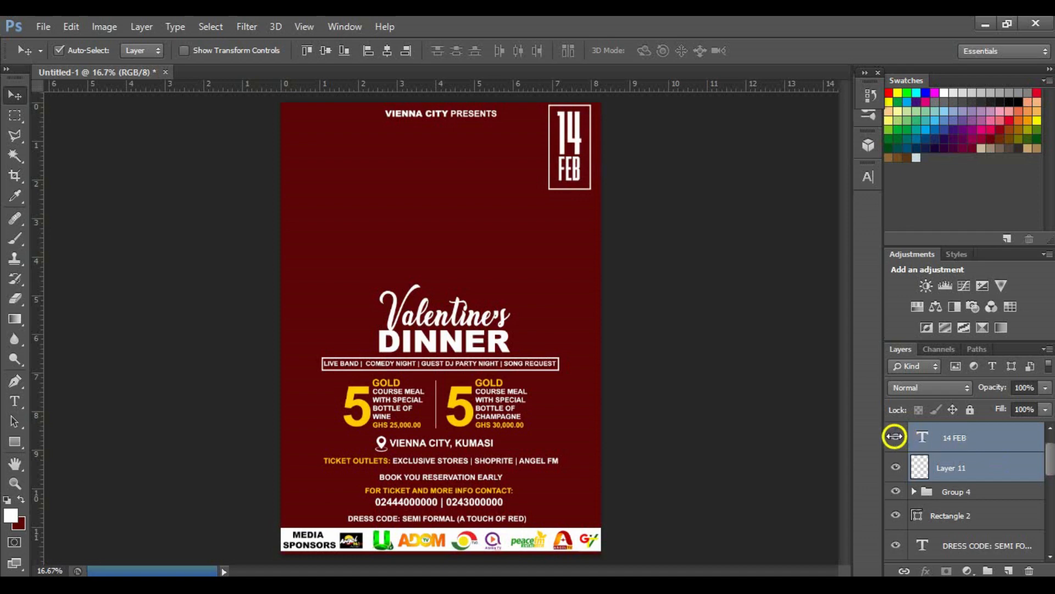
Add the text "7PM" just below the framed date near the flyer's top-right corner
key(t)
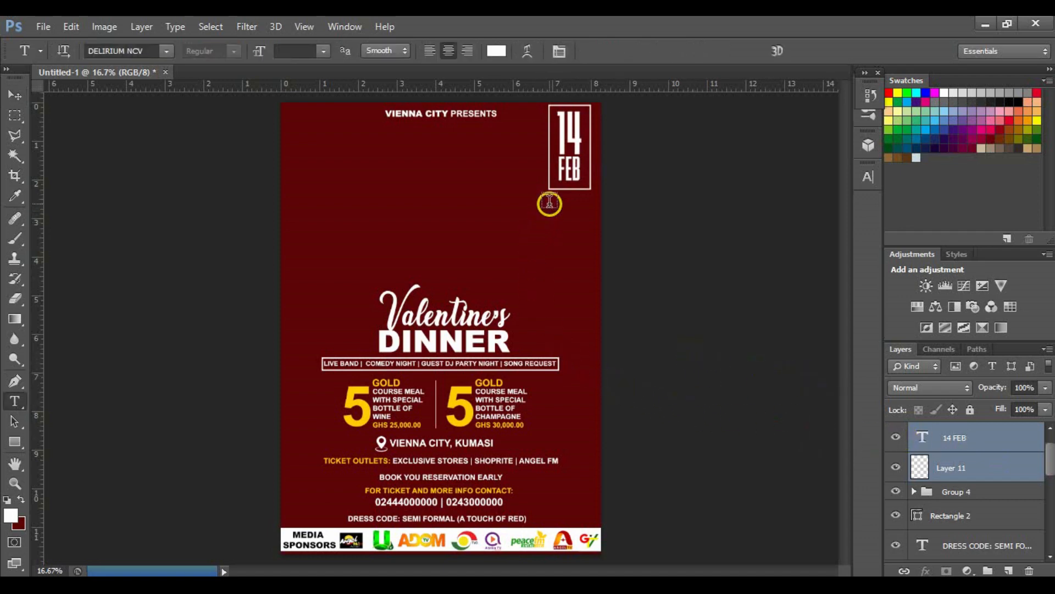
click(556, 204)
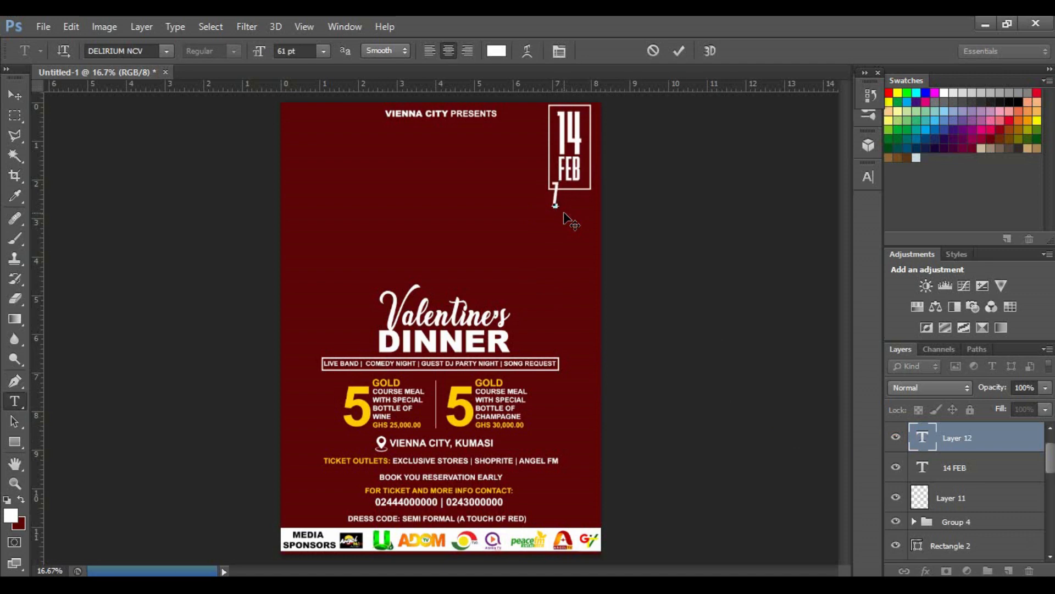
text(7PM)
drag(568, 219, 582, 231)
key(ctrl+a)
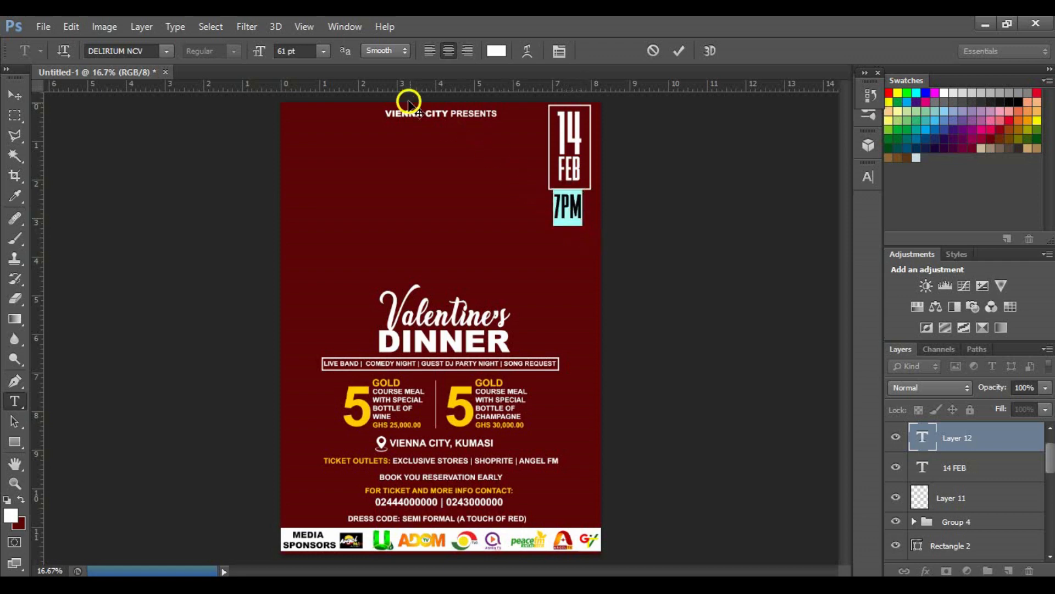
Format the "7PM" text in Arial Black at 31 pt
click(166, 48)
drag(325, 258, 325, 104)
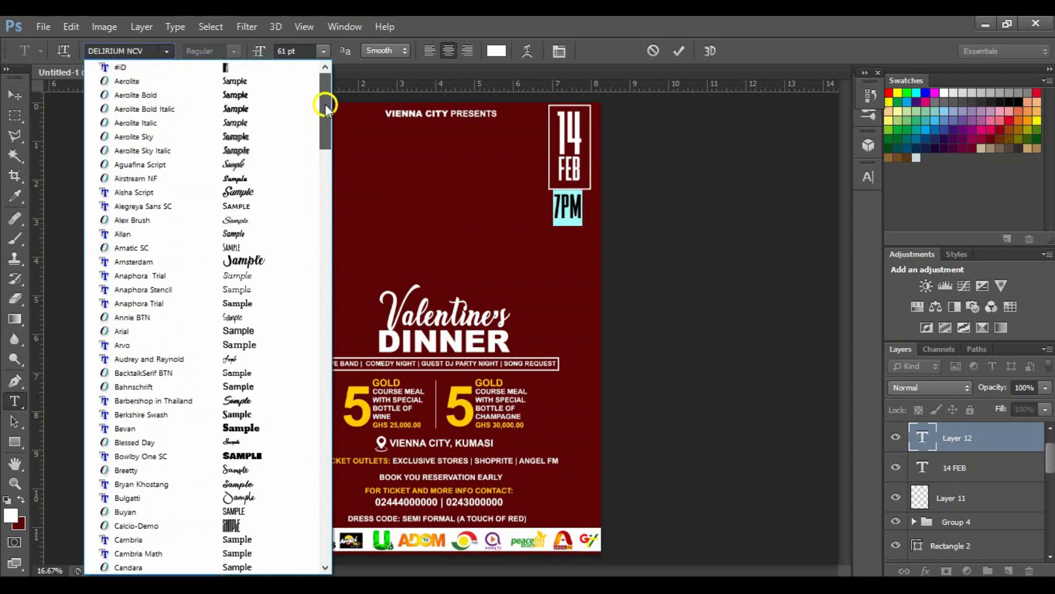
click(118, 332)
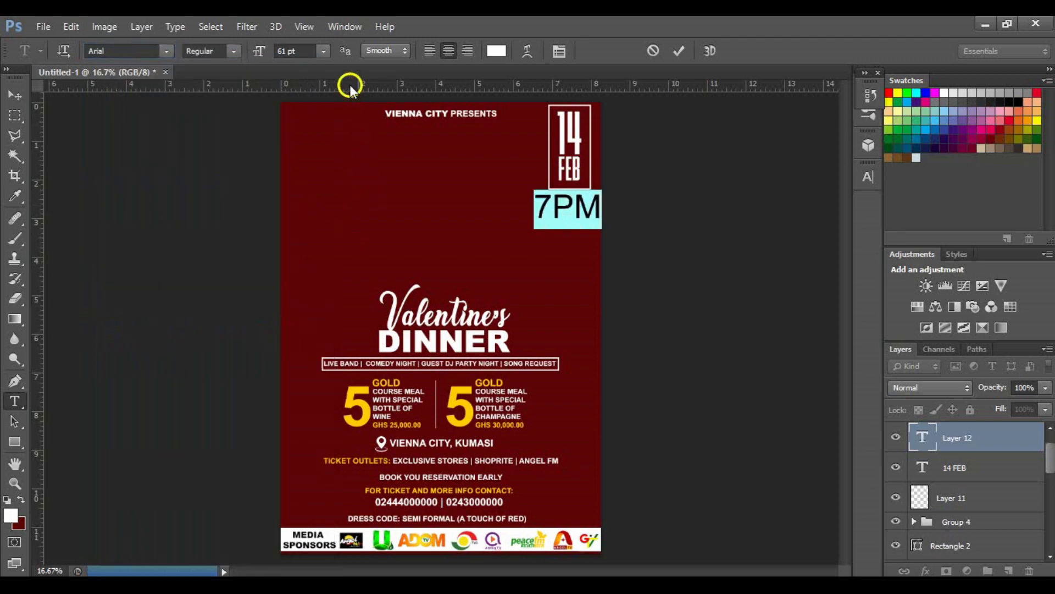
click(233, 51)
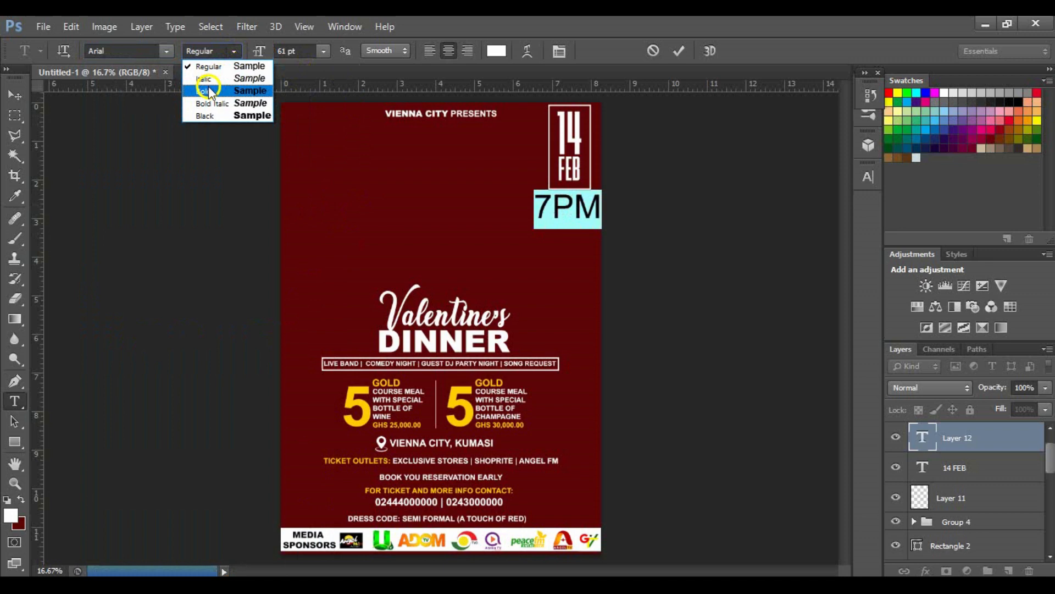
click(202, 120)
drag(253, 55, 233, 50)
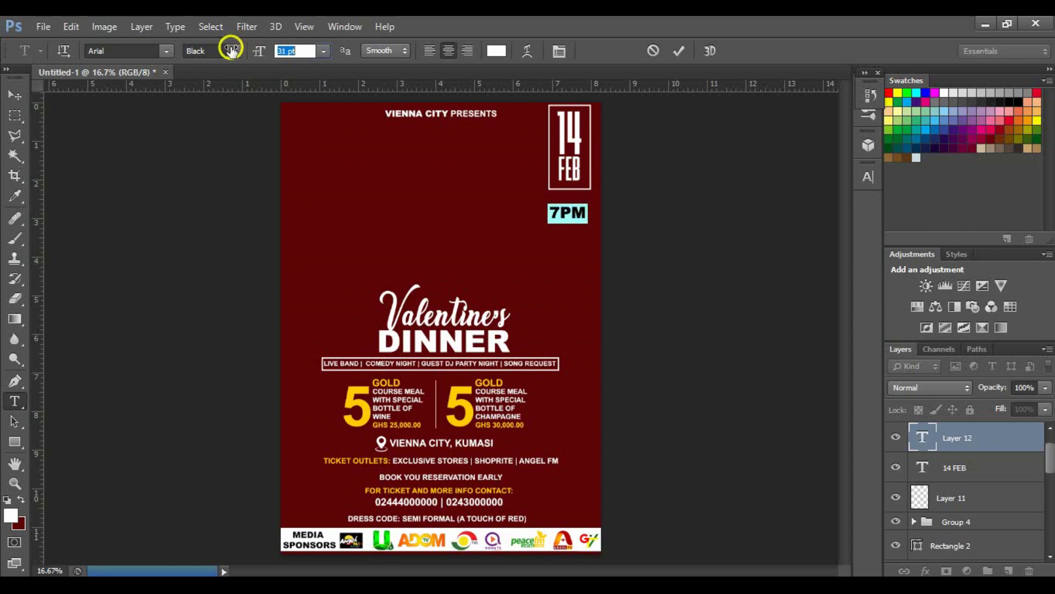
Place the "7PM" text directly beneath the date frame and group it with the "14 FEB" text and its frame
click(579, 214)
drag(572, 250, 572, 234)
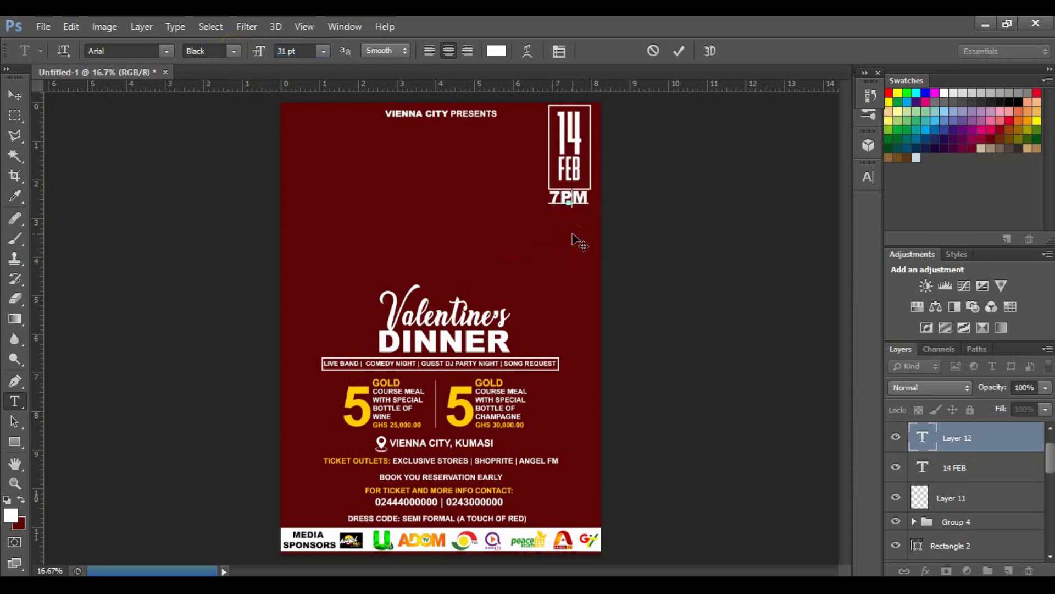
click(681, 54)
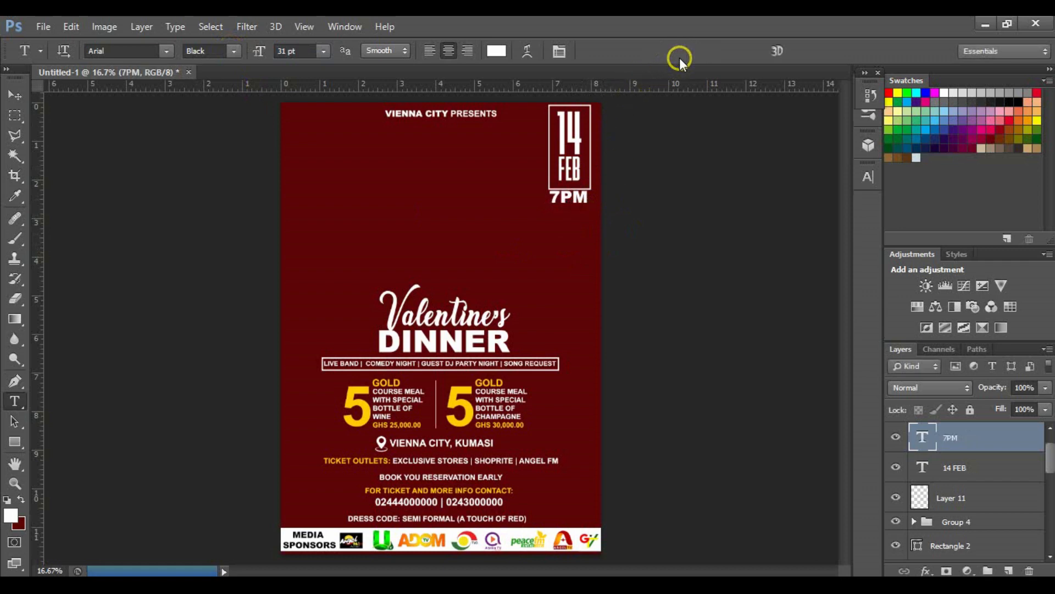
key(v)
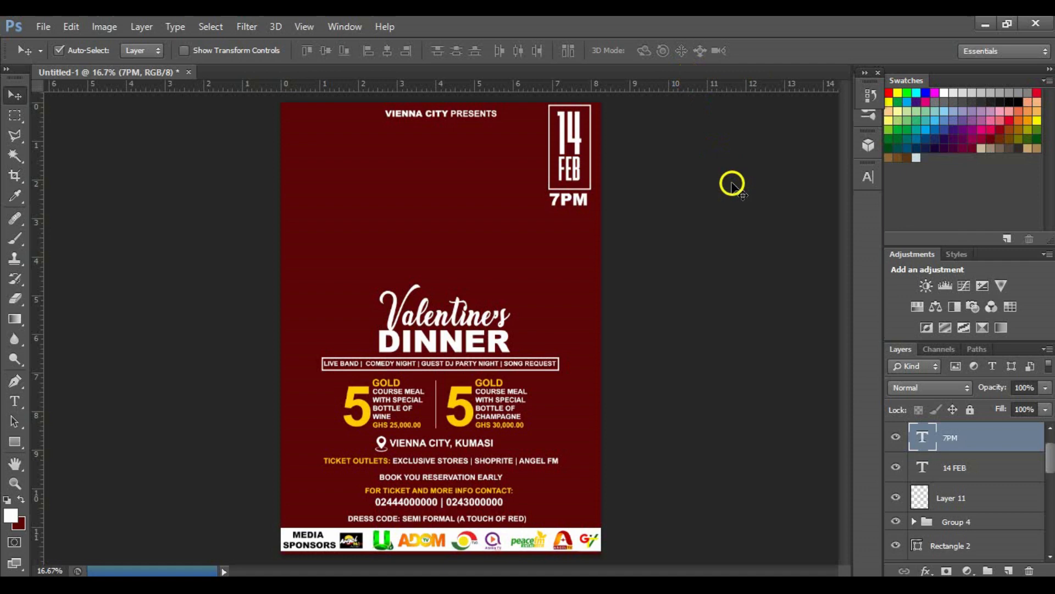
shift+click(974, 497)
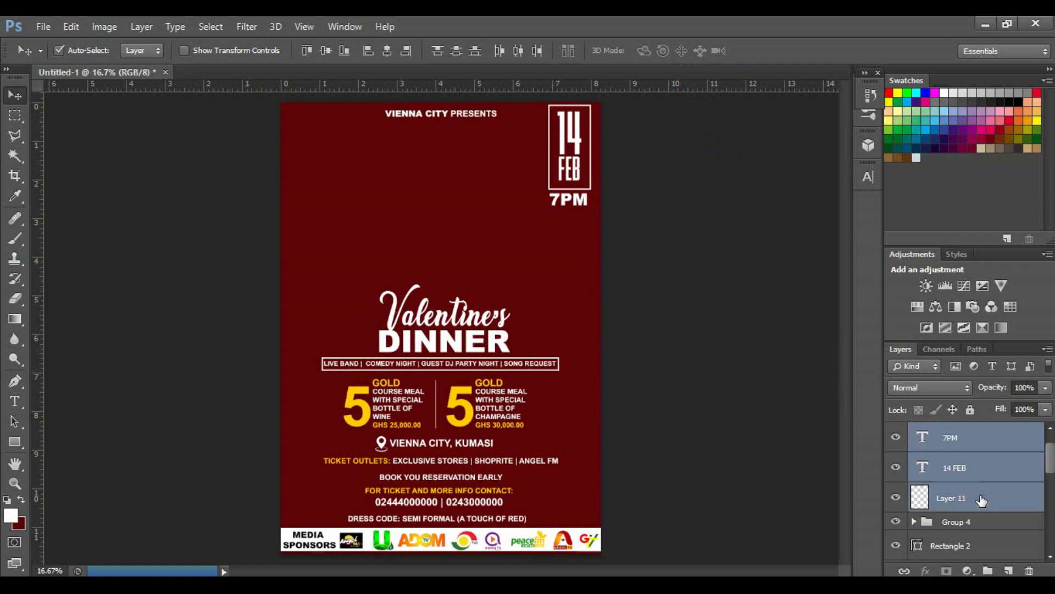
key(ctrl+g)
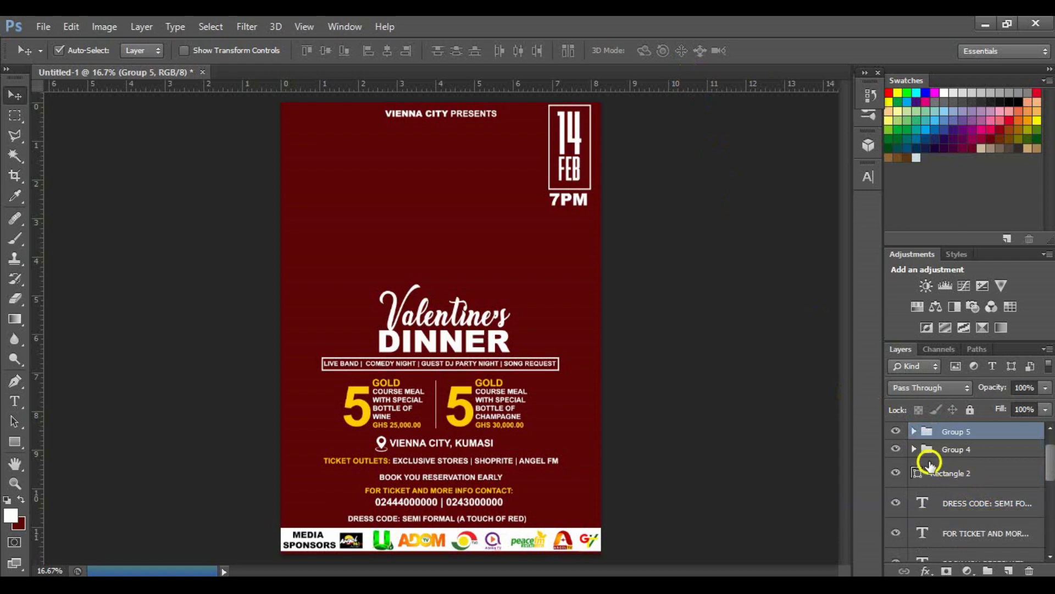
click(588, 293)
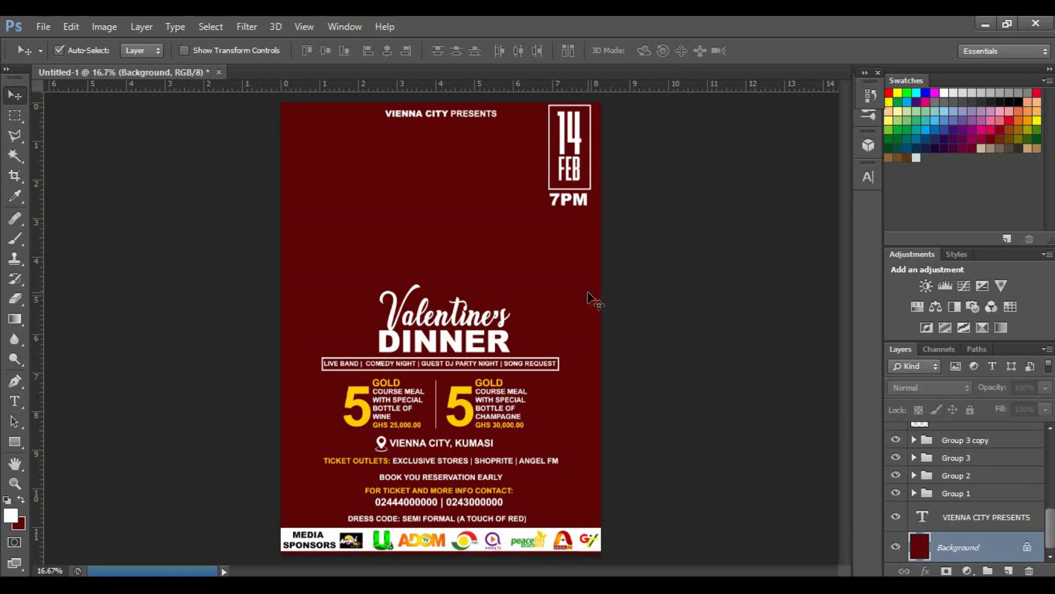
scroll(970, 517, down, 5)
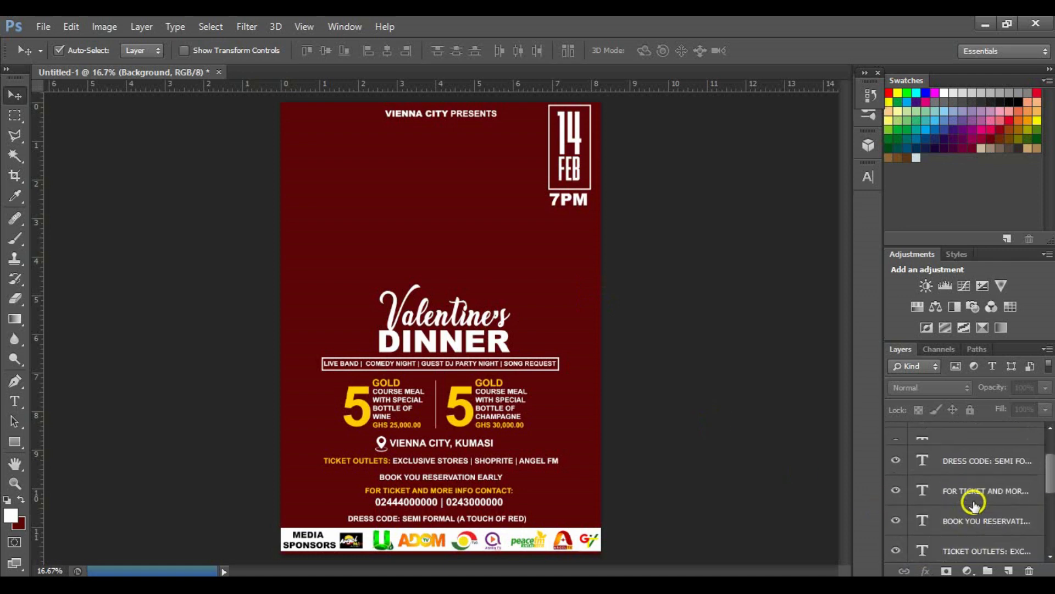
scroll(973, 505, down, 4)
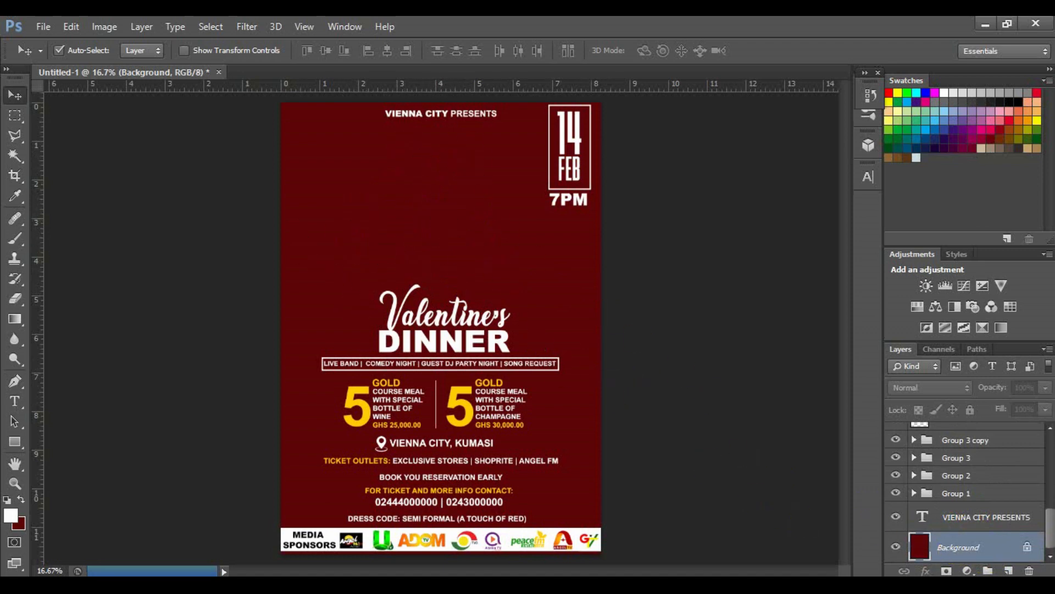
click(42, 22)
click(57, 56)
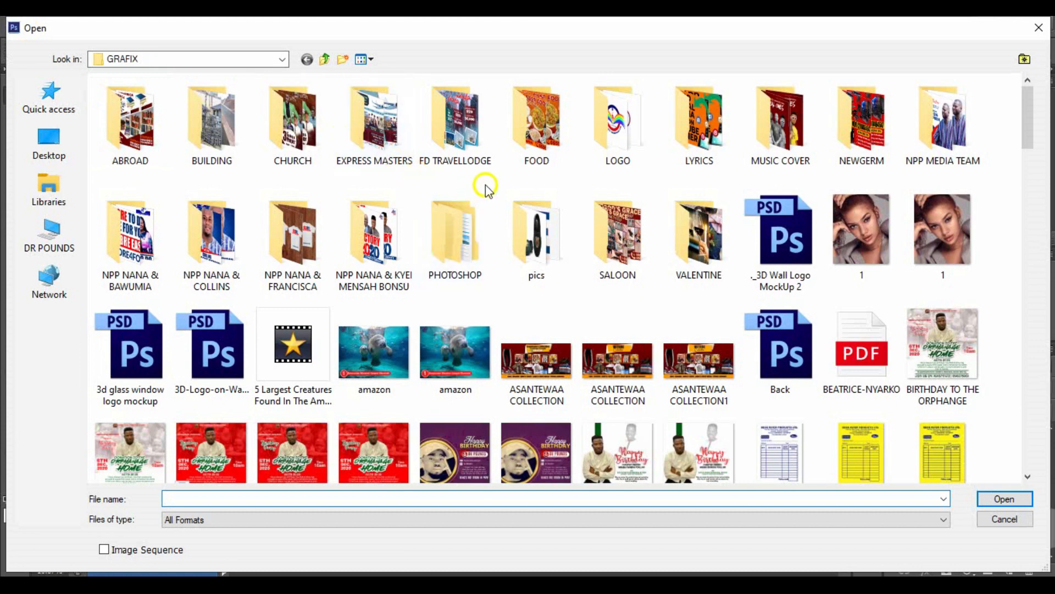
double_click(699, 236)
click(232, 127)
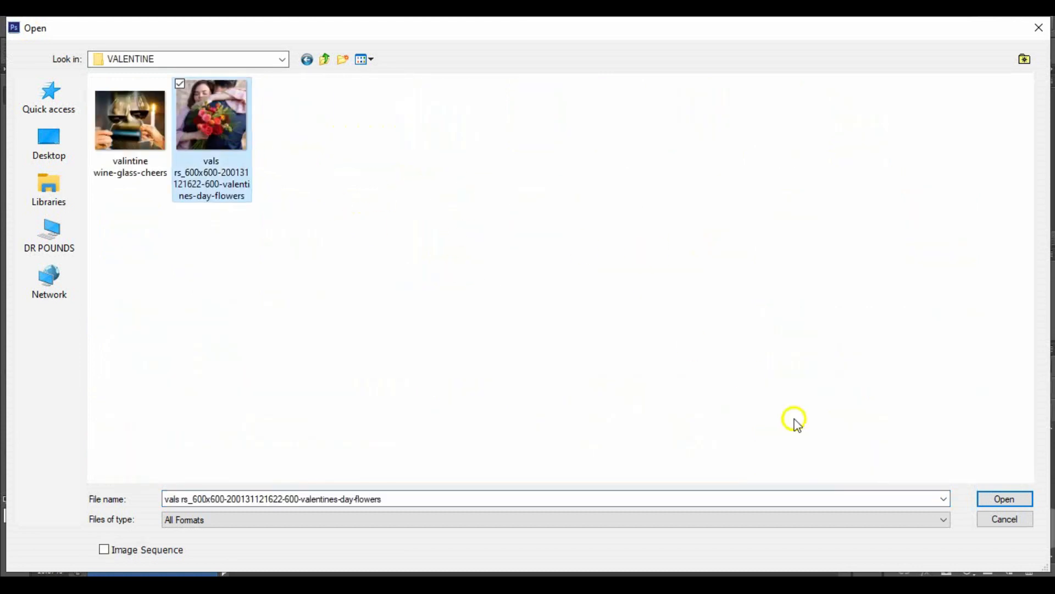
click(981, 498)
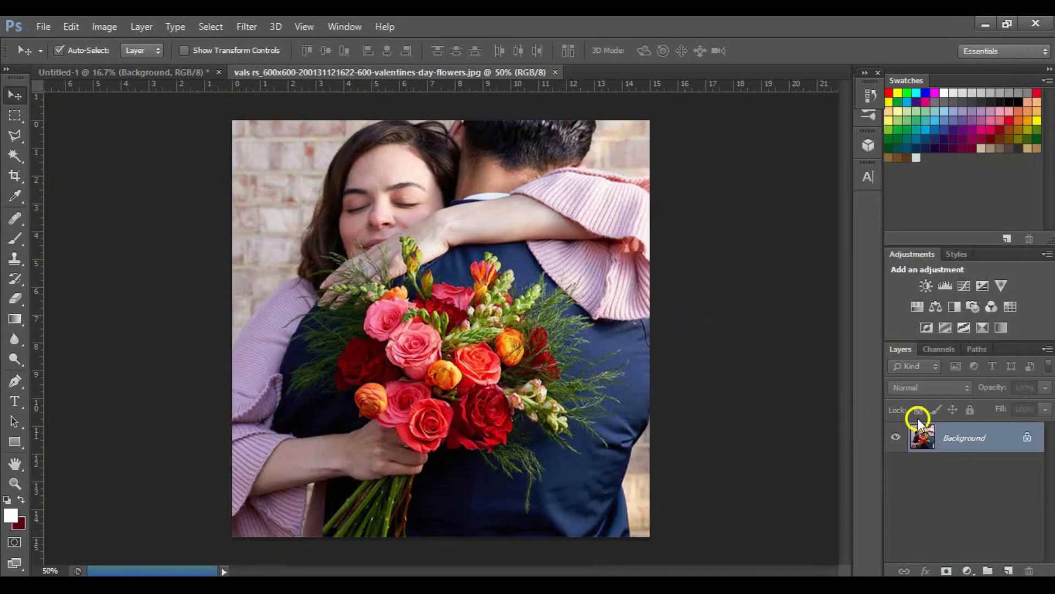
Unlock the photo's background layer and move the photo into the flyer, directly above its Background layer
double_click(1024, 443)
click(656, 196)
drag(577, 320, 286, 163)
drag(397, 196, 407, 201)
Scale the couple photo proportionally to 239.35% and position it to cover the flyer's full width from the top edge down
key(ctrl+t)
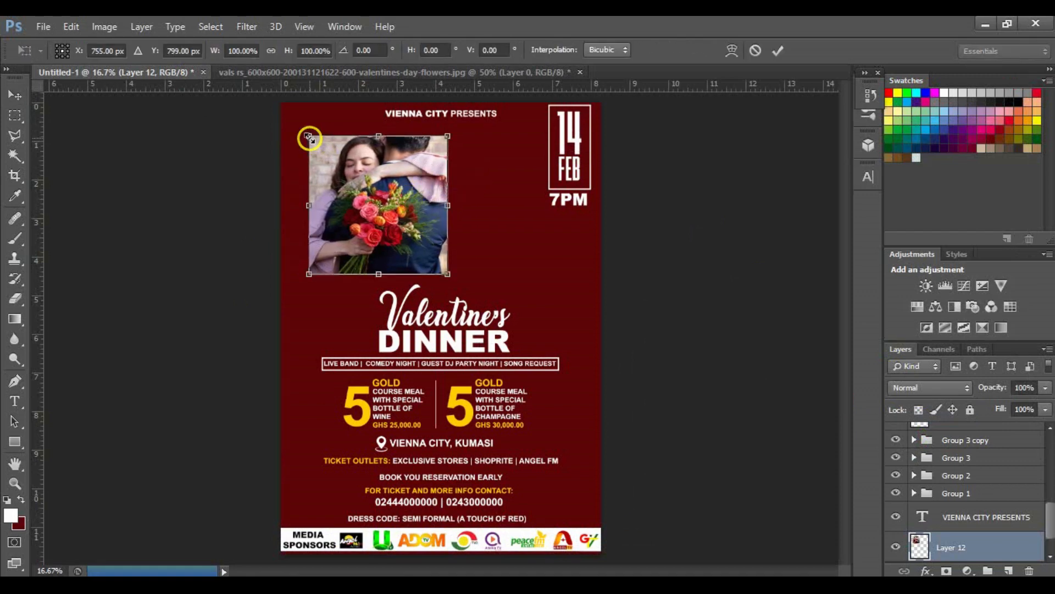
drag(309, 136, 272, 99)
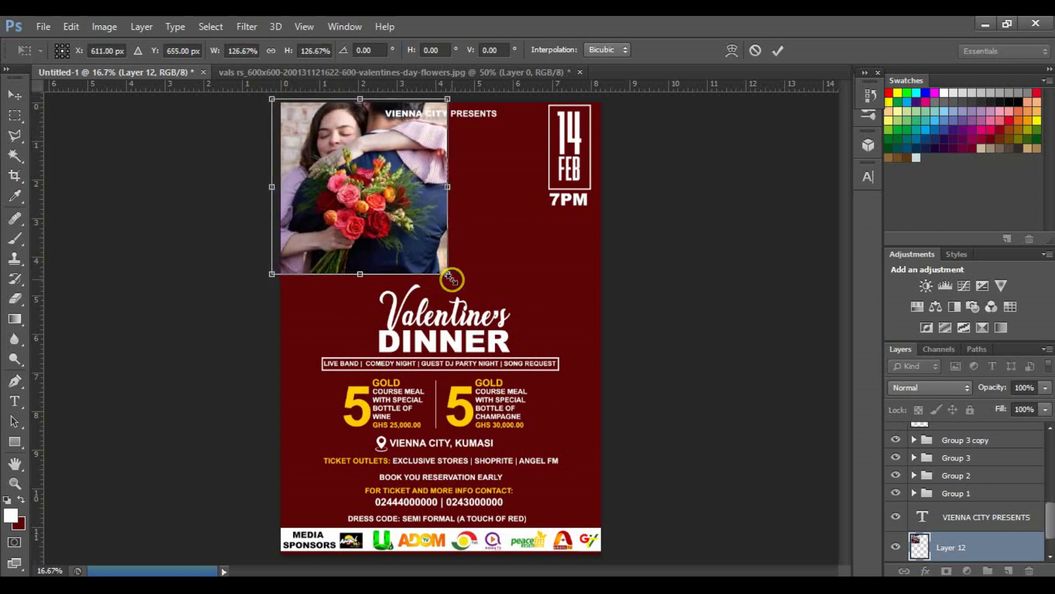
drag(448, 273, 615, 423)
key(shift+Right)
key(shift+Right)
key(shift+Right)
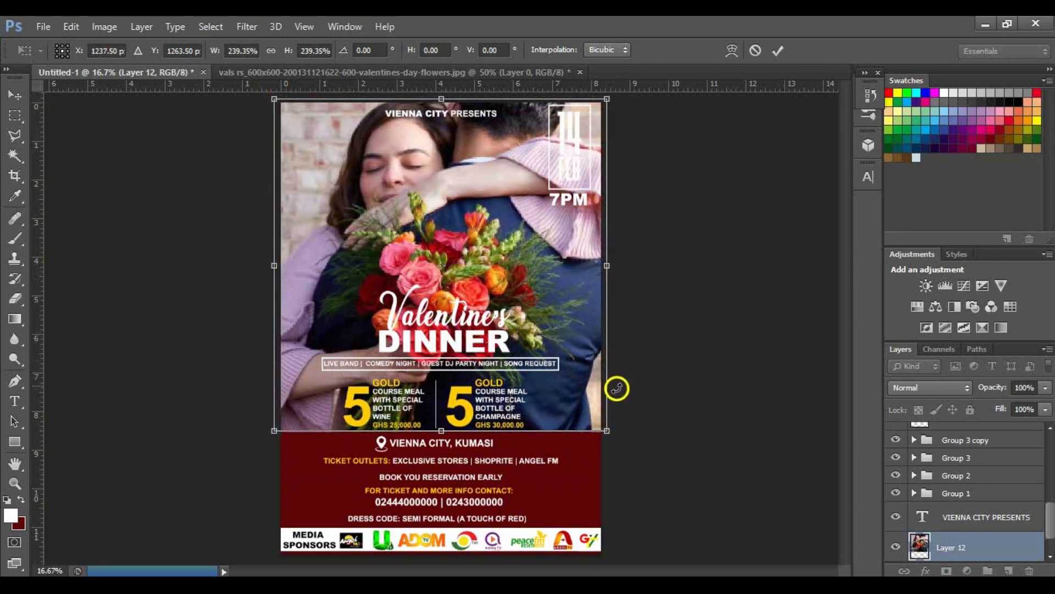
click(776, 51)
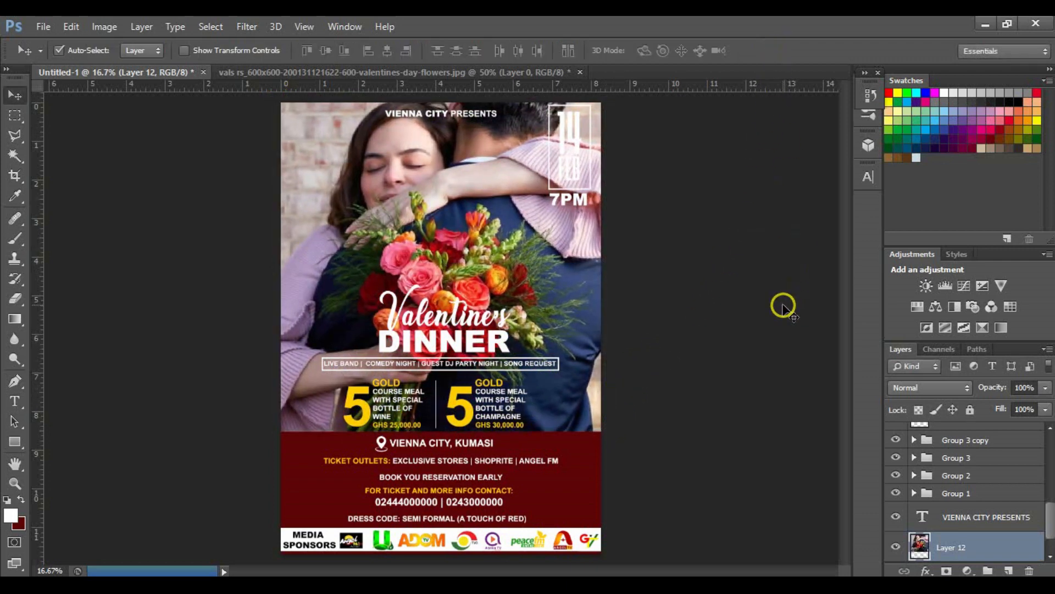
Add a layer mask to the couple photo and set the soft 1400 px Eraser to 60% opacity
click(846, 431)
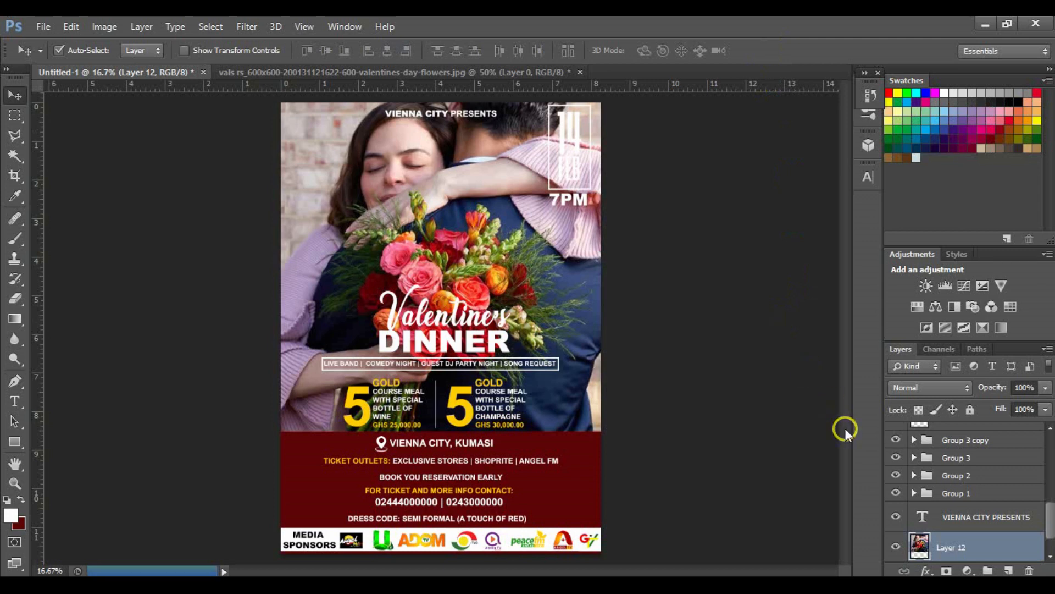
click(947, 572)
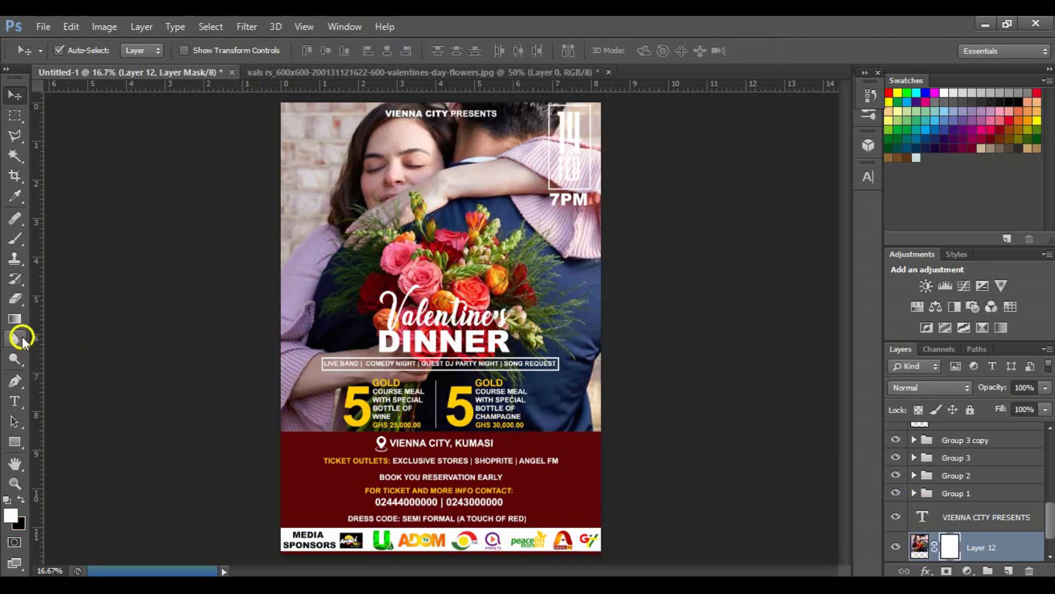
click(15, 300)
click(72, 296)
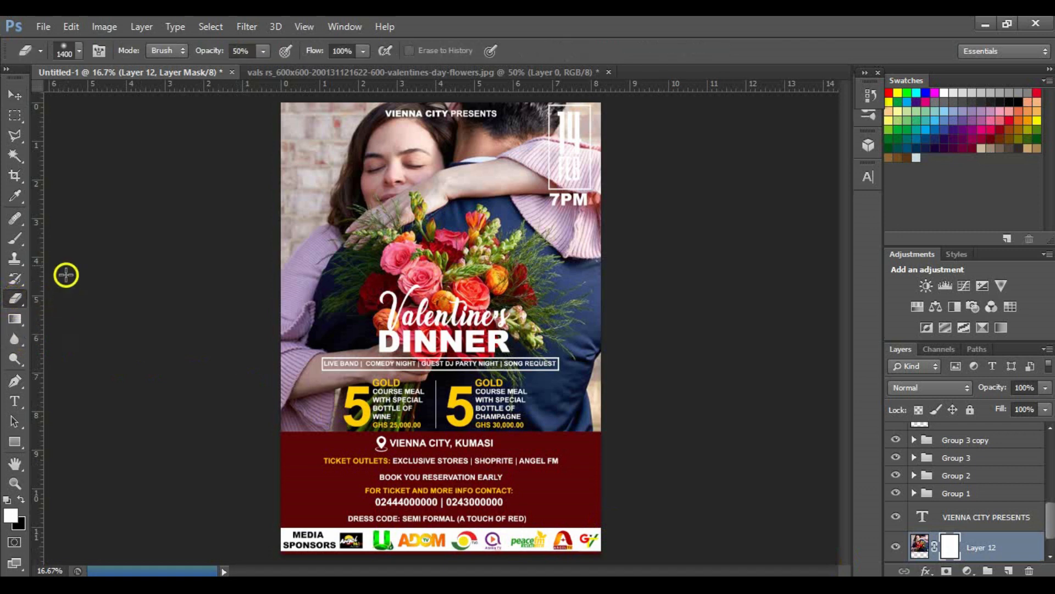
click(78, 51)
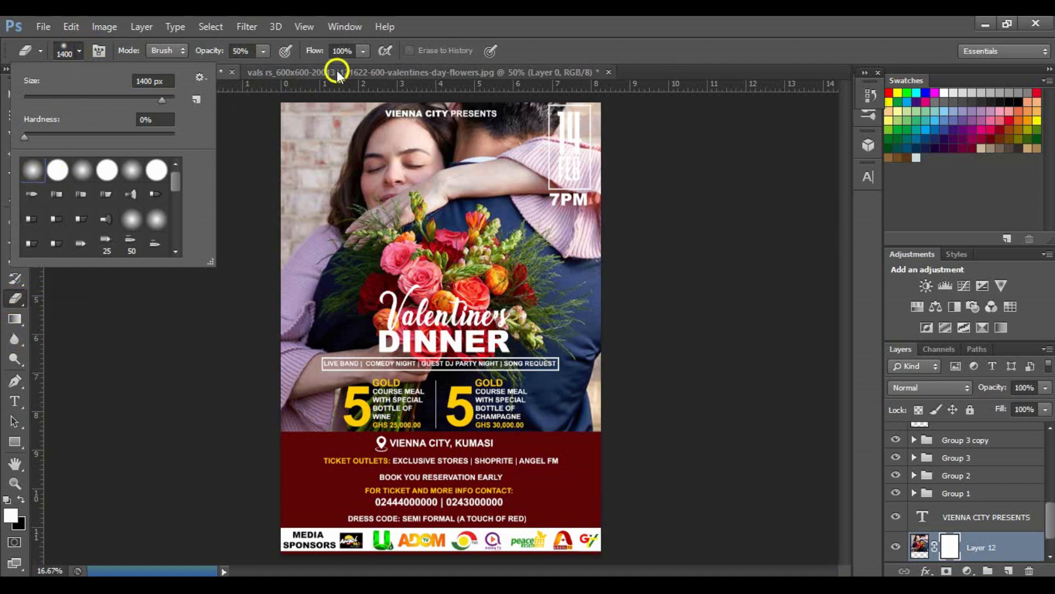
click(498, 22)
click(265, 50)
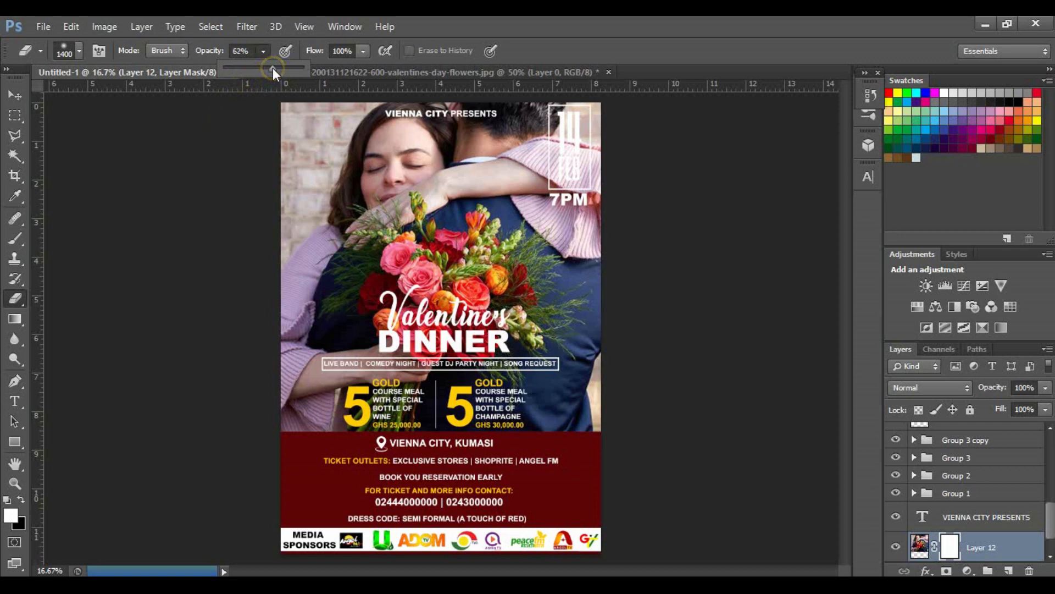
click(477, 17)
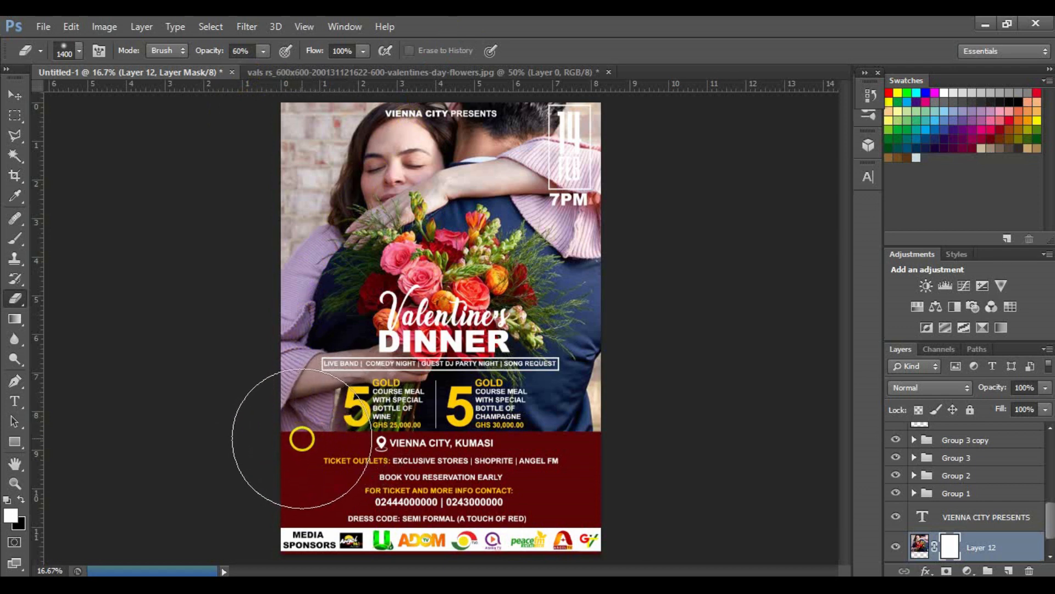
Erase along the photo's lower part on the mask to blend it into the dark red, and set the photo layer's opacity to 50%
mouse_move(357, 444)
mouse_down()
mouse_move(414, 441)
mouse_move(326, 462)
mouse_move(277, 449)
mouse_move(277, 426)
mouse_move(381, 459)
mouse_move(540, 438)
mouse_move(588, 411)
mouse_move(538, 455)
mouse_move(455, 466)
mouse_move(323, 442)
mouse_move(294, 419)
mouse_move(292, 383)
mouse_move(299, 409)
mouse_move(368, 432)
mouse_move(535, 396)
mouse_move(559, 410)
mouse_move(517, 465)
mouse_up()
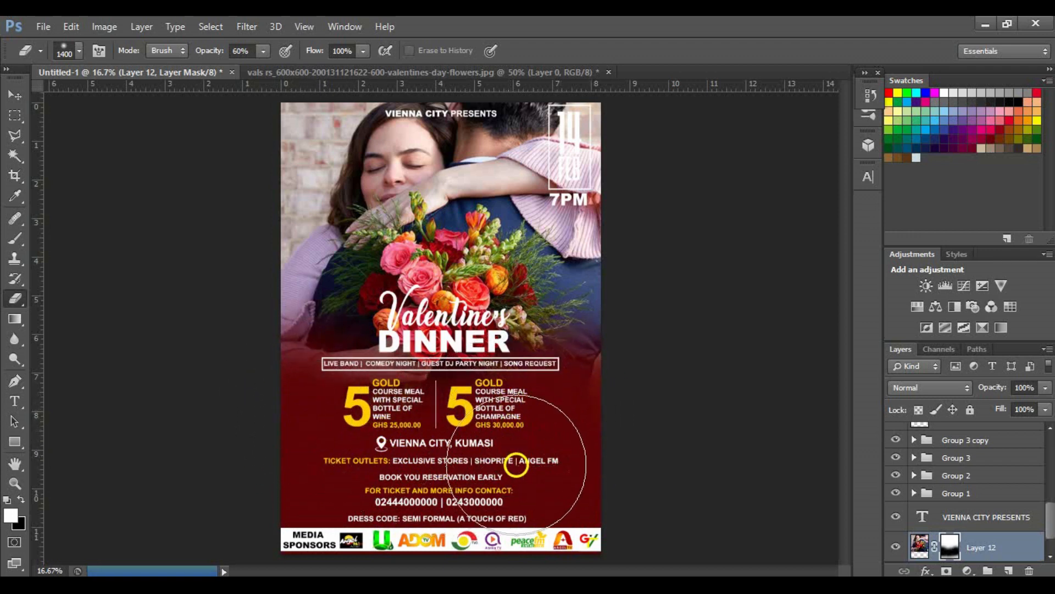
click(1046, 388)
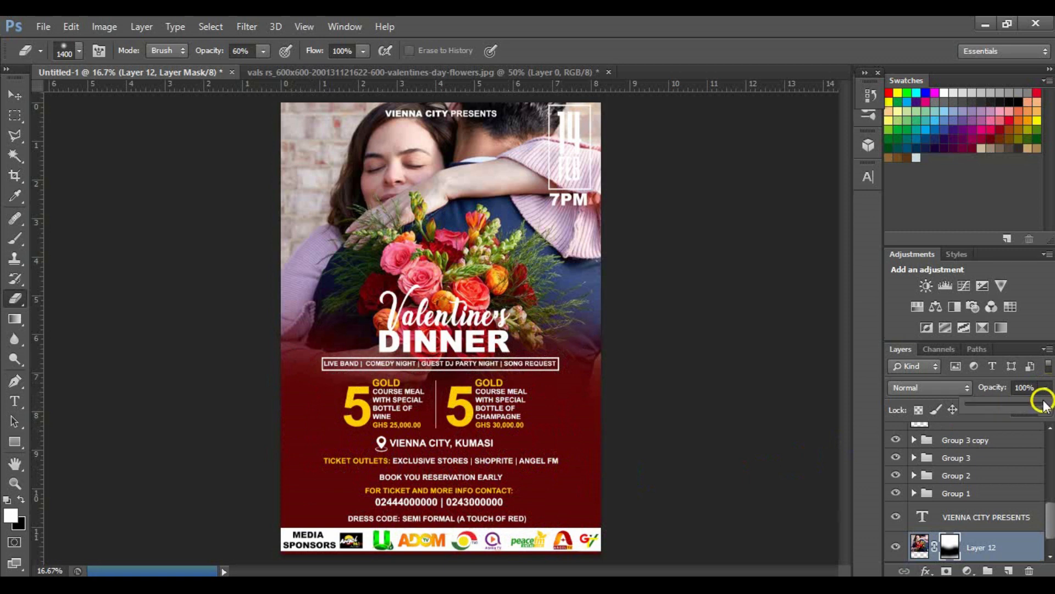
drag(1043, 407, 1011, 403)
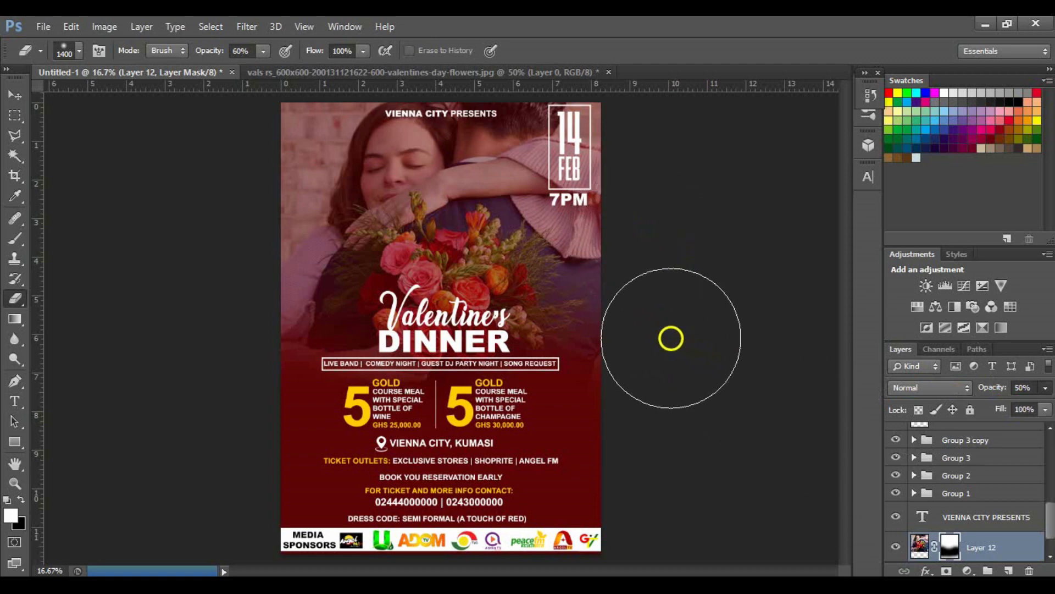
key(v)
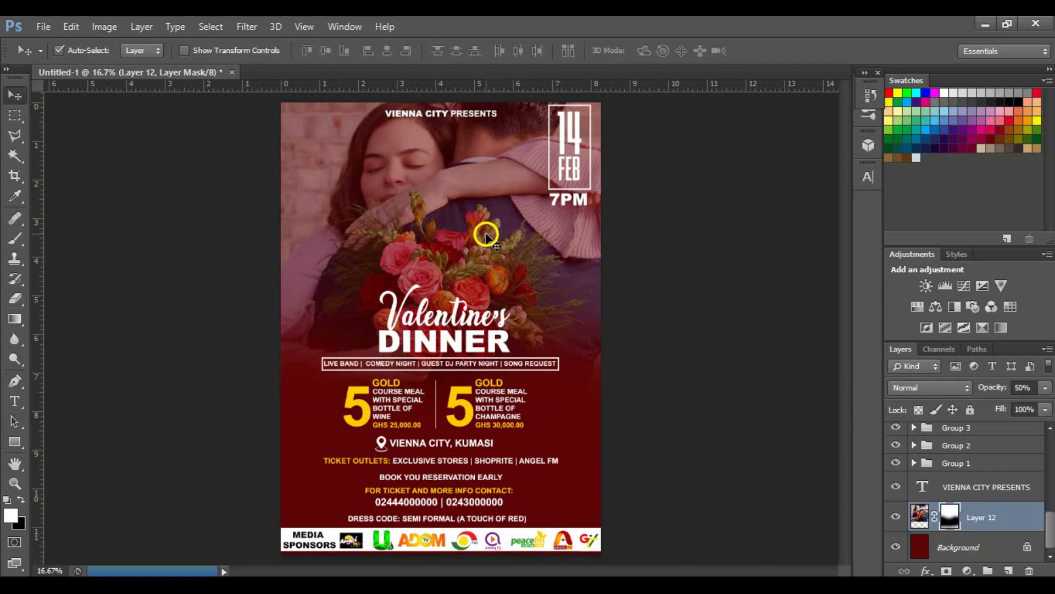
Add a black Multiply drop shadow to the Valentine's text layer with 75% opacity, 120° angle, 21 px distance and 21 px size
click(470, 325)
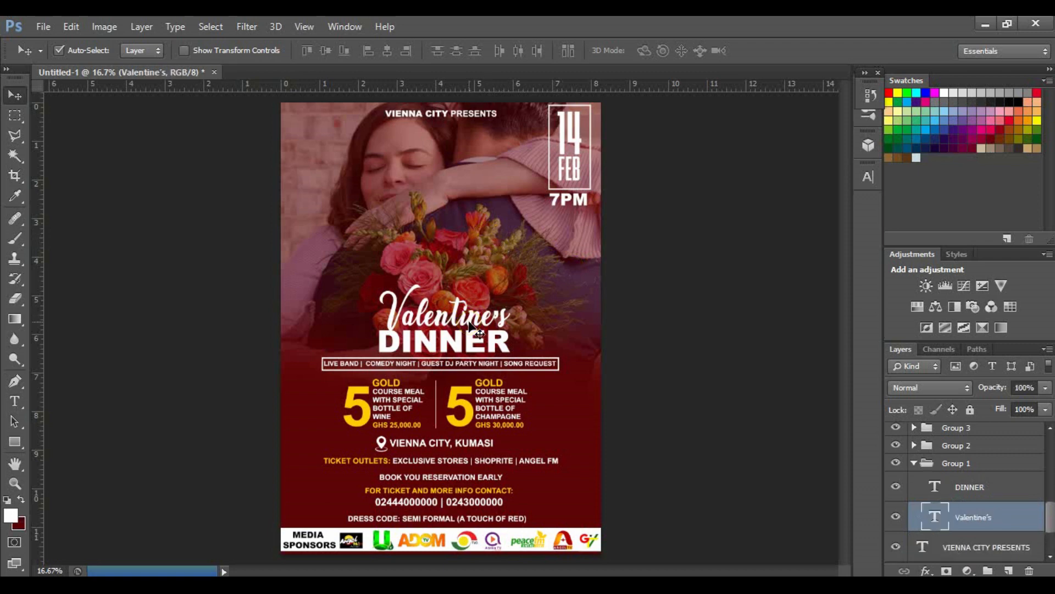
double_click(1025, 517)
drag(615, 244, 760, 165)
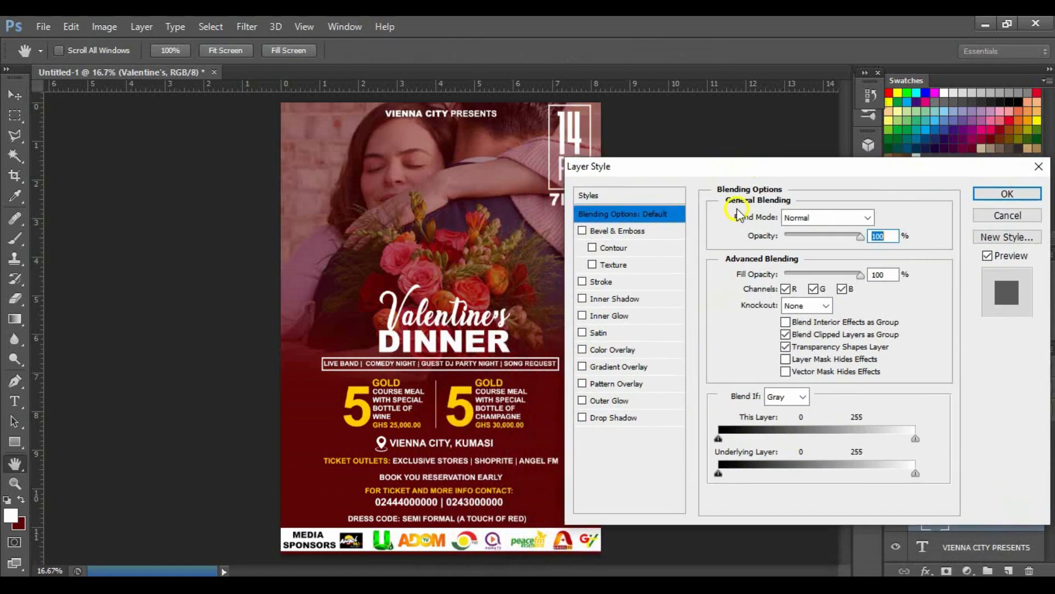
click(613, 418)
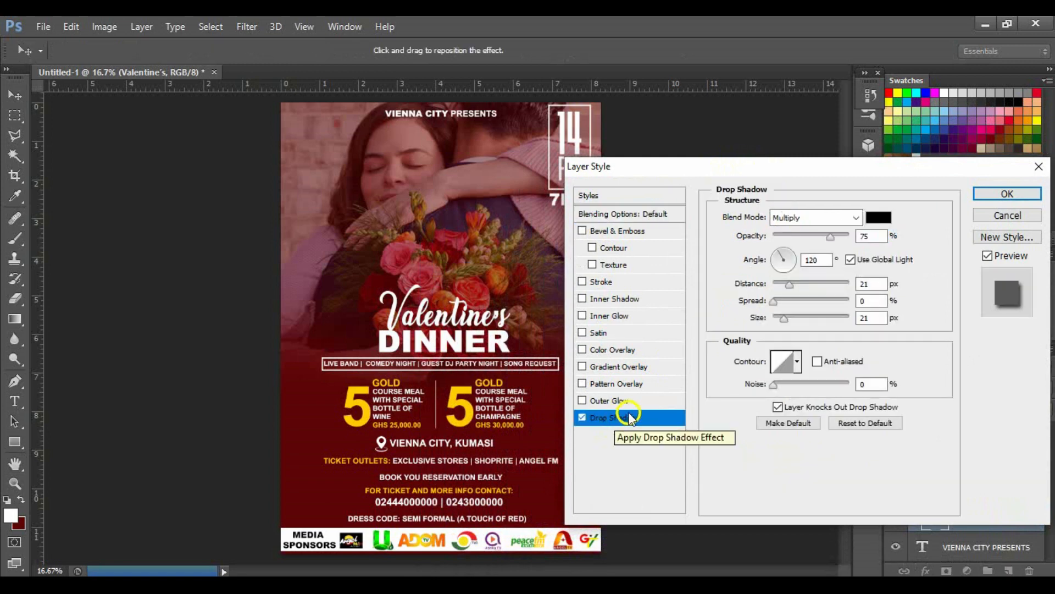
click(1007, 193)
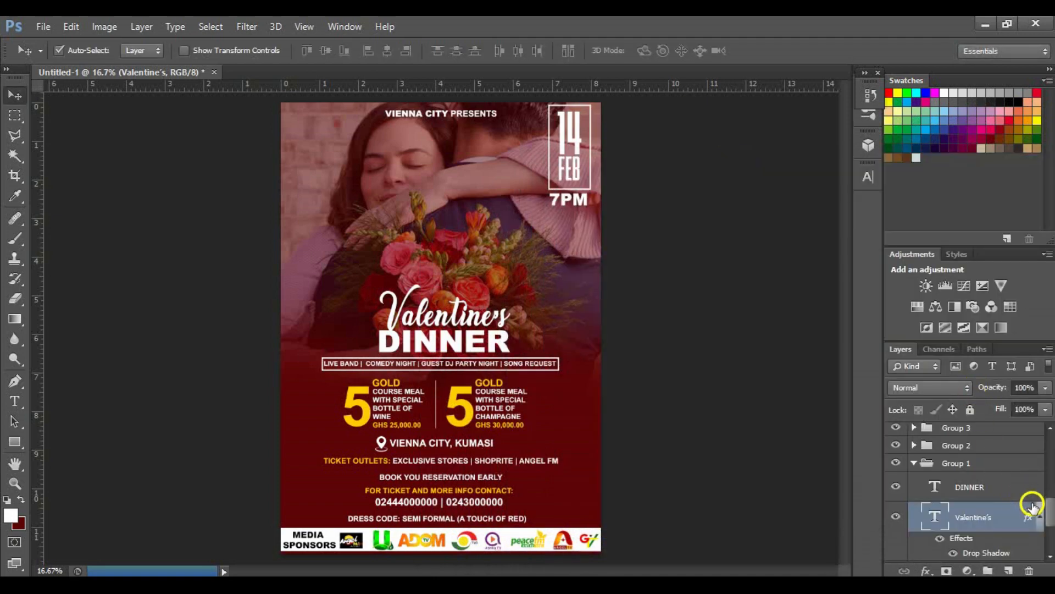
click(1042, 517)
Copy the layer style from the Valentine's text to the DINNER text layer and collapse their group
right_click(1006, 518)
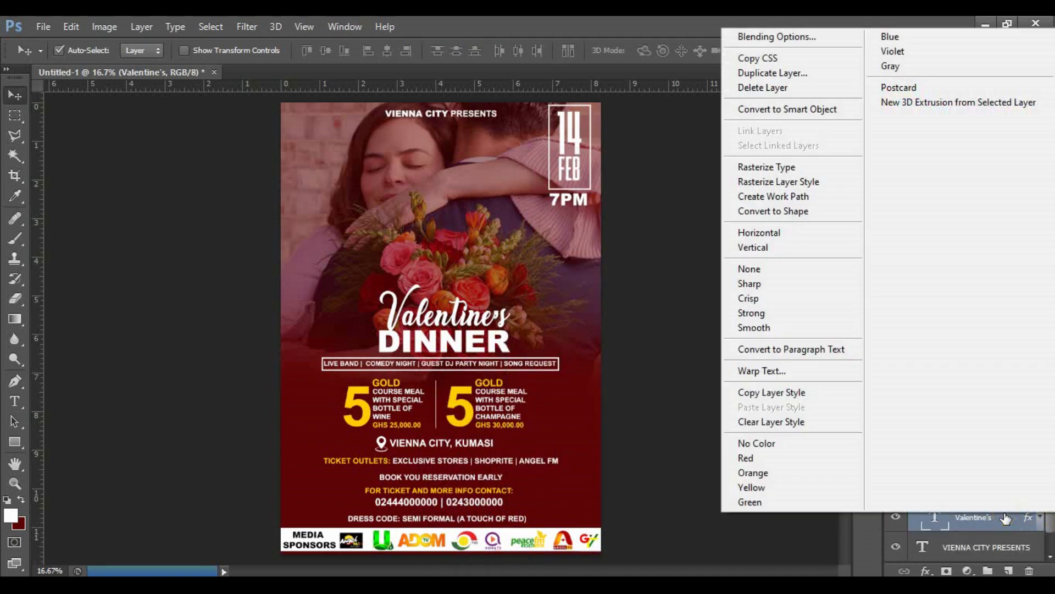
click(824, 395)
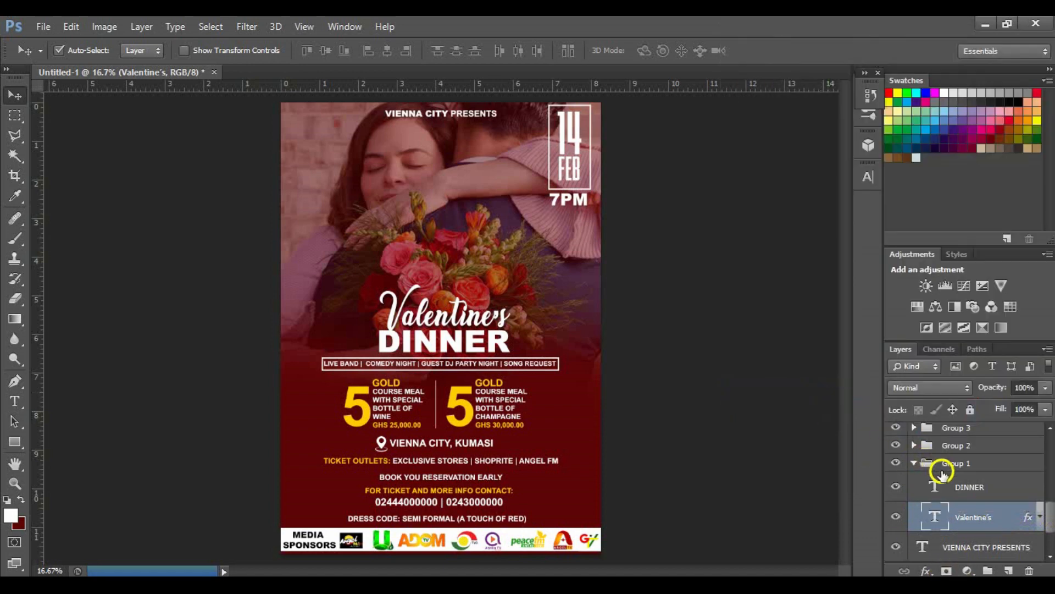
click(970, 486)
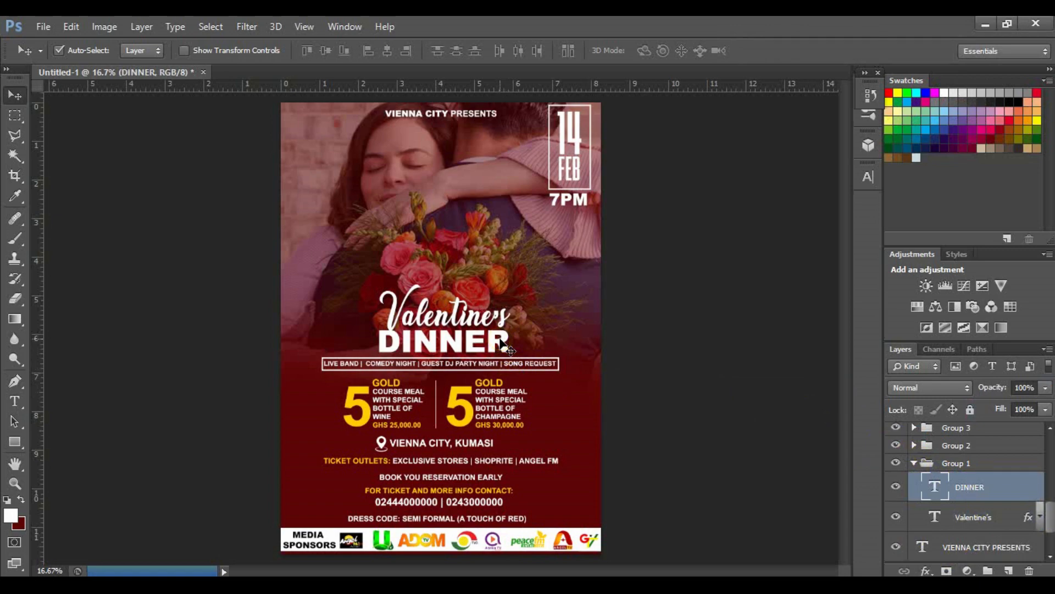
right_click(991, 487)
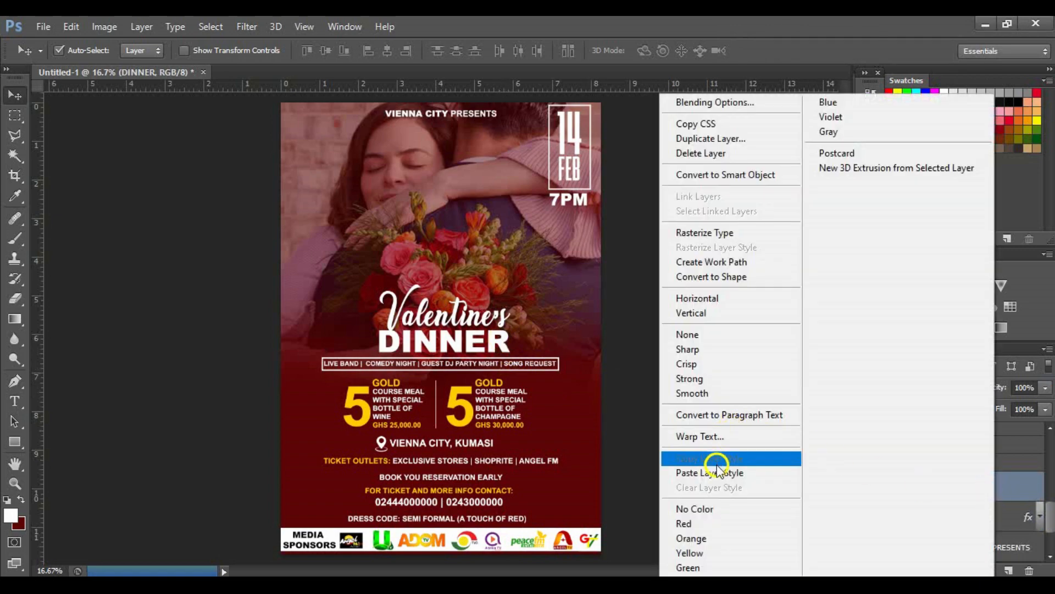
click(717, 471)
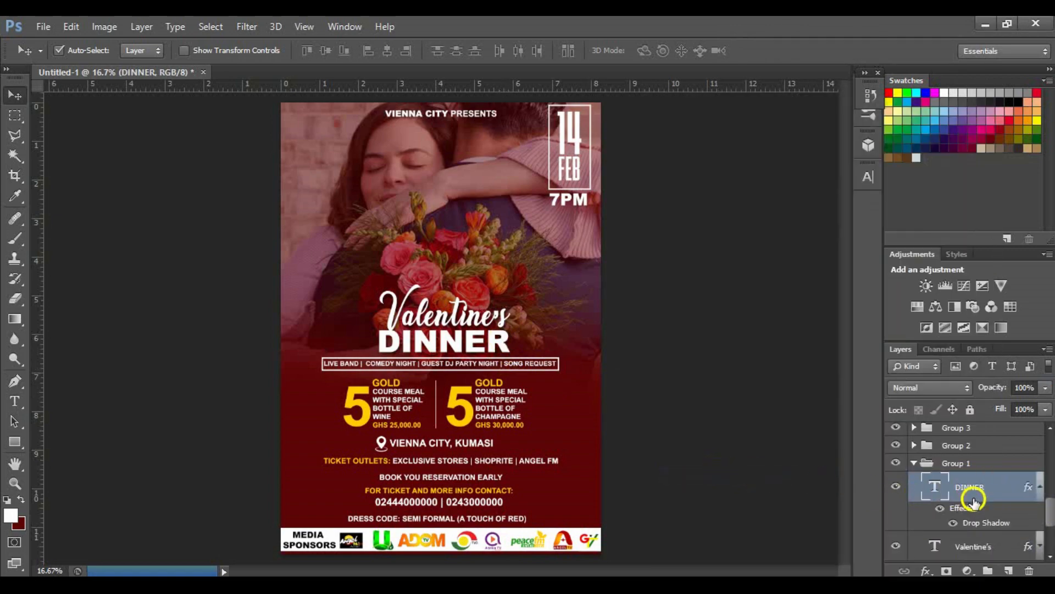
click(1040, 487)
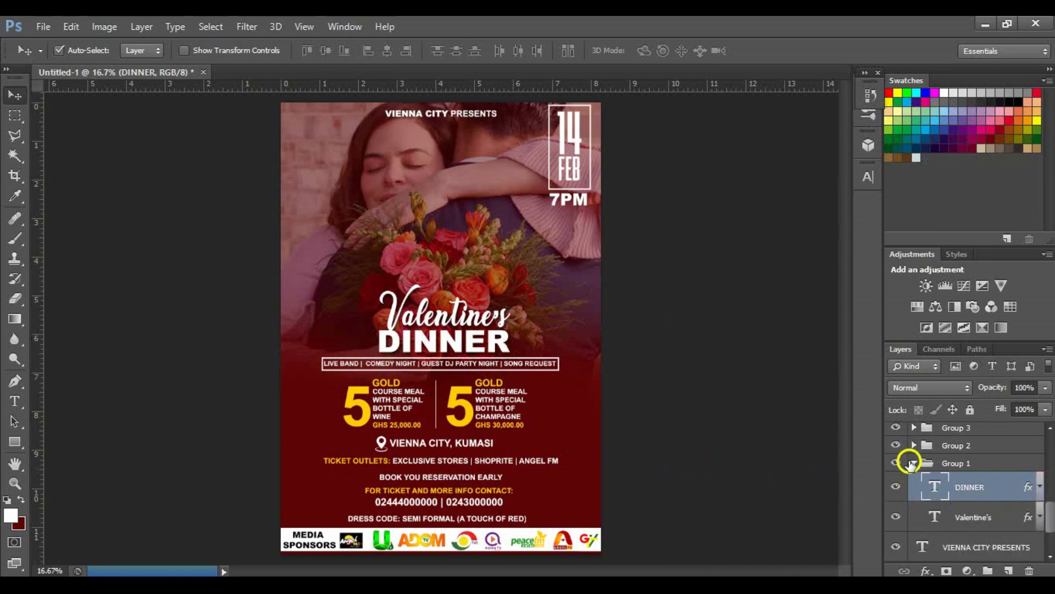
click(909, 463)
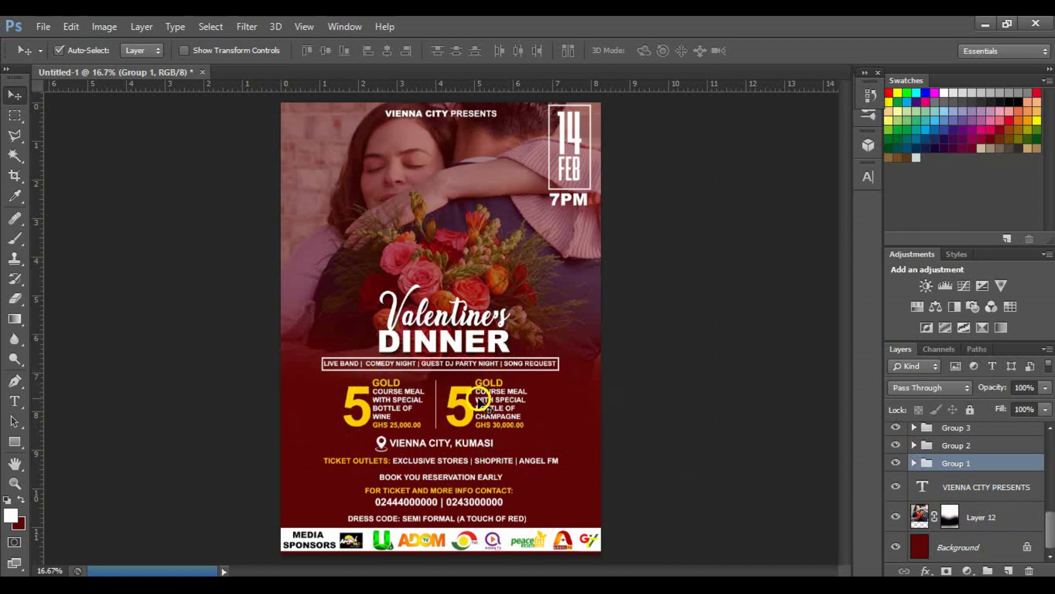
Open valintine wine-glass-cheers, unlock its background layer and move the photo into the flyer directly above the couple photo's layer
click(975, 519)
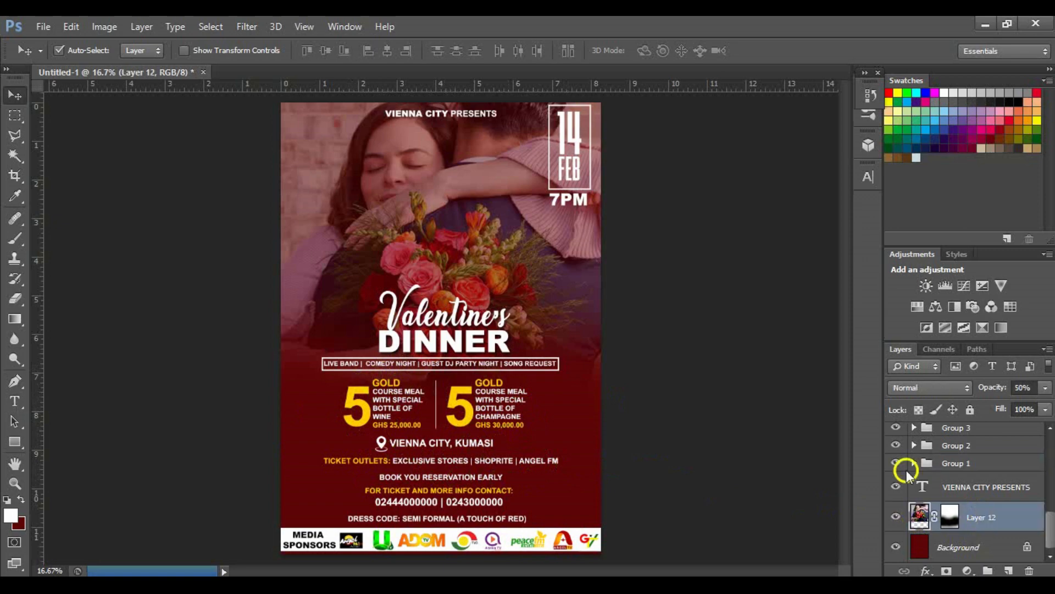
click(43, 26)
click(56, 58)
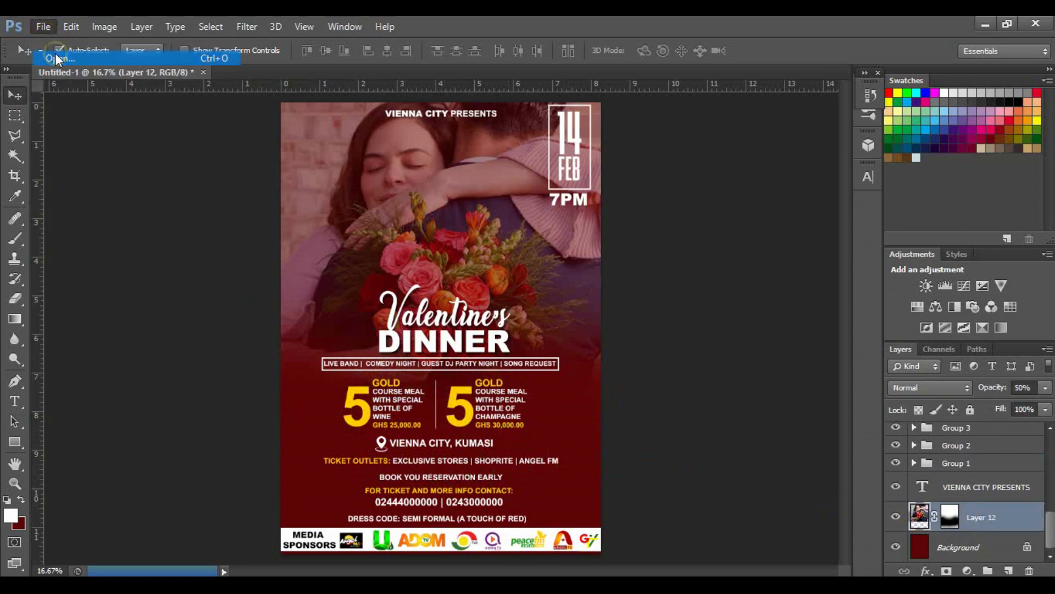
click(132, 119)
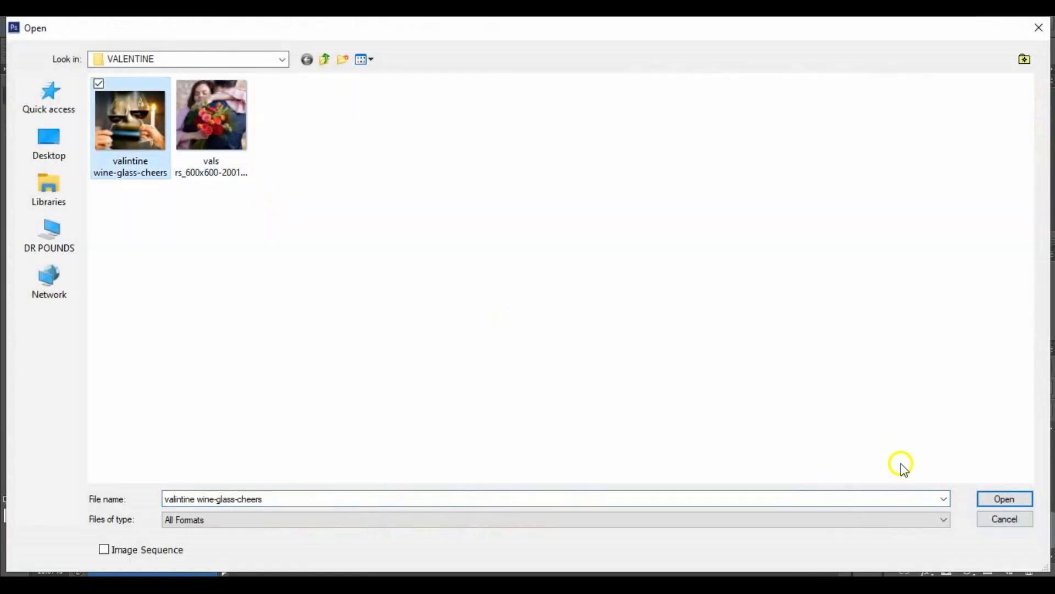
click(1004, 498)
double_click(1029, 447)
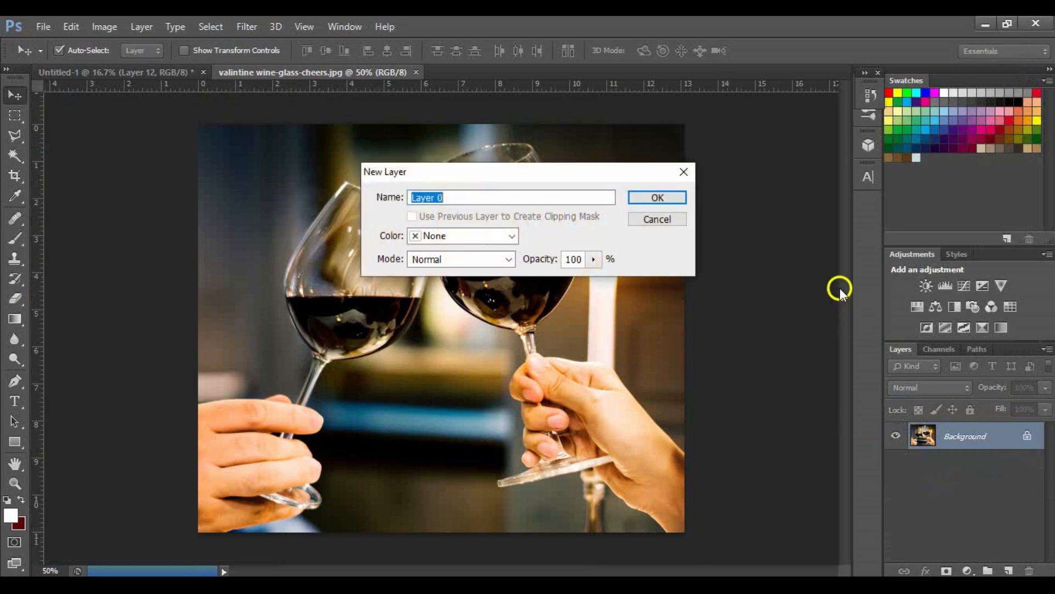
click(654, 198)
drag(636, 306, 432, 466)
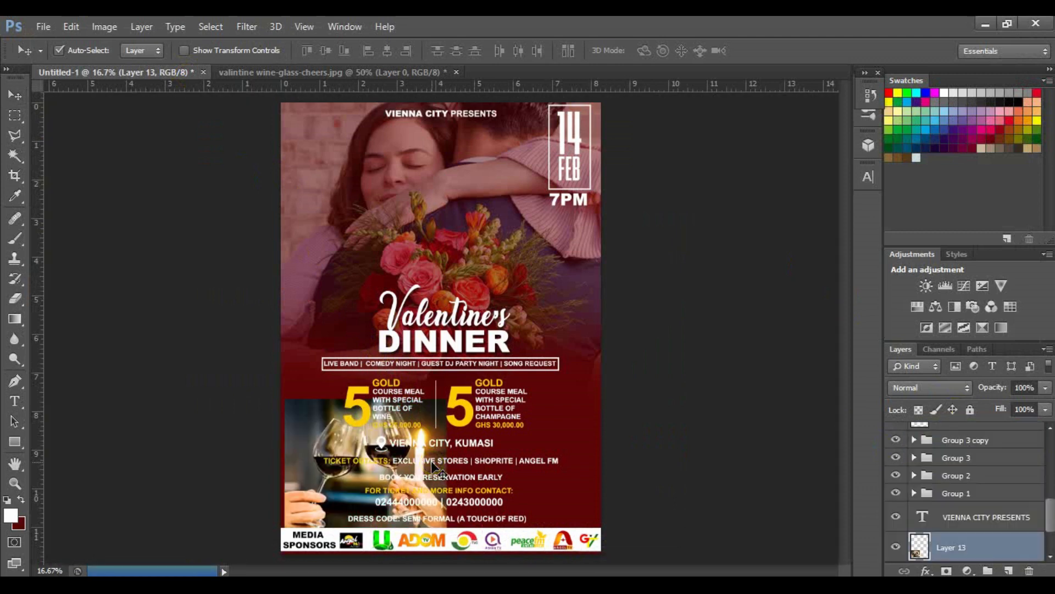
Scale the wine-glass photo proportionally to about 208% and position it to cover the flyer's full width from the title down
key(ctrl+t)
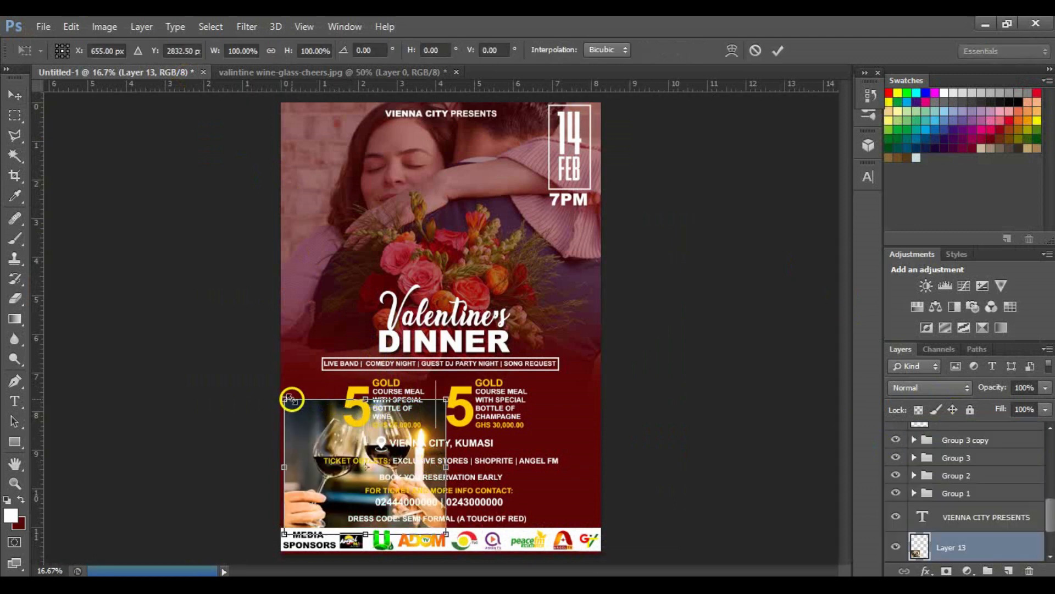
drag(286, 399, 270, 388)
drag(445, 388, 666, 328)
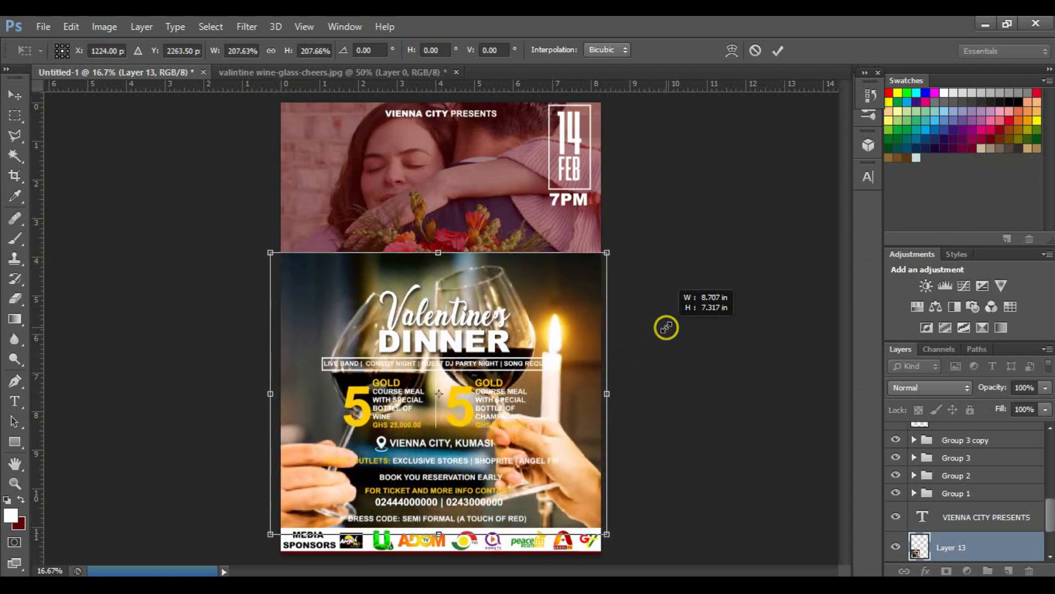
drag(576, 313, 577, 378)
click(781, 48)
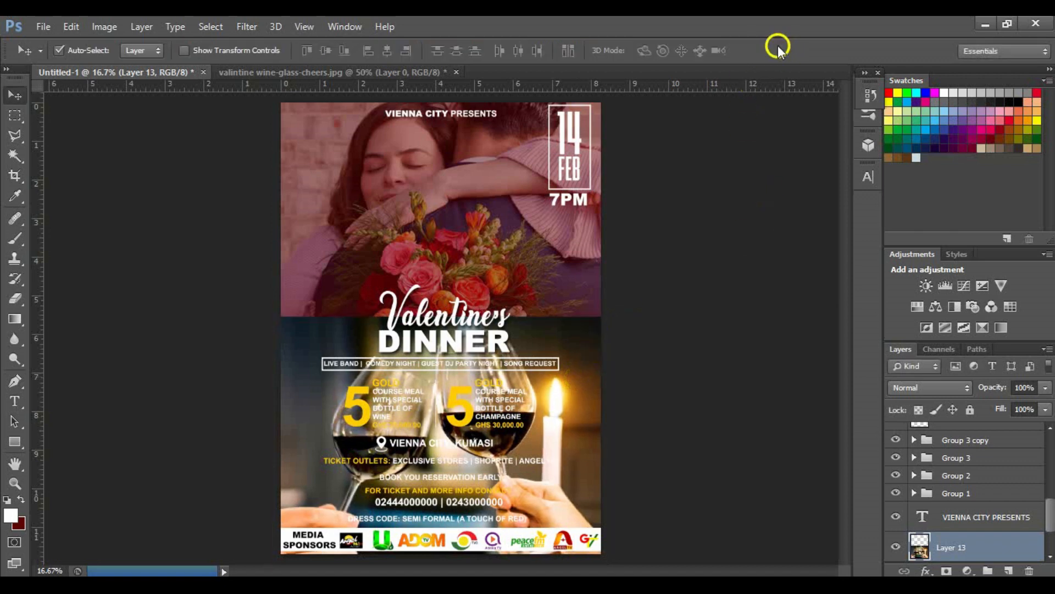
Add a layer mask to the wine-glass photo and erase along its upper edge with the soft 1400 px Eraser to blend it
click(946, 570)
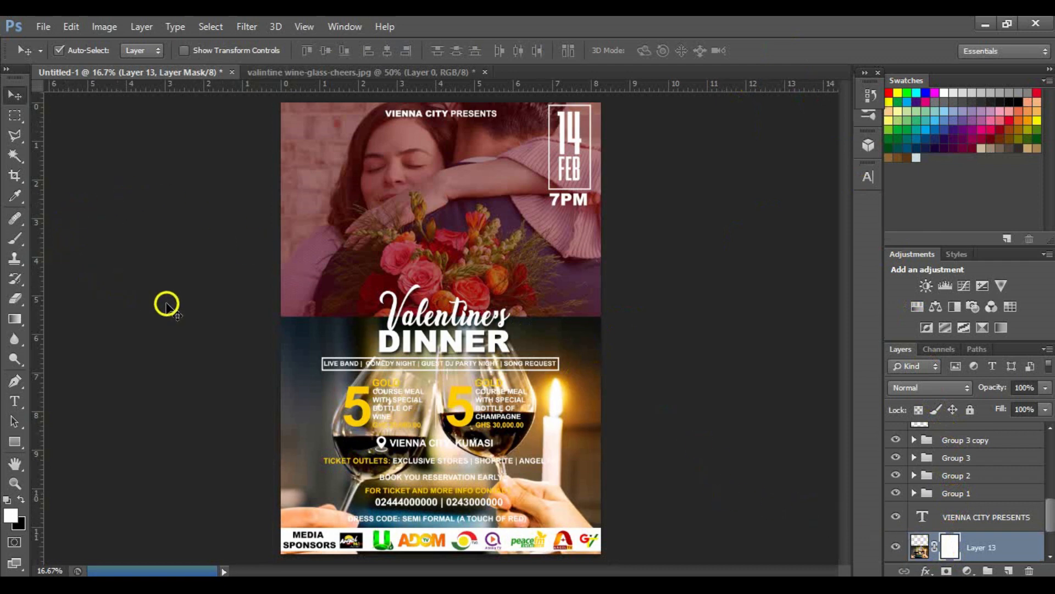
key(e)
click(295, 311)
mouse_move(383, 296)
mouse_down()
mouse_move(440, 294)
mouse_move(493, 314)
mouse_move(597, 310)
mouse_move(429, 295)
mouse_move(282, 307)
mouse_move(383, 306)
mouse_move(476, 331)
mouse_move(547, 335)
mouse_move(570, 323)
mouse_move(559, 309)
mouse_move(412, 277)
mouse_move(301, 278)
mouse_move(292, 290)
mouse_move(340, 280)
mouse_move(520, 288)
mouse_up()
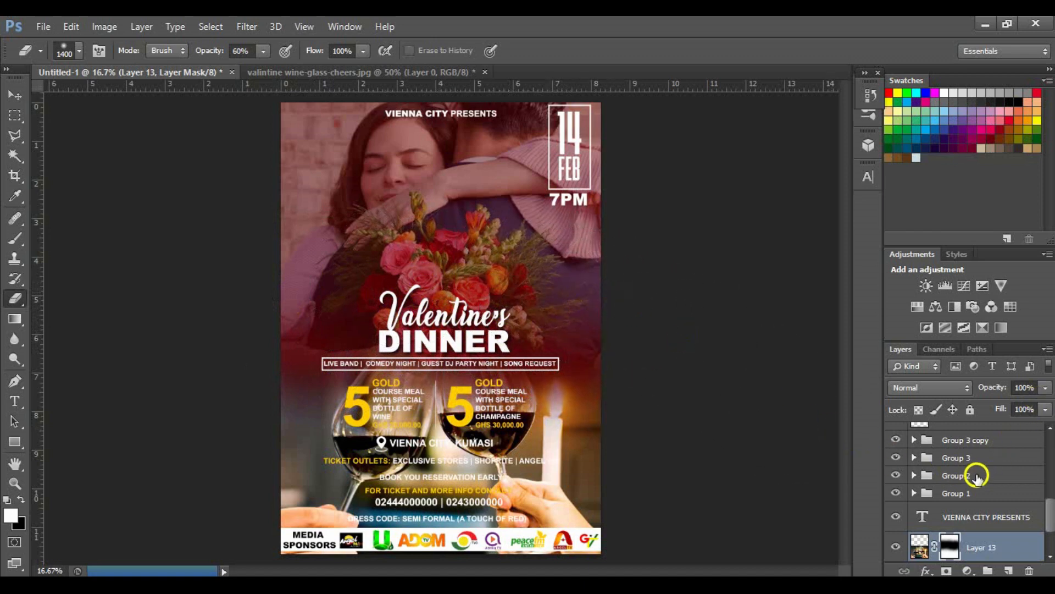
Set the wine-glass photo layer's opacity to 20%
click(922, 549)
click(1046, 387)
drag(1045, 407, 982, 400)
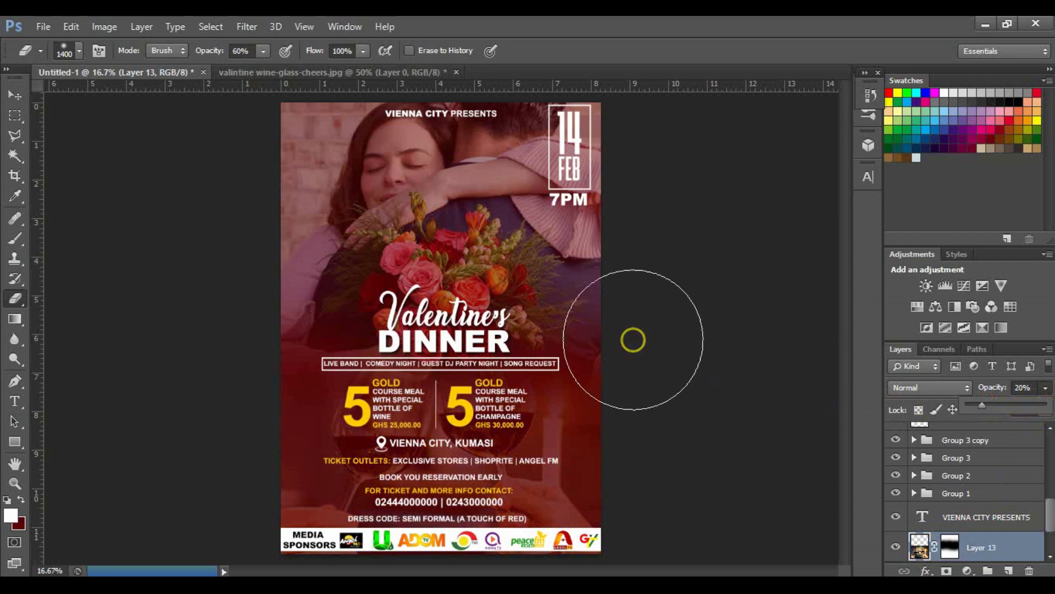
Set the Move tool to auto-select groups and add a drop shadow to the date and time group with 75% opacity and 21 px distance
key(v)
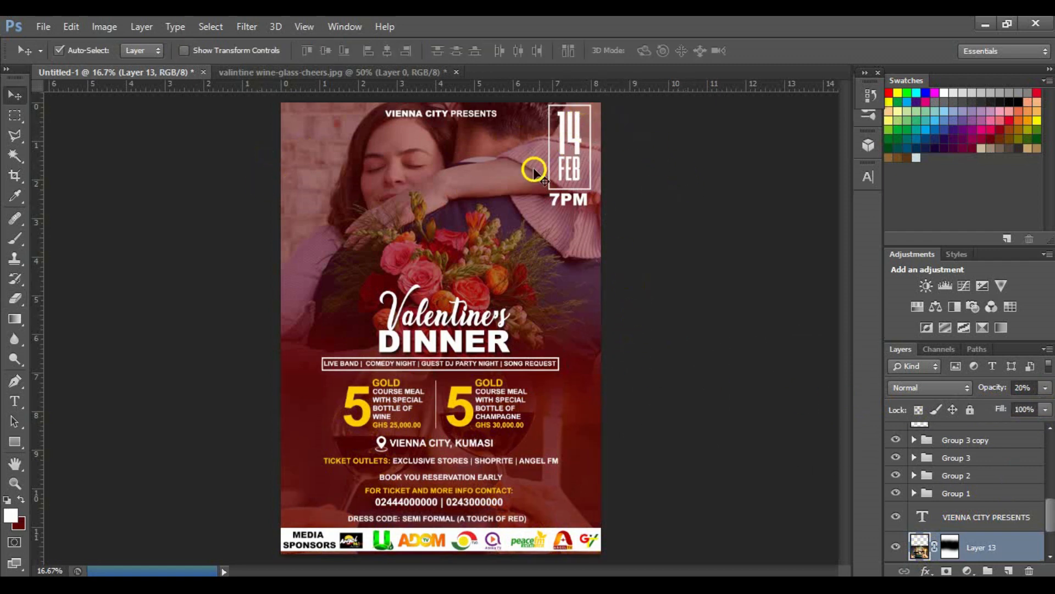
click(141, 50)
click(140, 63)
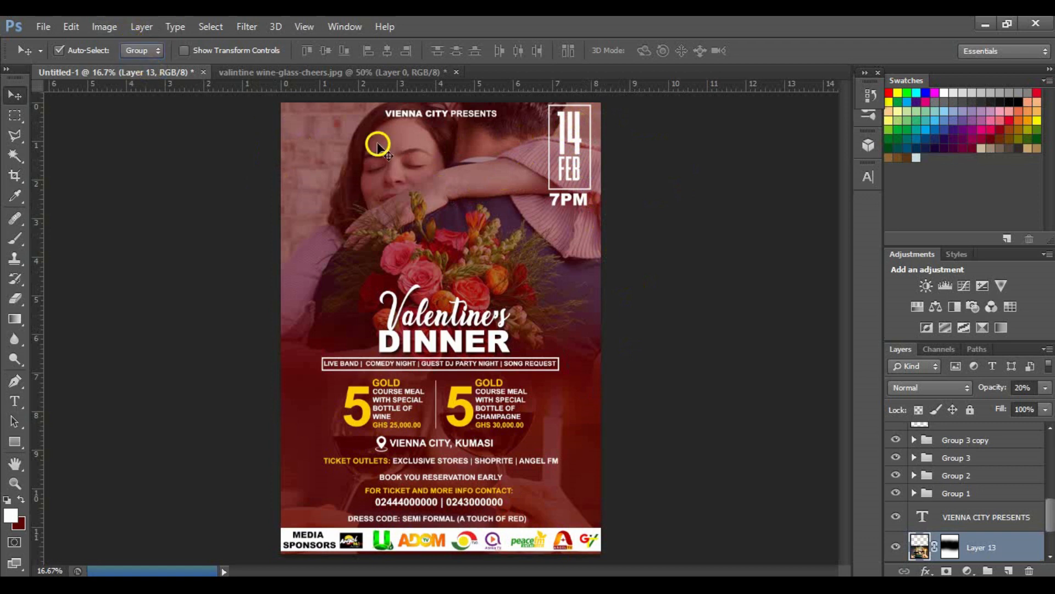
click(580, 132)
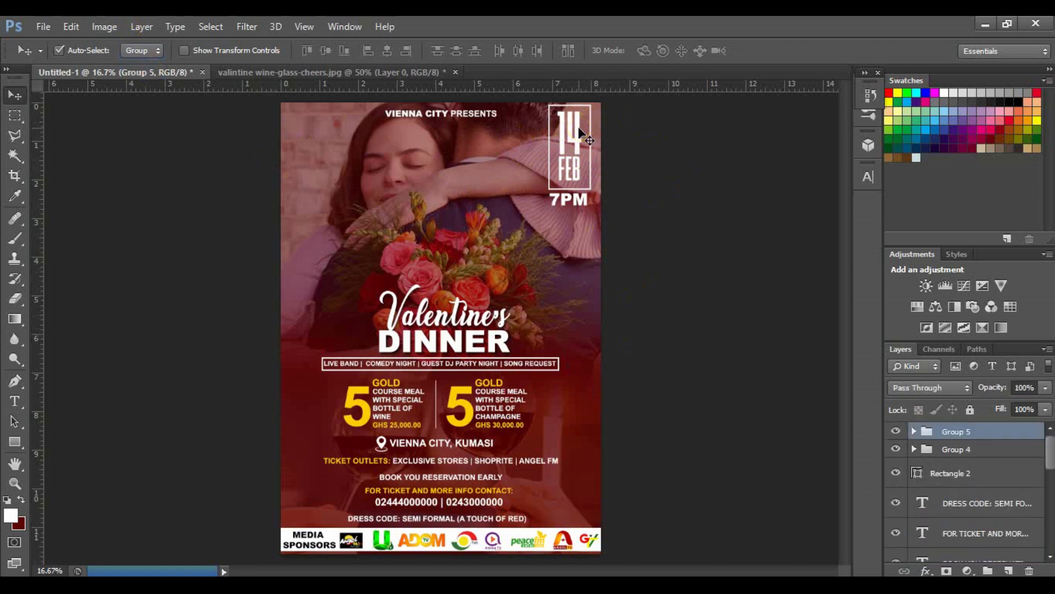
double_click(1013, 432)
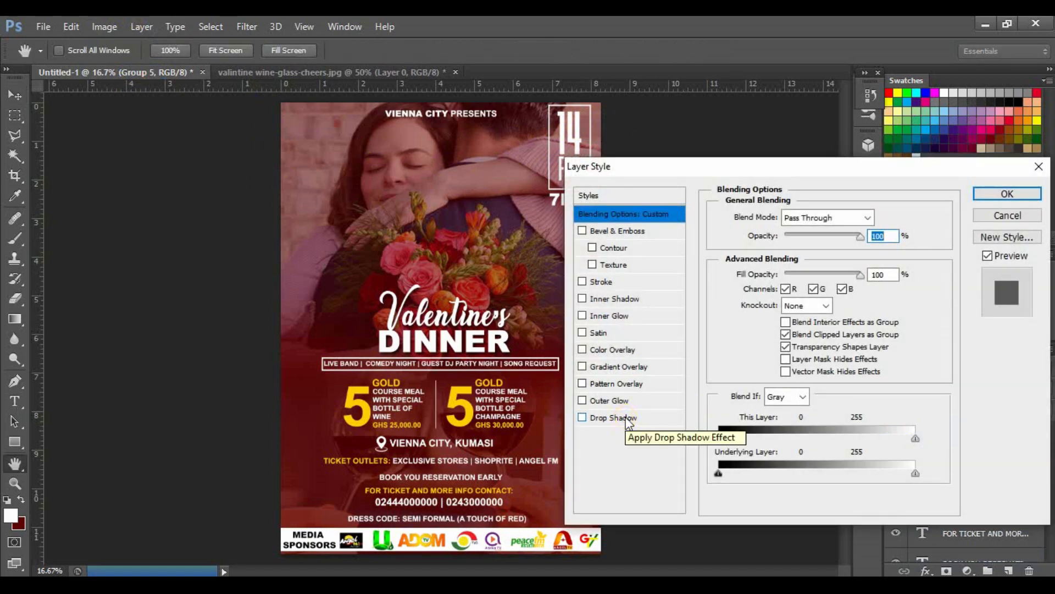
click(626, 418)
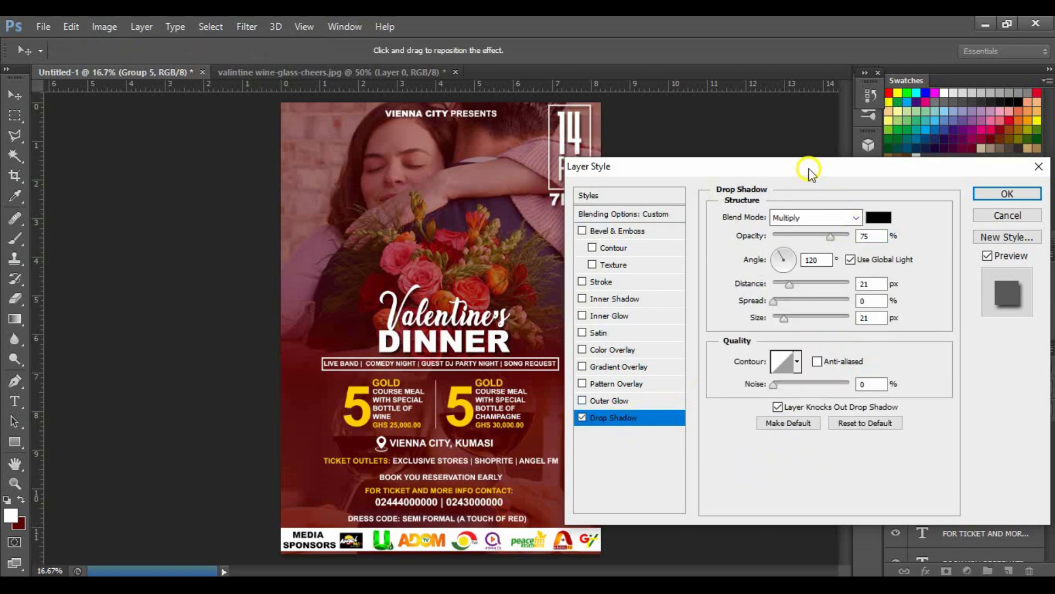
click(1001, 197)
click(1040, 432)
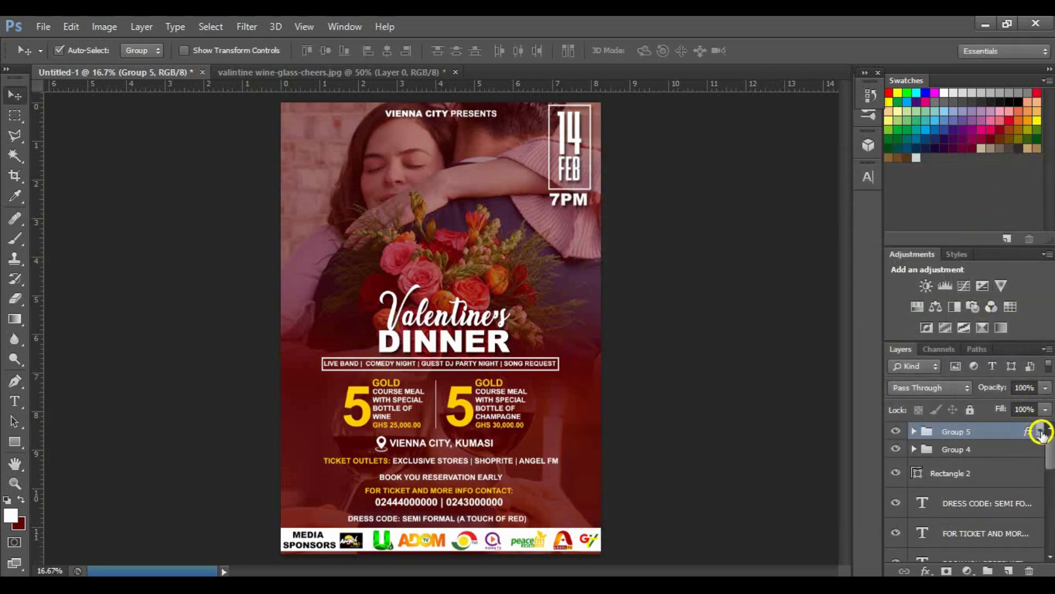